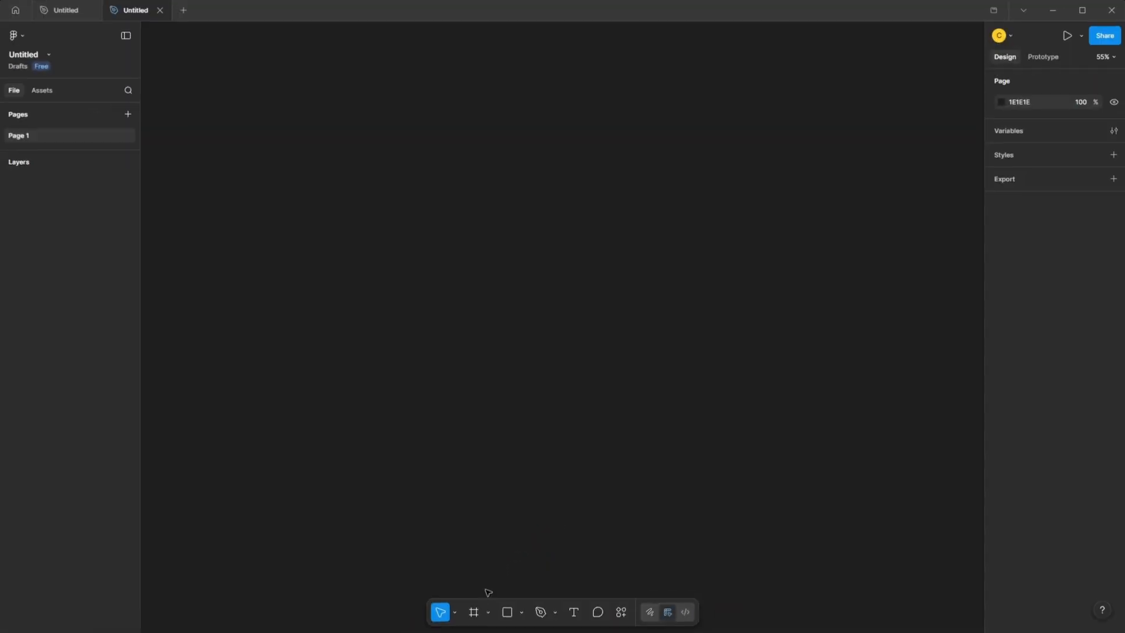
# Create a 1440 × 1024 Desktop frame with a corner radius of 30 and a 08080C fill.
pyautogui.press('f')
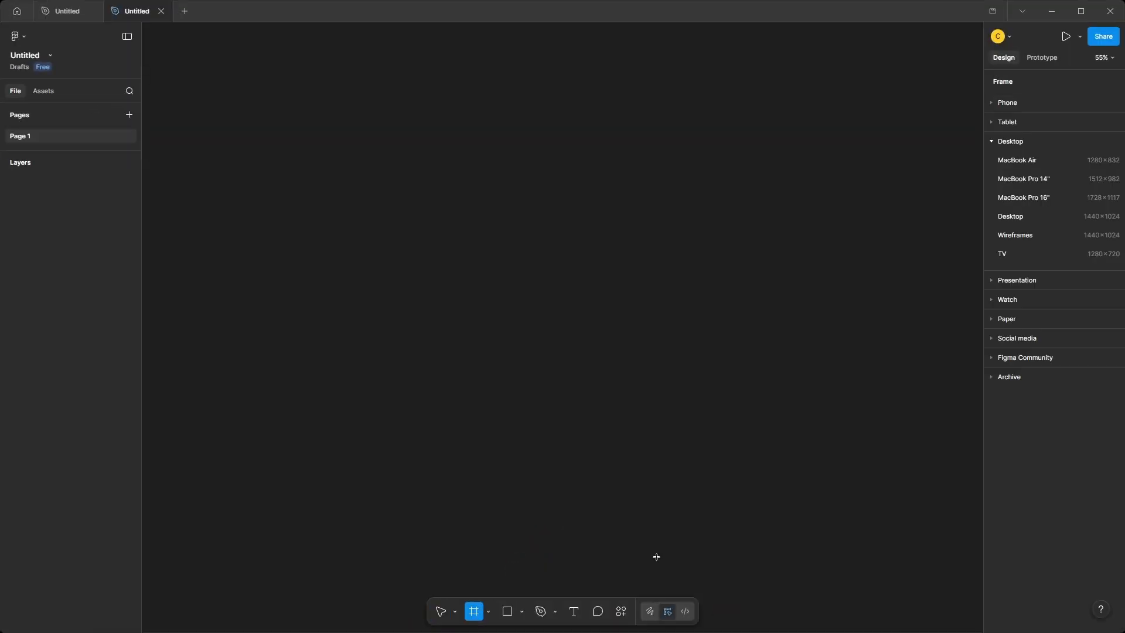
pyautogui.click(1013, 216)
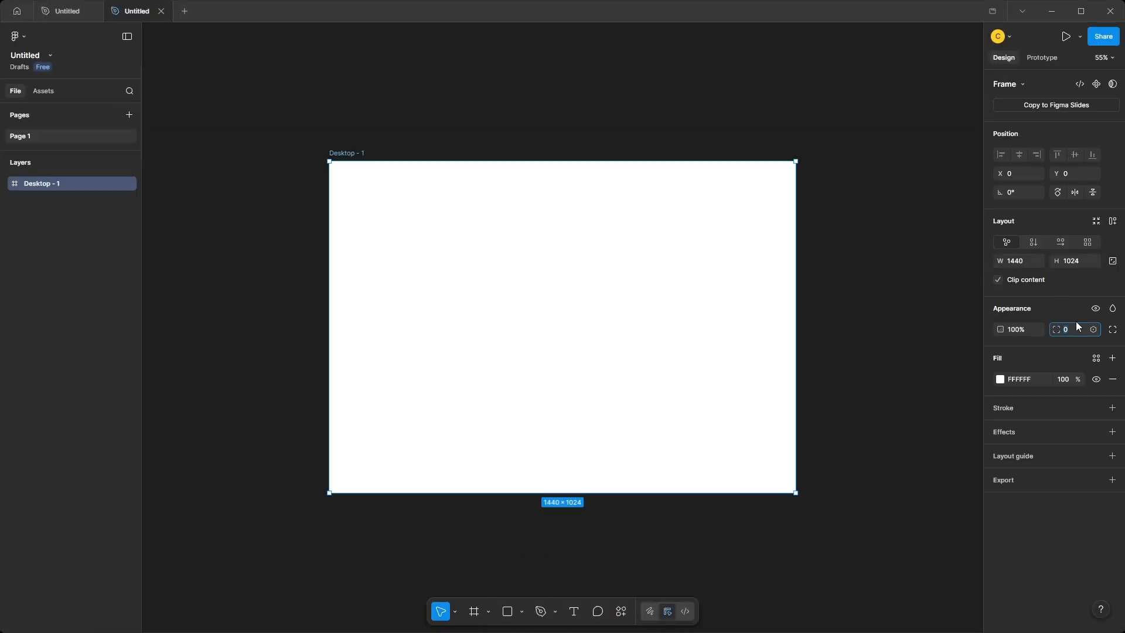
pyautogui.press('Return')
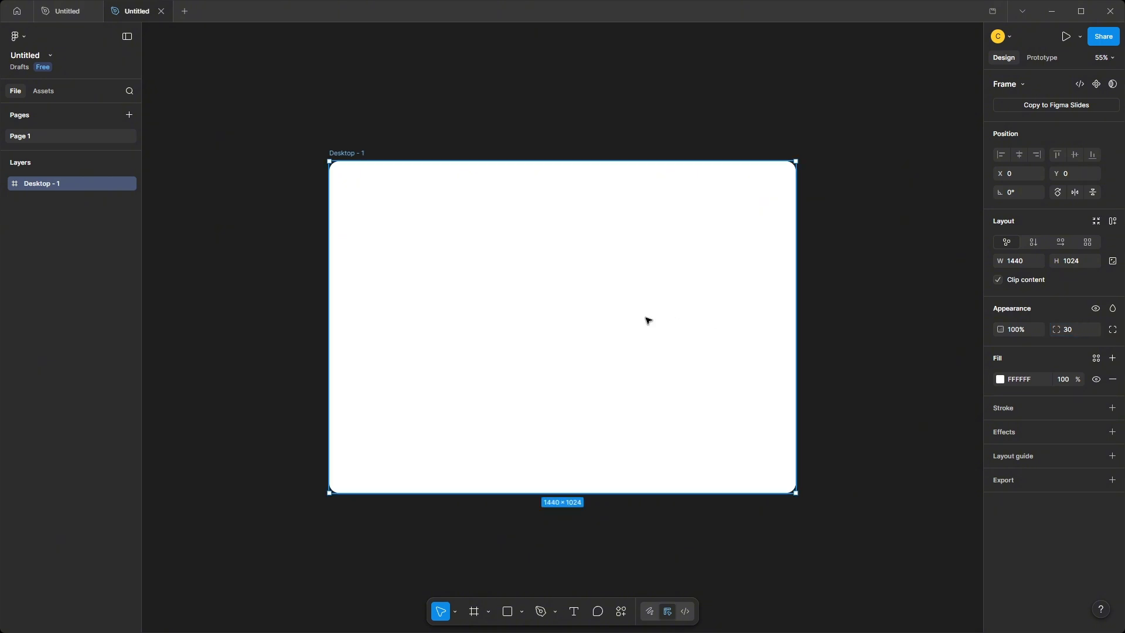
pyautogui.press('Return')
pyautogui.click(854, 315)
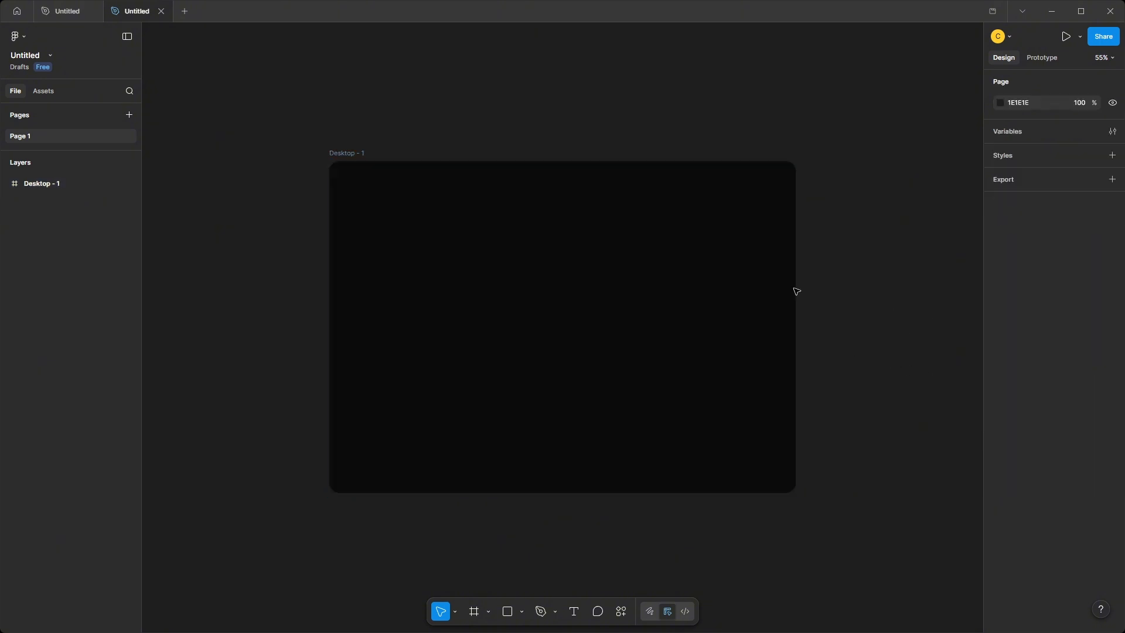
# Add a text layer reading Home in the upper part of the Desktop frame.
pyautogui.scroll(4, 522, 247)
pyautogui.moveTo(446, 212)
pyautogui.mouseDown()
pyautogui.moveTo(424, 215)
pyautogui.moveTo(430, 197)
pyautogui.mouseUp()
pyautogui.scroll(-1, 430, 196)
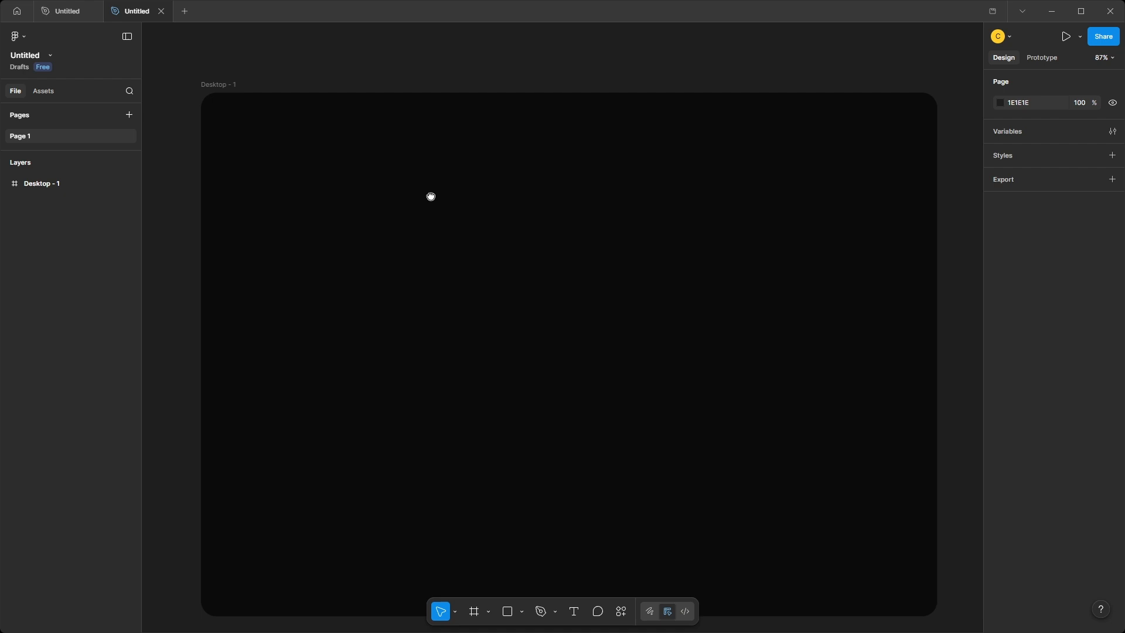
pyautogui.click(547, 294)
pyautogui.press('t')
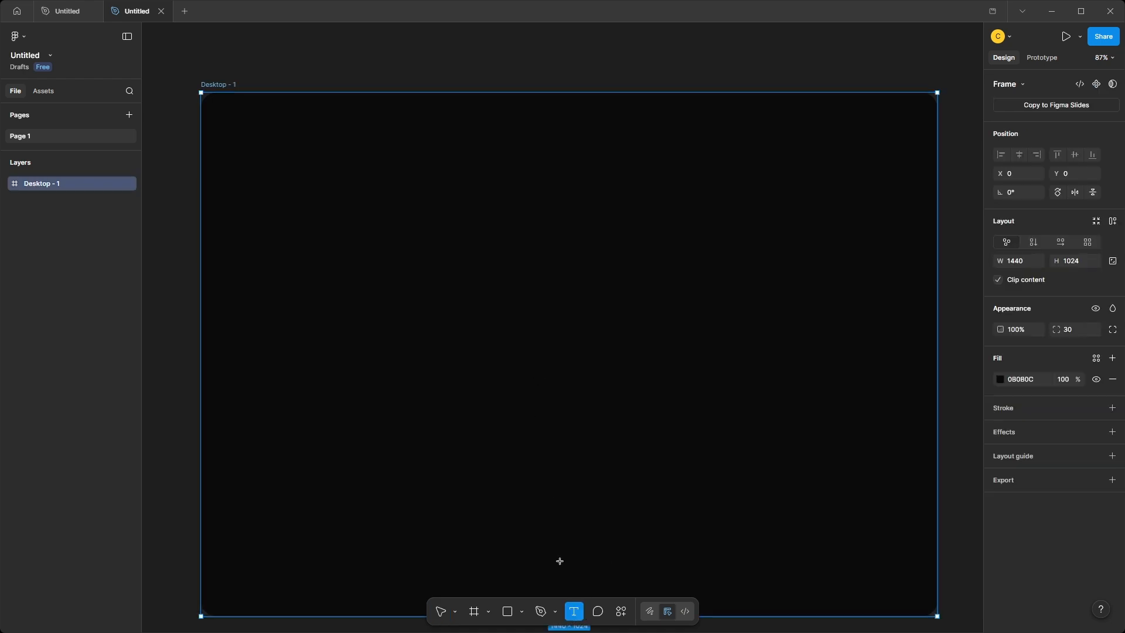
pyautogui.click(377, 145)
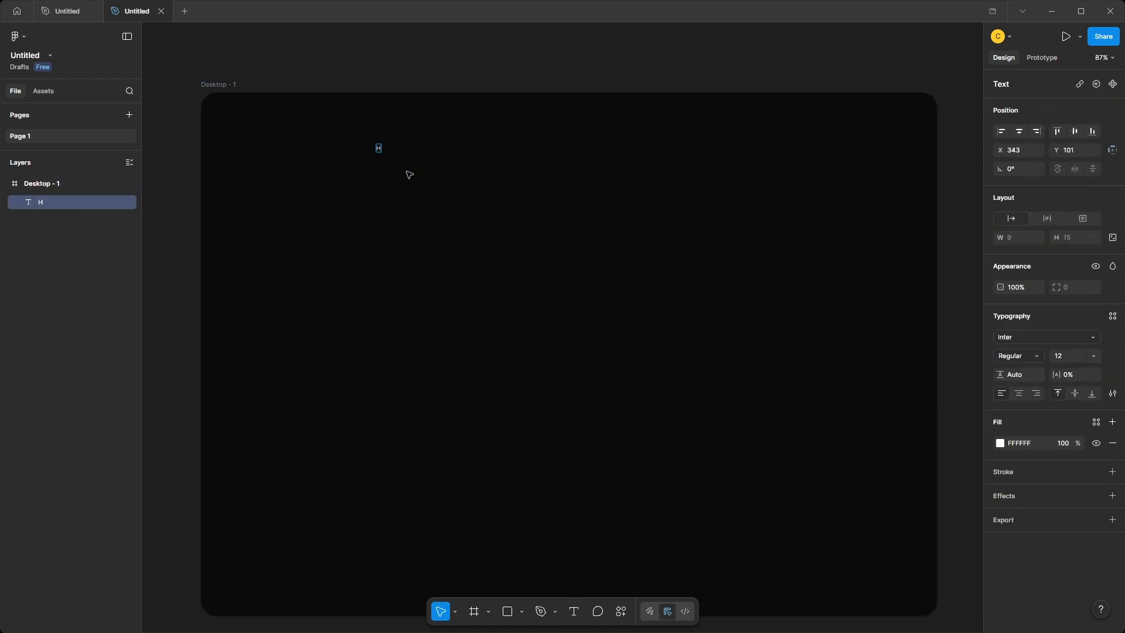
pyautogui.click(407, 171)
pyautogui.scroll(8, 382, 142)
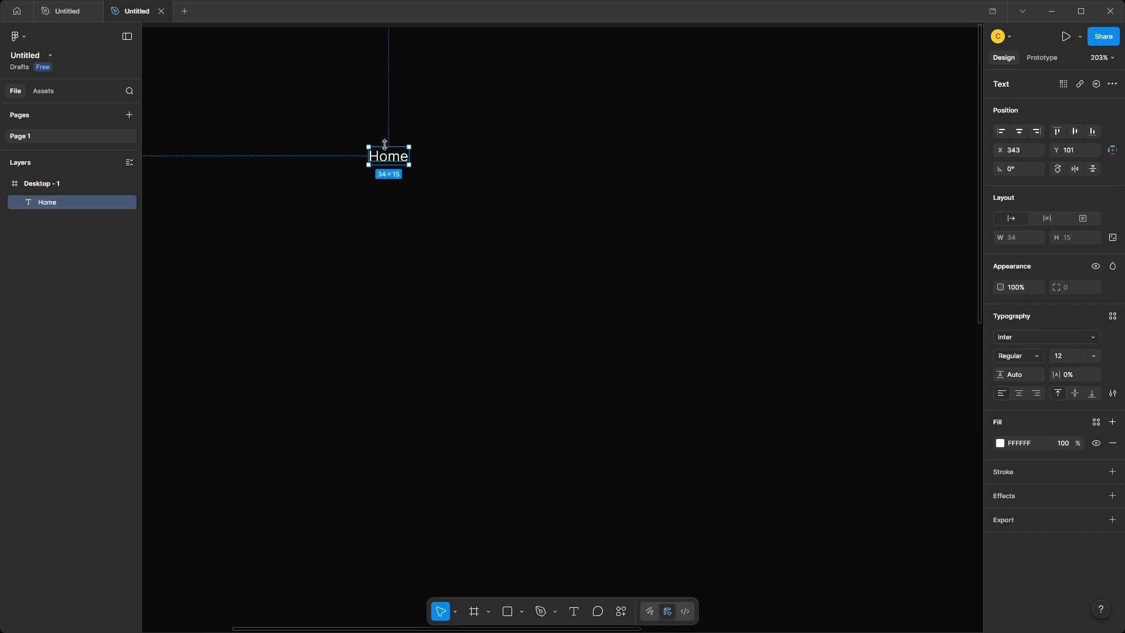
# Set the Home text to the Satoshi font at size 17.
pyautogui.click(1015, 337)
pyautogui.write('satos')
pyautogui.click(919, 378)
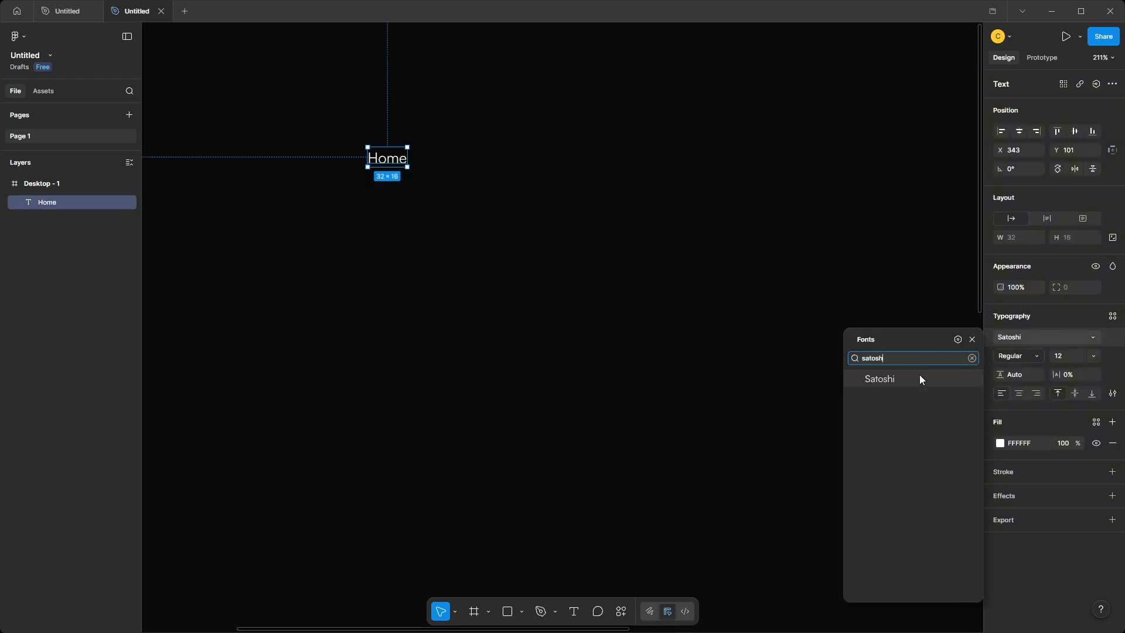
pyautogui.click(1078, 360)
pyautogui.write('17')
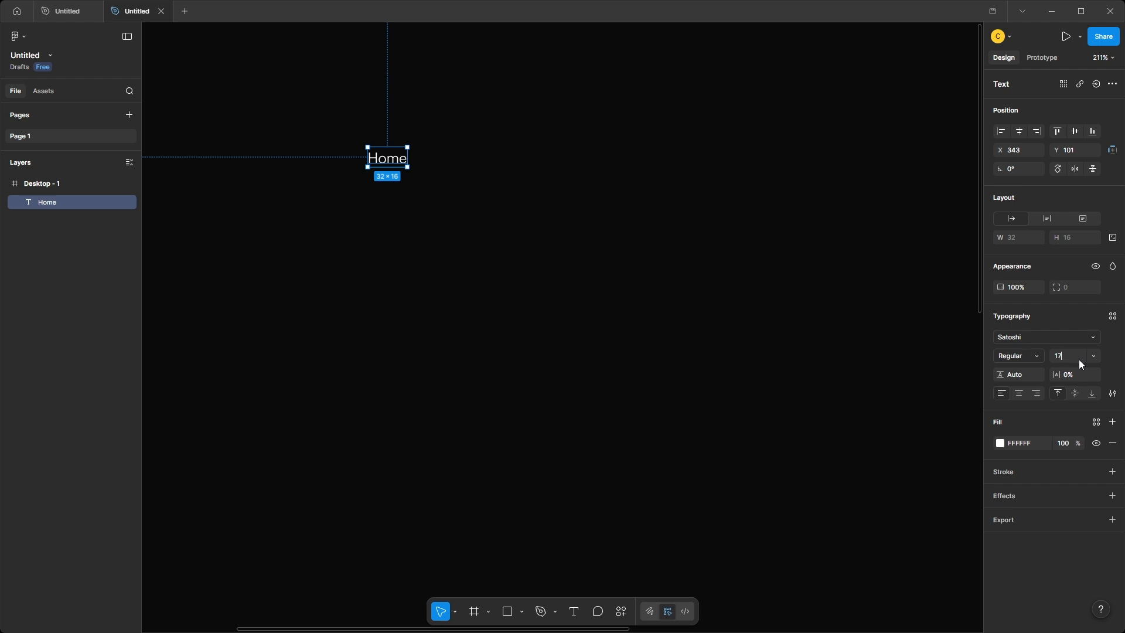
pyautogui.press('Return')
# Move the Home text up to about Y 50, near the top edge of the Desktop frame.
pyautogui.scroll(-5, 320, 458)
pyautogui.moveTo(371, 418); pyautogui.dragTo(474, 258)
pyautogui.moveTo(463, 152); pyautogui.dragTo(490, 122)
pyautogui.scroll(-2, 580, 223)
# Duplicate the Home text to its right and change the copy to Movies.
pyautogui.moveTo(580, 224); pyautogui.dragTo(468, 217)
pyautogui.moveTo(391, 138); pyautogui.dragTo(473, 136)
pyautogui.hotkey('ctrl', 'z')
pyautogui.doubleClick(429, 137)
pyautogui.write('Movies')
pyautogui.press('Escape')
# Continue the navigation row with two more text copies reading Series and My List.
pyautogui.doubleClick(472, 135)
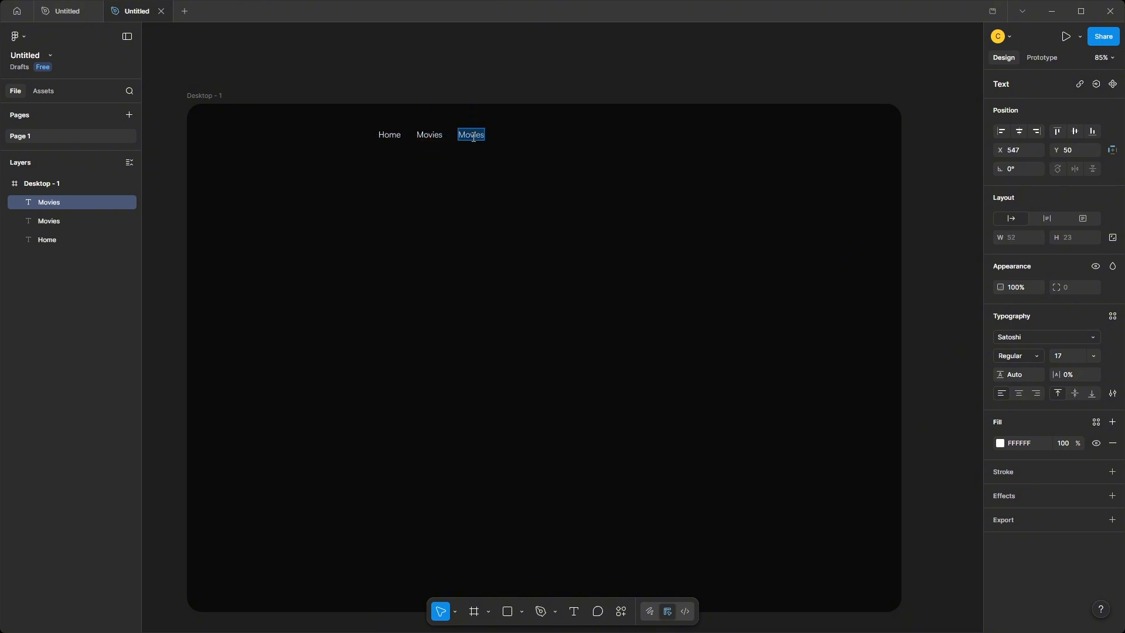
pyautogui.write('Series')
pyautogui.press('Escape')
pyautogui.keyDown('alt'); pyautogui.moveTo(470, 136); pyautogui.dragTo(507, 135); pyautogui.keyUp('alt')
pyautogui.doubleClick(508, 136)
pyautogui.write('My List')
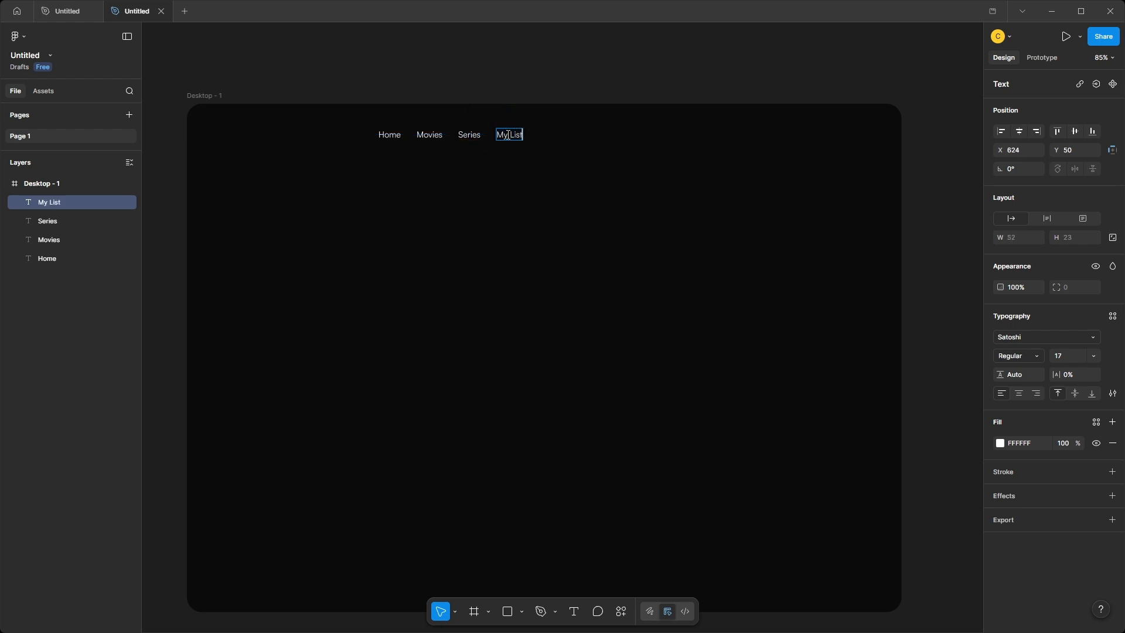
pyautogui.press('Escape')
# Widen the spacing between the four navigation labels and centre the row horizontally in the frame.
pyautogui.moveTo(349, 96); pyautogui.dragTo(563, 135)
pyautogui.moveTo(996, 253); pyautogui.dragTo(1012, 253)
pyautogui.moveTo(602, 136); pyautogui.dragTo(577, 140)
pyautogui.click(658, 191)
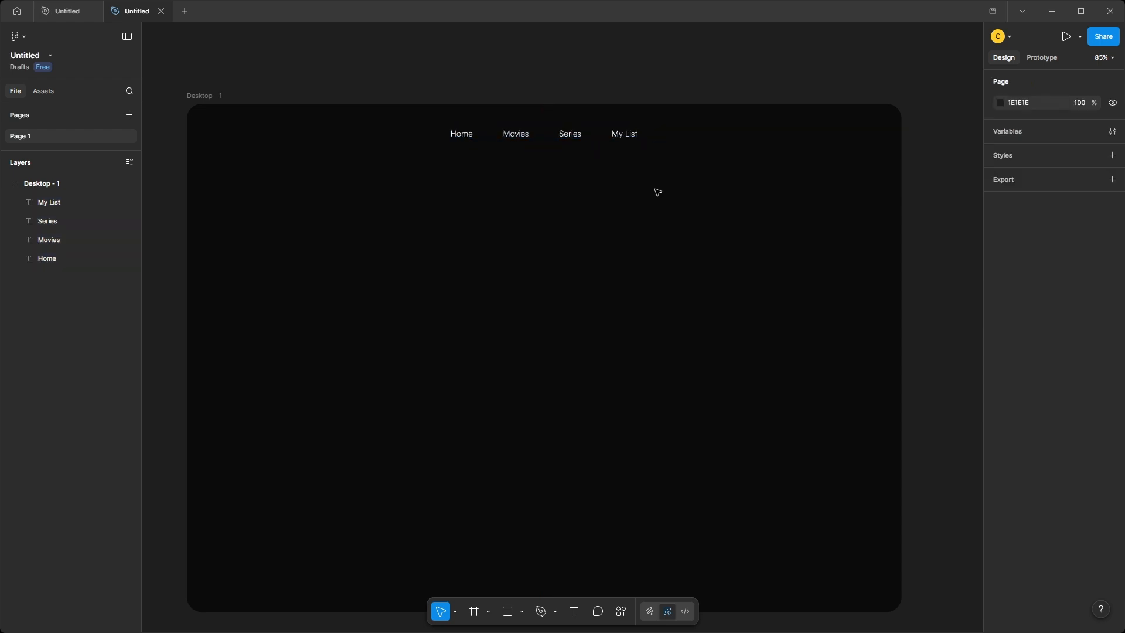
# Paste the search icon and place it to the right of My List, at about X 1160, Y 49.
pyautogui.hotkey('ctrl', 'v')
pyautogui.moveTo(562, 329); pyautogui.dragTo(768, 135)
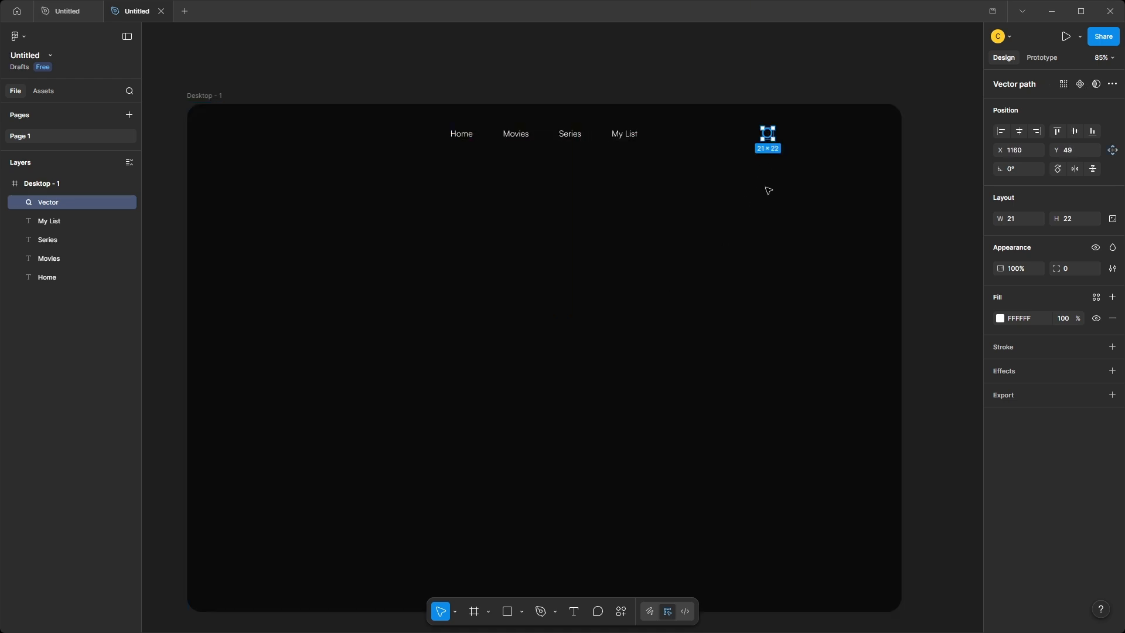
pyautogui.click(767, 188)
# Draw a rectangle below the search icon and set its size to 117 × 34.
pyautogui.scroll(5, 767, 189)
pyautogui.moveTo(768, 191)
pyautogui.mouseDown()
pyautogui.moveTo(554, 289)
pyautogui.moveTo(667, 321)
pyautogui.mouseUp()
pyautogui.press('r')
pyautogui.click(1012, 218)
pyautogui.write('11')
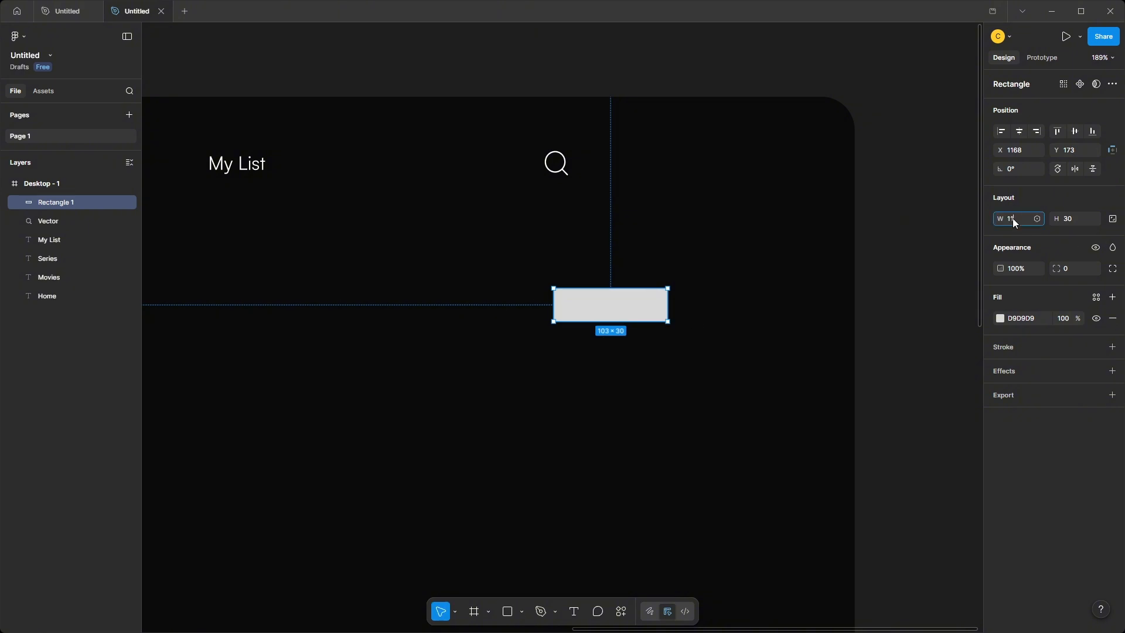
pyautogui.write('7')
pyautogui.press('Return')
pyautogui.click(1067, 223)
pyautogui.write('34')
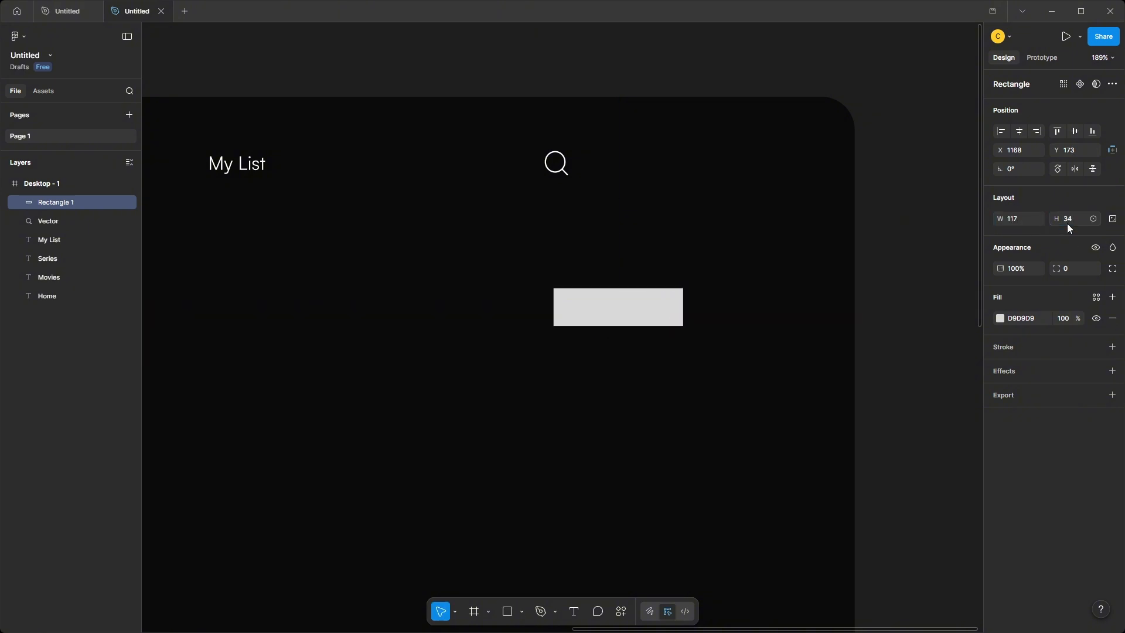
pyautogui.press('Return')
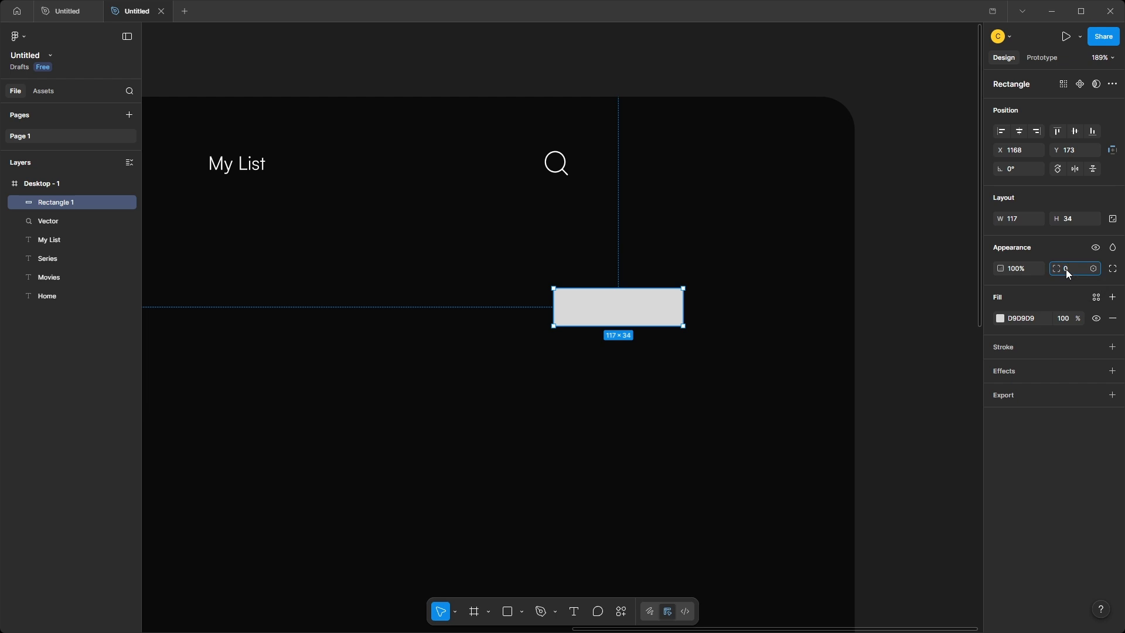
# Give the rectangle a corner radius of 30 and move it beside the search icon, level with it.
pyautogui.click(1066, 269)
pyautogui.write('30')
pyautogui.press('Return')
pyautogui.click(888, 282)
pyautogui.moveTo(618, 313); pyautogui.dragTo(665, 168)
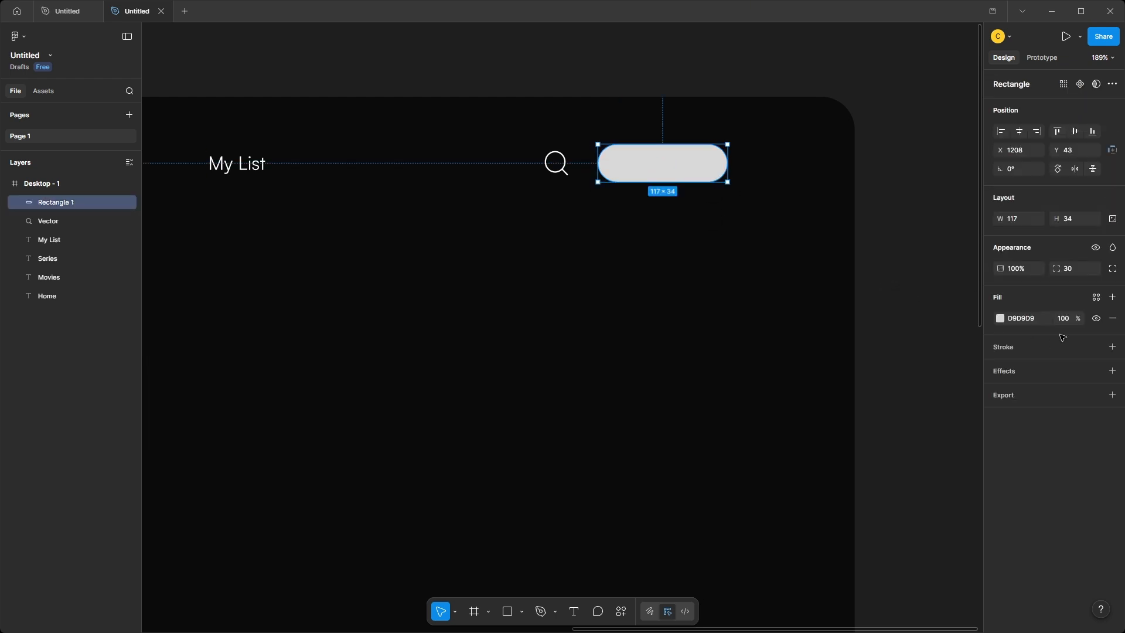
# Fill the rounded rectangle with a linear gradient from F40B45 to F57C26.
pyautogui.click(1001, 319)
pyautogui.click(871, 345)
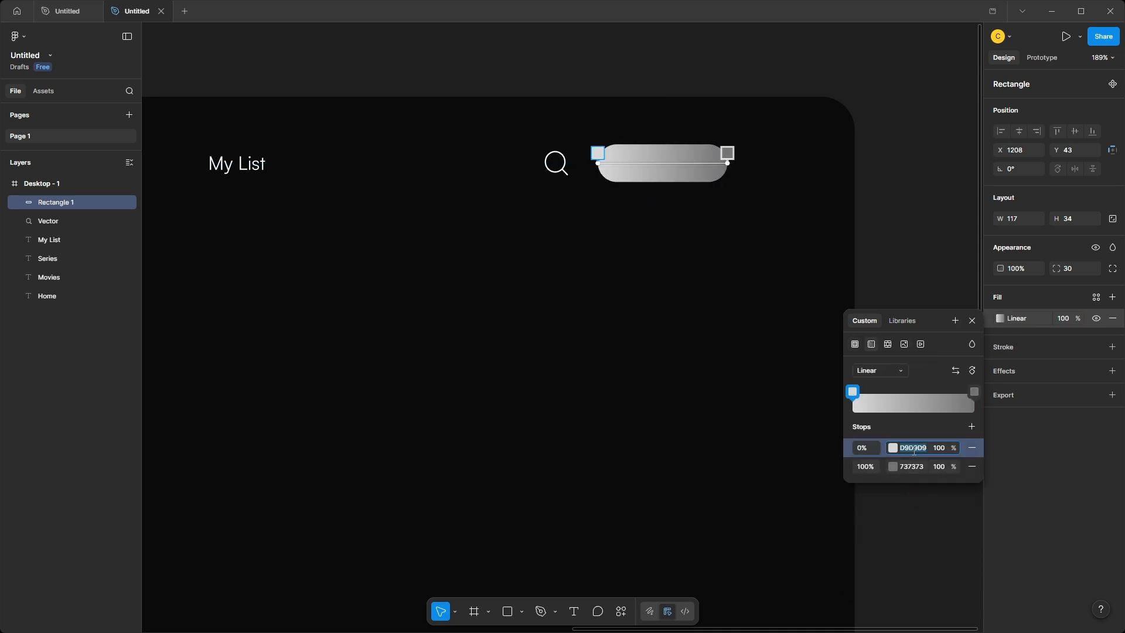
pyautogui.click(914, 449)
pyautogui.write('F40845')
pyautogui.press('Return')
pyautogui.click(917, 467)
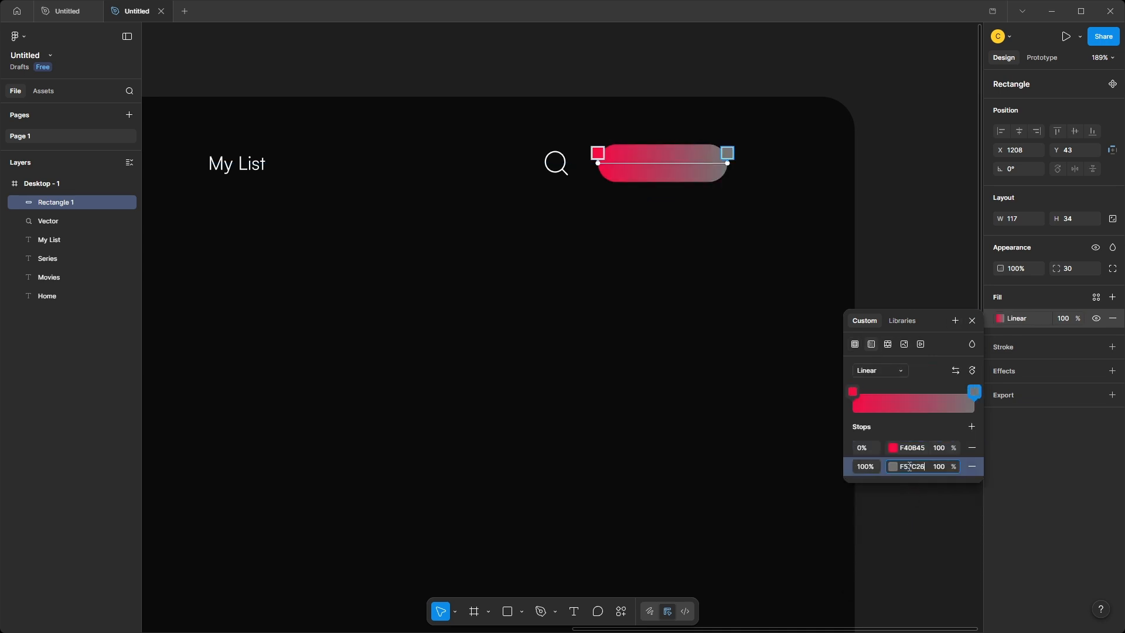
pyautogui.write('F57C26')
pyautogui.press('Return')
pyautogui.click(720, 284)
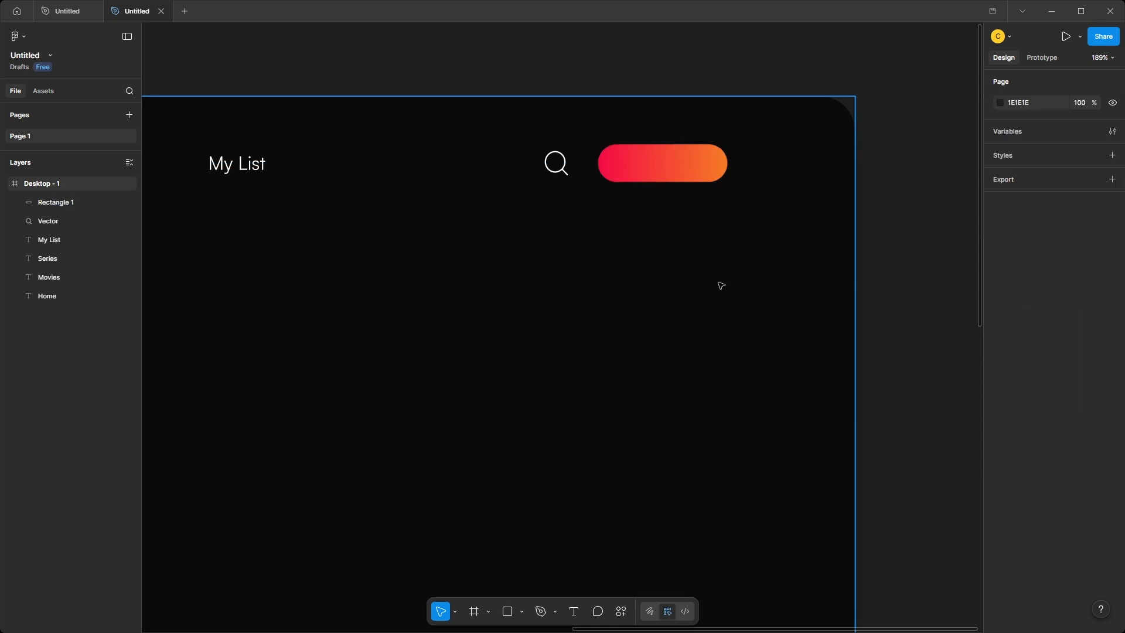
# Paste the sparkle icon into the gradient button's left end and add the text AI Picks beside it.
pyautogui.hotkey('ctrl', 'v')
pyautogui.moveTo(561, 327); pyautogui.dragTo(617, 163)
pyautogui.press('t')
pyautogui.click(645, 163)
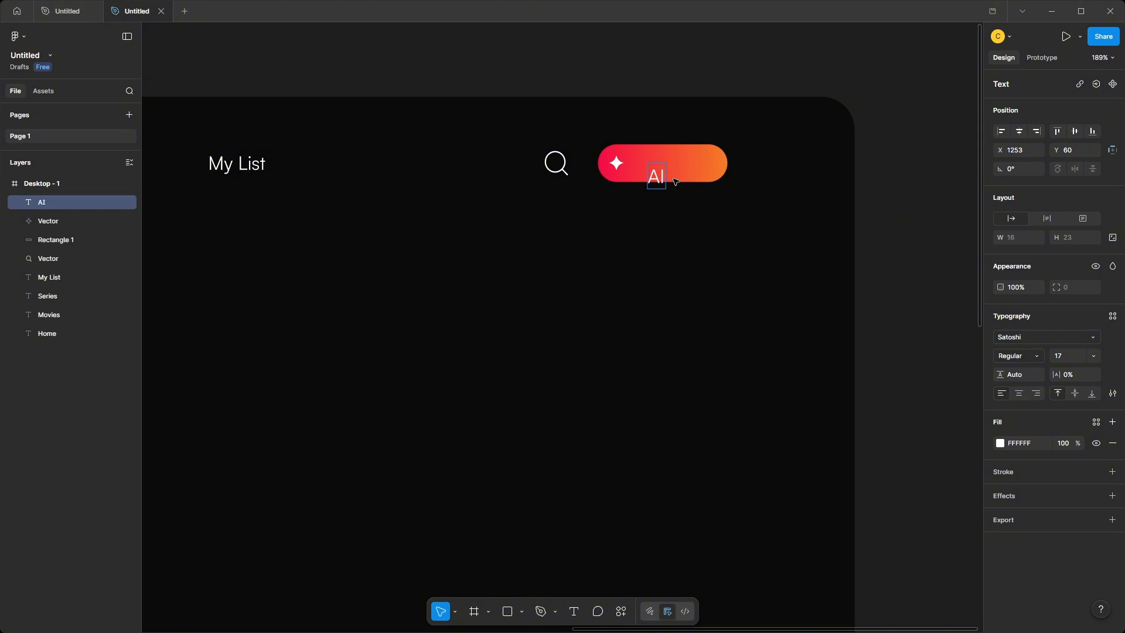
pyautogui.write('AI Picks')
pyautogui.press('Escape')
pyautogui.moveTo(675, 177); pyautogui.dragTo(669, 170)
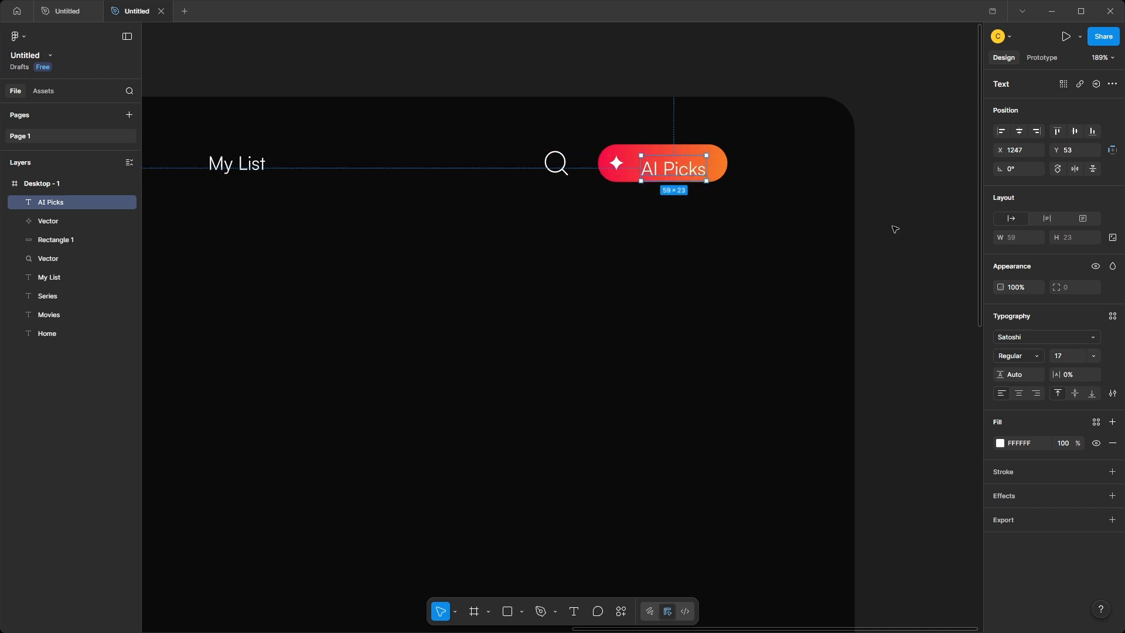
# Set the AI Picks text to size 13 and Medium weight, and align it vertically inside the button.
pyautogui.write('13')
pyautogui.press('Return')
pyautogui.click(1018, 355)
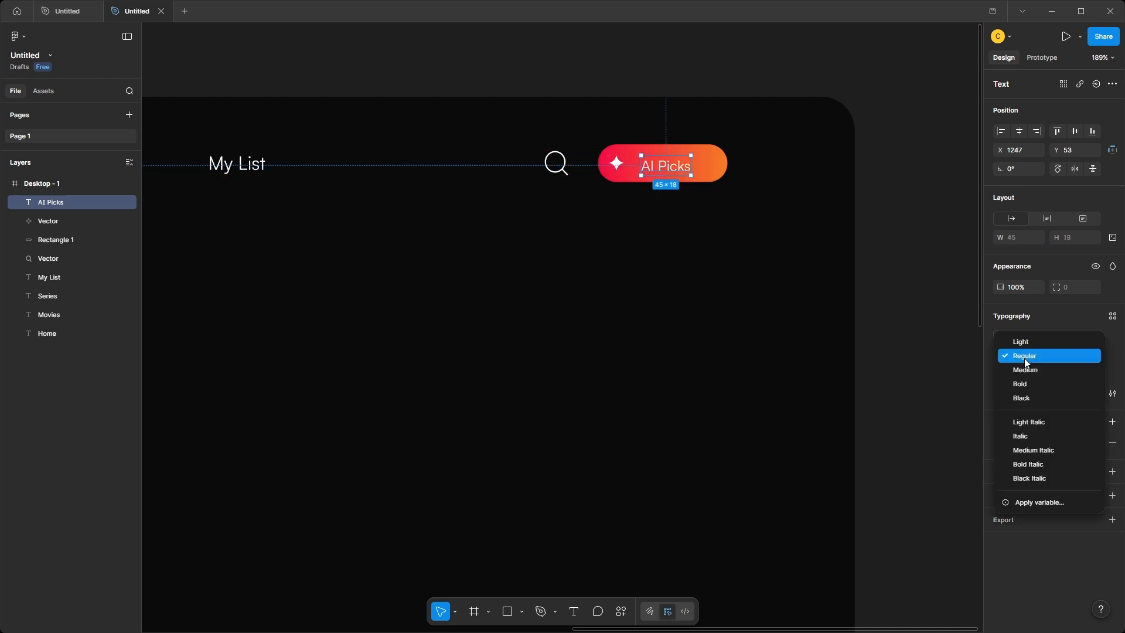
pyautogui.click(1024, 369)
pyautogui.scroll(5, 673, 168)
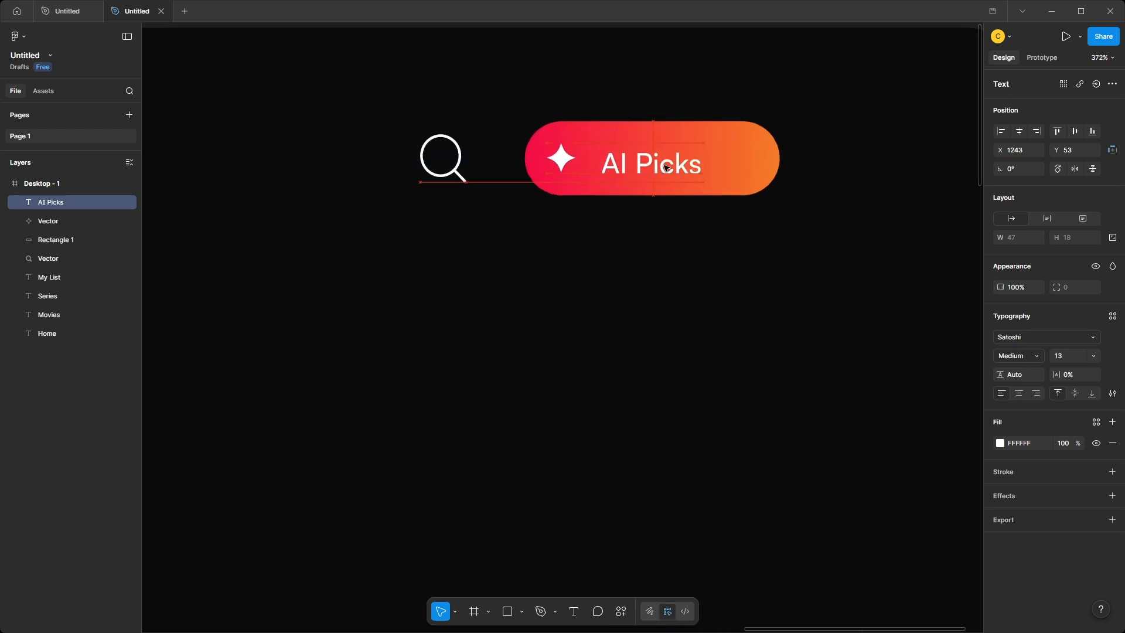
pyautogui.click(725, 251)
# Draw a circle of about 51 × 51 and place it to the right of the AI Picks button.
pyautogui.hscroll(3, 724, 249)
pyautogui.press('o')
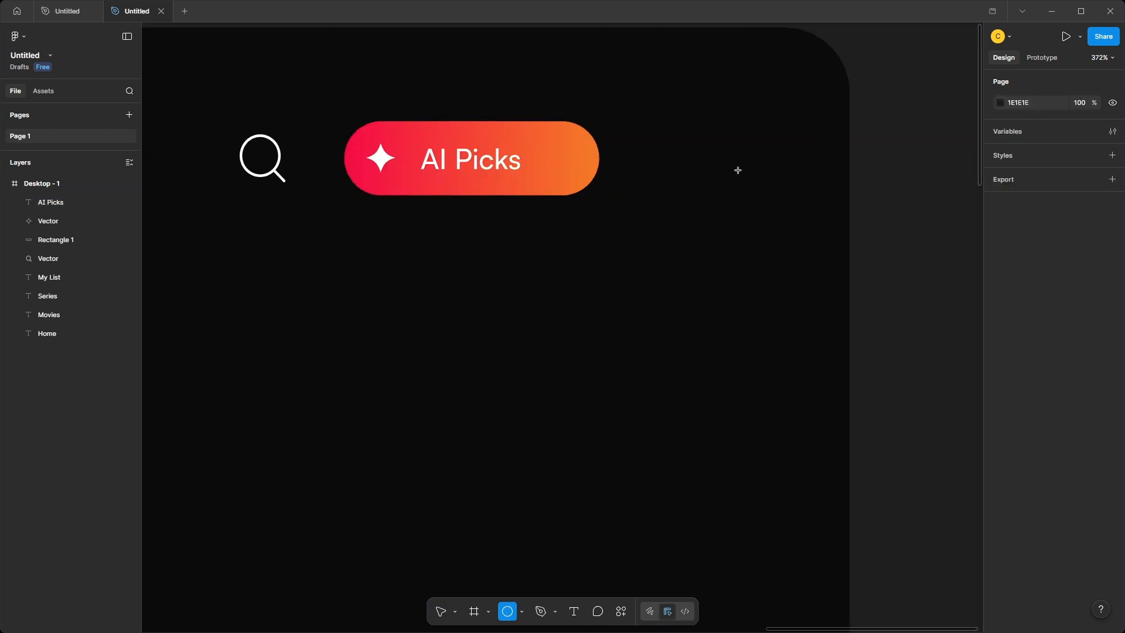
pyautogui.moveTo(738, 170); pyautogui.dragTo(829, 282)
pyautogui.moveTo(791, 212); pyautogui.dragTo(745, 165)
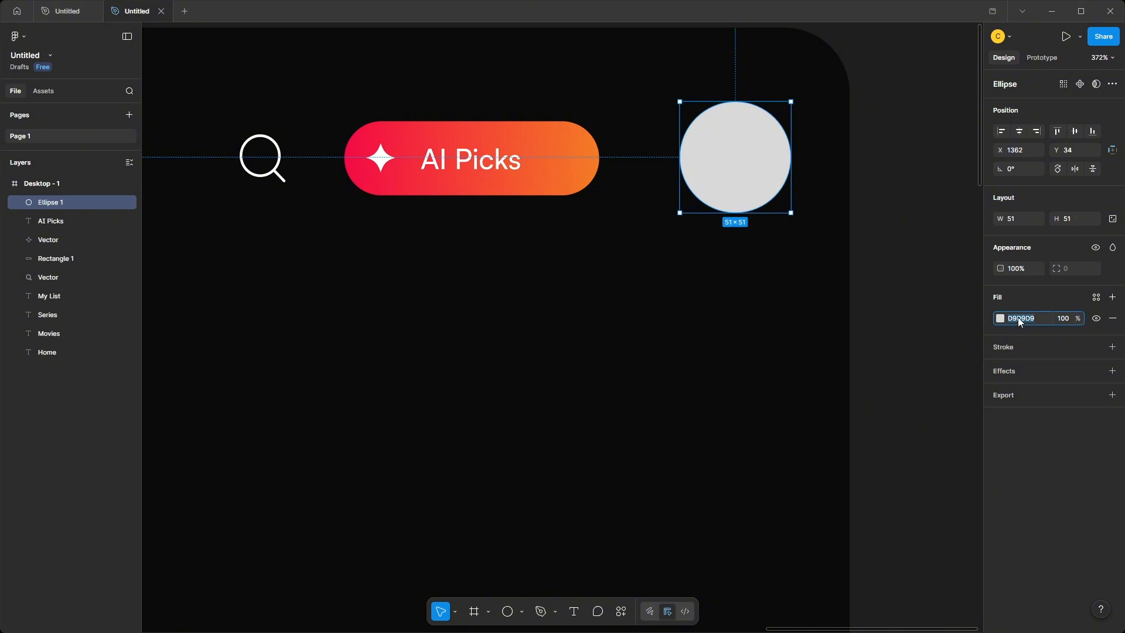
# Set the circle's fill to white FFFFFF at 10% opacity.
pyautogui.click(1000, 319)
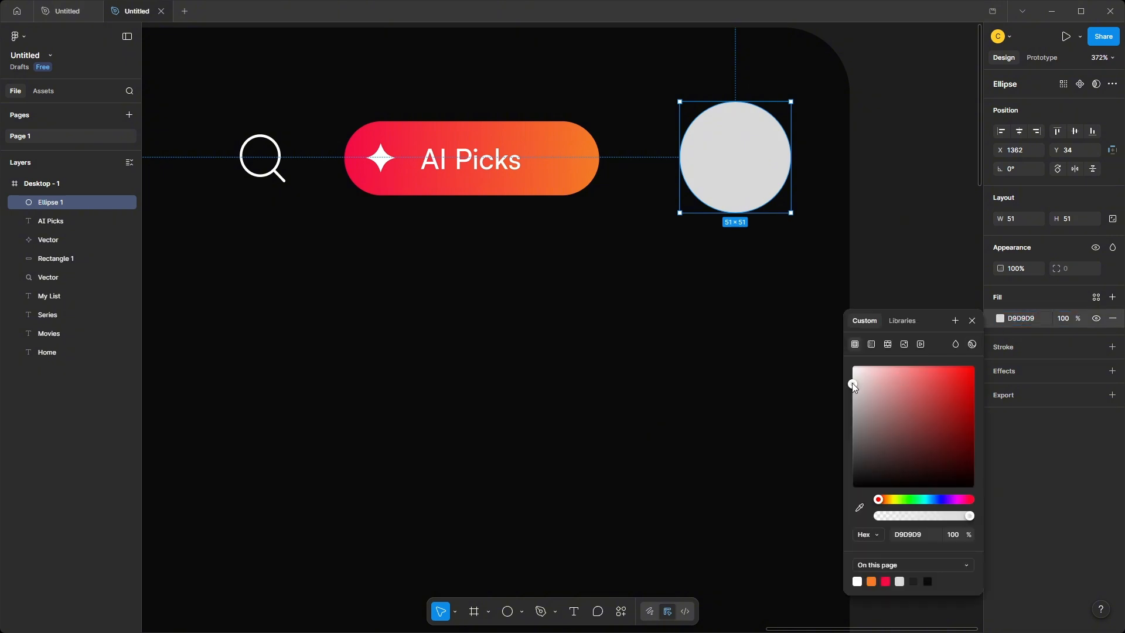
pyautogui.moveTo(853, 383); pyautogui.dragTo(849, 362)
pyautogui.click(1067, 320)
pyautogui.write('10')
pyautogui.press('Return')
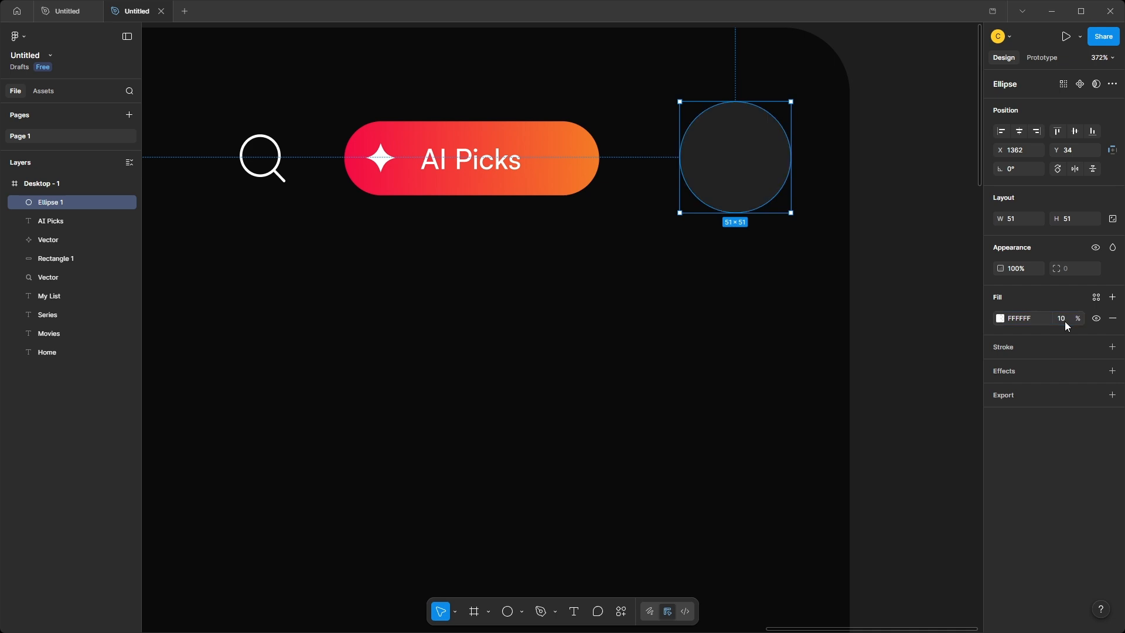
# Add the letter C as text and centre it inside the circle.
pyautogui.press('t')
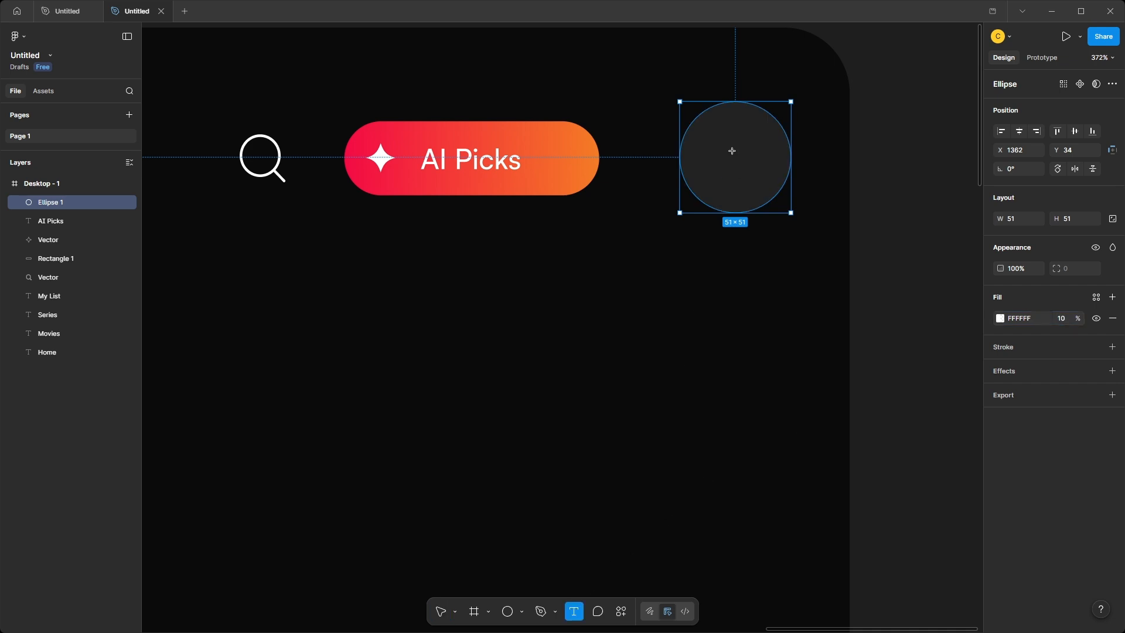
pyautogui.click(731, 151)
pyautogui.write('C')
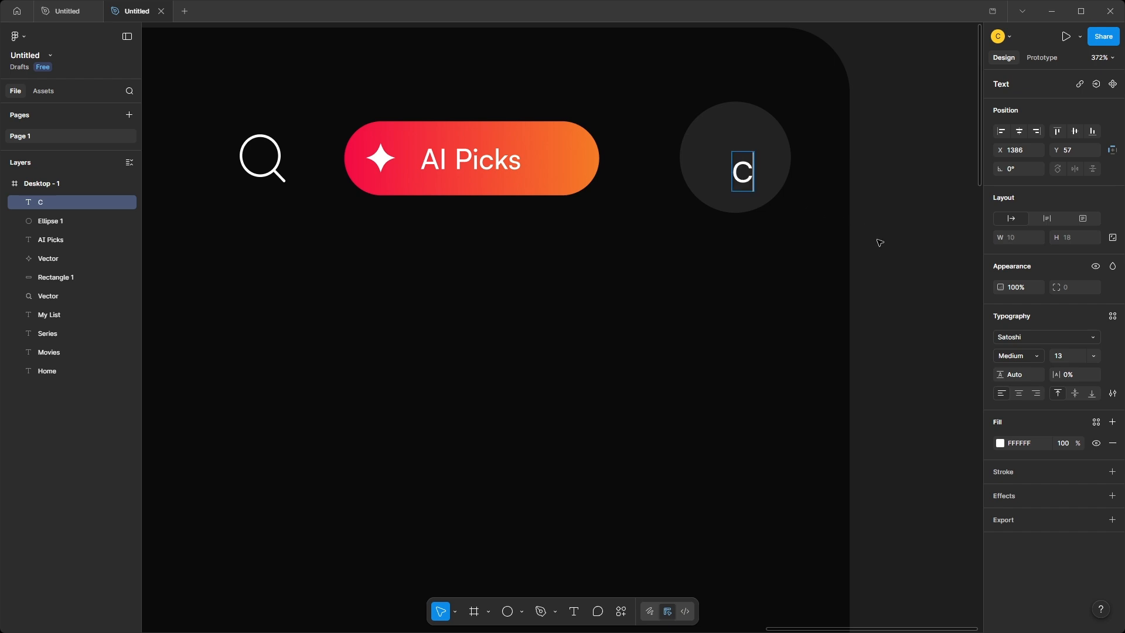
pyautogui.press('Escape')
pyautogui.moveTo(743, 171); pyautogui.dragTo(735, 158)
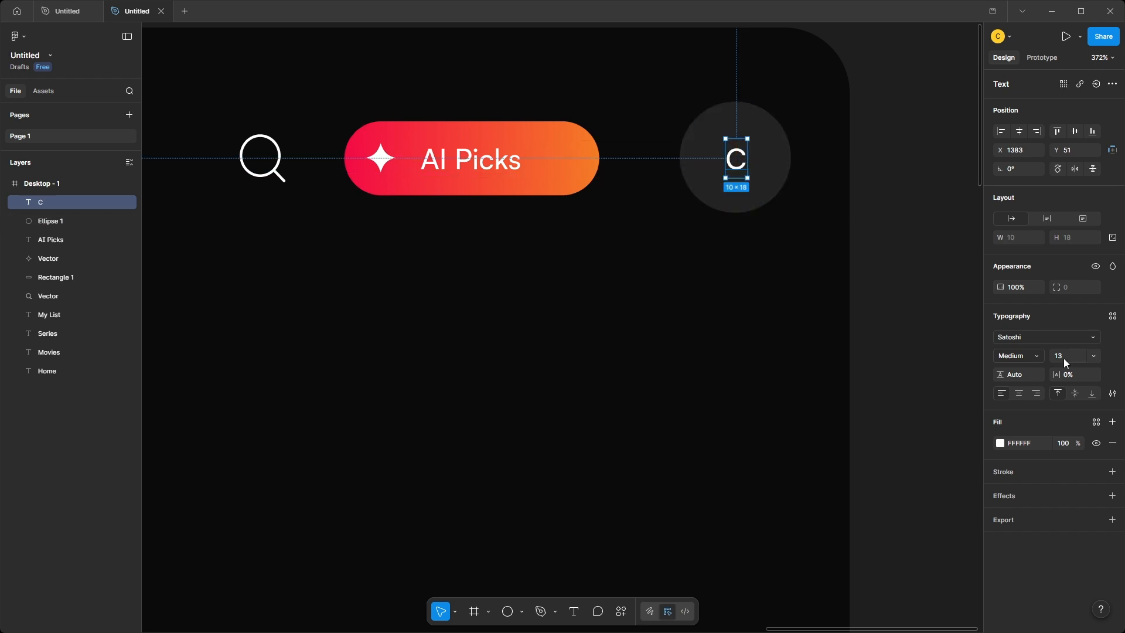
# Change the letter C to the Inter font at size 21.
pyautogui.click(1091, 337)
pyautogui.write('int')
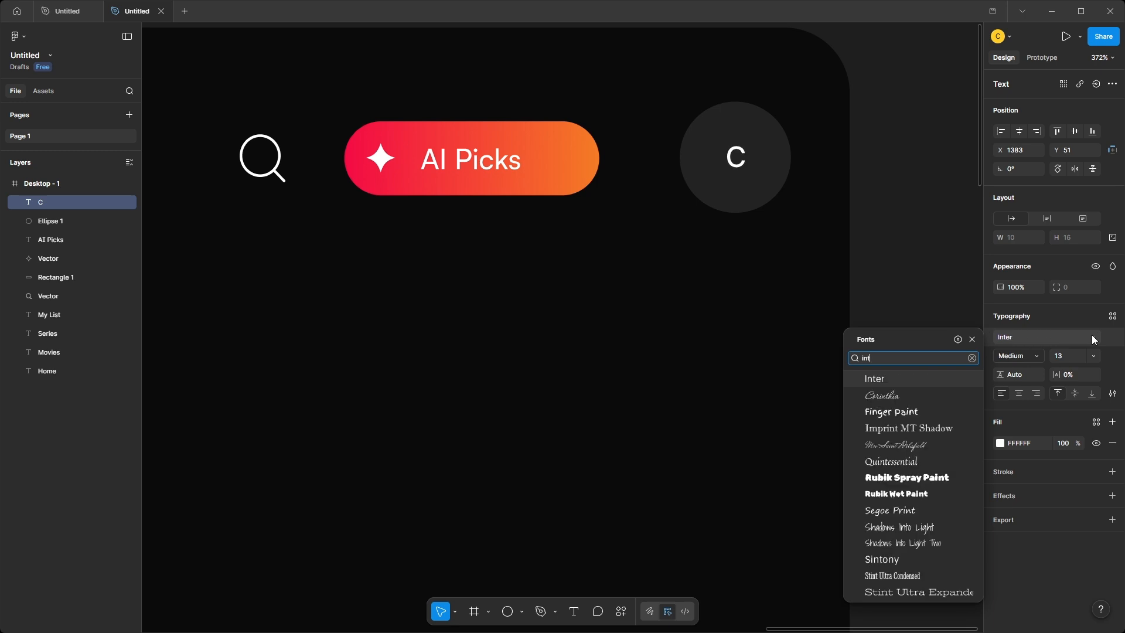
pyautogui.click(874, 381)
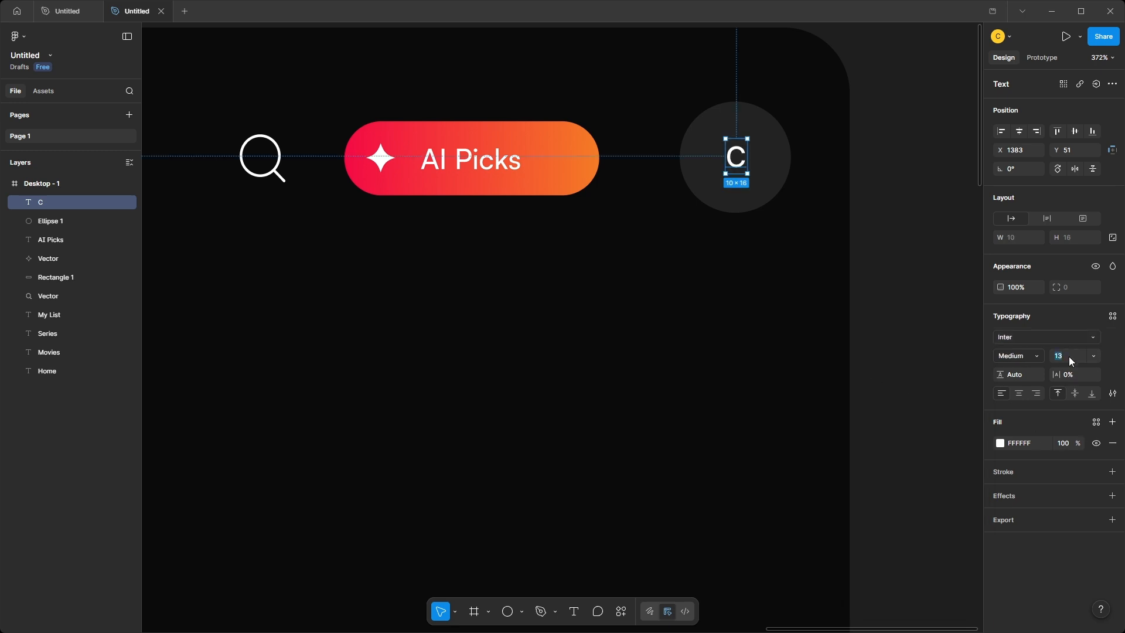
pyautogui.write('21')
pyautogui.press('Return')
# Reposition the enlarged letter C so that it sits centred in the circle.
pyautogui.click(851, 229)
pyautogui.click(752, 181)
pyautogui.moveTo(752, 180); pyautogui.dragTo(745, 171)
pyautogui.click(927, 259)
pyautogui.scroll(-5, 622, 238)
pyautogui.moveTo(622, 240); pyautogui.dragTo(883, 187)
pyautogui.scroll(-3, 883, 188)
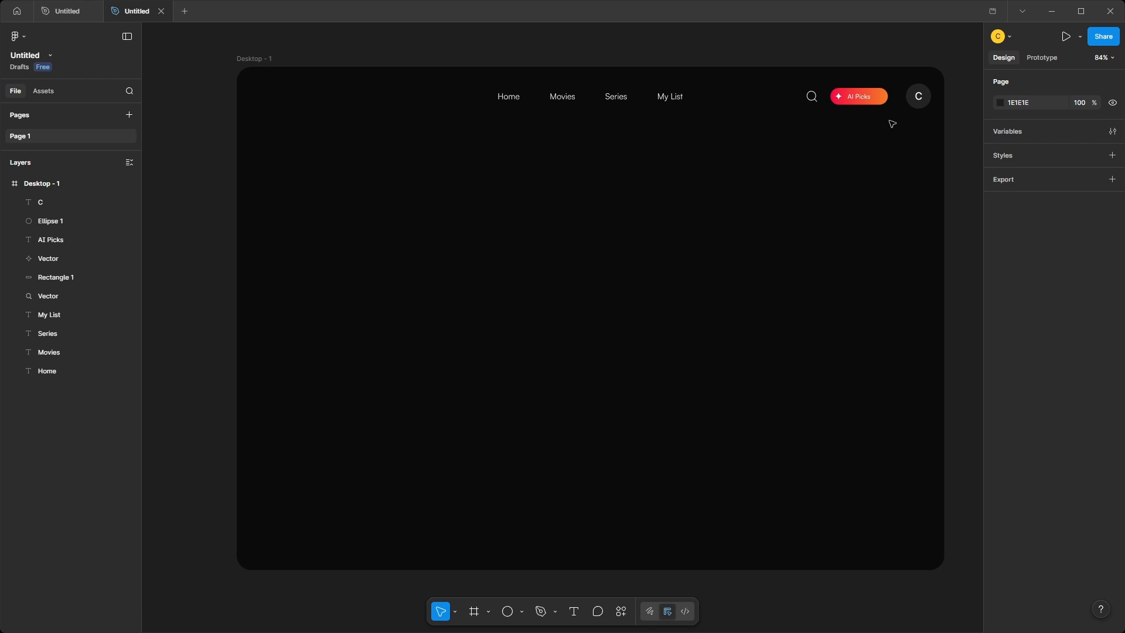
# Shift the AI Picks button closer to the avatar and place the Helios logo image at the header's left end.
pyautogui.moveTo(892, 124); pyautogui.dragTo(860, 101)
pyautogui.click(861, 144)
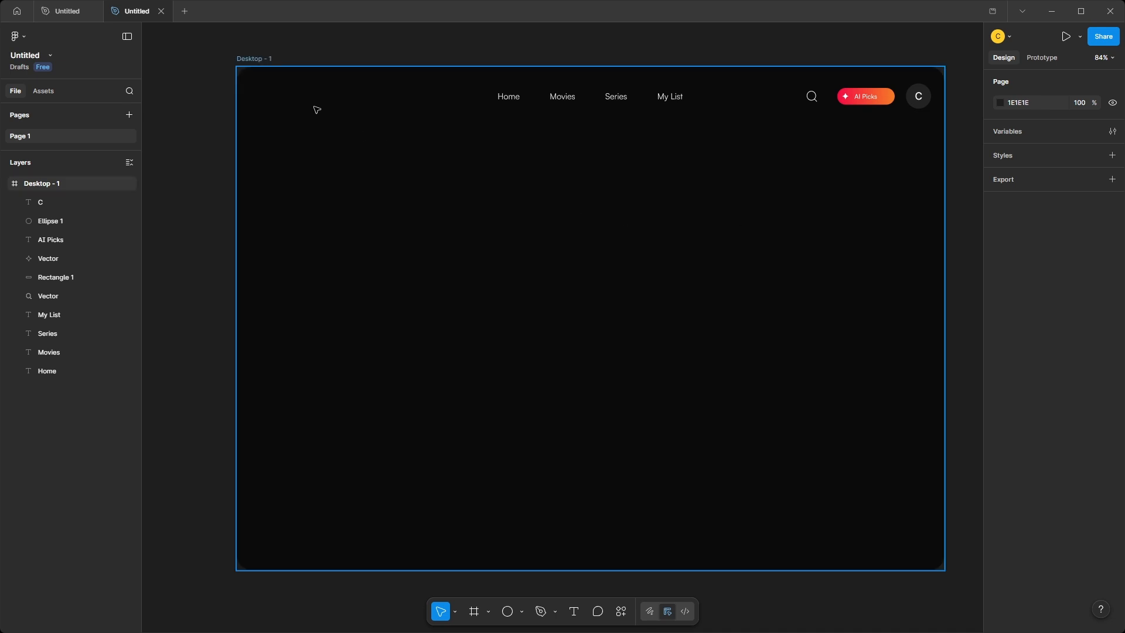
pyautogui.hotkey('ctrl', 'v')
pyautogui.moveTo(574, 327); pyautogui.dragTo(305, 97)
pyautogui.click(224, 175)
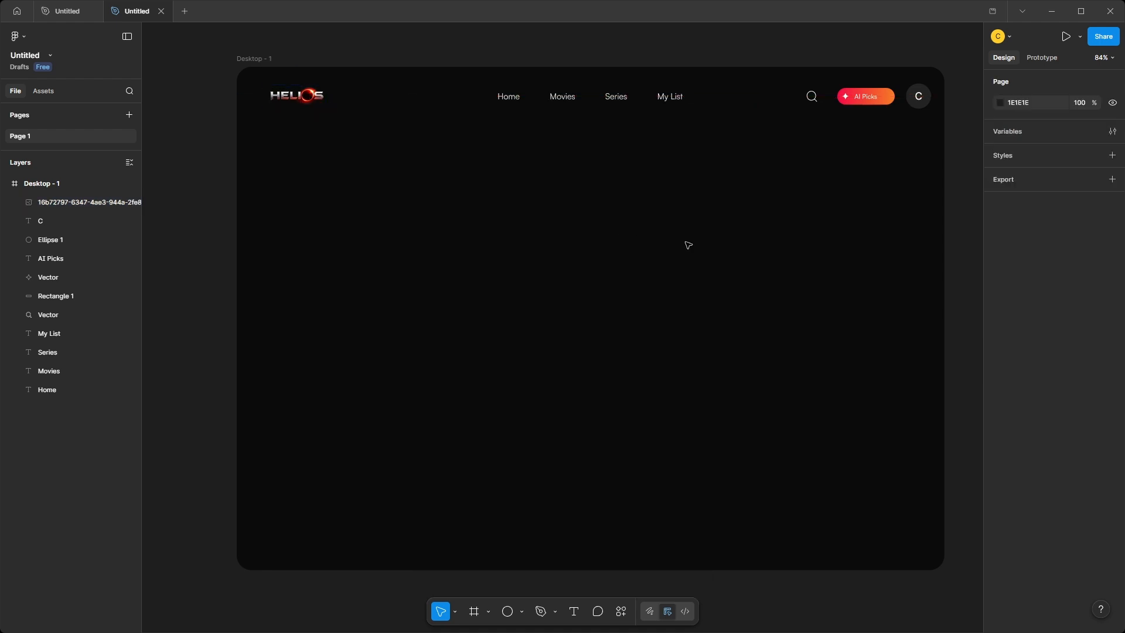
# Recolour the My List link's text to red.
pyautogui.hscroll(1, 657, 94)
pyautogui.click(657, 93)
pyautogui.click(1026, 442)
pyautogui.hotkey('ctrl', 'v')
pyautogui.press('Return')
pyautogui.click(962, 344)
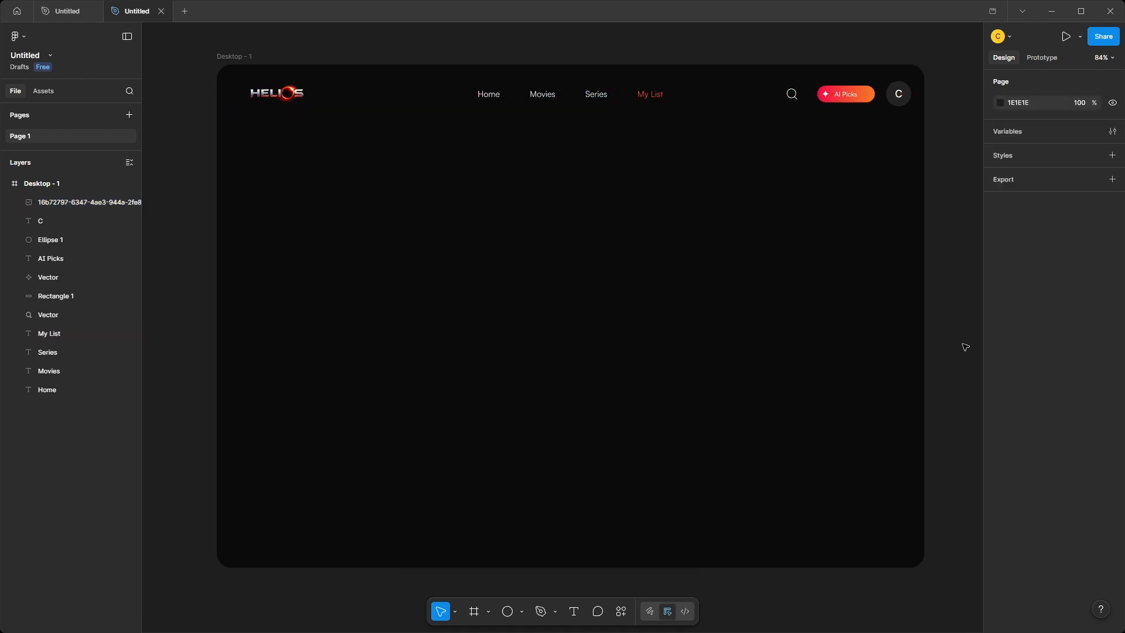
# Draw a horizontal line about 41 px wide below the Home link and centre it under the word.
pyautogui.scroll(5, 480, 74)
pyautogui.press('l')
pyautogui.moveTo(477, 123); pyautogui.dragTo(513, 119)
pyautogui.scroll(5, 513, 120)
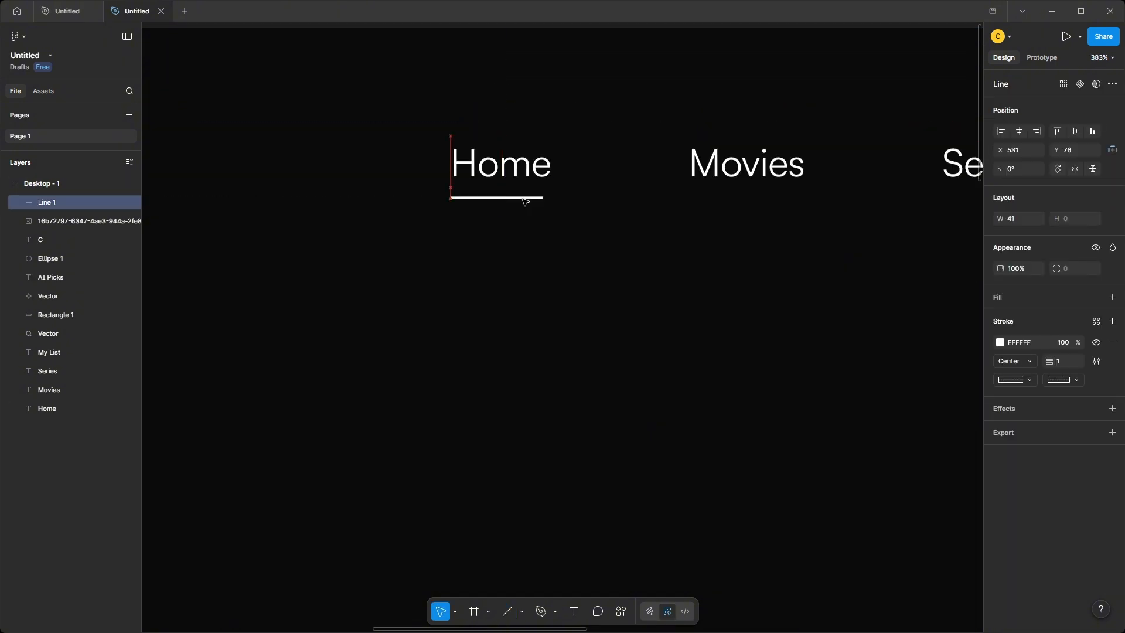
pyautogui.moveTo(527, 199); pyautogui.dragTo(531, 199)
# Set the Home underline's stroke to F45031 and nudge the line slightly up.
pyautogui.click(999, 344)
pyautogui.click(895, 605)
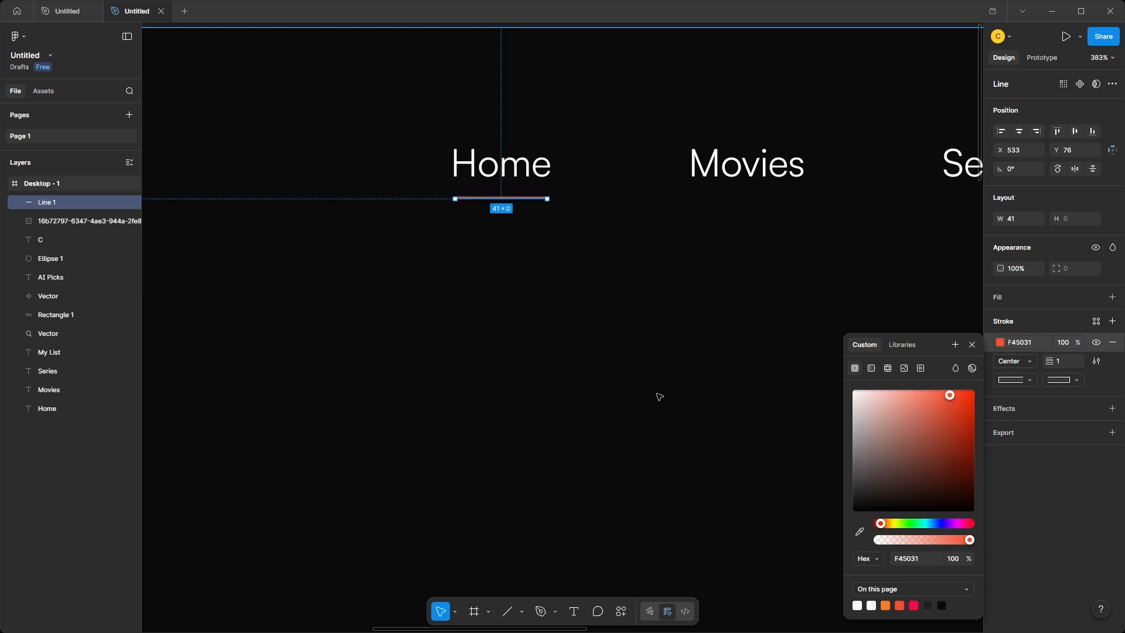
pyautogui.press('Up')
pyautogui.click(526, 240)
# Paste the dragon hero image into the frame and position it along the frame's upper edge behind the header elements.
pyautogui.scroll(-9, 551, 249)
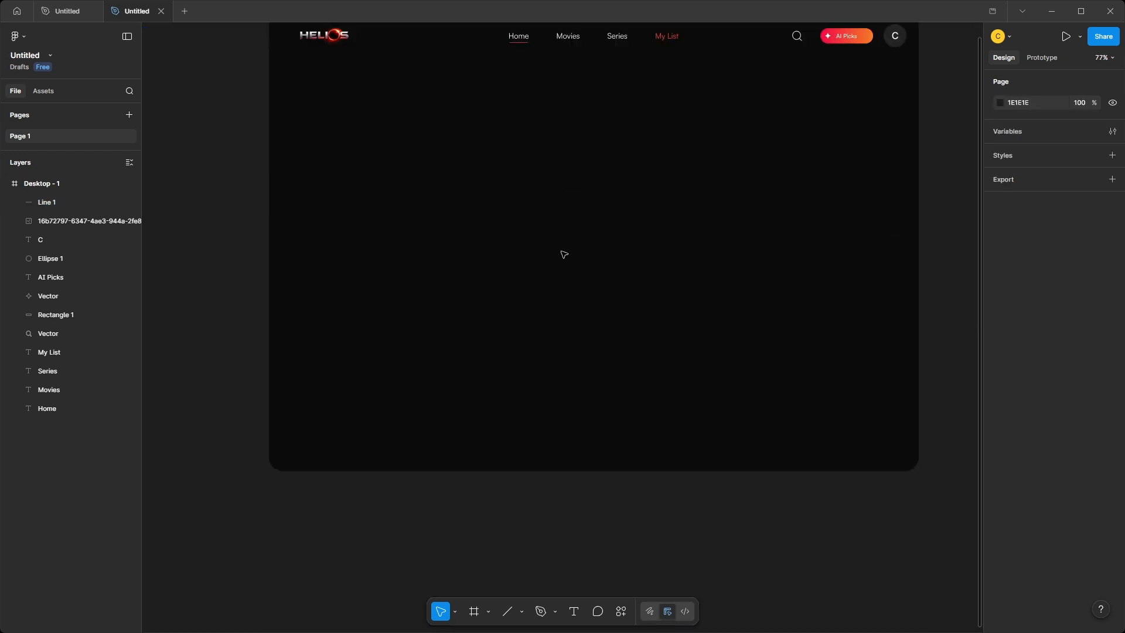
pyautogui.moveTo(562, 253); pyautogui.dragTo(535, 294)
pyautogui.hotkey('ctrl', 'v')
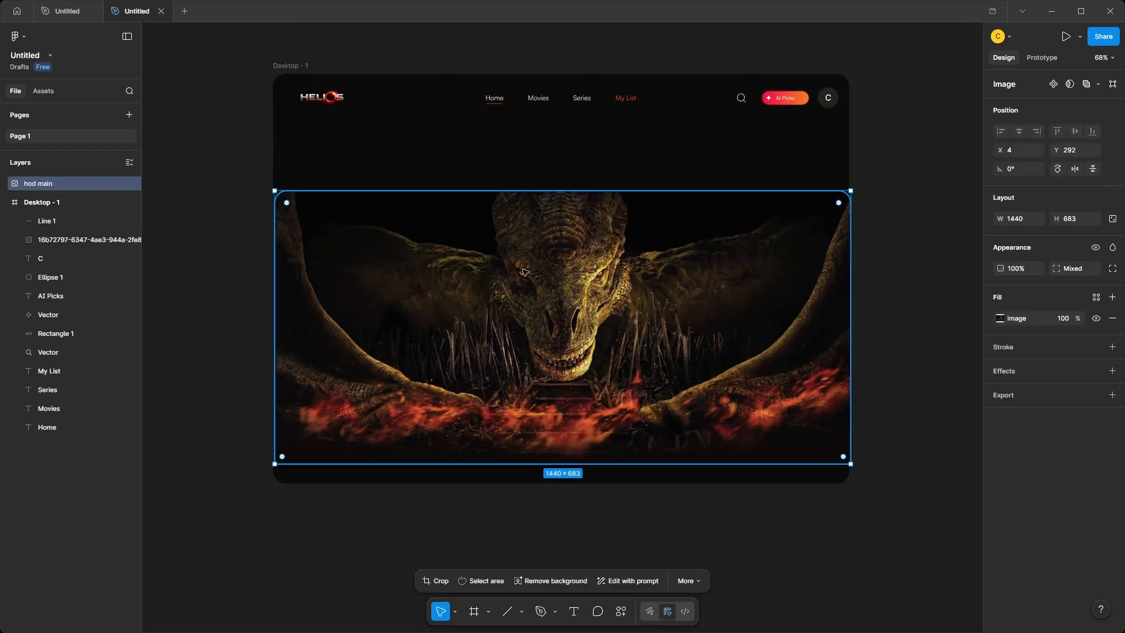
pyautogui.moveTo(58, 181); pyautogui.dragTo(62, 400)
pyautogui.moveTo(560, 360); pyautogui.dragTo(562, 246)
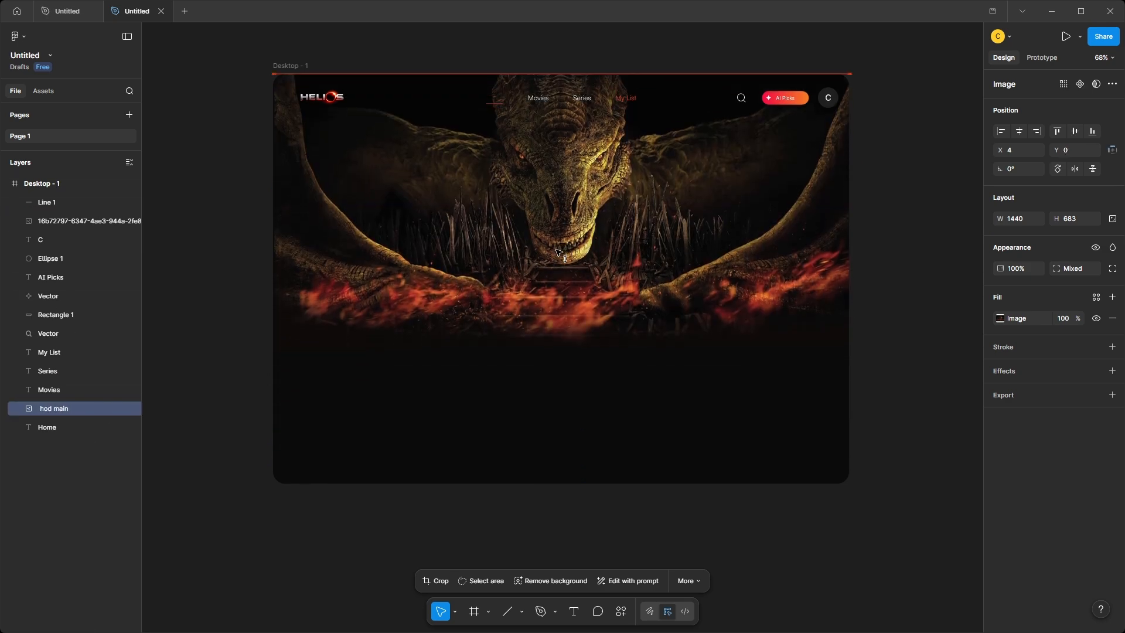
# Bring the Home link to the front so that it sits above the dragon image.
pyautogui.moveTo(59, 408); pyautogui.dragTo(54, 432)
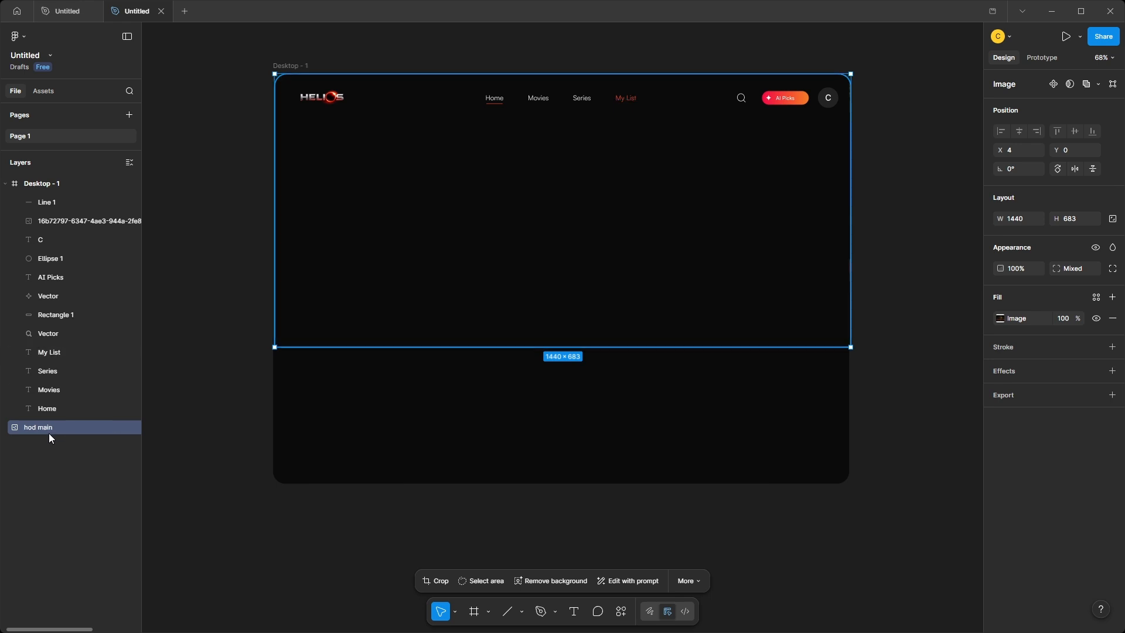
pyautogui.hotkey('ctrl', 'z')
pyautogui.rightClick(57, 427)
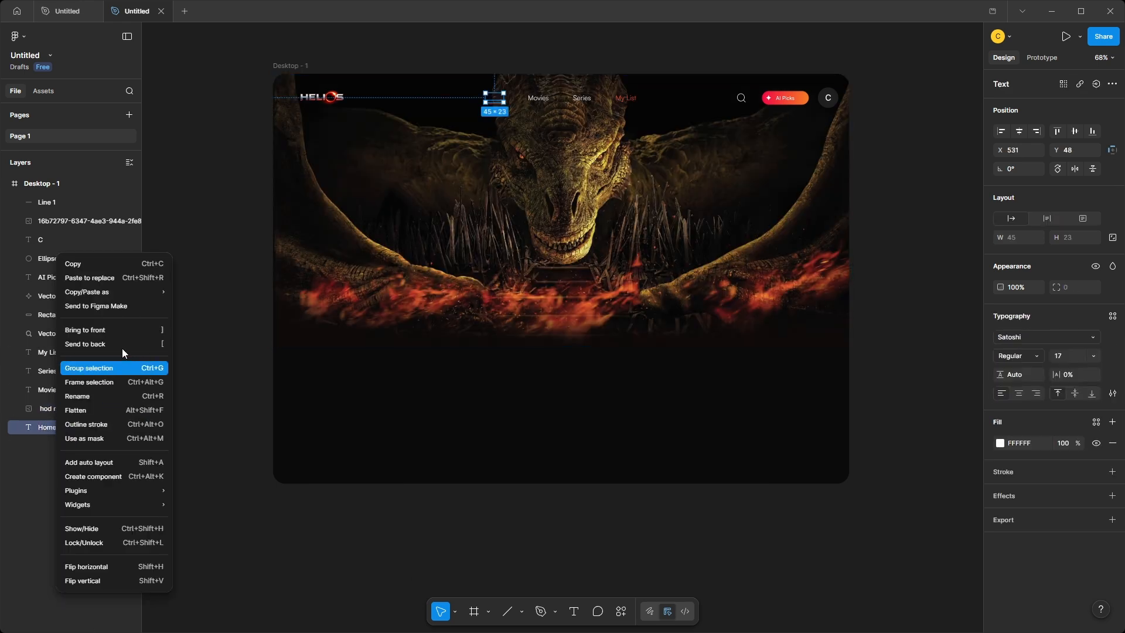
pyautogui.click(94, 329)
pyautogui.click(220, 400)
# Draw a rectangle beside the frame and set its size to 1440 by 683.
pyautogui.click(796, 320)
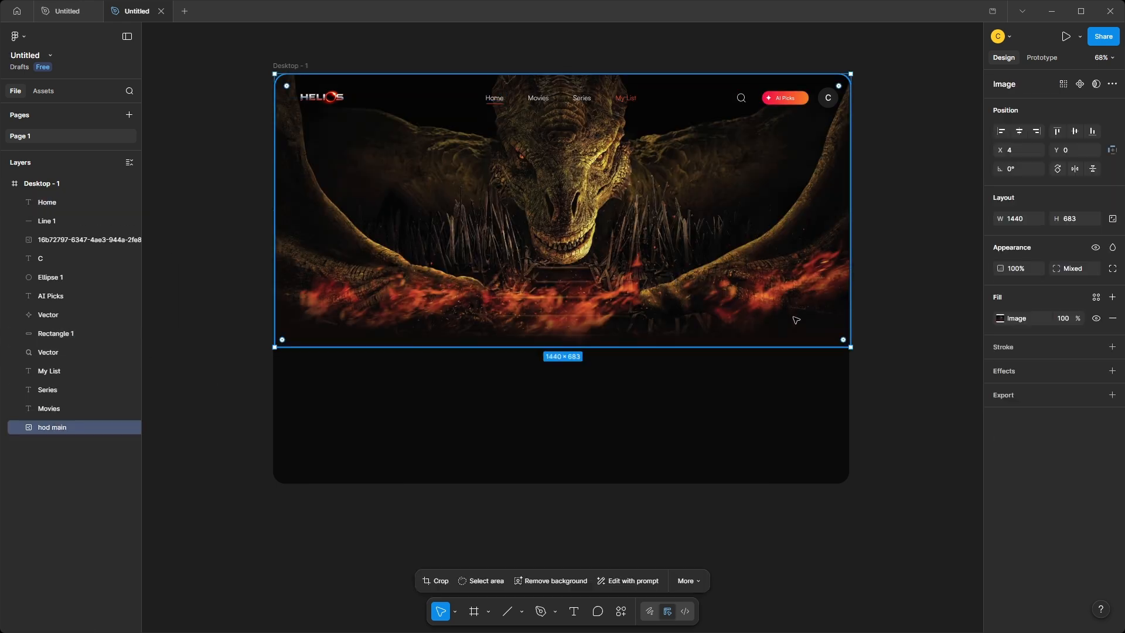
pyautogui.press('-')
pyautogui.press('r')
pyautogui.moveTo(696, 179); pyautogui.dragTo(951, 319)
pyautogui.hscroll(2, 937, 281)
pyautogui.write('1440')
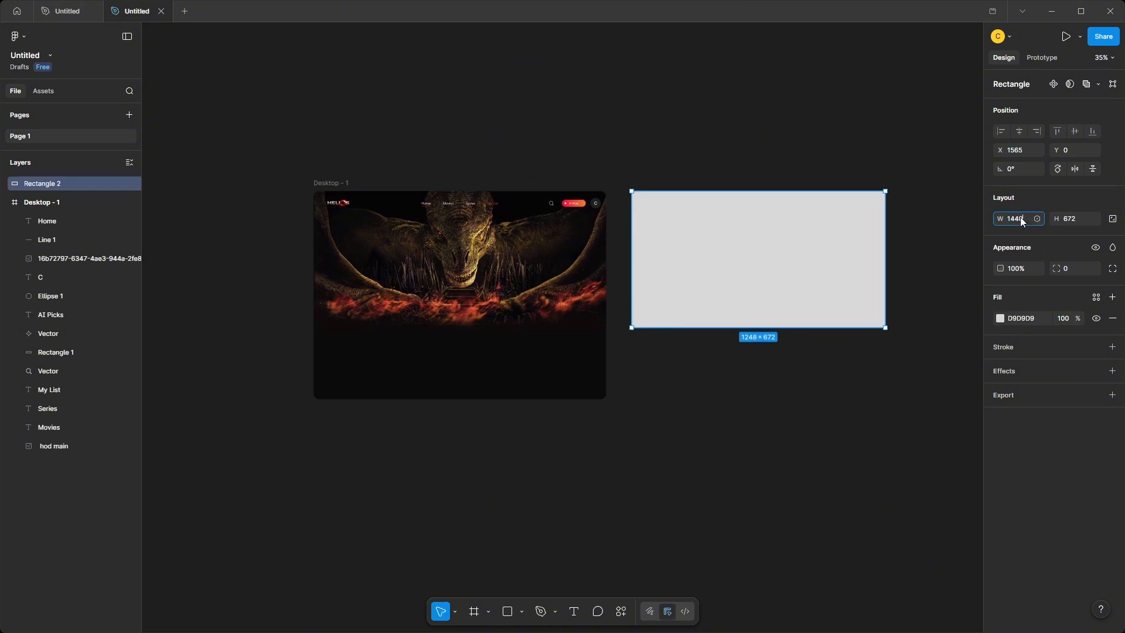
pyautogui.press('Return')
pyautogui.click(1081, 222)
pyautogui.write('6')
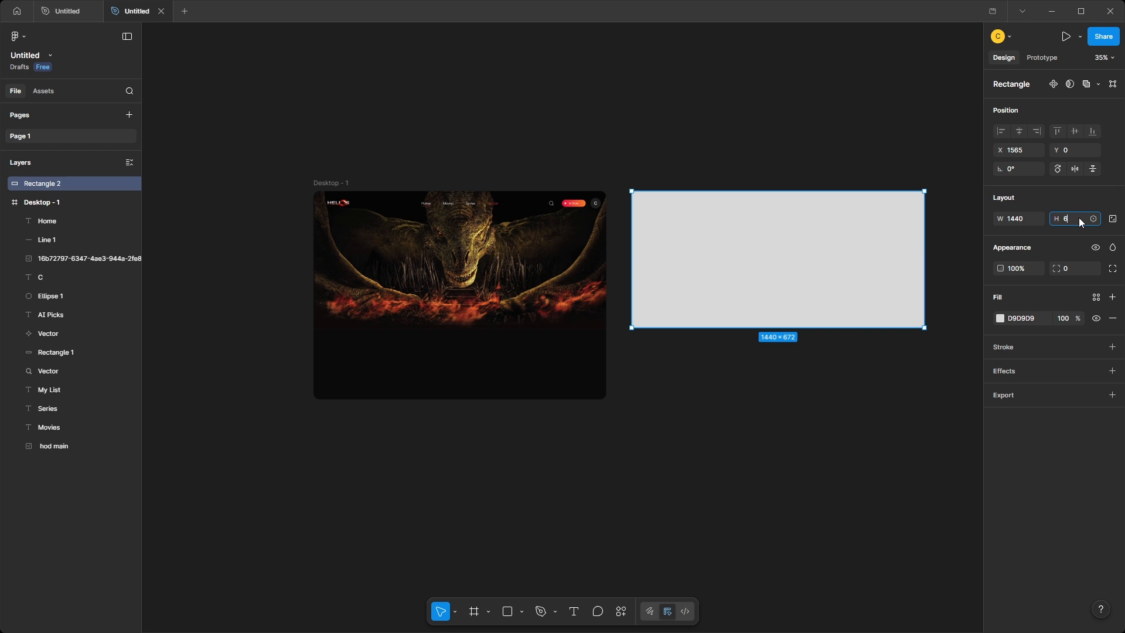
pyautogui.write('83')
pyautogui.press('Return')
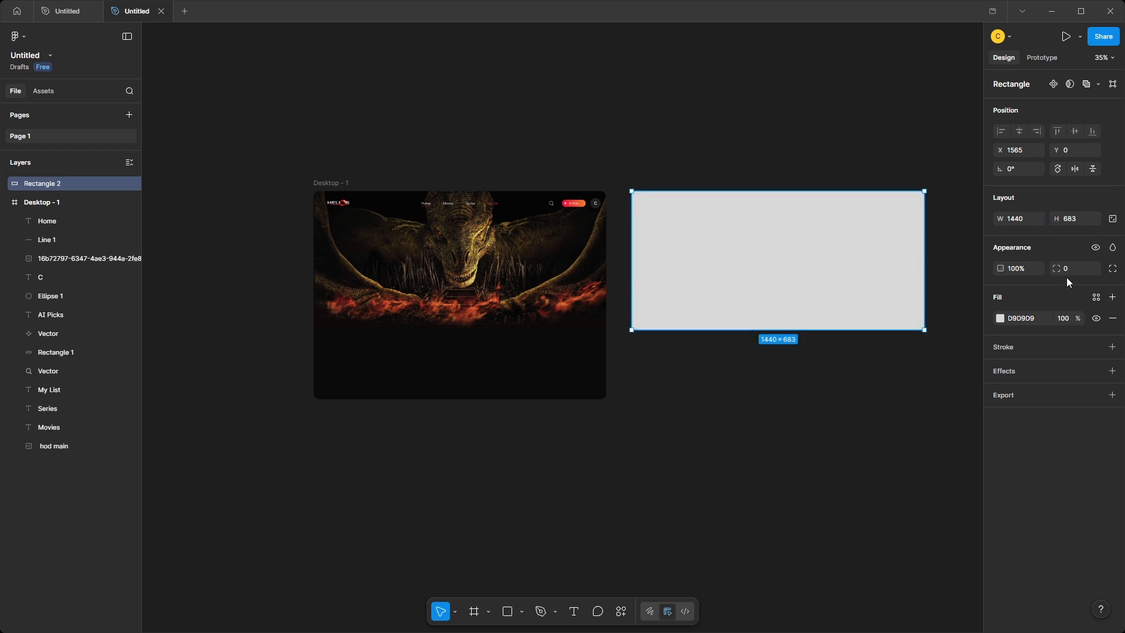
# Give the rectangle a corner radius of 30 and fill it with the frame's near-black colour 0B0B0C.
pyautogui.click(1072, 268)
pyautogui.write('30')
pyautogui.press('Return')
pyautogui.click(575, 382)
pyautogui.click(764, 286)
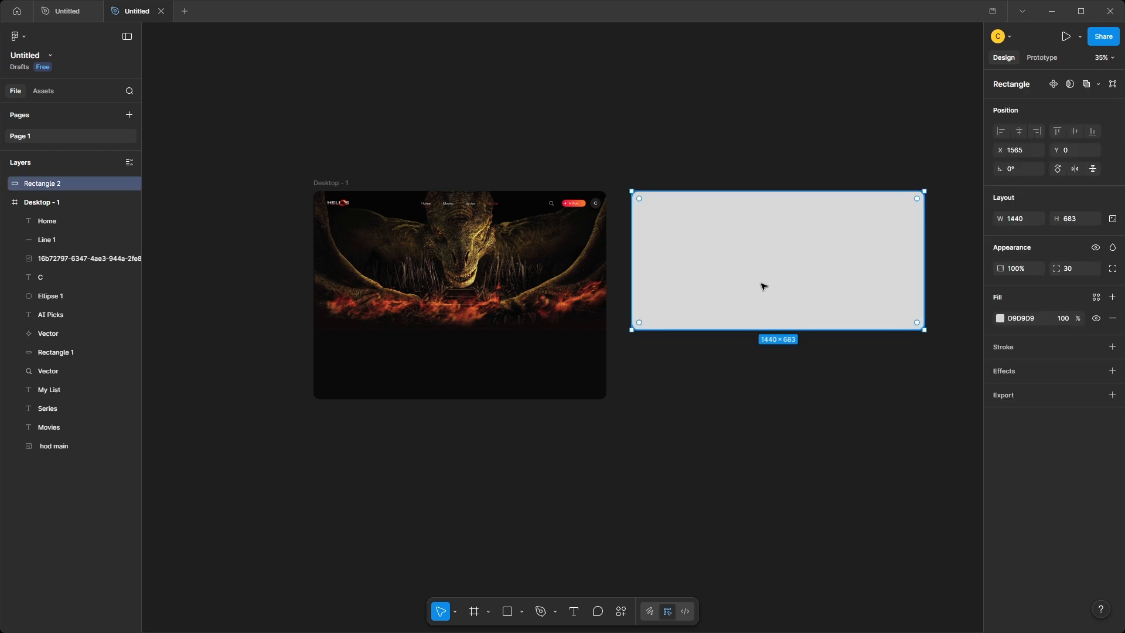
pyautogui.click(1000, 318)
pyautogui.click(859, 508)
pyautogui.click(553, 375)
pyautogui.click(556, 375)
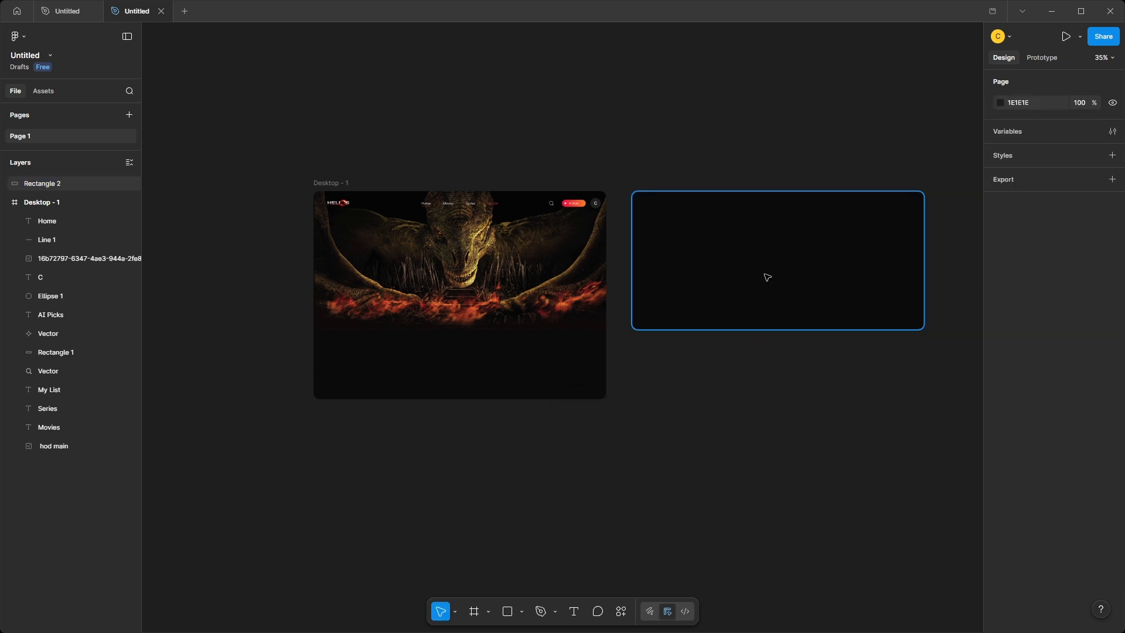
# Change the rectangle's fill to a linear gradient and add two stops at 36% and 65%.
pyautogui.click(768, 276)
pyautogui.click(1000, 320)
pyautogui.click(871, 345)
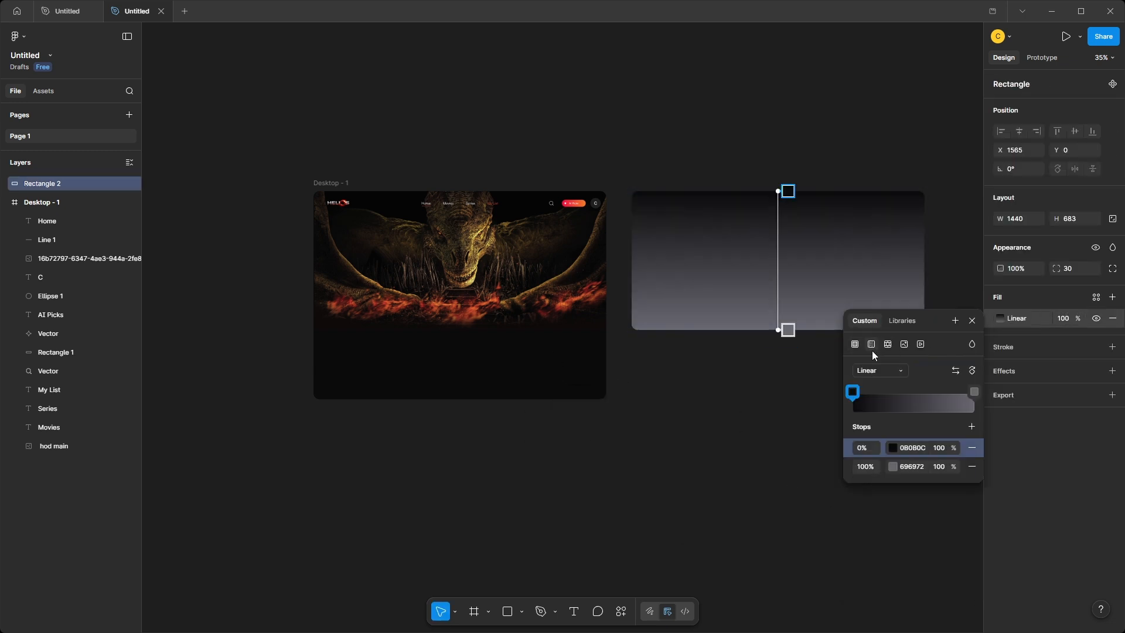
pyautogui.click(972, 426)
pyautogui.click(971, 426)
pyautogui.moveTo(914, 391)
pyautogui.mouseDown()
pyautogui.moveTo(897, 391)
pyautogui.moveTo(931, 391)
pyautogui.mouseUp()
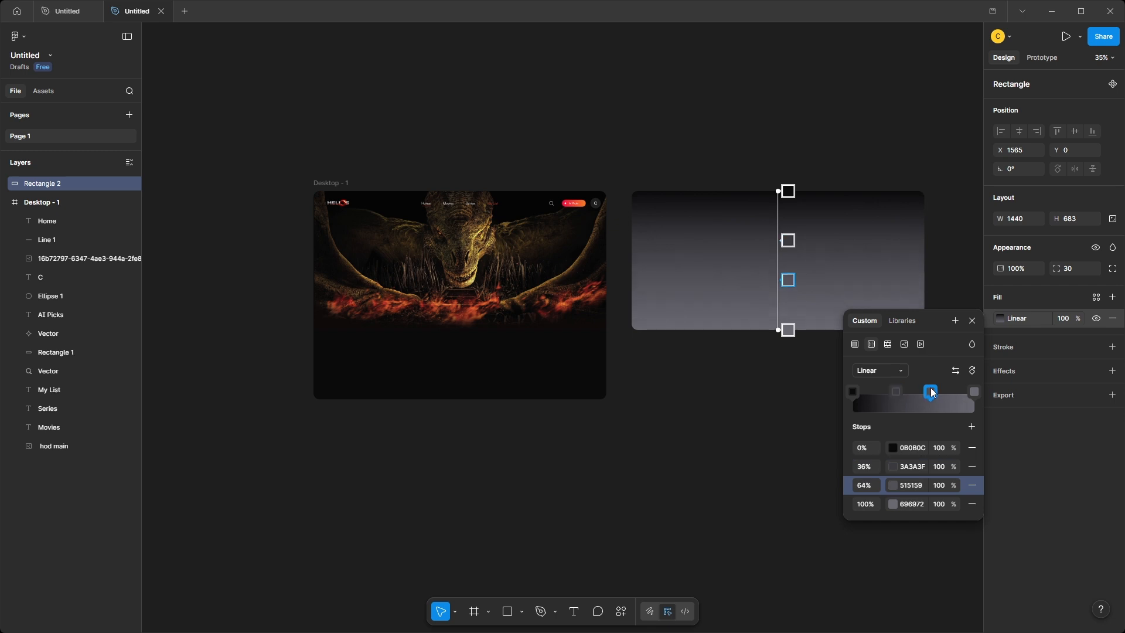
# Set the gradient stops at 36%, 65% and 100% to the colour 0B0B0C.
pyautogui.click(913, 449)
pyautogui.hotkey('ctrl', 'c')
pyautogui.click(918, 467)
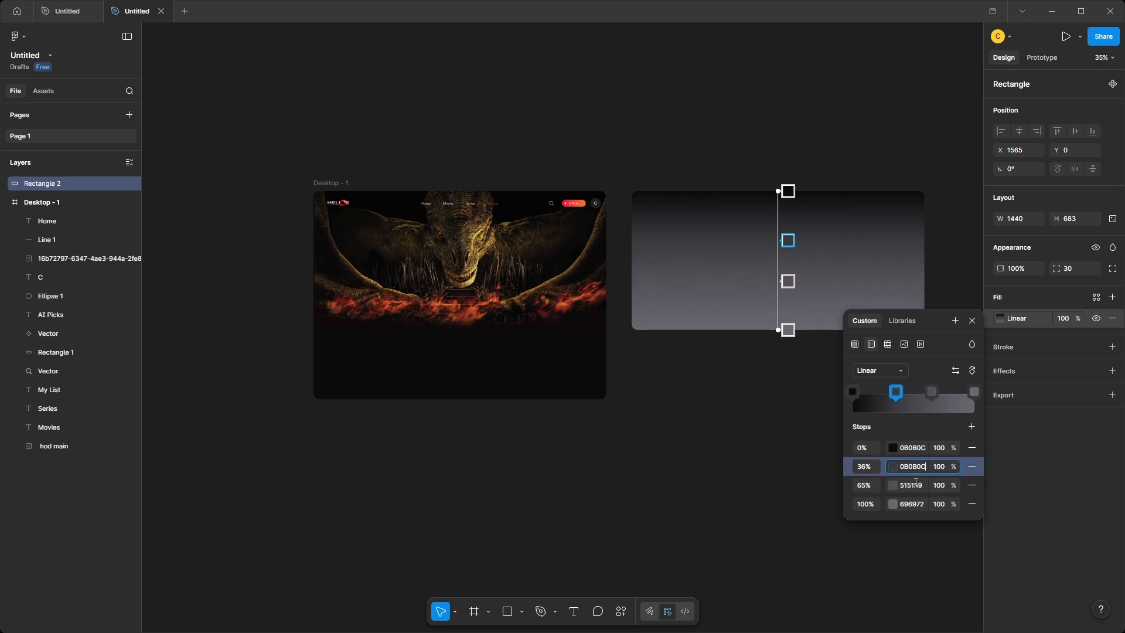
pyautogui.click(915, 484)
pyautogui.hotkey('ctrl', 'v')
pyautogui.click(915, 503)
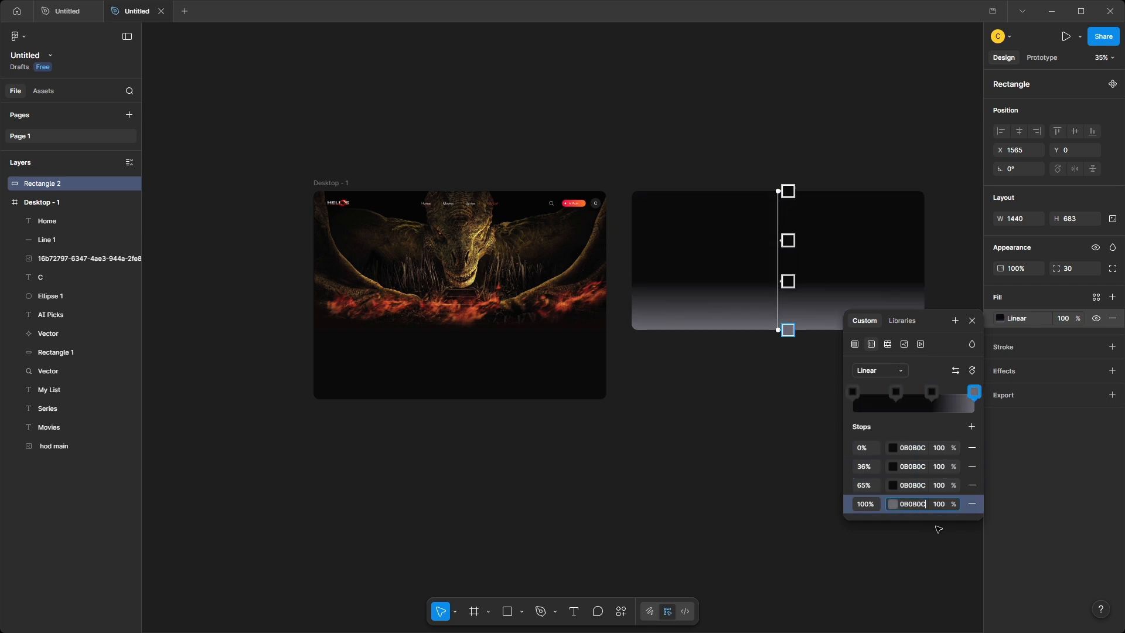
pyautogui.click(912, 527)
# Set the gradient's opacity to 80% at the 65% stop and 0% at the 36% and 0% stops.
pyautogui.click(1000, 318)
pyautogui.click(939, 504)
pyautogui.click(939, 485)
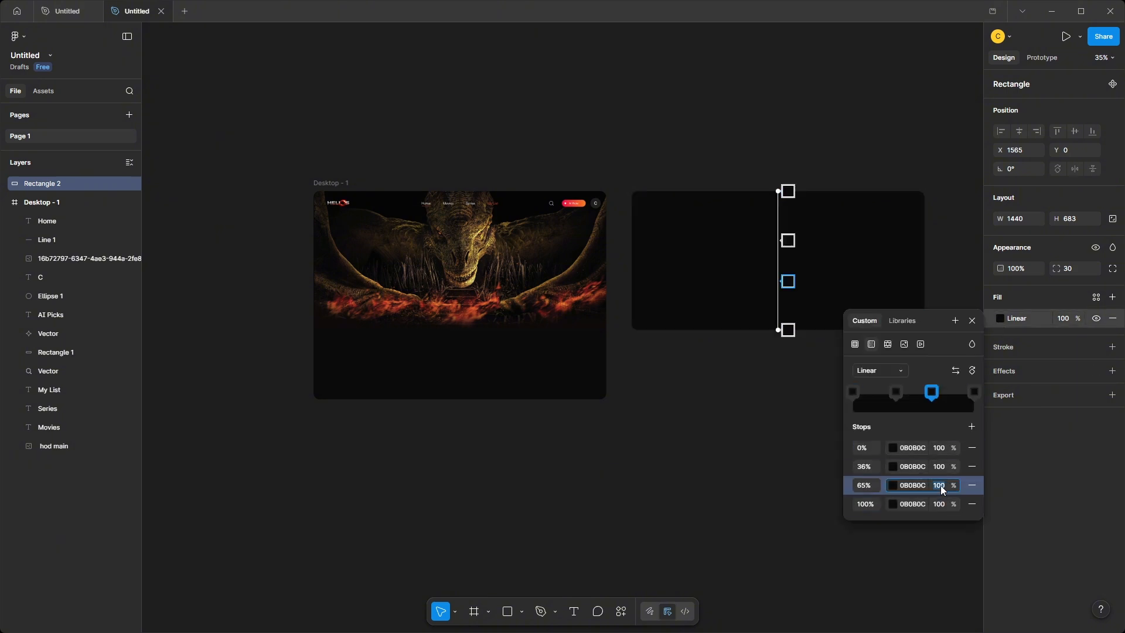
pyautogui.write('80')
pyautogui.click(939, 467)
pyautogui.write('0')
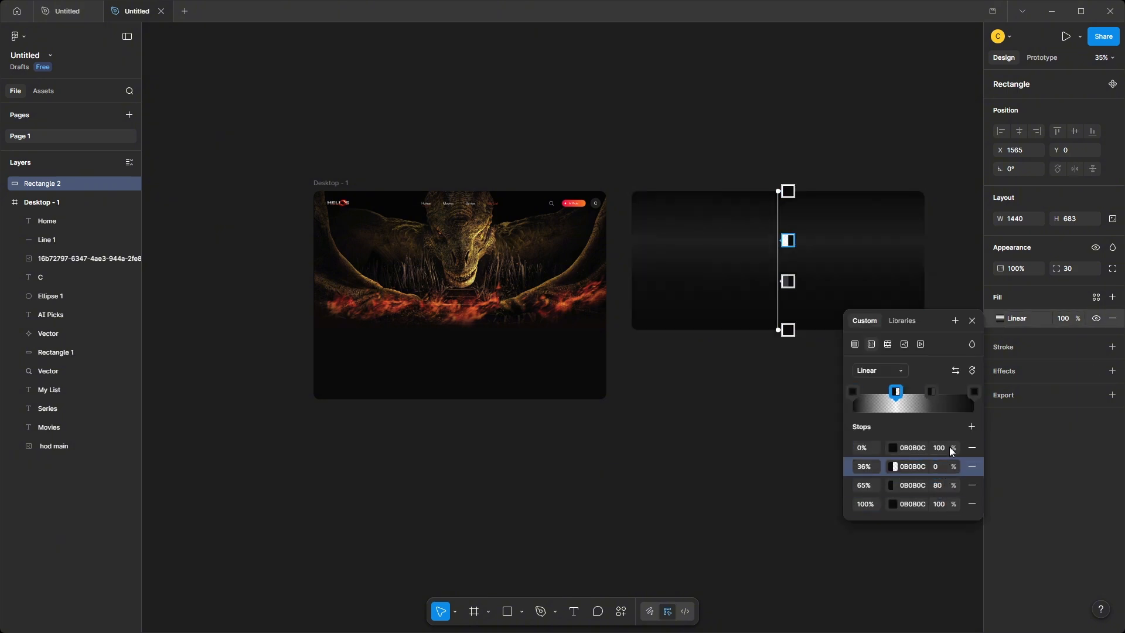
pyautogui.click(939, 448)
pyautogui.write('0')
pyautogui.click(828, 467)
# Duplicate the gradient rectangle below the original and flip the copy so that its dark end faces up.
pyautogui.scroll(1, 816, 366)
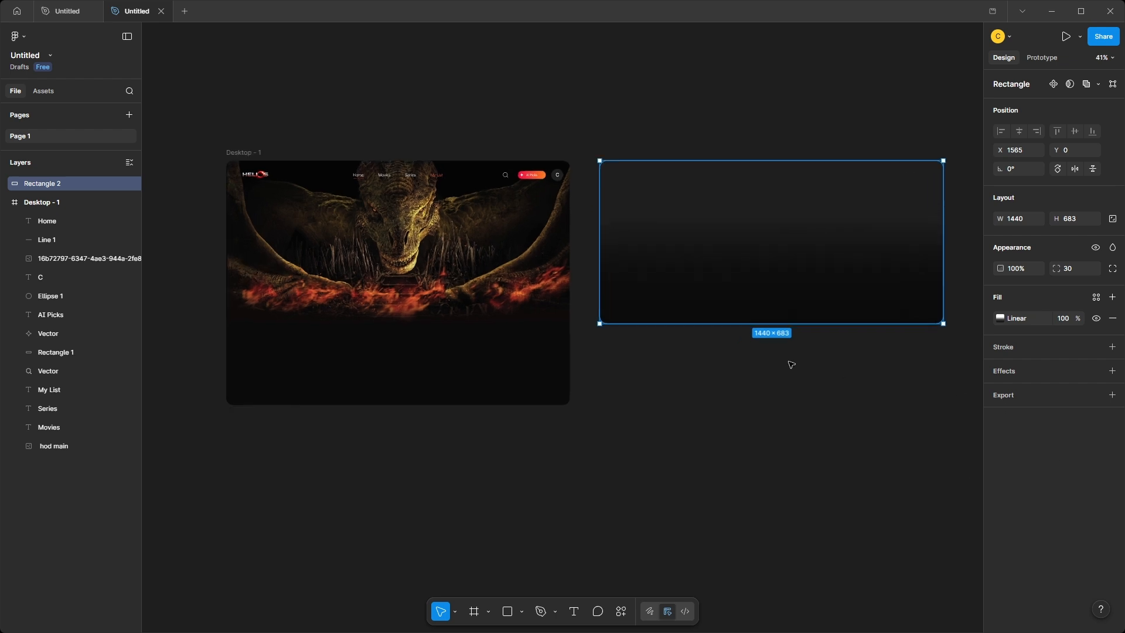
pyautogui.moveTo(789, 361); pyautogui.dragTo(773, 341)
pyautogui.moveTo(767, 260); pyautogui.dragTo(769, 423)
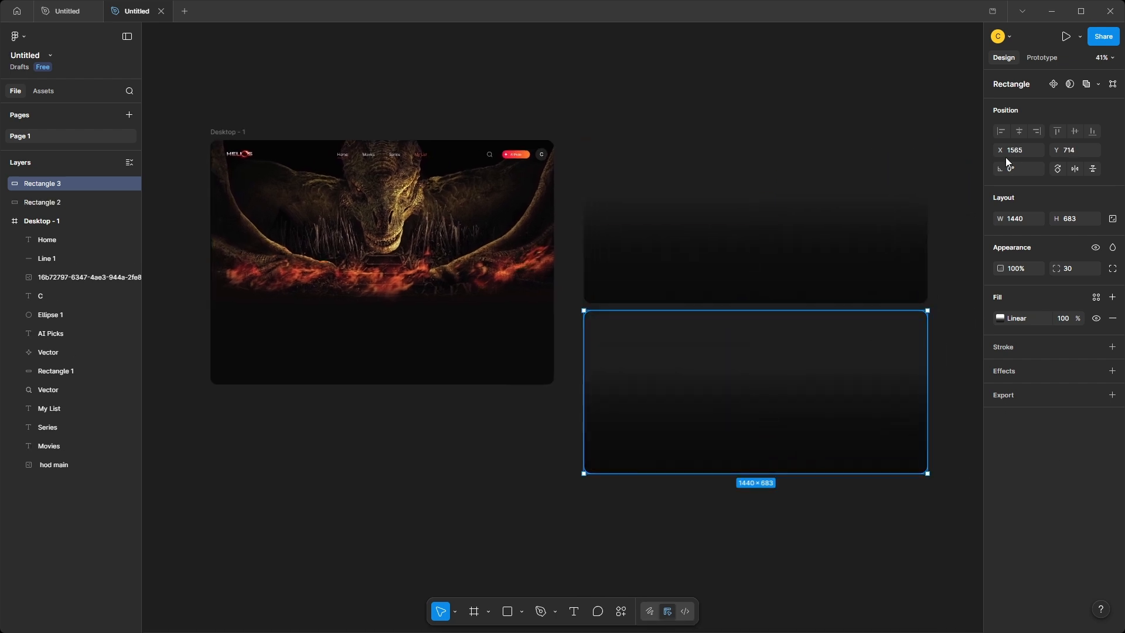
# Place the original gradient rectangle over the hero image at X 0, Y 0 in the frame.
pyautogui.moveTo(851, 256); pyautogui.dragTo(444, 268)
pyautogui.scroll(3, 397, 432)
pyautogui.moveTo(397, 431); pyautogui.dragTo(555, 445)
pyautogui.moveTo(586, 150)
pyautogui.mouseDown()
pyautogui.moveTo(584, 171)
pyautogui.moveTo(583, 131)
pyautogui.mouseUp()
pyautogui.scroll(-4, 530, 339)
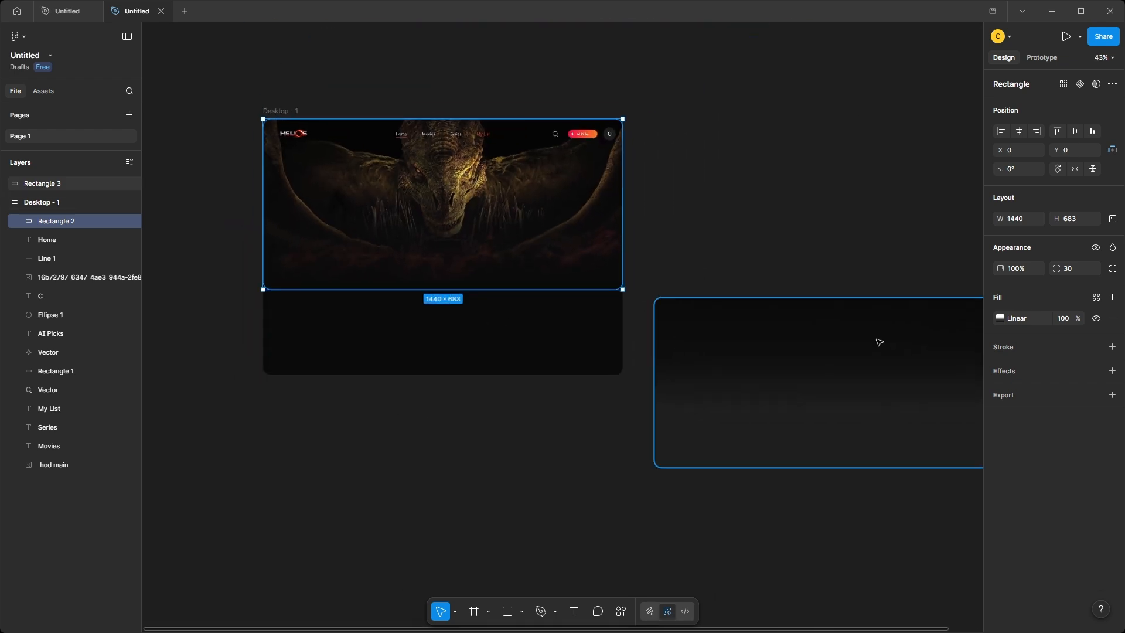
# Place the flipped gradient over the hero image and order both gradient rectangles beneath the header layers, above the image.
pyautogui.moveTo(876, 341); pyautogui.dragTo(489, 172)
pyautogui.keyDown('shift'); pyautogui.click(76, 215); pyautogui.keyUp('shift')
pyautogui.moveTo(76, 214); pyautogui.dragTo(92, 461)
pyautogui.hscroll(-3, 261, 484)
pyautogui.click(391, 447)
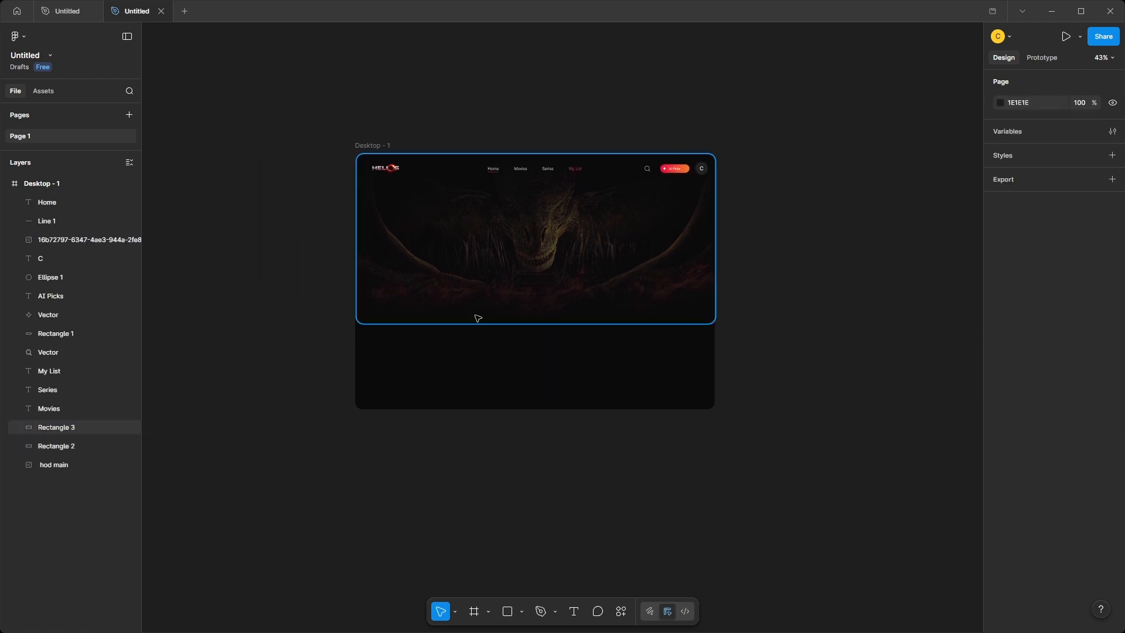
# Shift the flipped gradient rectangle up and the other one down so that more of the dragon shows.
pyautogui.click(527, 300)
pyautogui.moveTo(528, 300); pyautogui.dragTo(530, 248)
pyautogui.moveTo(528, 292); pyautogui.dragTo(527, 316)
pyautogui.moveTo(528, 315); pyautogui.dragTo(314, 212)
pyautogui.click(831, 317)
# Add the House of the Dragon title image on the left side of the hero area.
pyautogui.scroll(3, 555, 351)
pyautogui.scroll(-1, 555, 354)
pyautogui.hotkey('ctrl', 'v')
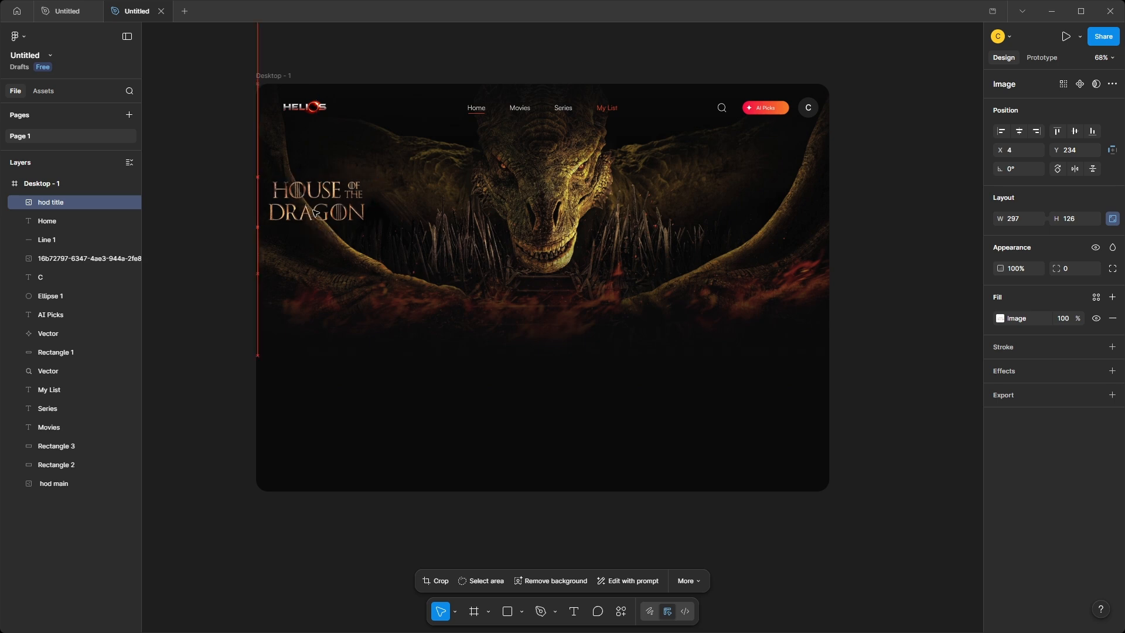
# Duplicate a gradient rectangle below the frame and rotate the copy to -90°.
pyautogui.click(385, 307)
pyautogui.scroll(-3, 388, 311)
pyautogui.moveTo(390, 312); pyautogui.dragTo(471, 293)
pyautogui.moveTo(600, 307); pyautogui.dragTo(596, 520)
pyautogui.moveTo(579, 494); pyautogui.dragTo(602, 346)
pyautogui.scroll(-1, 602, 346)
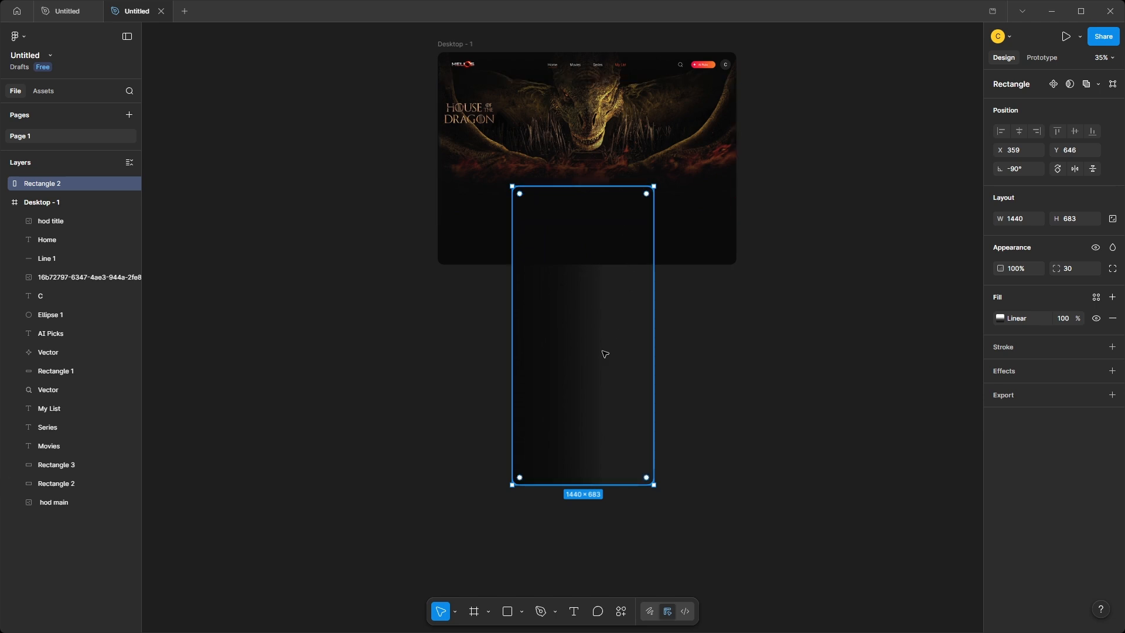
# Fit the rotated gradient along the frame's left edge with a width of 874, layered beneath the title and header elements.
pyautogui.moveTo(603, 354); pyautogui.dragTo(529, 213)
pyautogui.keyDown('ctrl'); pyautogui.scroll(1, 529, 214); pyautogui.keyUp('ctrl')
pyautogui.moveTo(409, 246); pyautogui.dragTo(377, 402)
pyautogui.moveTo(505, 515); pyautogui.dragTo(506, 381)
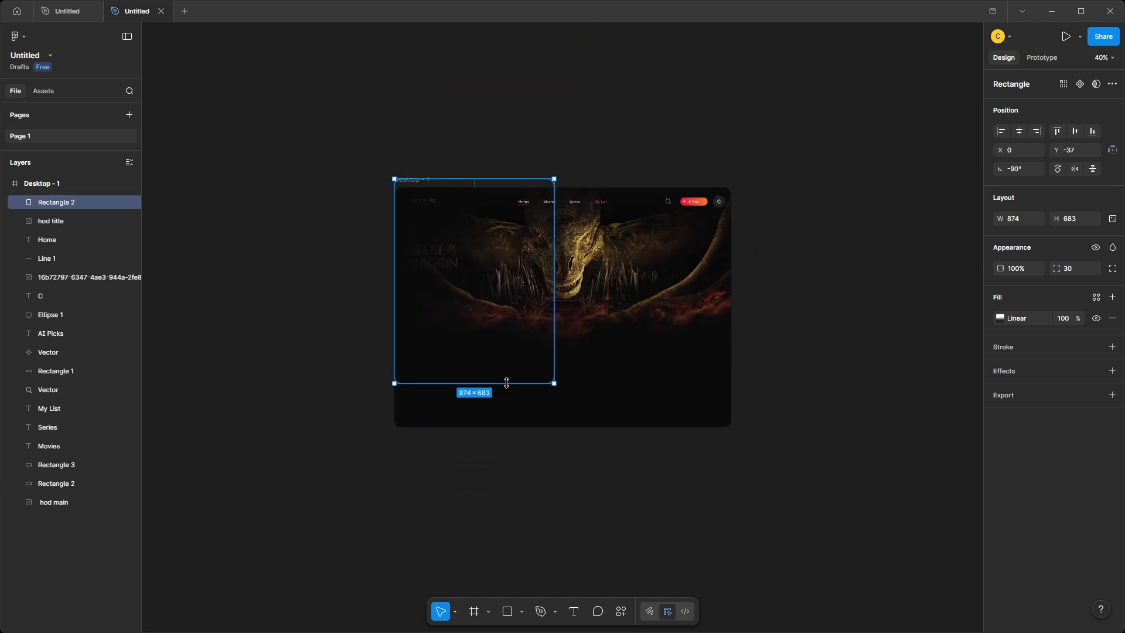
pyautogui.click(870, 385)
pyautogui.moveTo(76, 202); pyautogui.dragTo(109, 450)
pyautogui.click(376, 452)
# Nudge the House of the Dragon title image to the right, away from the frame's edge.
pyautogui.scroll(4, 459, 289)
pyautogui.click(431, 243)
pyautogui.press('Right')
pyautogui.press('Right')
pyautogui.press('Right')
pyautogui.press('Right')
pyautogui.press('Right')
pyautogui.press('Right')
pyautogui.press('Right')
pyautogui.press('Right')
pyautogui.press('Right')
pyautogui.press('Right')
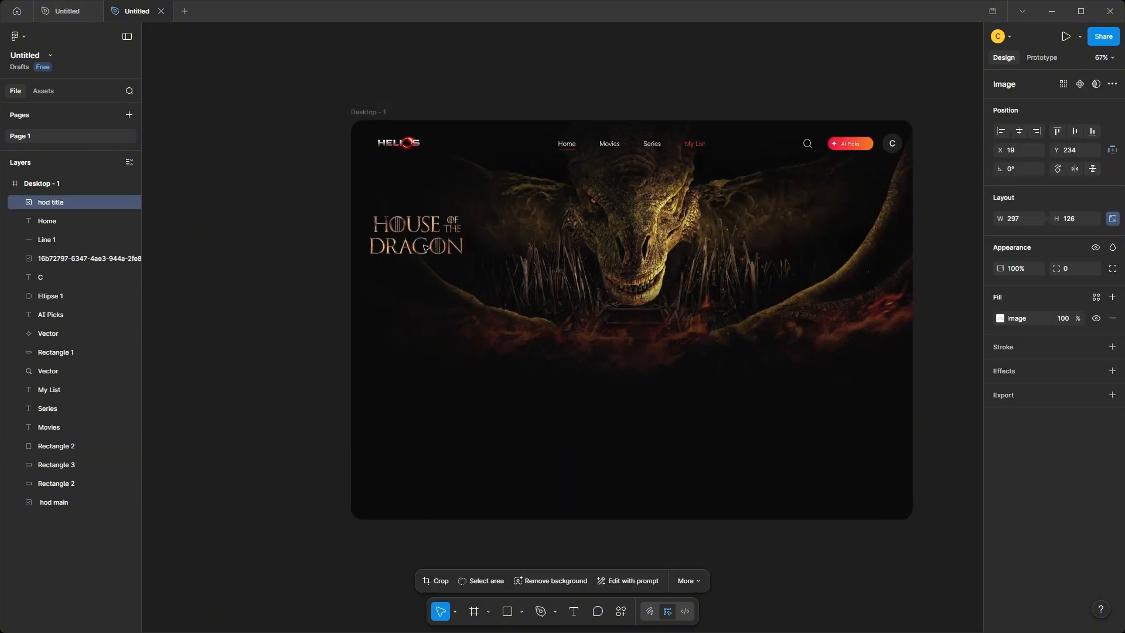
pyautogui.click(327, 381)
# Shorten the rotated gradient rectangle slightly from its lower edge.
pyautogui.click(377, 387)
pyautogui.moveTo(476, 440)
pyautogui.mouseDown()
pyautogui.moveTo(476, 420)
pyautogui.moveTo(476, 430)
pyautogui.mouseUp()
pyautogui.click(303, 377)
# Paste the details text with 2024, A, 2 Seasons and the genres Fantasy, Action, Adventure, Drama, and place it below the title.
pyautogui.hotkey('ctrl', 'v')
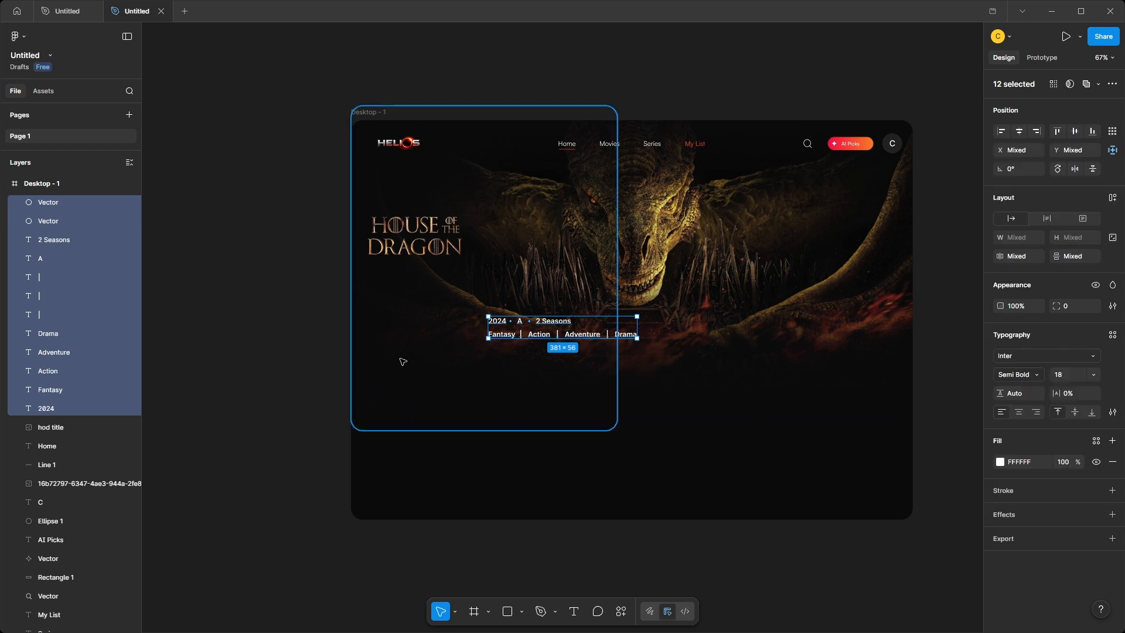
pyautogui.moveTo(568, 322); pyautogui.dragTo(451, 270)
pyautogui.click(312, 327)
# Paste the star rating "8.3 Helios Score" with "24,321 watching now" and place it beneath the genres.
pyautogui.hotkey('ctrl', 'v')
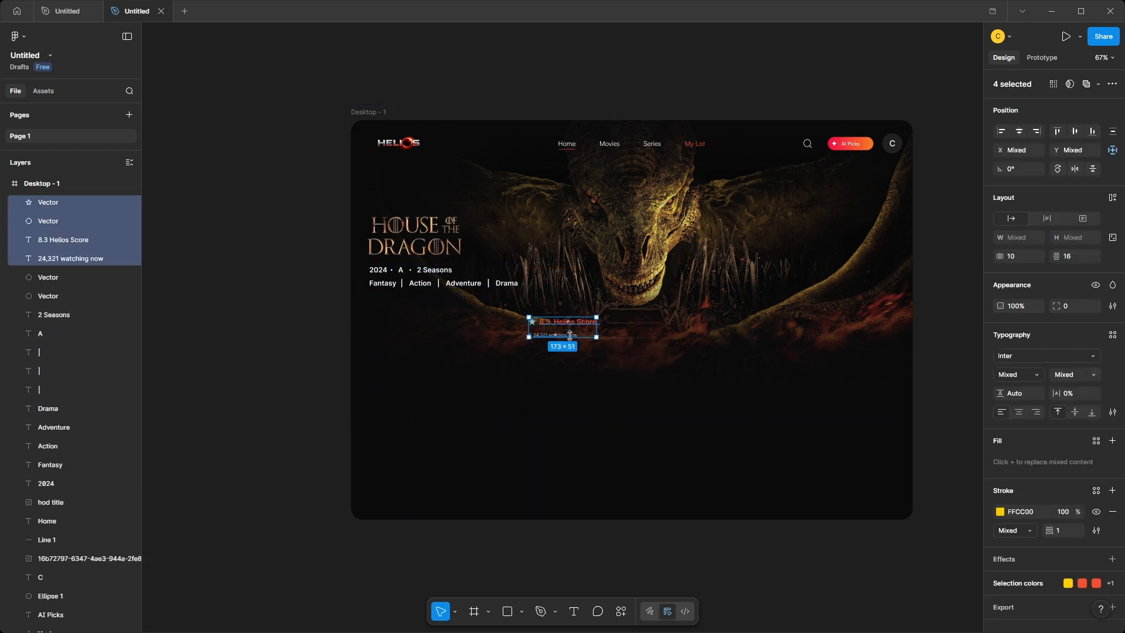
pyautogui.moveTo(572, 323); pyautogui.dragTo(418, 300)
pyautogui.click(325, 329)
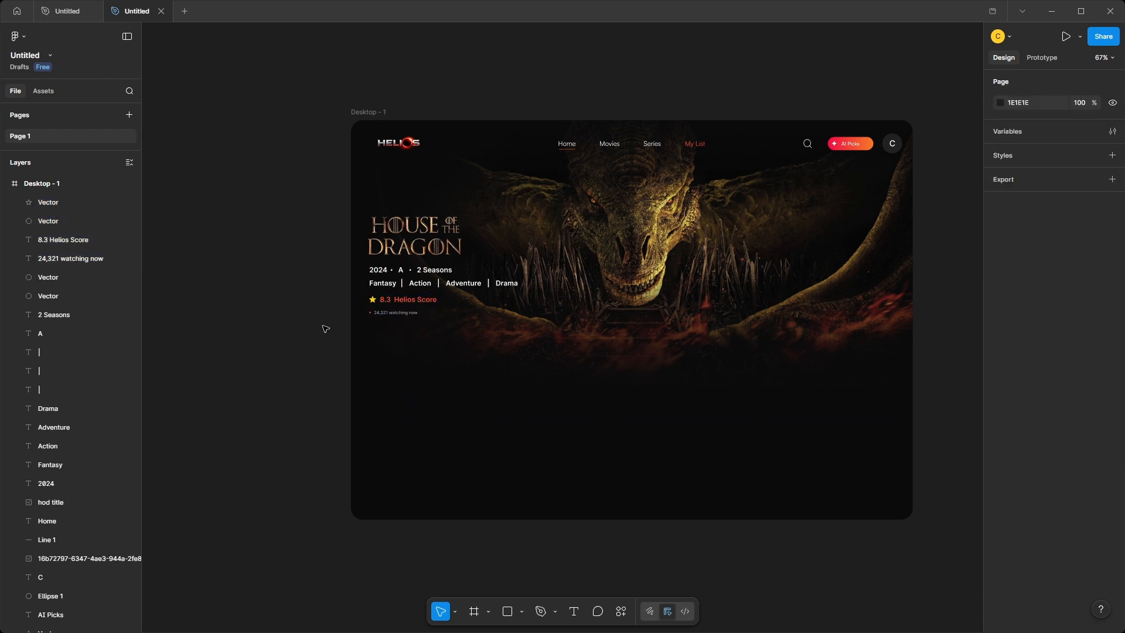
# Lock the three gradient overlay rectangles above the hero image.
pyautogui.scroll(2, 324, 326)
pyautogui.moveTo(353, 283); pyautogui.dragTo(448, 311)
pyautogui.scroll(-4, 97, 457)
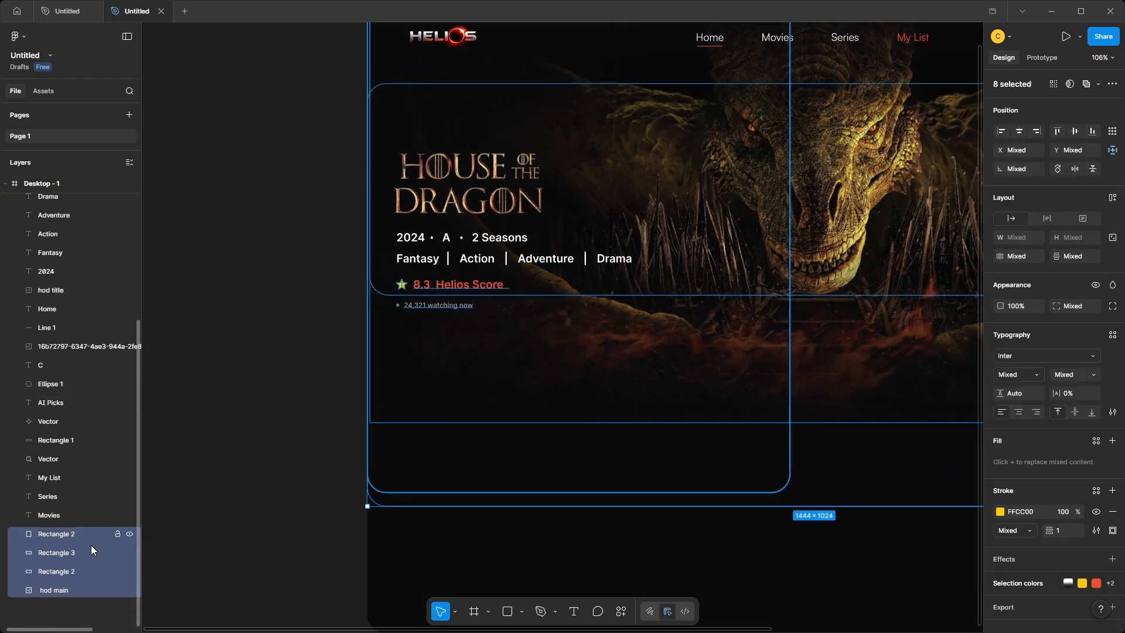
pyautogui.keyDown('ctrl'); pyautogui.click(85, 552); pyautogui.keyUp('ctrl')
pyautogui.keyDown('ctrl'); pyautogui.click(77, 571); pyautogui.keyUp('ctrl')
pyautogui.keyDown('ctrl'); pyautogui.click(81, 534); pyautogui.keyUp('ctrl')
pyautogui.click(117, 534)
pyautogui.click(118, 552)
pyautogui.click(118, 572)
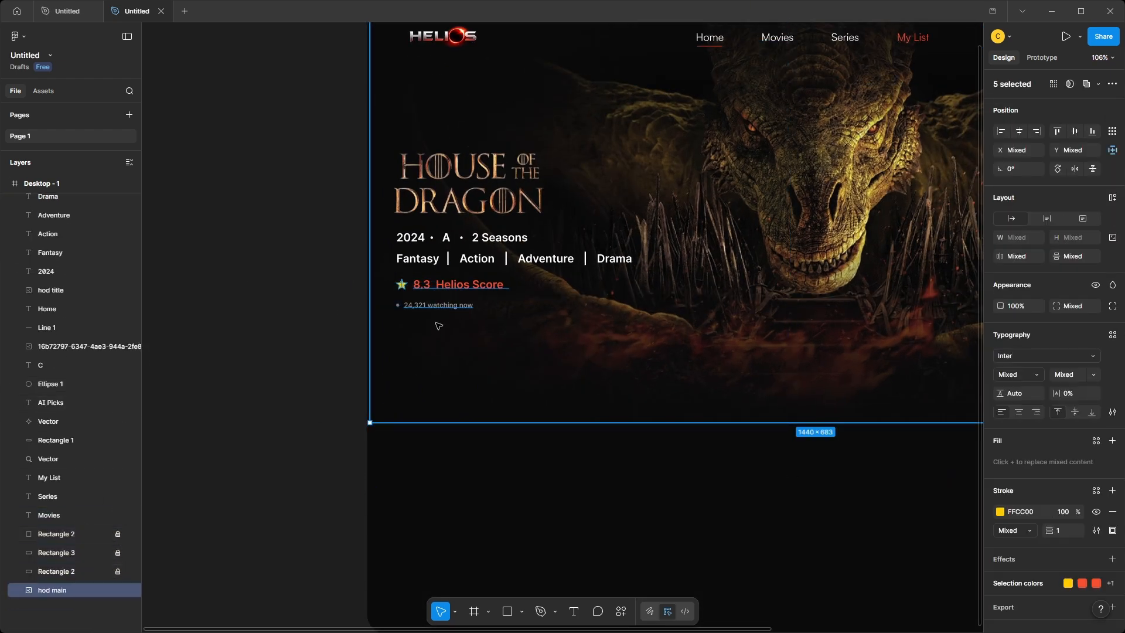
# Lock the hod main hero image layer so the text above it can be selected separately.
pyautogui.click(118, 590)
pyautogui.moveTo(352, 279); pyautogui.dragTo(458, 289)
pyautogui.click(343, 319)
pyautogui.scroll(-1, 344, 319)
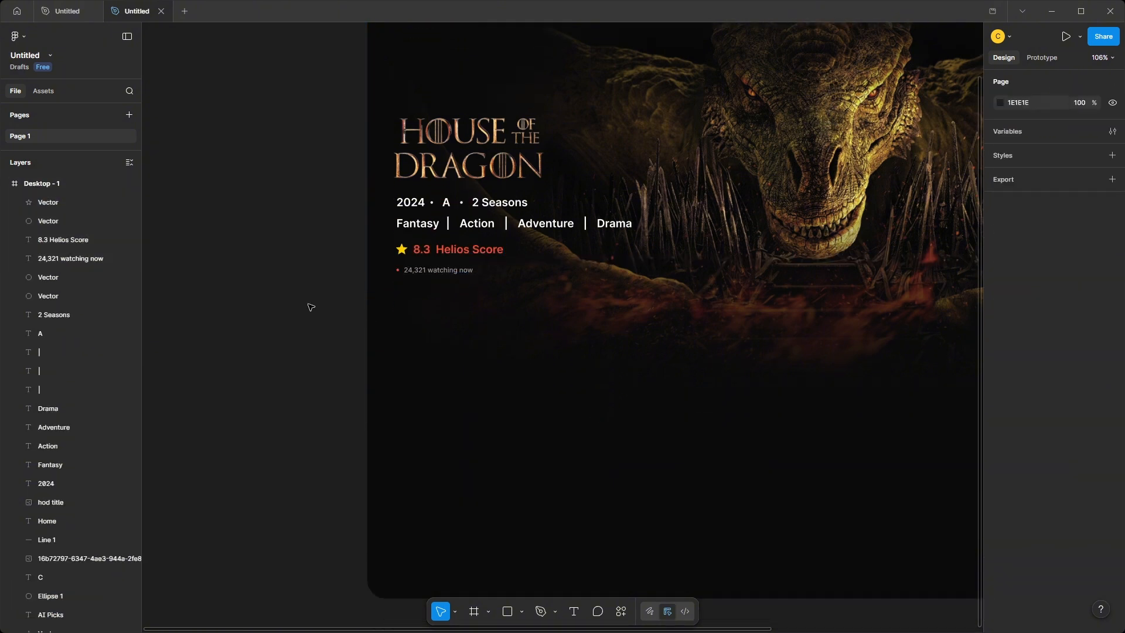
# Draw a rectangle below the watching count, sized 167 by 55 with a corner radius of 15.
pyautogui.moveTo(409, 316); pyautogui.dragTo(550, 370)
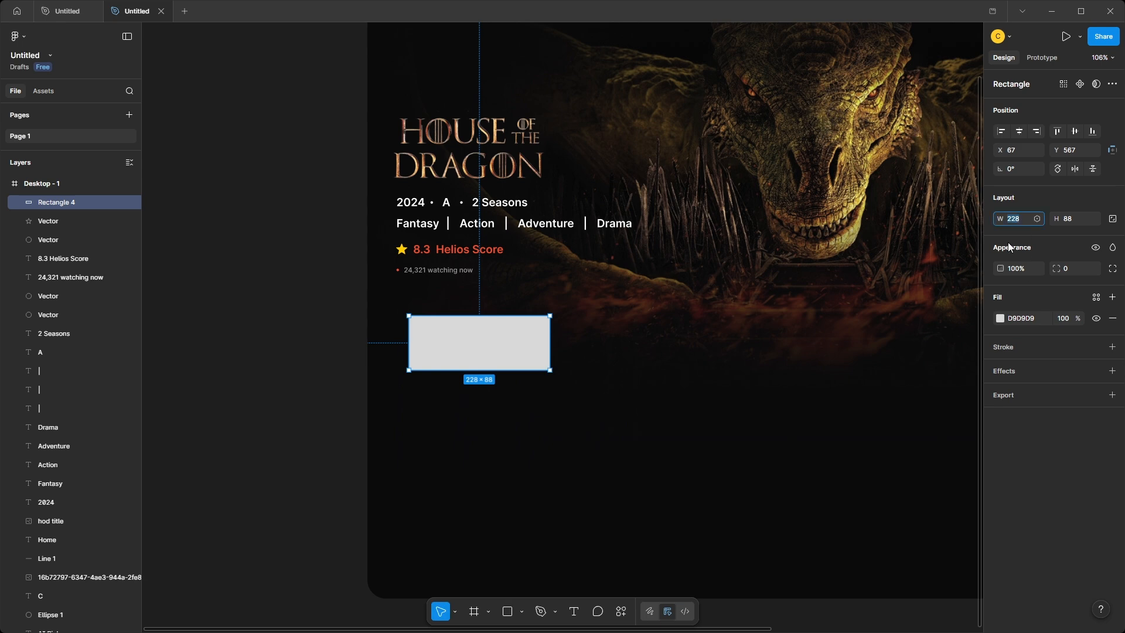
pyautogui.press('Return')
pyautogui.click(1068, 219)
pyautogui.write('55')
pyautogui.press('Return')
pyautogui.click(1068, 268)
pyautogui.write('15')
pyautogui.press('Return')
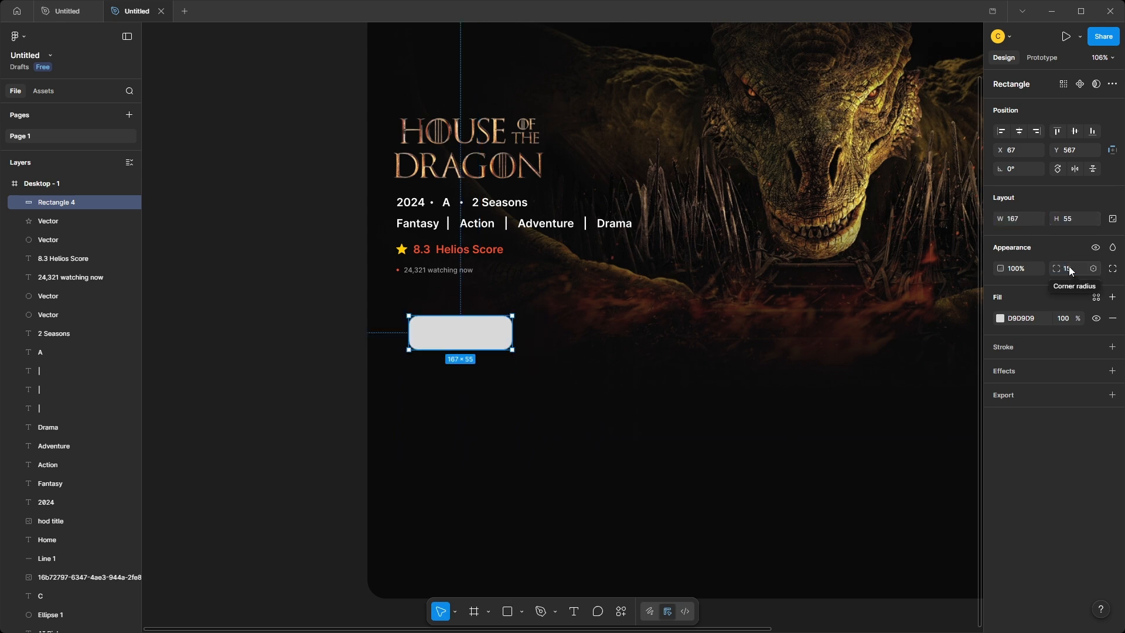
# Fill the rounded rectangle with a three-stop linear gradient: F40B45 at 0%, F55131 at 50% and F57C26 at 100%.
pyautogui.click(1000, 318)
pyautogui.click(871, 344)
pyautogui.click(971, 426)
pyautogui.click(893, 448)
pyautogui.click(912, 447)
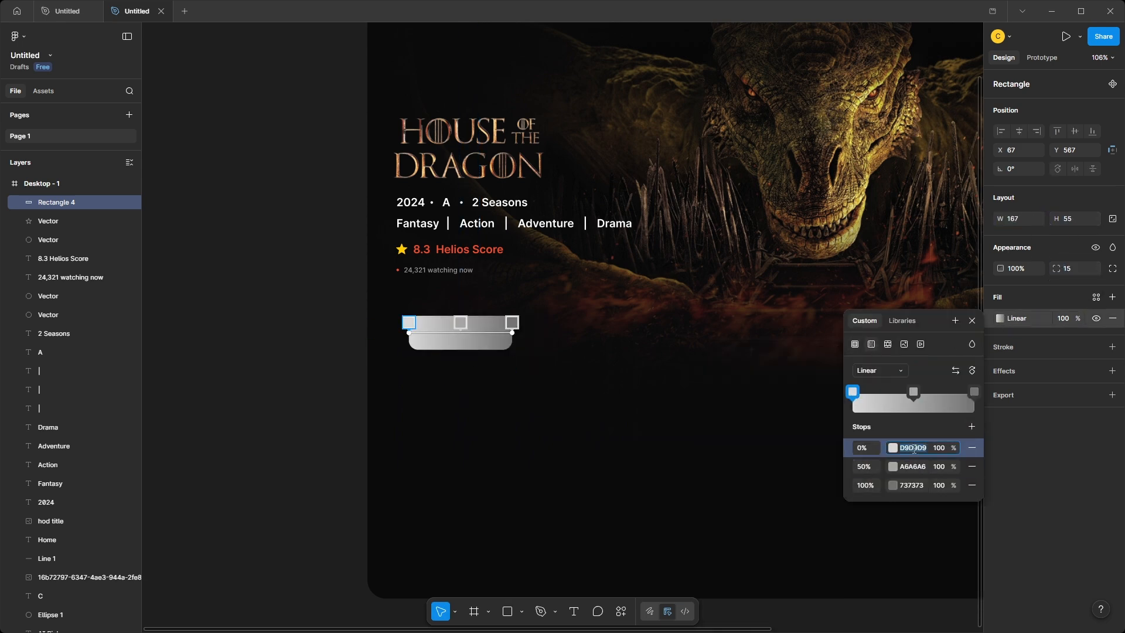
pyautogui.write('F40B45')
pyautogui.press('Return')
pyautogui.click(912, 466)
pyautogui.write('F55131')
pyautogui.press('Return')
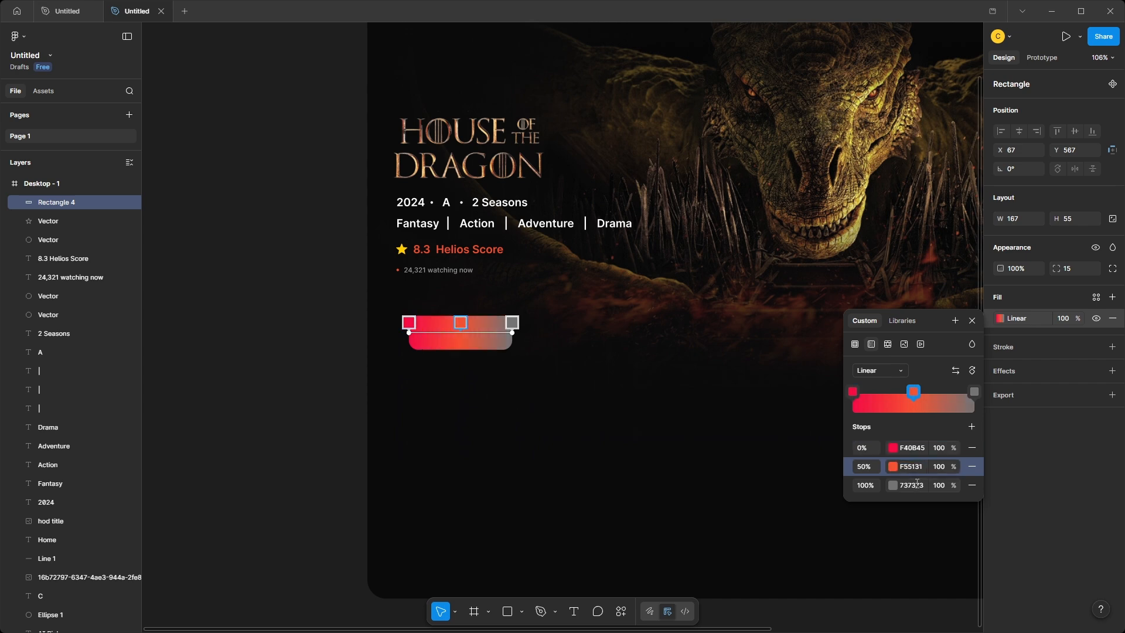
pyautogui.click(913, 485)
pyautogui.write('F57C26')
pyautogui.press('Return')
pyautogui.click(316, 485)
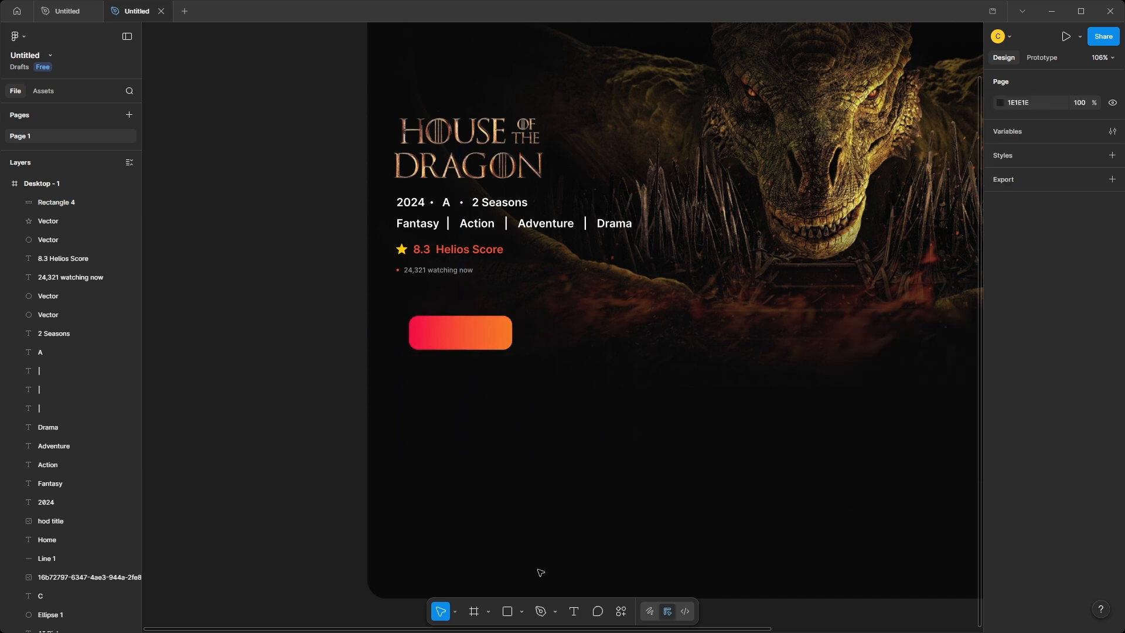
# Add the text "Watch Now" at font size 15 and place it on the gradient button.
pyautogui.click(440, 389)
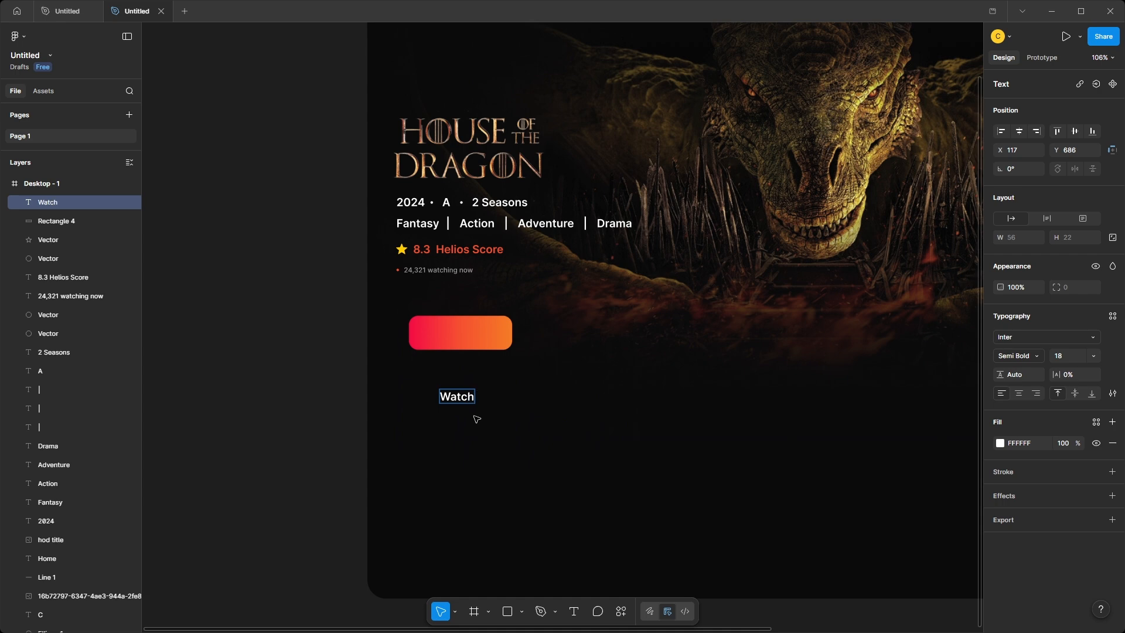
pyautogui.write('Watch Now')
pyautogui.press('Escape')
pyautogui.write('15')
pyautogui.press('Return')
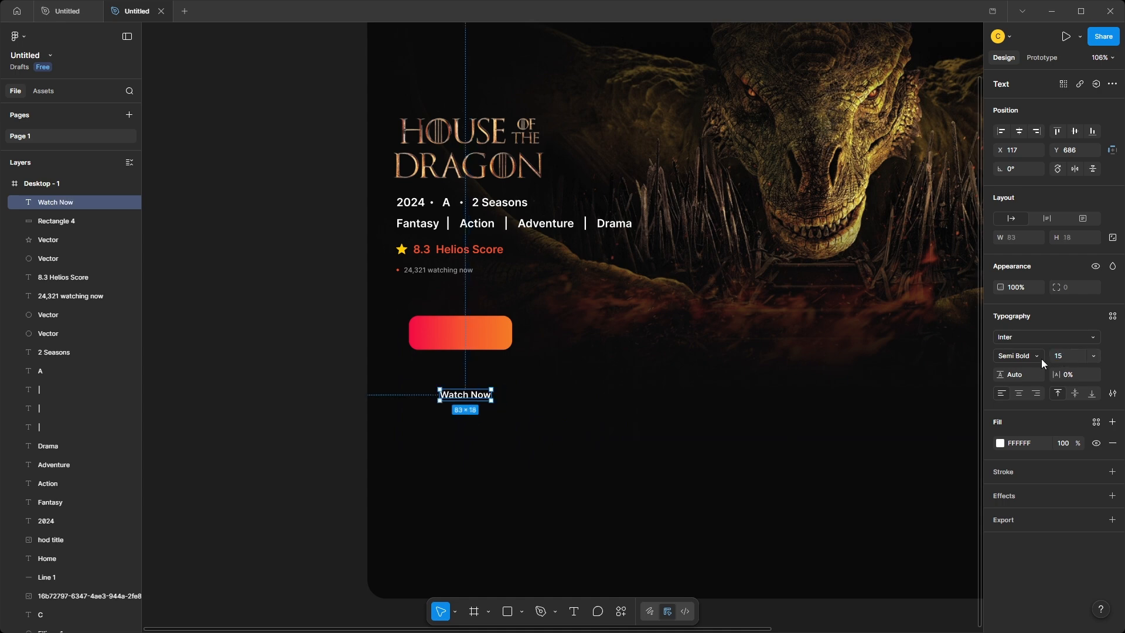
pyautogui.moveTo(467, 400); pyautogui.dragTo(466, 339)
pyautogui.click(342, 364)
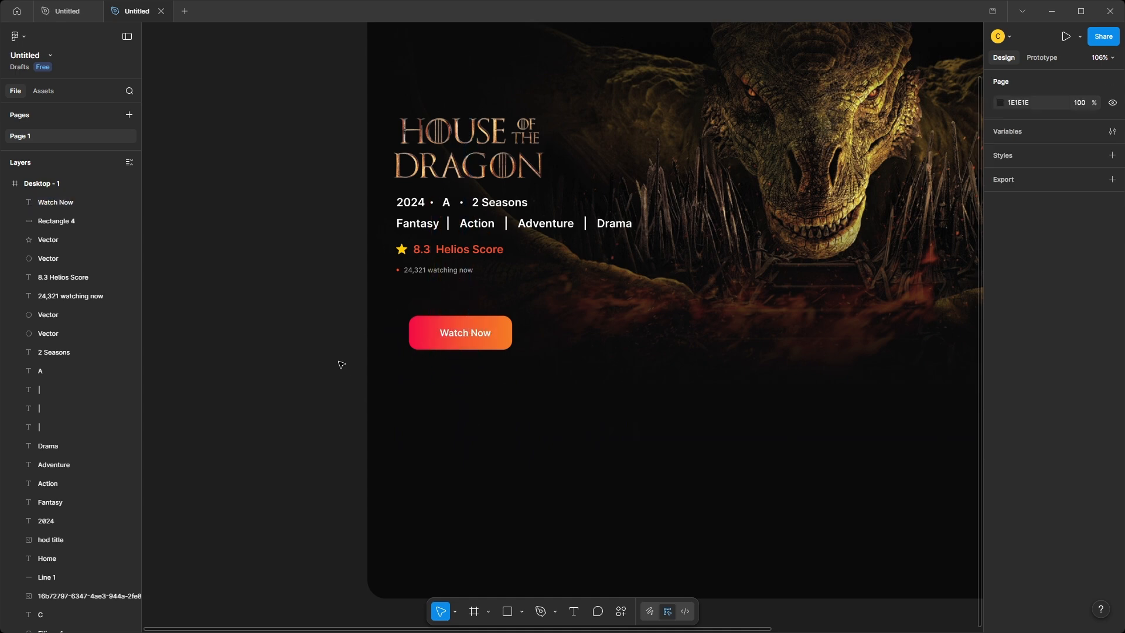
# Paste a white play icon onto the gradient button, directly before the Watch Now label.
pyautogui.hotkey('ctrl', 'v')
pyautogui.scroll(5, 435, 334)
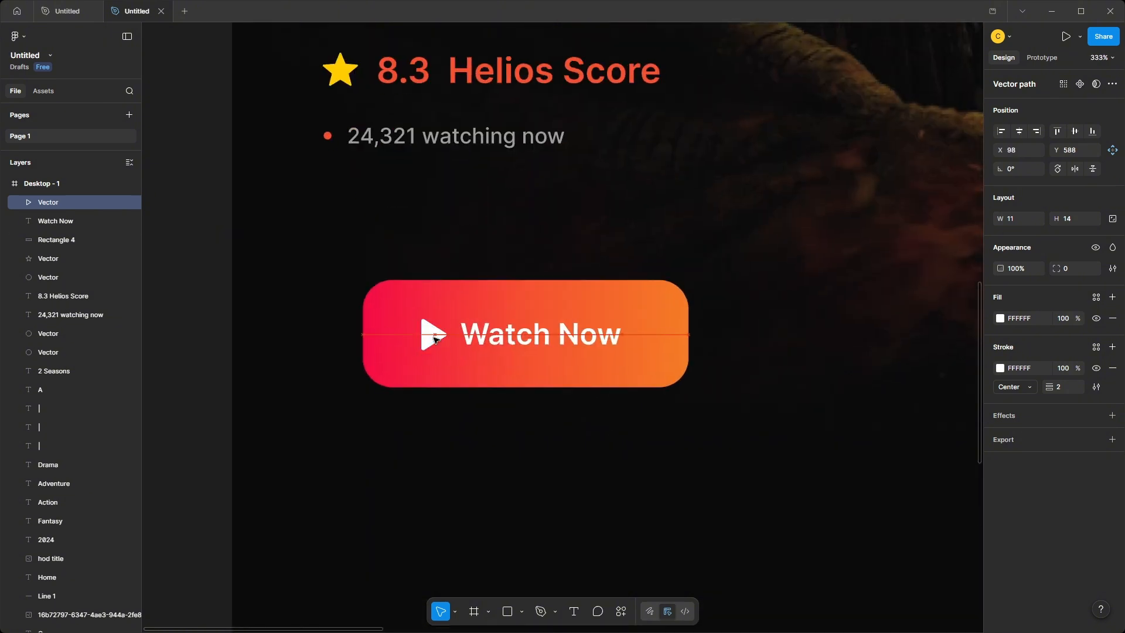
pyautogui.keyDown('shift'); pyautogui.click(507, 340); pyautogui.keyUp('shift')
pyautogui.click(209, 367)
pyautogui.scroll(-3, 209, 367)
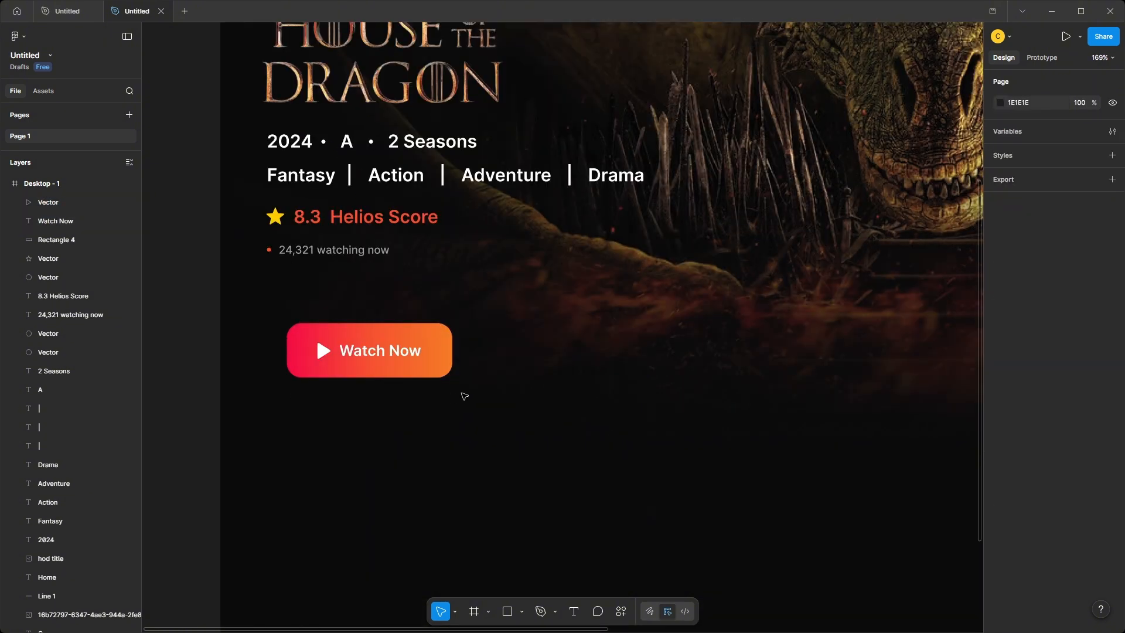
# Draw a second rectangle beside the Watch Now button, sized 134 by 55 with a corner radius of 15.
pyautogui.press('r')
pyautogui.moveTo(474, 335); pyautogui.dragTo(617, 385)
pyautogui.moveTo(561, 368); pyautogui.dragTo(567, 356)
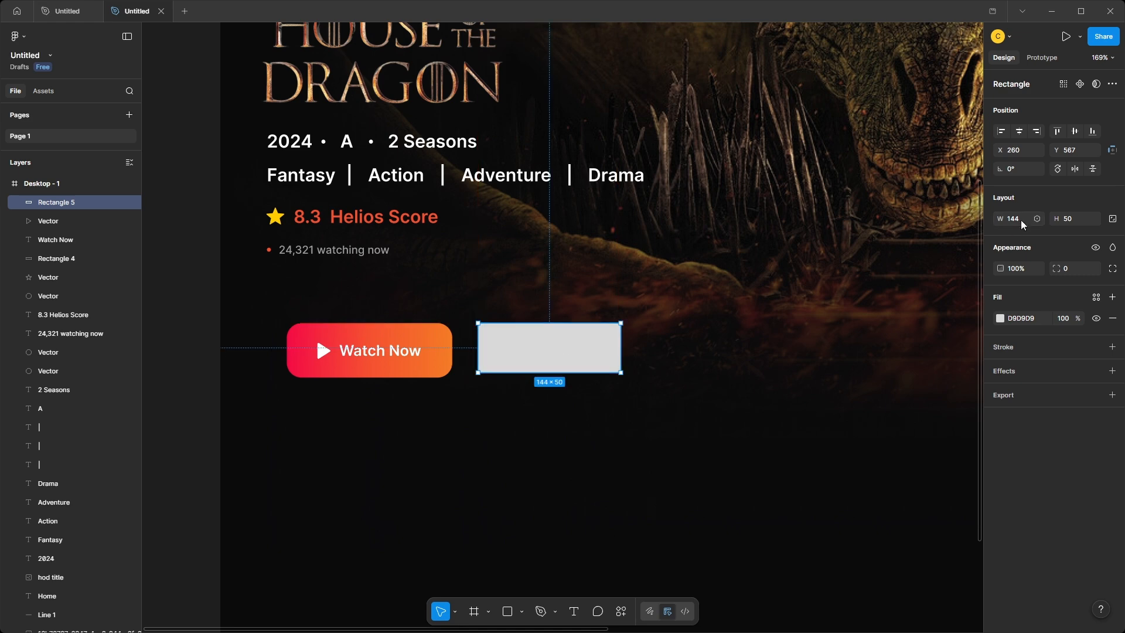
pyautogui.write('134')
pyautogui.press('Return')
pyautogui.click(1067, 217)
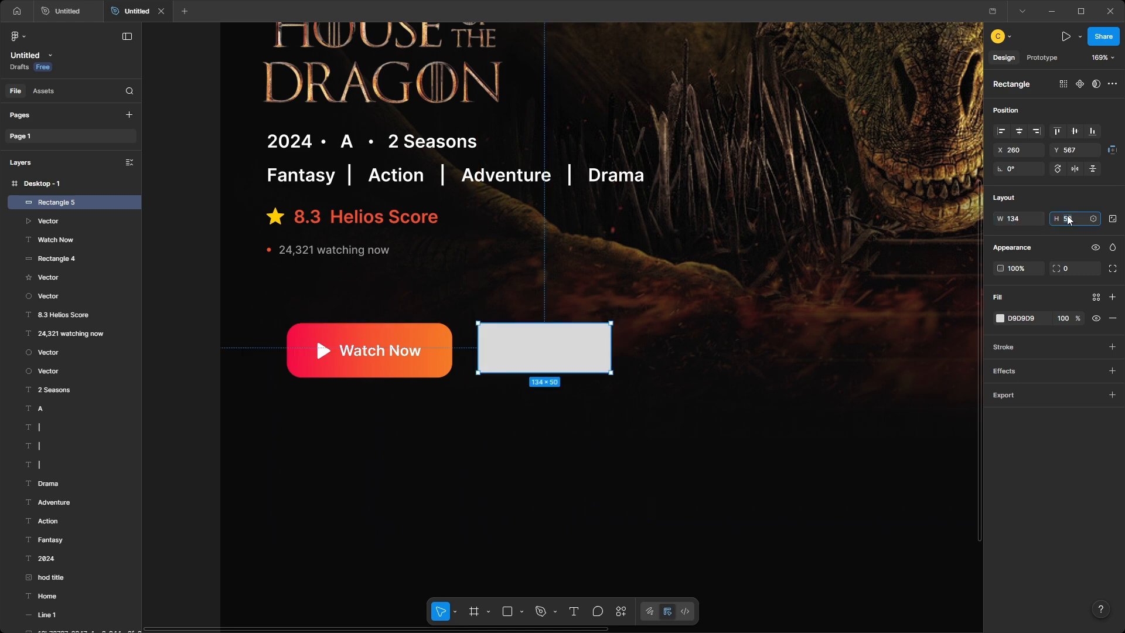
pyautogui.write('55')
pyautogui.press('Return')
pyautogui.click(1074, 270)
pyautogui.write('15')
pyautogui.press('Return')
# Set the second rectangle's fill to white FFFFFF at 10% opacity.
pyautogui.click(1000, 318)
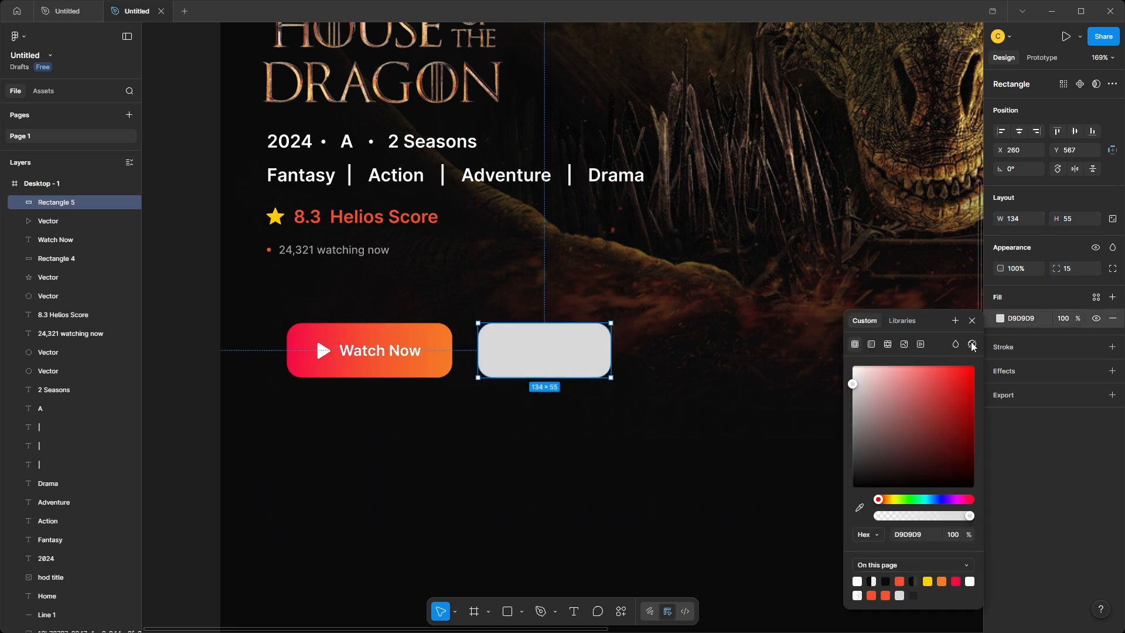
pyautogui.moveTo(853, 384); pyautogui.dragTo(849, 363)
pyautogui.click(1069, 320)
pyautogui.write('10')
pyautogui.press('Return')
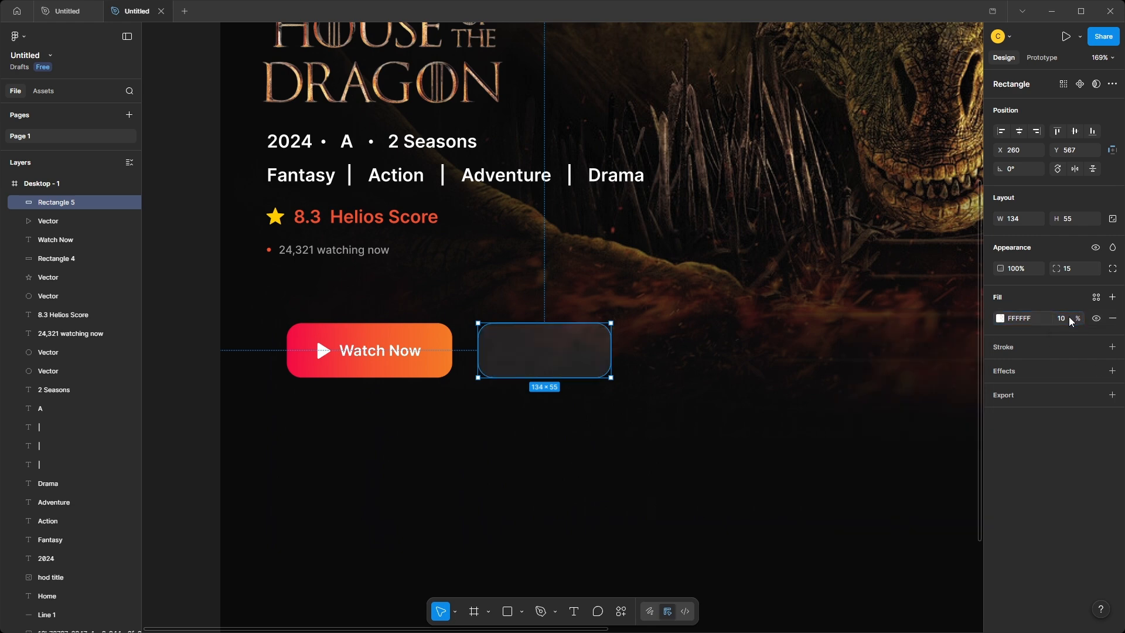
# Add an inside stroke of weight 1 to the second rectangle, in white FFFFFF at 24% opacity.
pyautogui.click(1112, 347)
pyautogui.click(1000, 370)
pyautogui.click(838, 433)
pyautogui.click(545, 350)
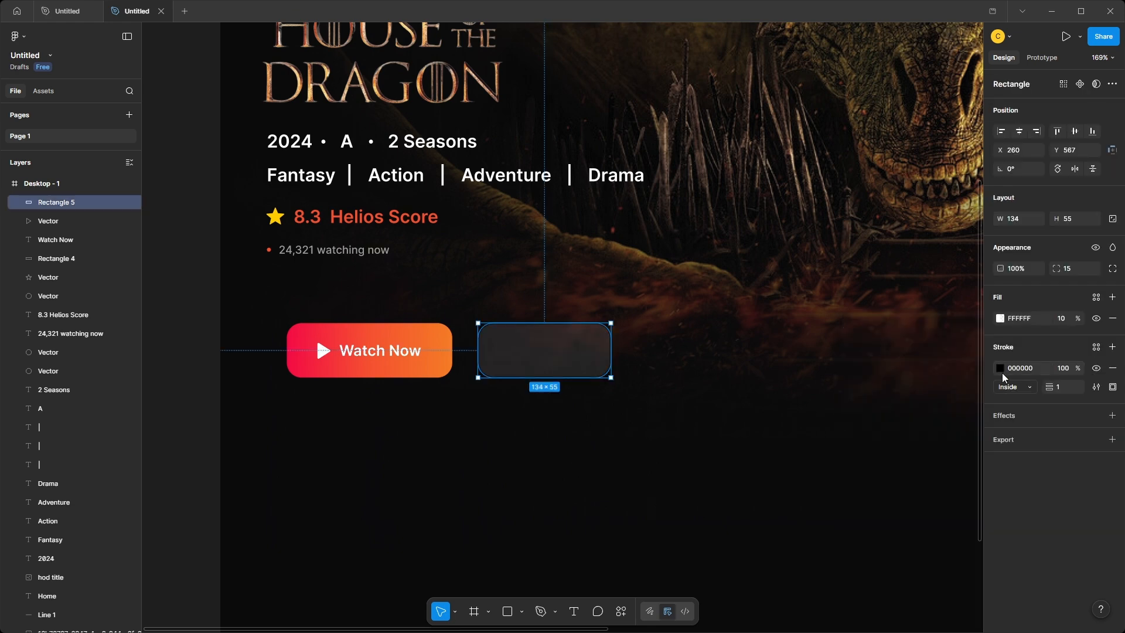
pyautogui.click(1000, 368)
pyautogui.click(1069, 367)
pyautogui.write('24')
pyautogui.press('Return')
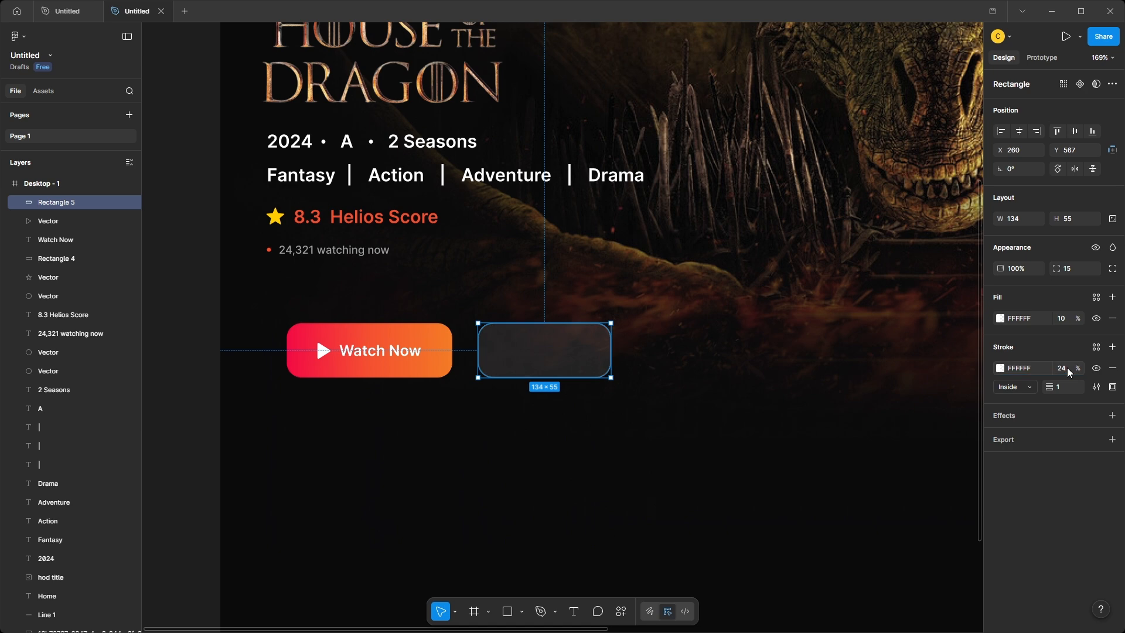
# Add a uniform background blur effect to the translucent rectangle and increase its blur amount.
pyautogui.click(1111, 417)
pyautogui.click(885, 440)
pyautogui.click(885, 453)
pyautogui.click(884, 440)
pyautogui.click(886, 456)
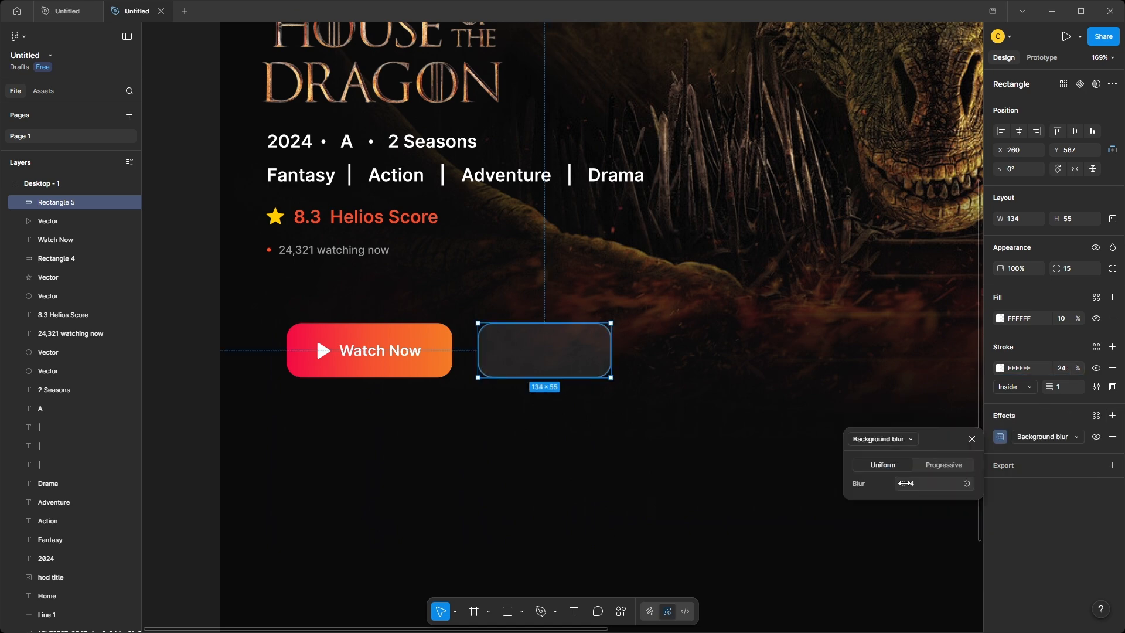
pyautogui.moveTo(904, 483); pyautogui.dragTo(919, 496)
pyautogui.click(526, 460)
# Duplicate the Watch Now label onto the translucent button and reorder that button's rectangle beneath the labels.
pyautogui.click(383, 355)
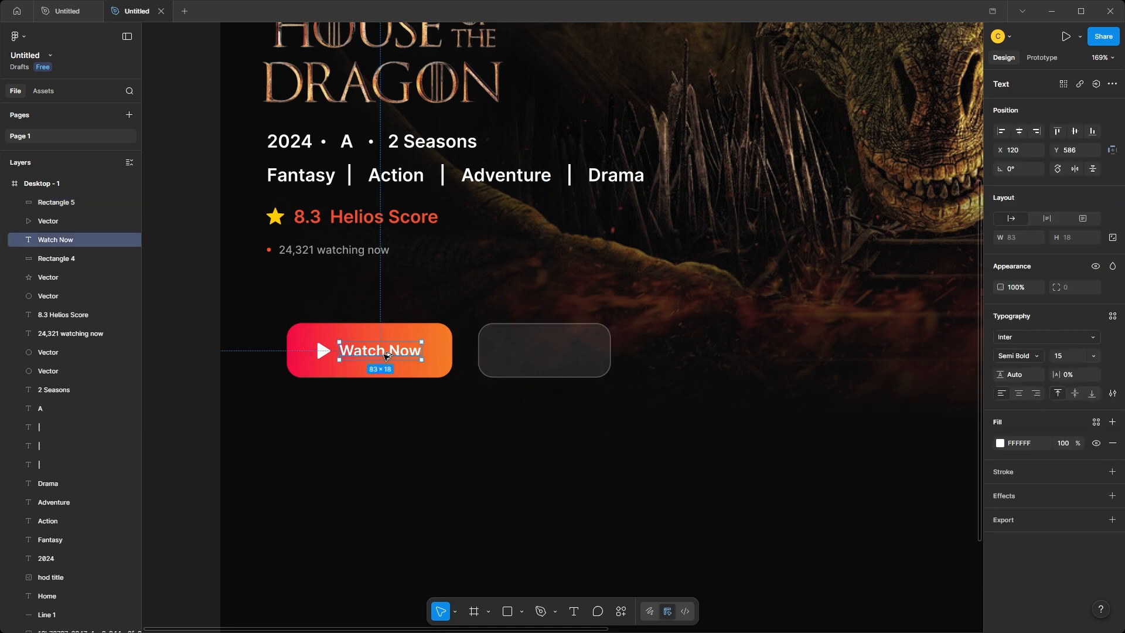
pyautogui.moveTo(383, 355); pyautogui.dragTo(549, 363)
pyautogui.click(571, 361)
pyautogui.moveTo(59, 202); pyautogui.dragTo(59, 218)
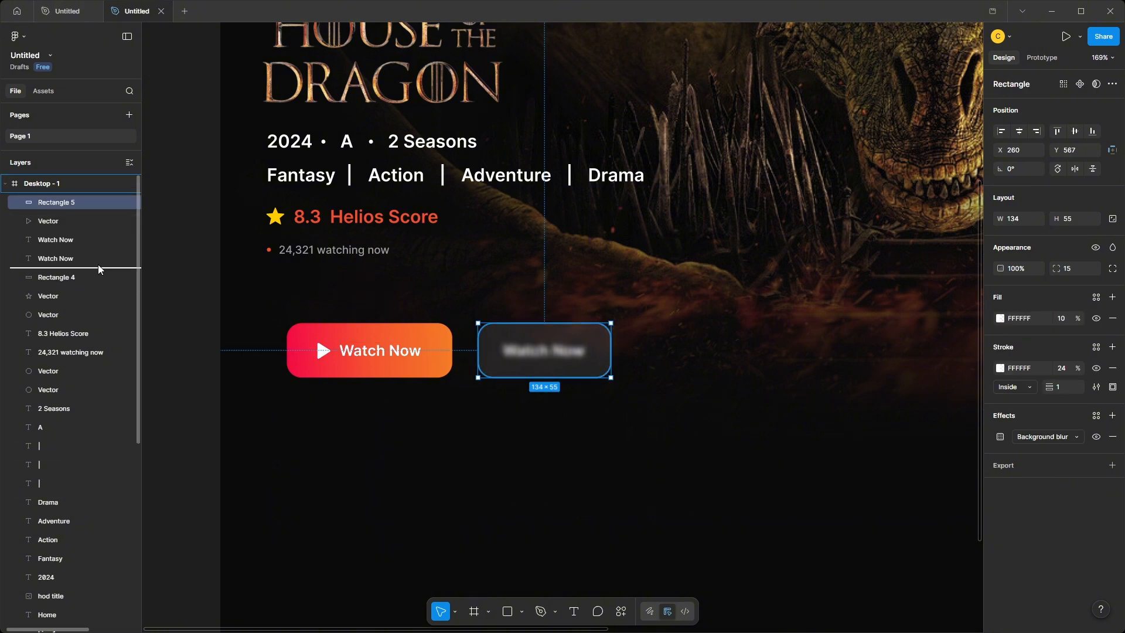
pyautogui.moveTo(99, 269); pyautogui.dragTo(99, 269)
# Change the duplicated label to "My List" and reposition it near the middle of the translucent button.
pyautogui.doubleClick(554, 351)
pyautogui.write('My')
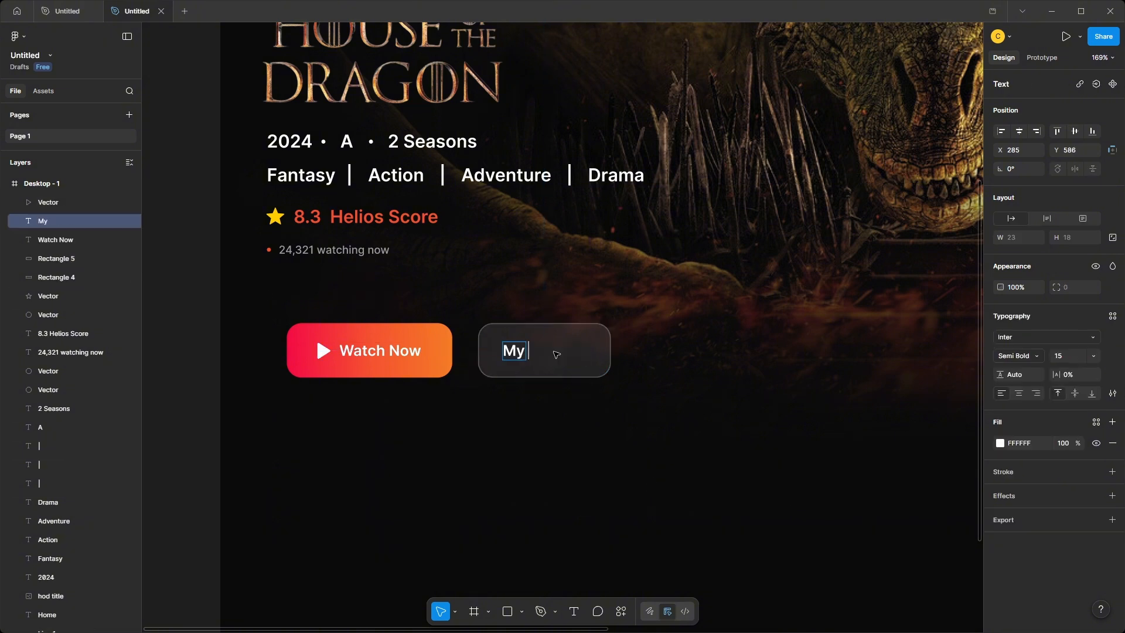
pyautogui.write(' List')
pyautogui.press('Escape')
pyautogui.moveTo(543, 352); pyautogui.dragTo(554, 355)
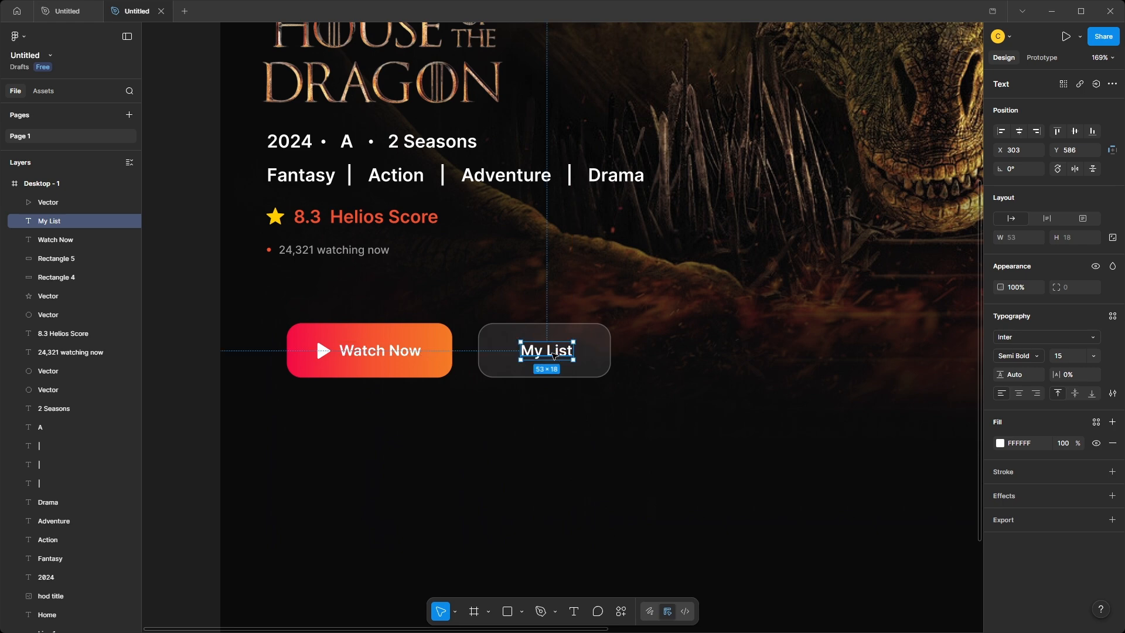
pyautogui.click(557, 399)
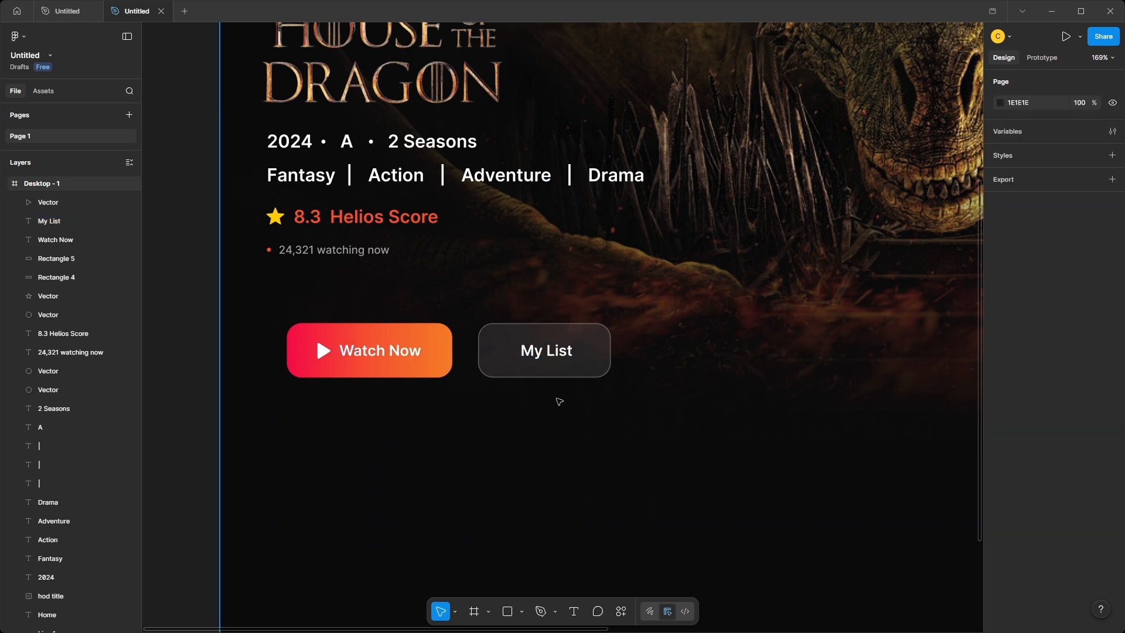
# Paste a white plus icon before the My List label and center the icon and label on the translucent button.
pyautogui.hotkey('ctrl', 'v')
pyautogui.moveTo(565, 329); pyautogui.dragTo(515, 344)
pyautogui.click(541, 352)
pyautogui.keyDown('shift'); pyautogui.click(504, 352); pyautogui.keyUp('shift')
pyautogui.click(519, 397)
pyautogui.scroll(3, 517, 357)
pyautogui.keyDown('shift'); pyautogui.click(591, 344); pyautogui.keyUp('shift')
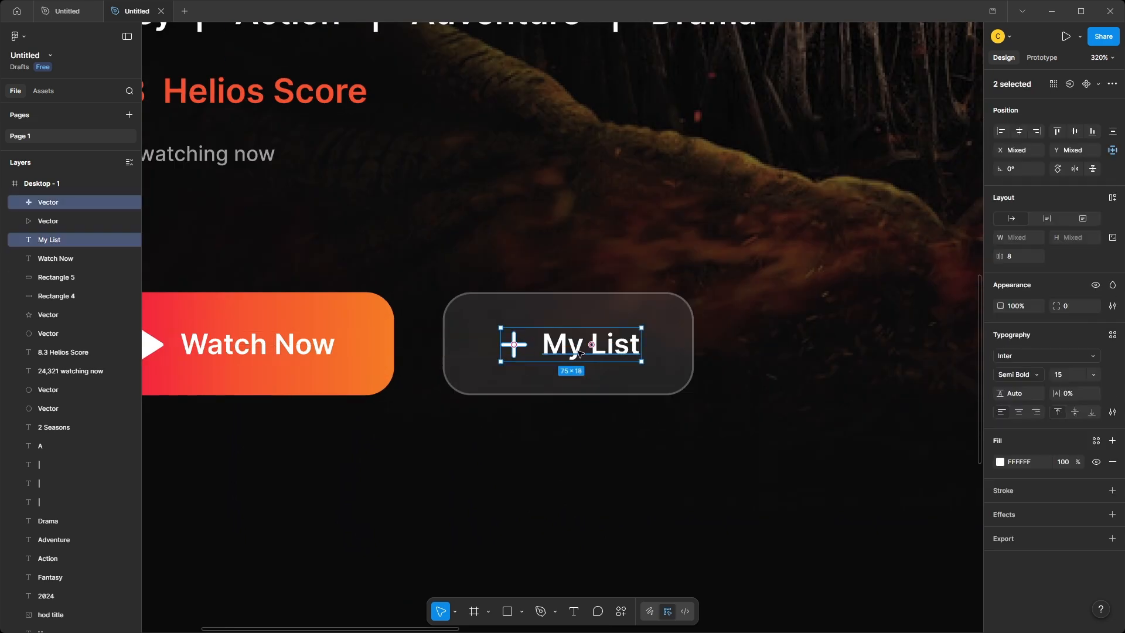
pyautogui.click(557, 414)
# Move the Watch Now and My List buttons together to align with the left edge of the hero text.
pyautogui.scroll(-3, 494, 469)
pyautogui.moveTo(273, 356); pyautogui.dragTo(676, 450)
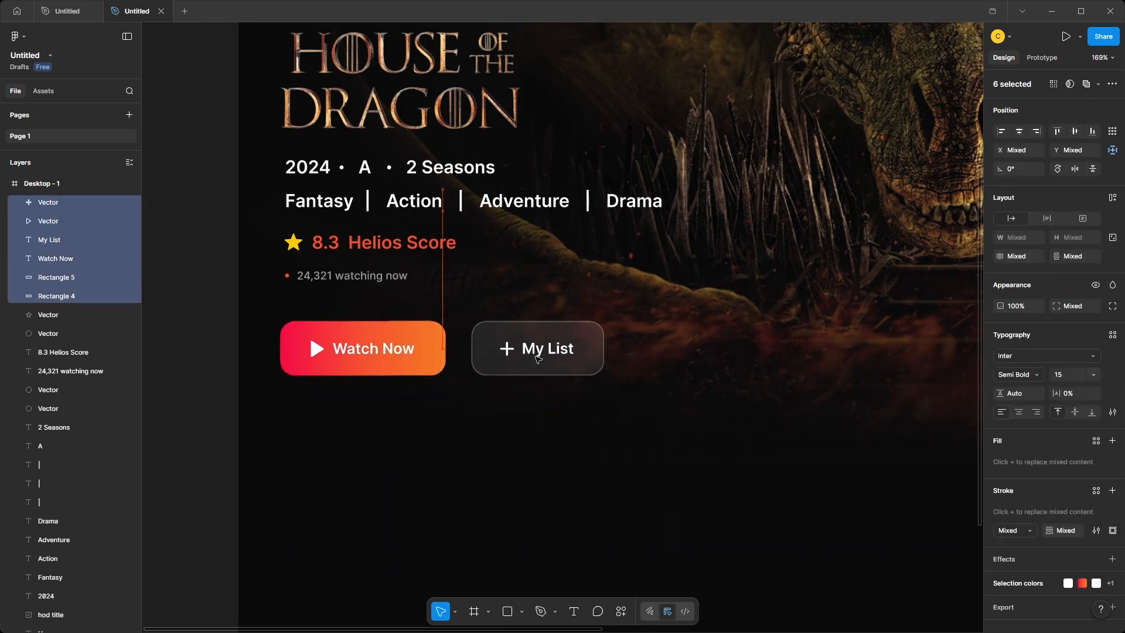
pyautogui.scroll(-5, 494, 389)
pyautogui.moveTo(494, 389); pyautogui.dragTo(420, 389)
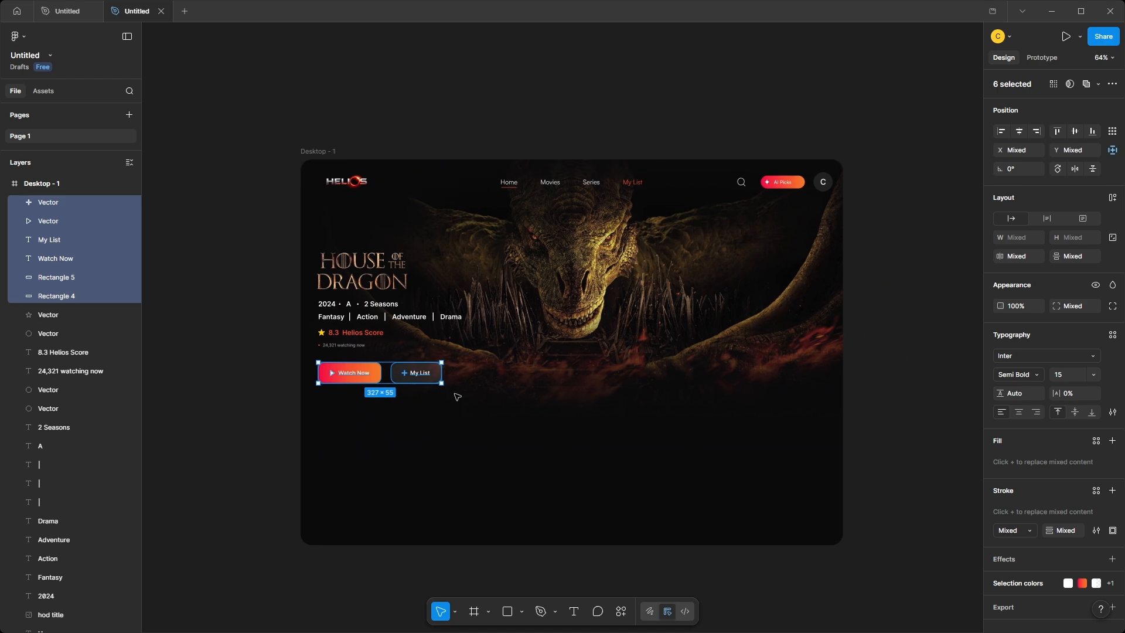
pyautogui.click(881, 407)
# Reduce the spacing between the sparkle icon and AI Picks label to 8 and recenter them in the header button.
pyautogui.scroll(3, 881, 408)
pyautogui.scroll(3, 715, 29)
pyautogui.moveTo(721, 105); pyautogui.dragTo(733, 146)
pyautogui.click(727, 144)
pyautogui.keyDown('shift'); pyautogui.click(679, 143); pyautogui.keyUp('shift')
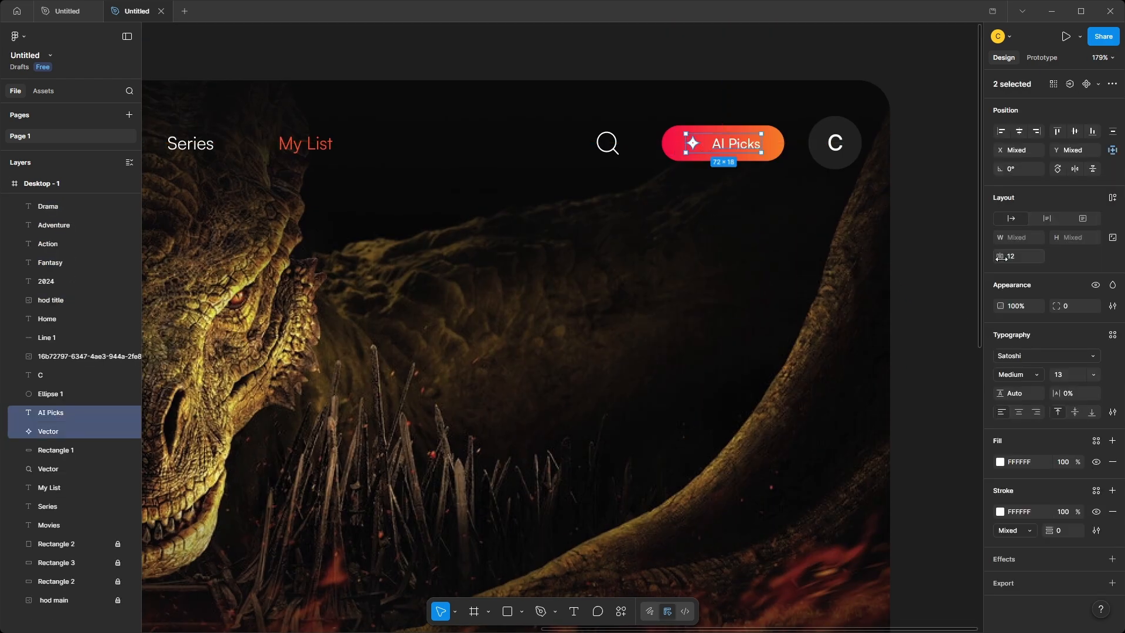
pyautogui.moveTo(1001, 258); pyautogui.dragTo(997, 256)
pyautogui.moveTo(743, 148); pyautogui.dragTo(747, 147)
pyautogui.click(761, 229)
pyautogui.scroll(-3, 734, 232)
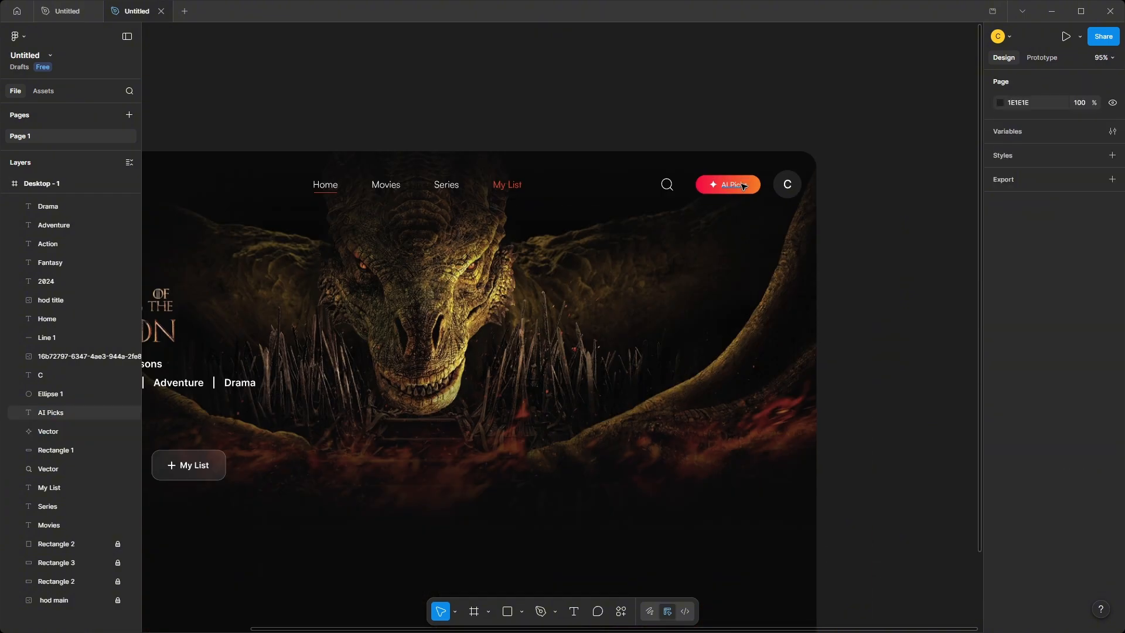
pyautogui.click(741, 186)
pyautogui.keyDown('shift'); pyautogui.click(714, 184); pyautogui.keyUp('shift')
pyautogui.moveTo(738, 188); pyautogui.dragTo(732, 186)
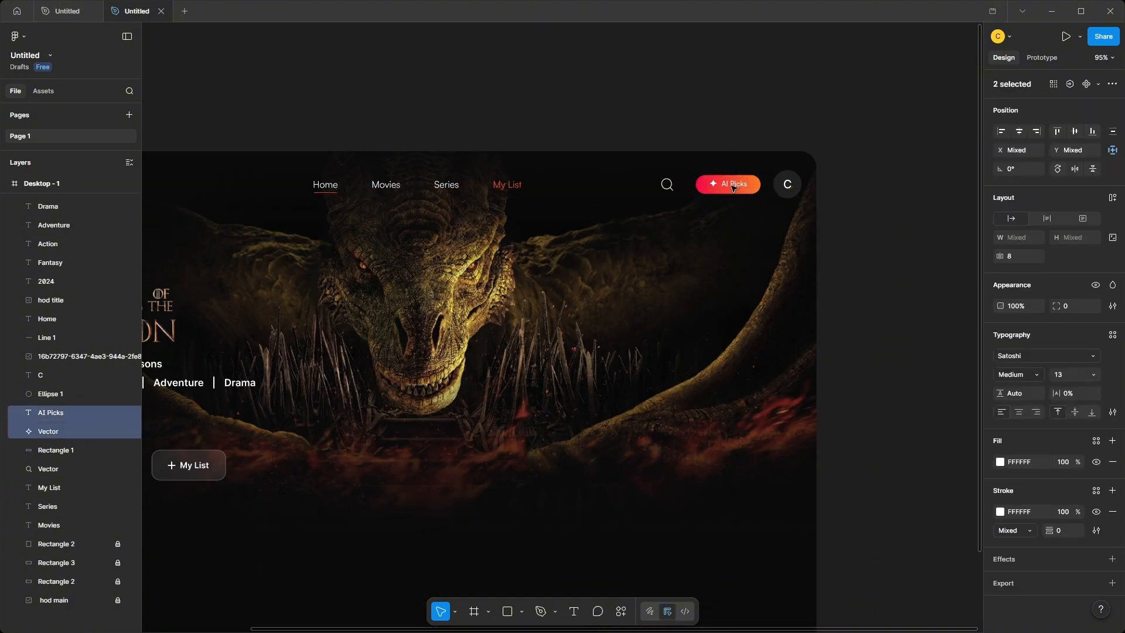
# Tighten the spacing between the sparkle icon and the AI Picks label to 4.
pyautogui.scroll(5, 732, 188)
pyautogui.scroll(-5, 740, 217)
pyautogui.click(741, 242)
pyautogui.scroll(4, 728, 213)
pyautogui.click(741, 216)
pyautogui.keyDown('shift'); pyautogui.click(715, 215); pyautogui.keyUp('shift')
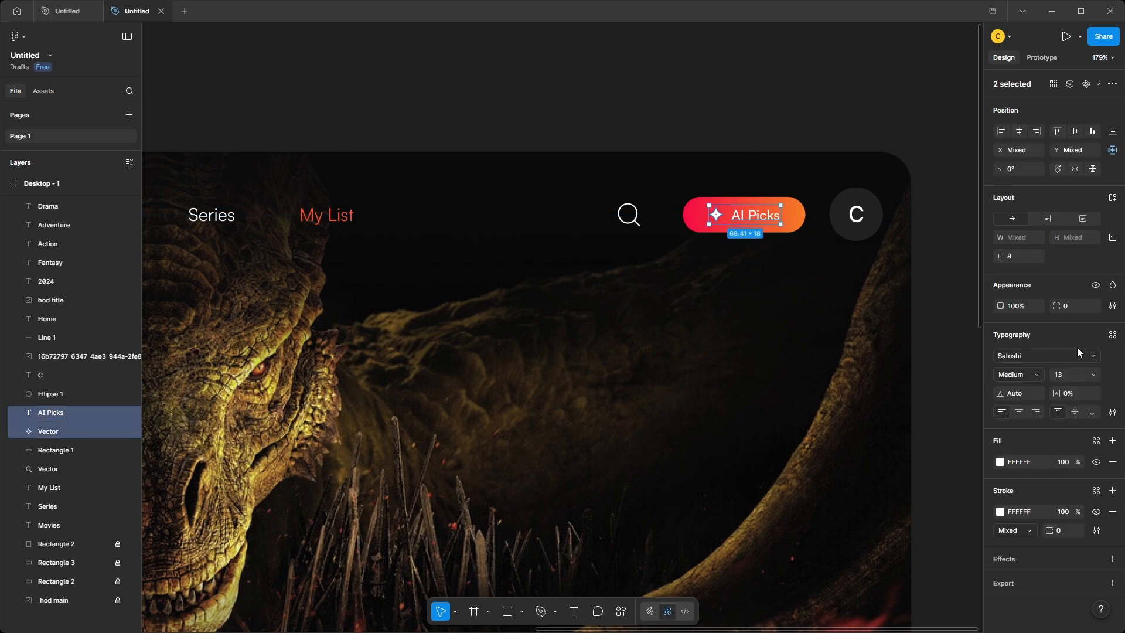
pyautogui.moveTo(1000, 256); pyautogui.dragTo(991, 256)
pyautogui.scroll(-5, 762, 222)
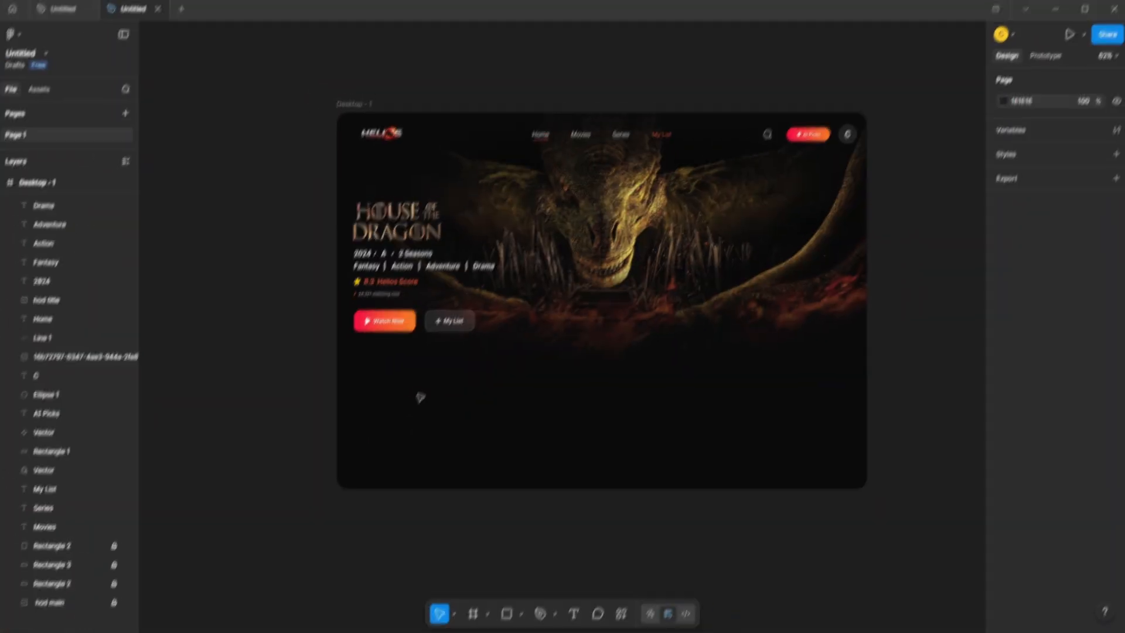
# Paste the "Continue Watching" heading with its "Pick up where you left off" subtitle and place it below the hero buttons.
pyautogui.hotkey('ctrl', 'v')
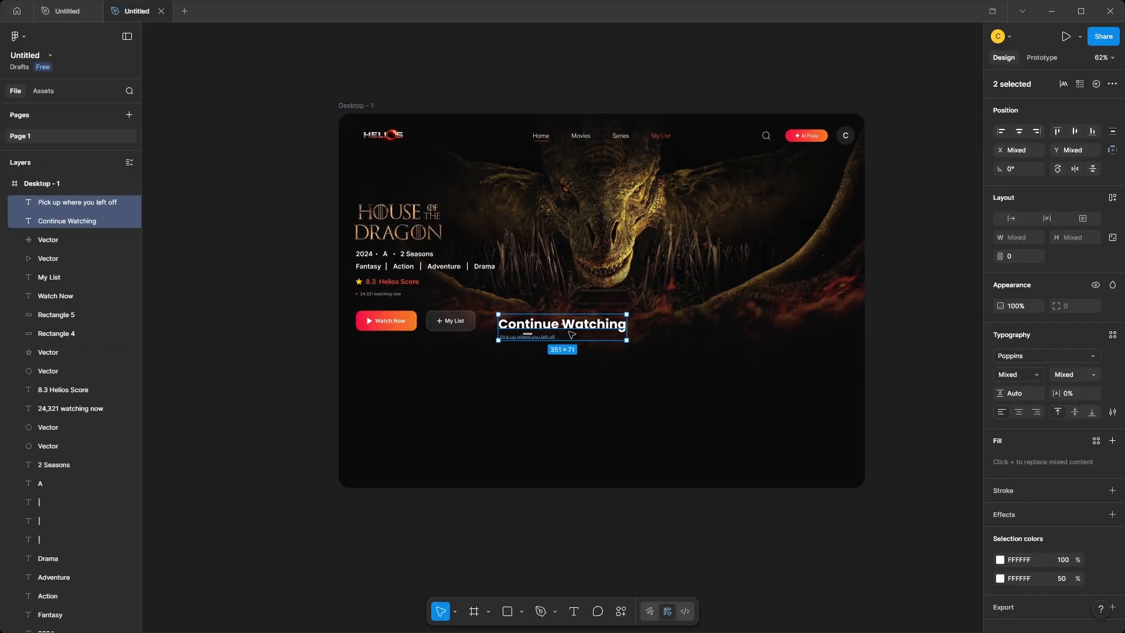
pyautogui.moveTo(571, 332); pyautogui.dragTo(429, 376)
pyautogui.click(555, 424)
pyautogui.scroll(-5, 537, 392)
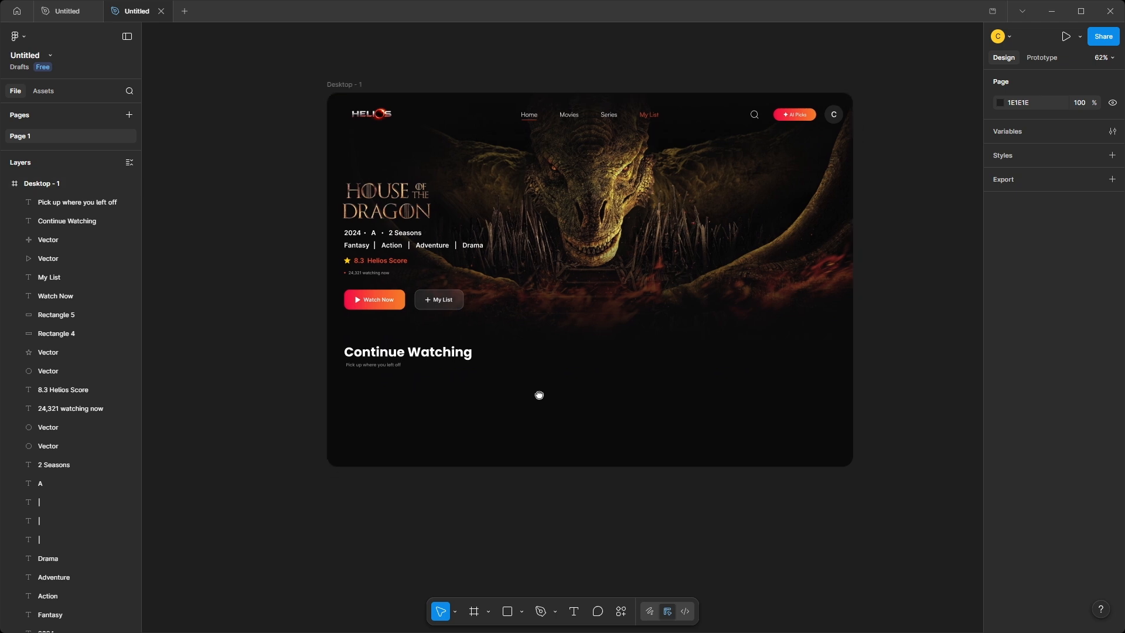
# Extend the Desktop - 1 frame downward to a height of 2912.
pyautogui.click(418, 179)
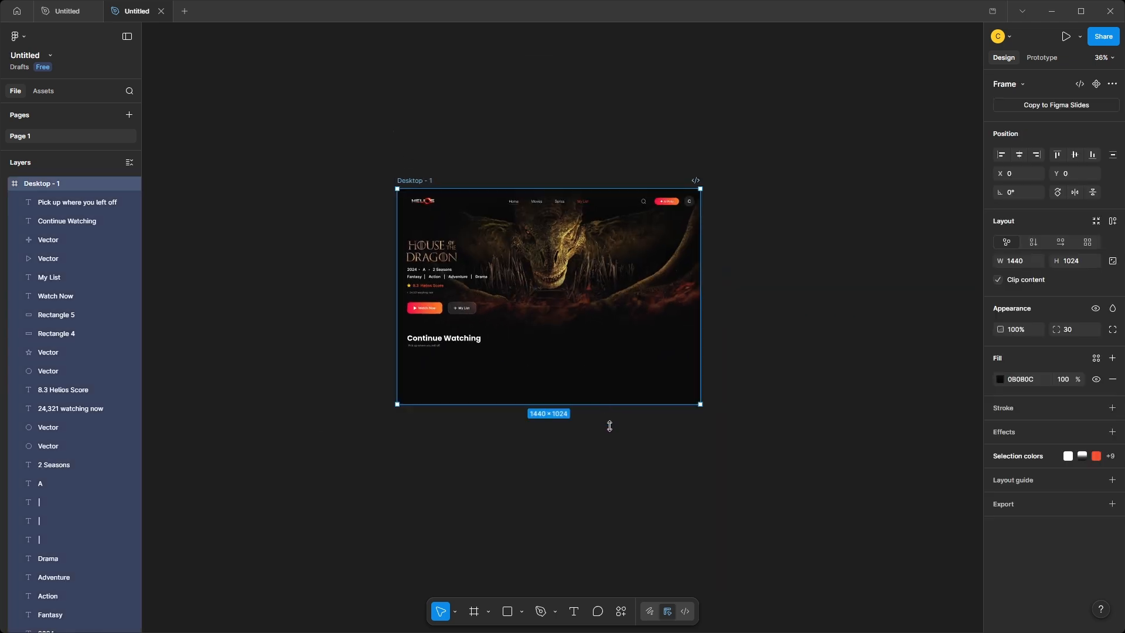
pyautogui.moveTo(609, 426); pyautogui.dragTo(594, 579)
pyautogui.scroll(3, 445, 276)
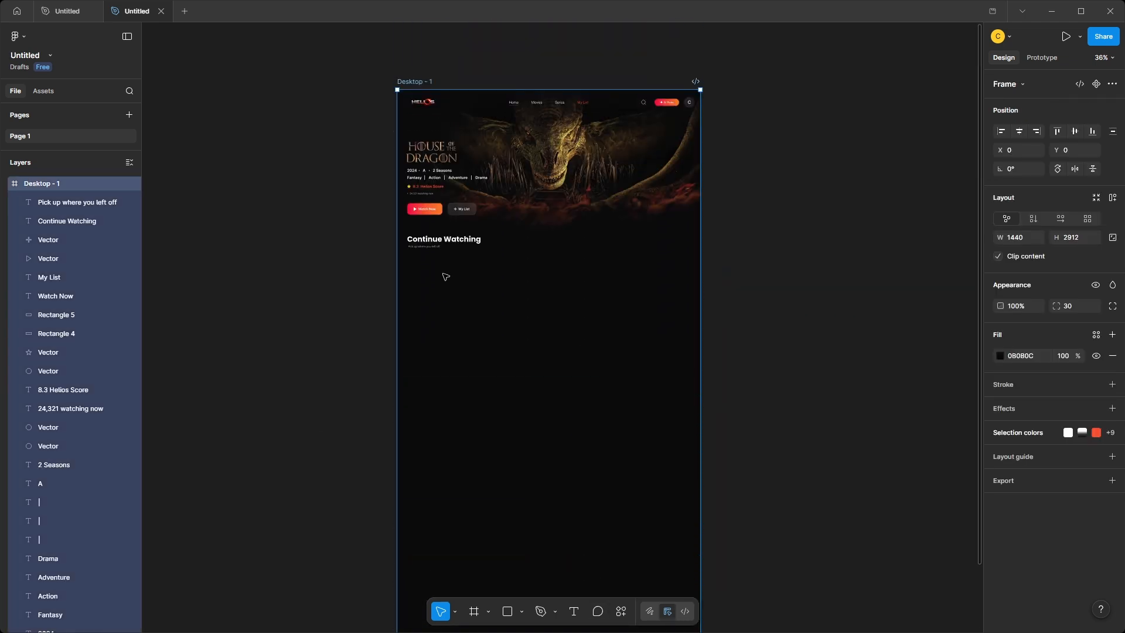
# Paste the Dark, Interstellar and Oppenheimer posters into the Desktop - 1 frame and place the row under the Continue Watching heading.
pyautogui.scroll(5, 445, 277)
pyautogui.click(597, 309)
pyautogui.hotkey('ctrl', 'v')
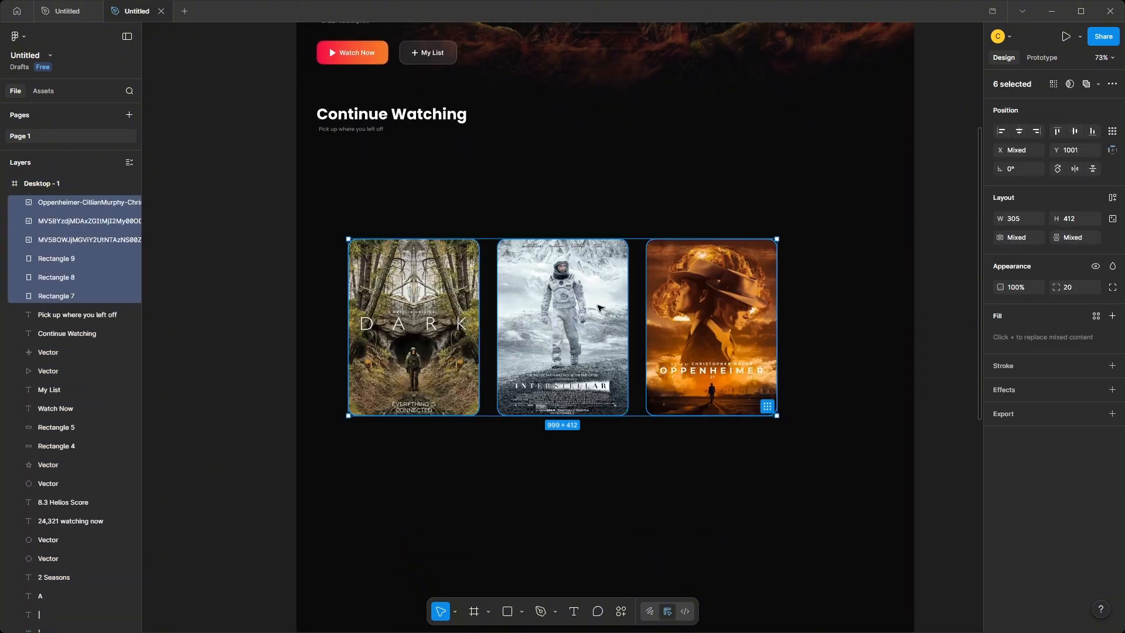
pyautogui.moveTo(597, 308); pyautogui.dragTo(567, 217)
pyautogui.click(430, 395)
# Add the text "Dark" below the first poster.
pyautogui.scroll(1, 362, 379)
pyautogui.moveTo(362, 380); pyautogui.dragTo(393, 325)
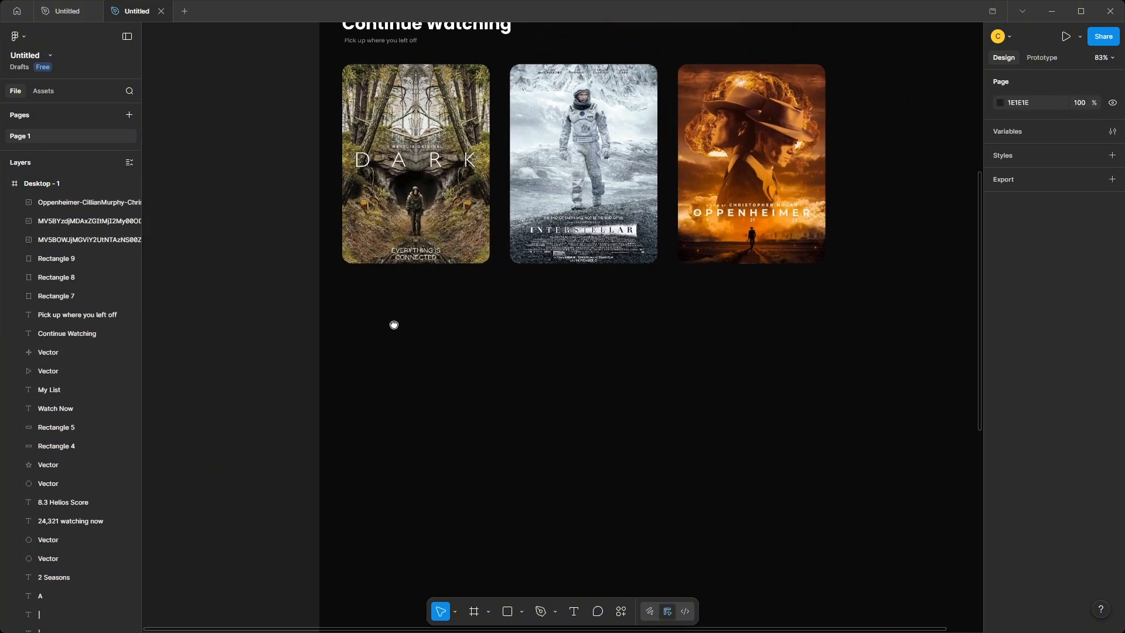
pyautogui.scroll(1, 395, 325)
pyautogui.click(358, 282)
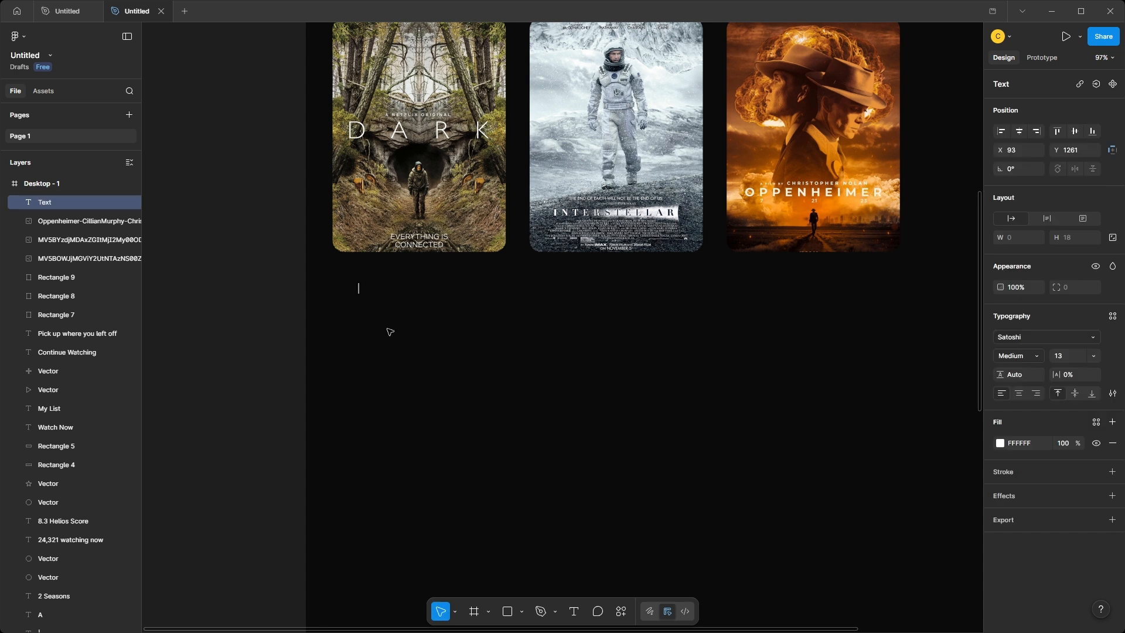
pyautogui.press('Escape')
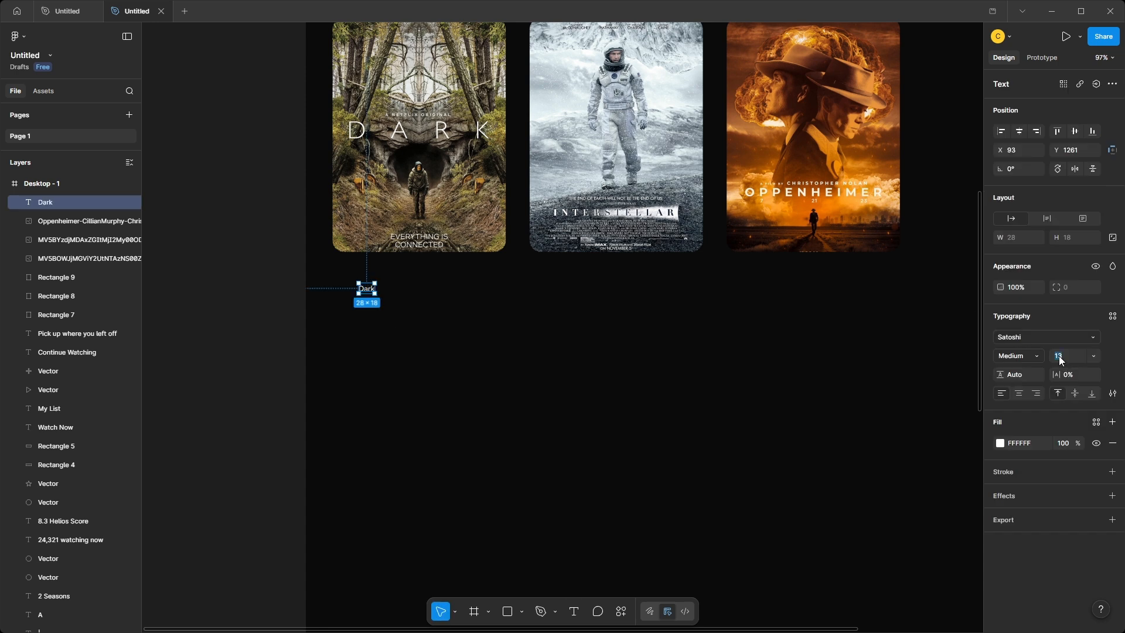
# Set the Dark title to Poppins at size 23 and align it with the left edge of its poster.
pyautogui.click(1059, 356)
pyautogui.write('23')
pyautogui.press('Return')
pyautogui.click(1046, 339)
pyautogui.write('poppins')
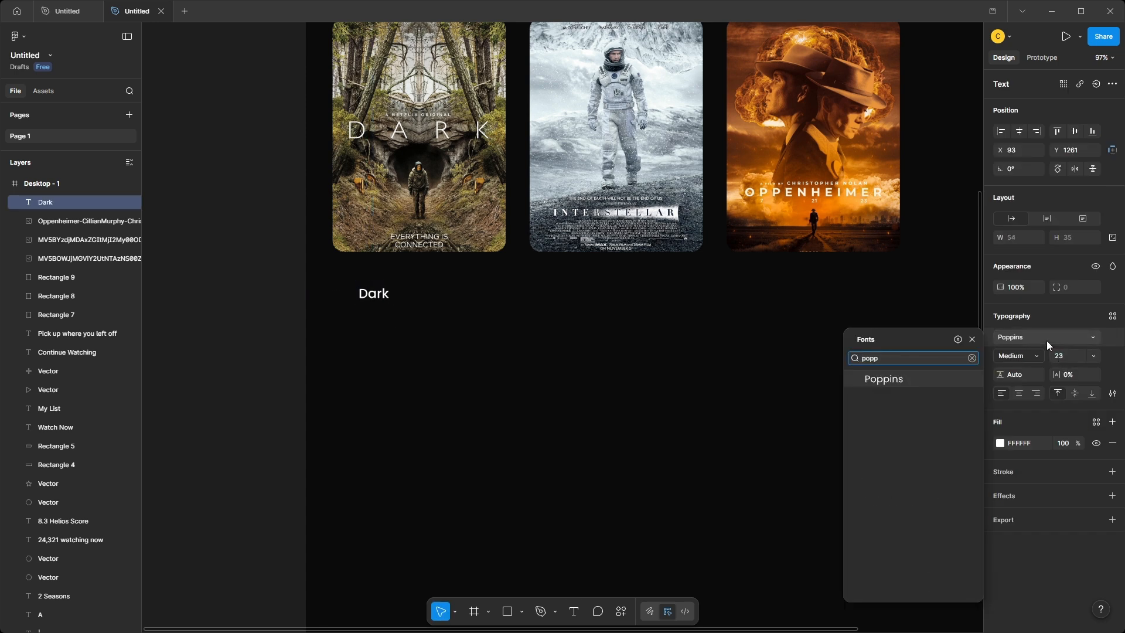
pyautogui.click(902, 382)
pyautogui.moveTo(380, 297)
pyautogui.mouseDown()
pyautogui.moveTo(355, 277)
pyautogui.moveTo(499, 294)
pyautogui.mouseUp()
pyautogui.click(321, 297)
# Draw a thin rectangle under the Dark title as a progress track and size it 286 wide by 4 high.
pyautogui.press('r')
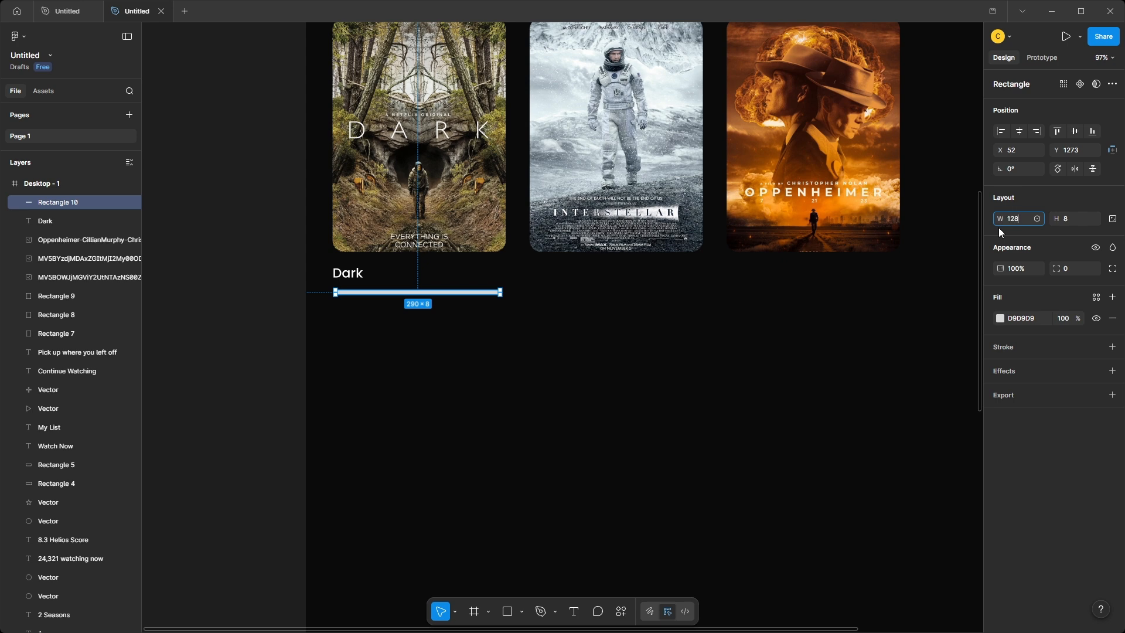
pyautogui.write('128')
pyautogui.click(1071, 218)
pyautogui.write('4')
pyautogui.press('Return')
pyautogui.click(1016, 220)
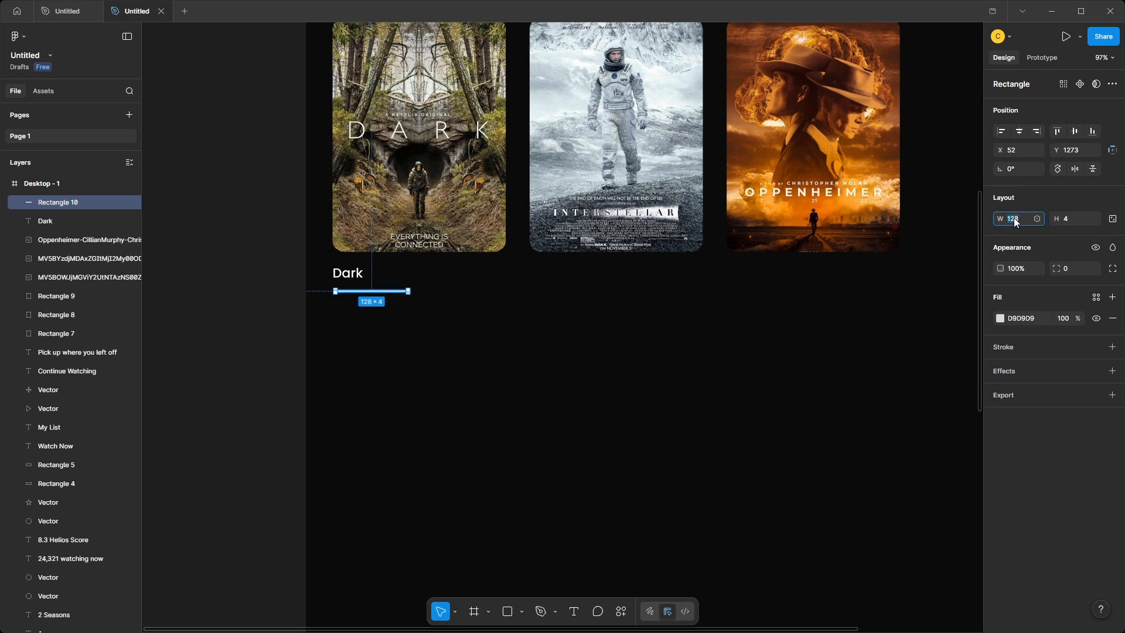
pyautogui.write('286')
pyautogui.press('Return')
# Duplicate the track as a 114-wide progress fill coloured F45031, and round the corners of both bars to 4.
pyautogui.scroll(5, 408, 299)
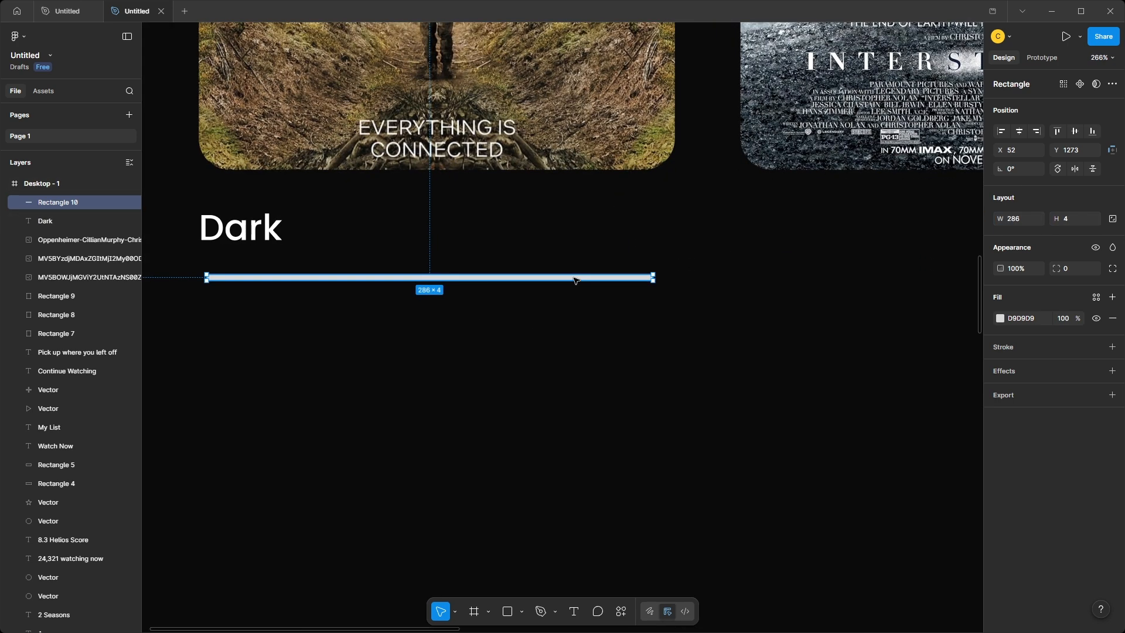
pyautogui.hotkey('ctrl', 'd')
pyautogui.moveTo(638, 280); pyautogui.dragTo(387, 281)
pyautogui.write('F45031')
pyautogui.press('Return')
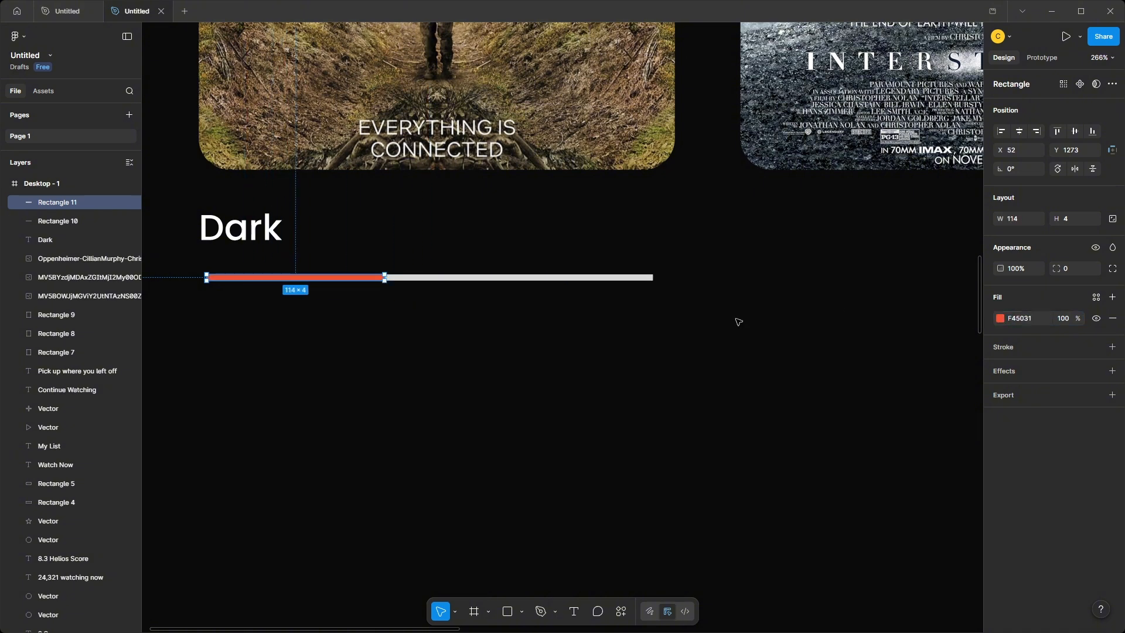
pyautogui.keyDown('shift'); pyautogui.click(611, 280); pyautogui.keyUp('shift')
pyautogui.moveTo(1056, 268); pyautogui.dragTo(1102, 269)
# Recolour the progress track dark grey and align both bars with the left edge of the Dark title.
pyautogui.click(628, 278)
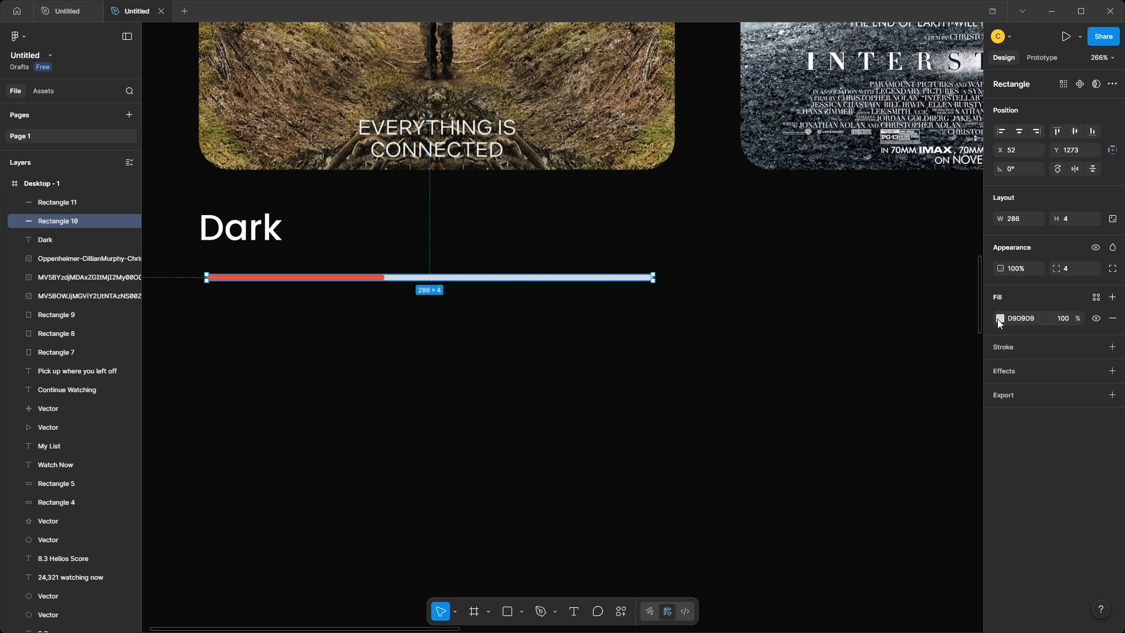
pyautogui.click(999, 318)
pyautogui.click(857, 465)
pyautogui.moveTo(186, 296); pyautogui.dragTo(316, 277)
pyautogui.moveTo(432, 278); pyautogui.dragTo(426, 268)
# Paste the "30% Completed" and "2017 • 10 Eps" details and place them just below the Dark progress bar, aligned left.
pyautogui.hotkey('ctrl', 'v')
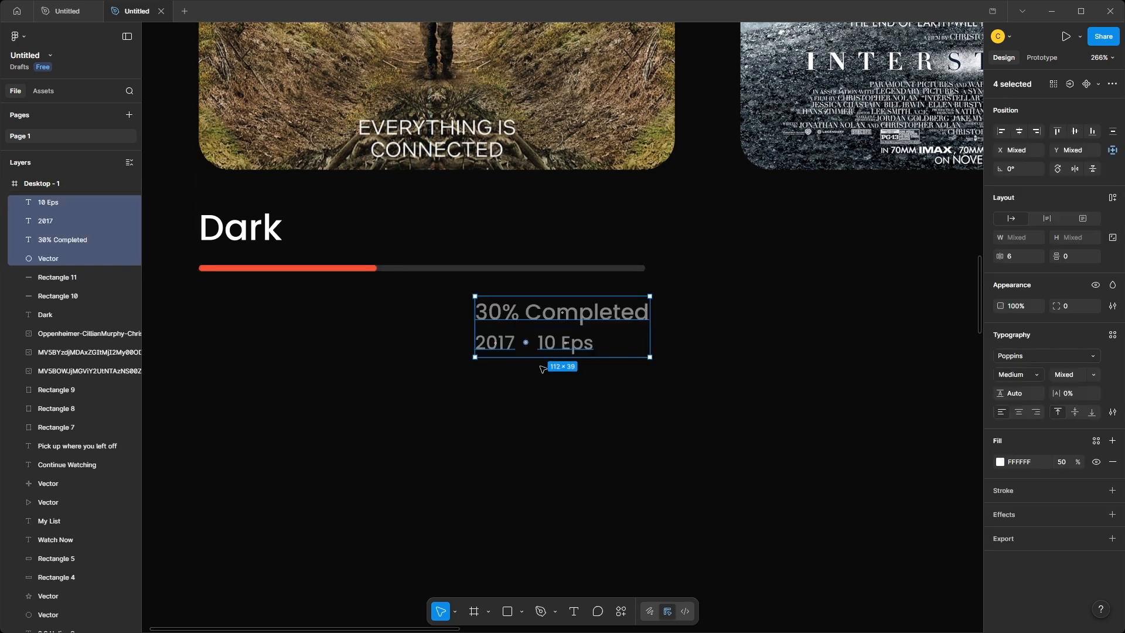
pyautogui.moveTo(607, 304); pyautogui.dragTo(331, 298)
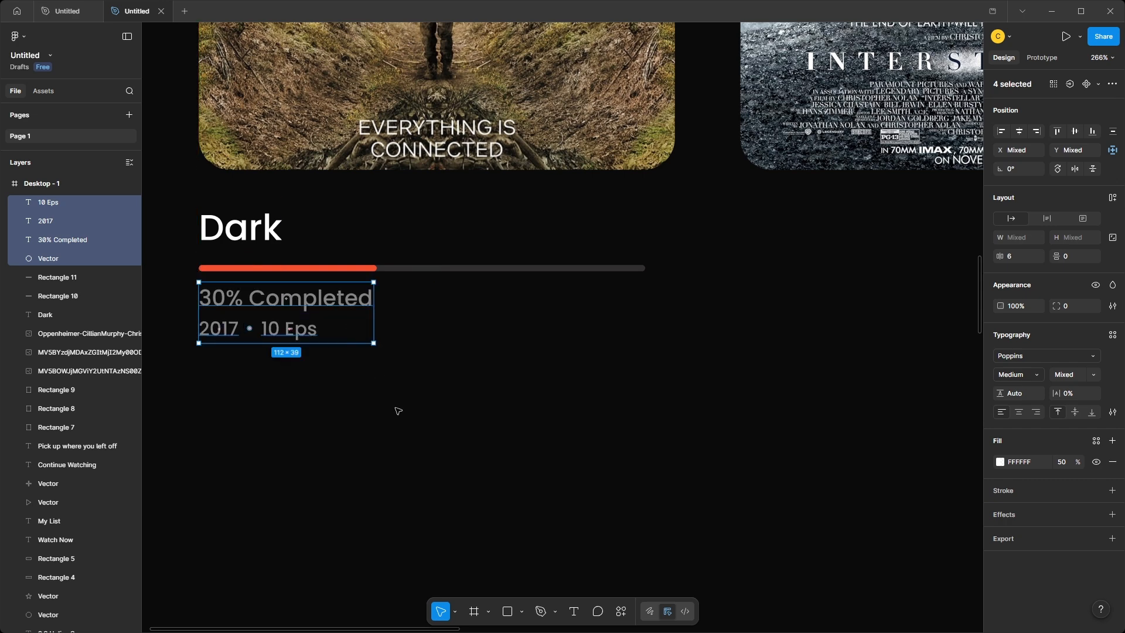
pyautogui.click(397, 409)
pyautogui.moveTo(166, 297); pyautogui.dragTo(286, 346)
pyautogui.moveTo(295, 308); pyautogui.dragTo(295, 313)
pyautogui.click(321, 410)
# Copy the Dark title, progress bar and details below the second poster and retitle the copy "Interstellar".
pyautogui.scroll(-3, 321, 410)
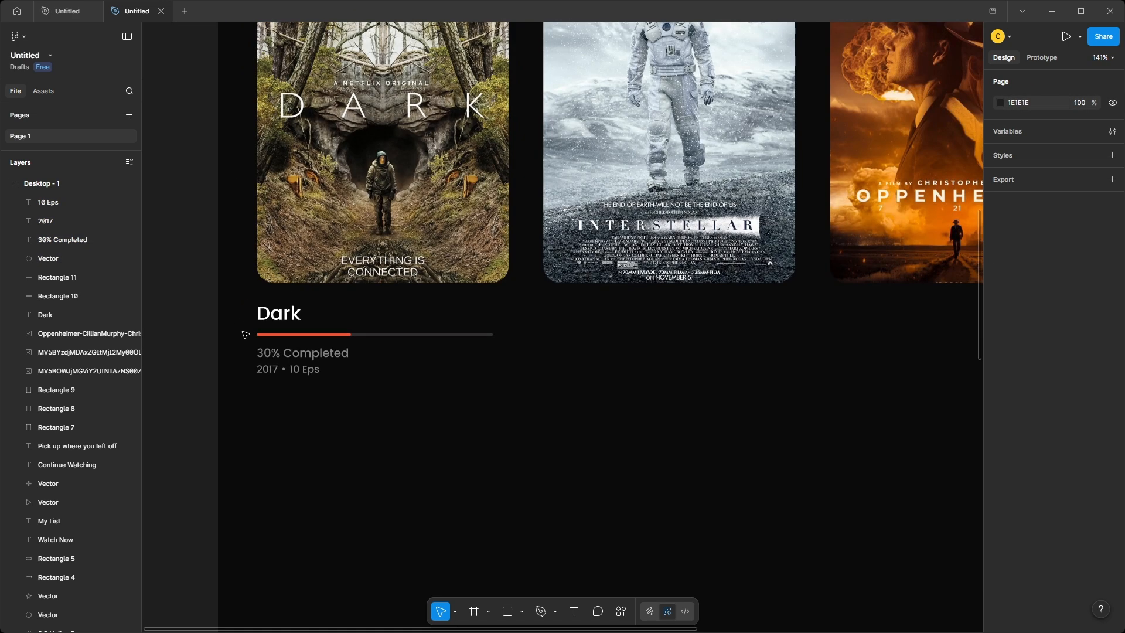
pyautogui.moveTo(225, 293); pyautogui.dragTo(597, 347)
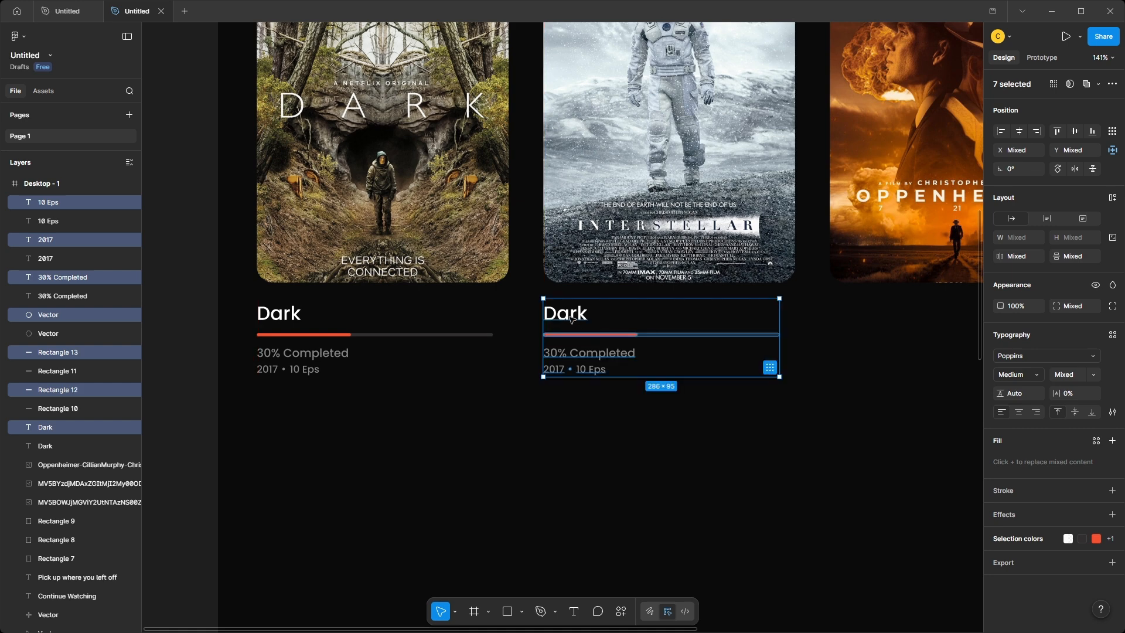
pyautogui.doubleClick(566, 314)
pyautogui.write('Interstell')
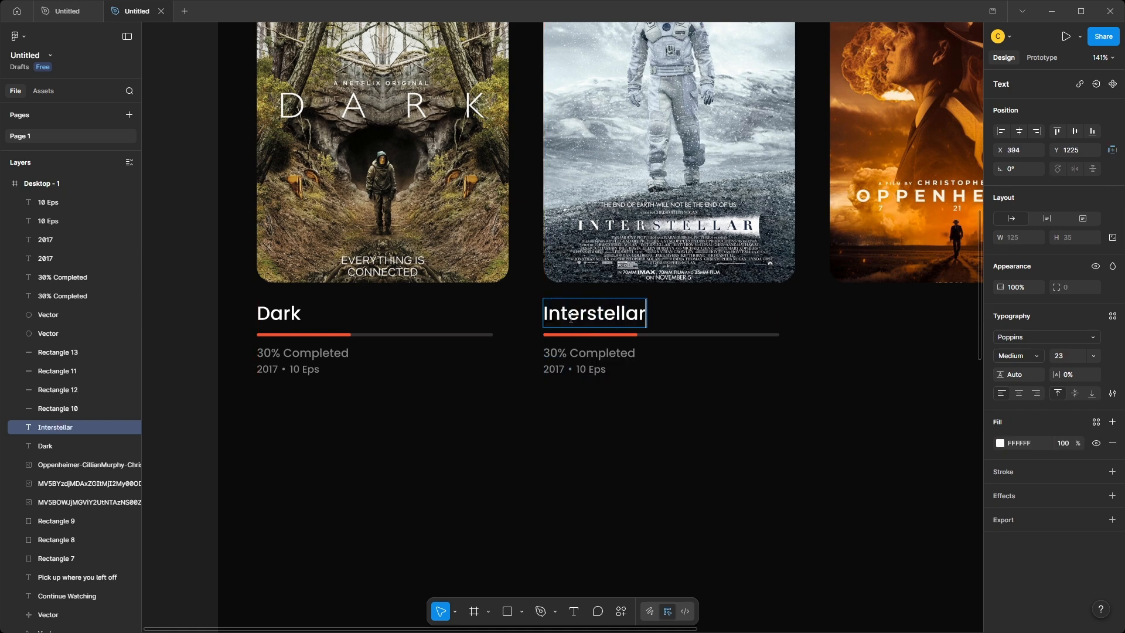
# Change the Interstellar details to "85% Completed", "2014" and "2h 49m".
pyautogui.click(553, 355)
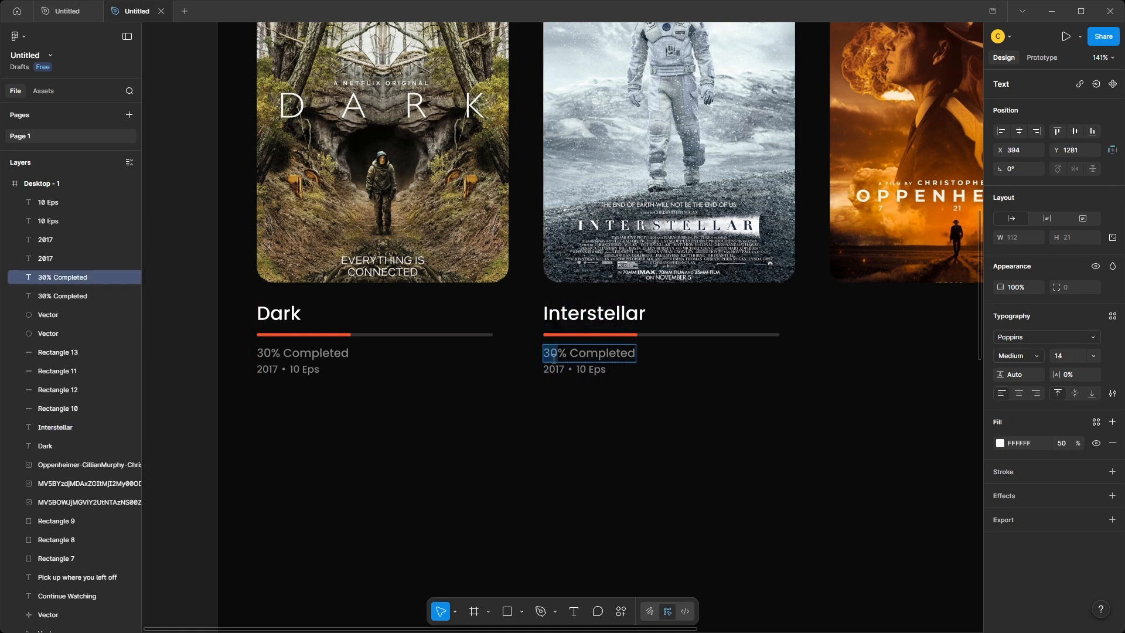
pyautogui.click(552, 371)
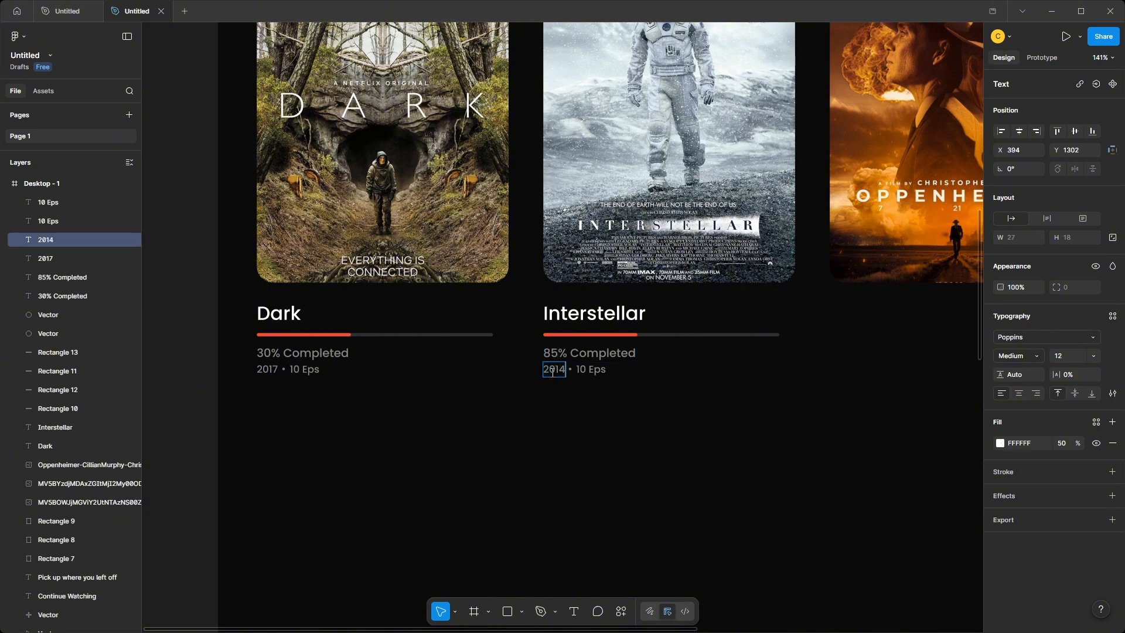
pyautogui.click(589, 370)
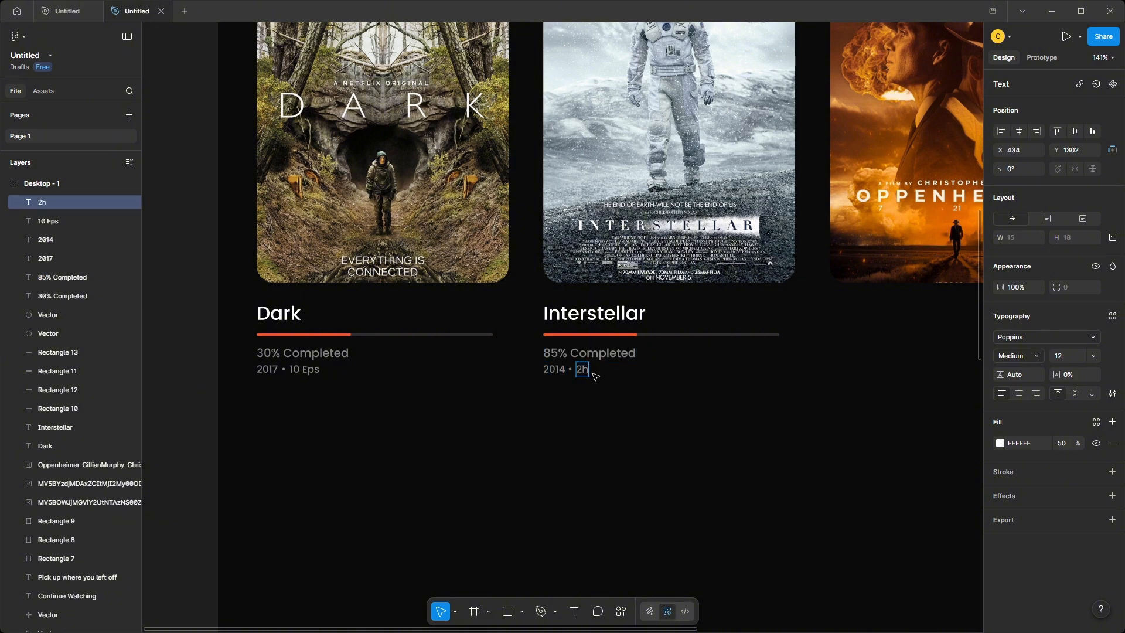
# Lengthen the red progress fill under Interstellar to a width of 239.
pyautogui.click(633, 335)
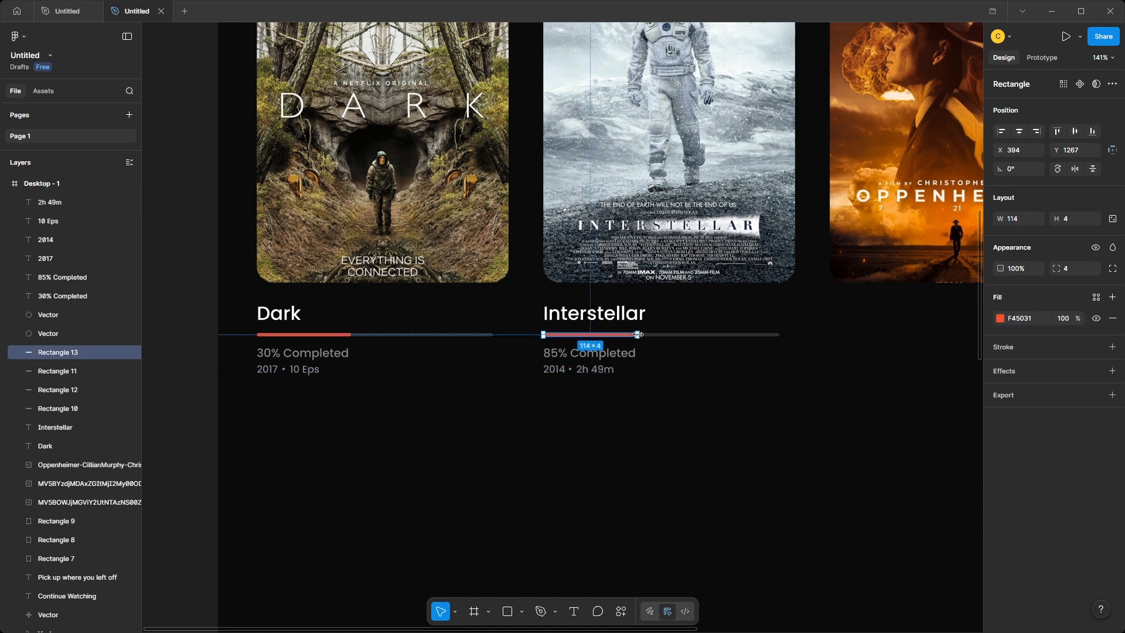
pyautogui.moveTo(658, 333); pyautogui.dragTo(757, 350)
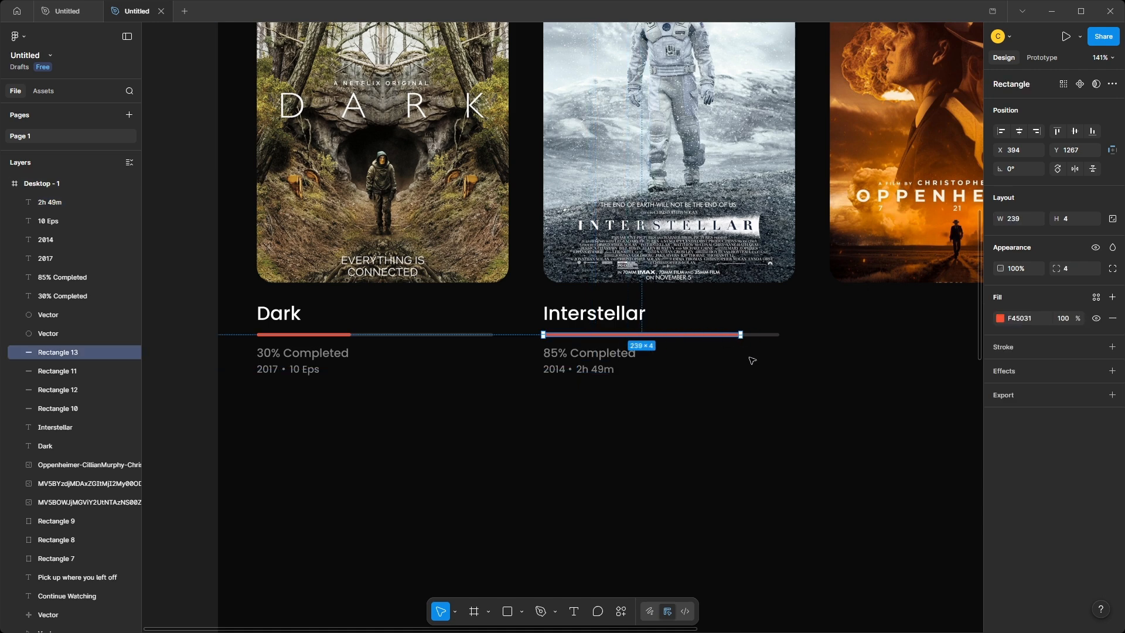
pyautogui.click(752, 360)
# Copy the Interstellar title, progress bar and details below the third poster and retitle the copy "Oppenheimer".
pyautogui.hscroll(4, 685, 385)
pyautogui.moveTo(312, 438); pyautogui.dragTo(384, 307)
pyautogui.moveTo(262, 441); pyautogui.dragTo(655, 323)
pyautogui.doubleClick(625, 316)
pyautogui.write('Oppenheimer')
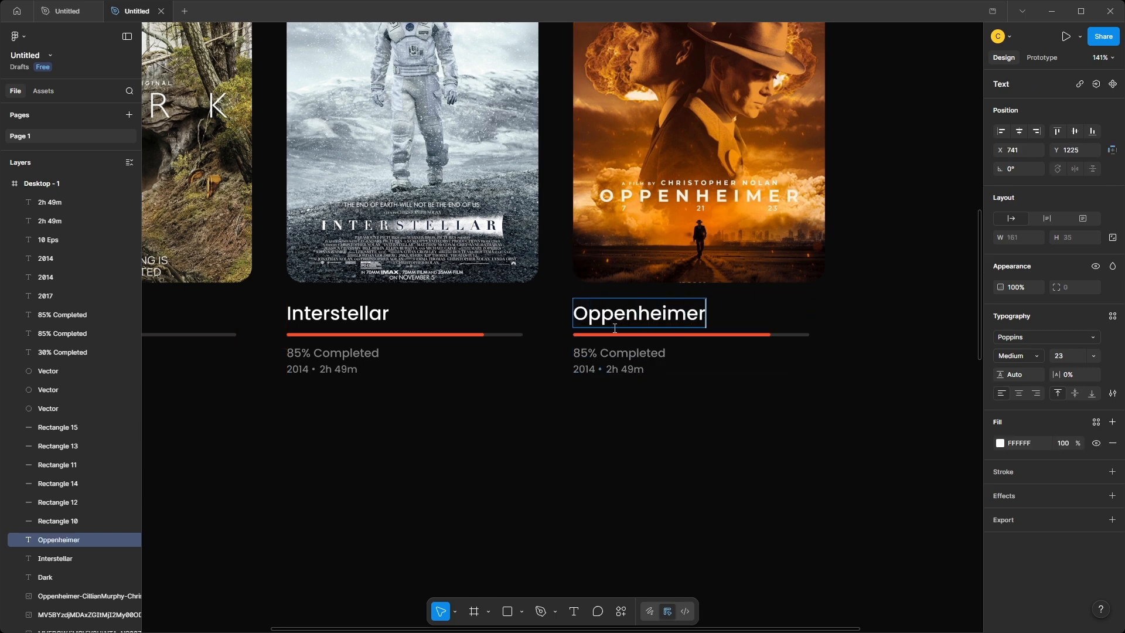
# Change the Oppenheimer details to "55% Completed", "2023" and "3h 29m".
pyautogui.doubleClick(583, 353)
pyautogui.write('5')
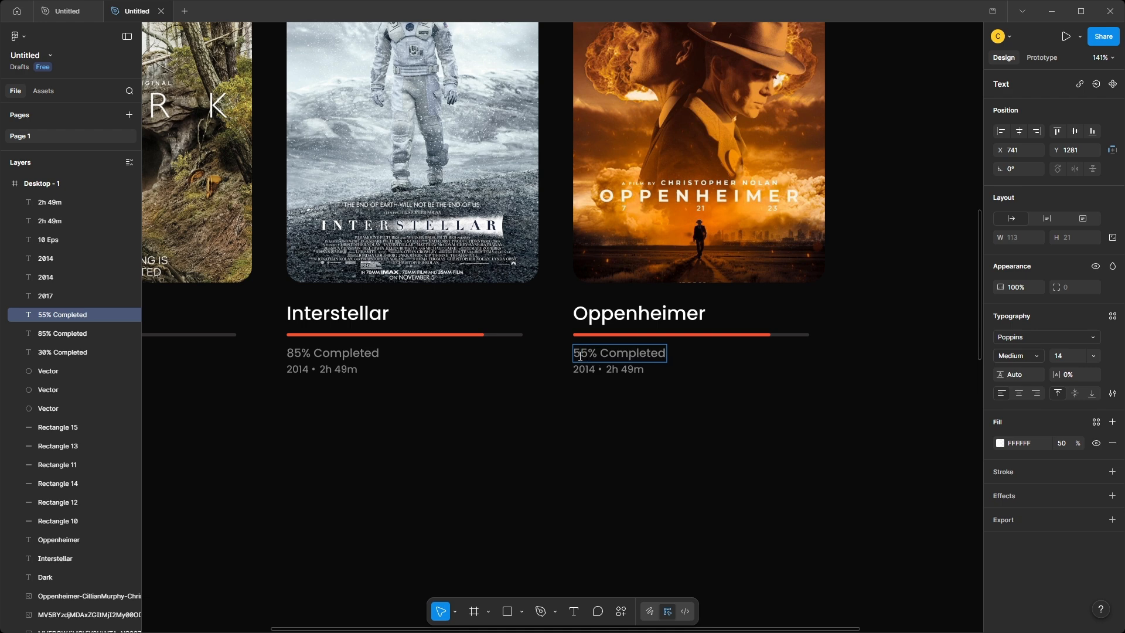
pyautogui.doubleClick(590, 370)
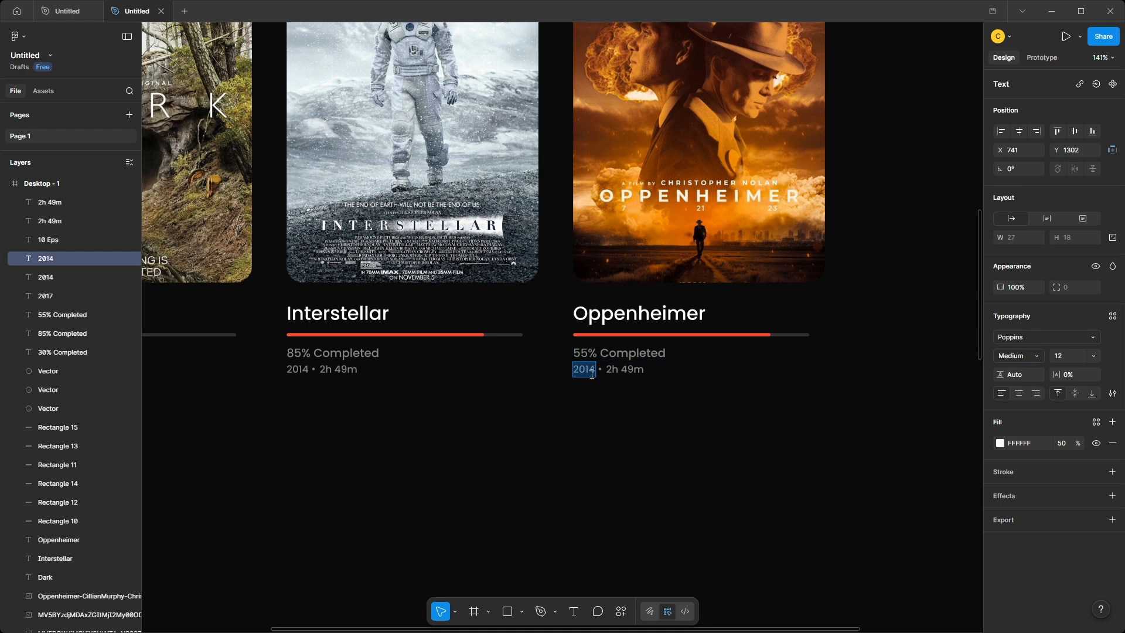
pyautogui.doubleClick(624, 369)
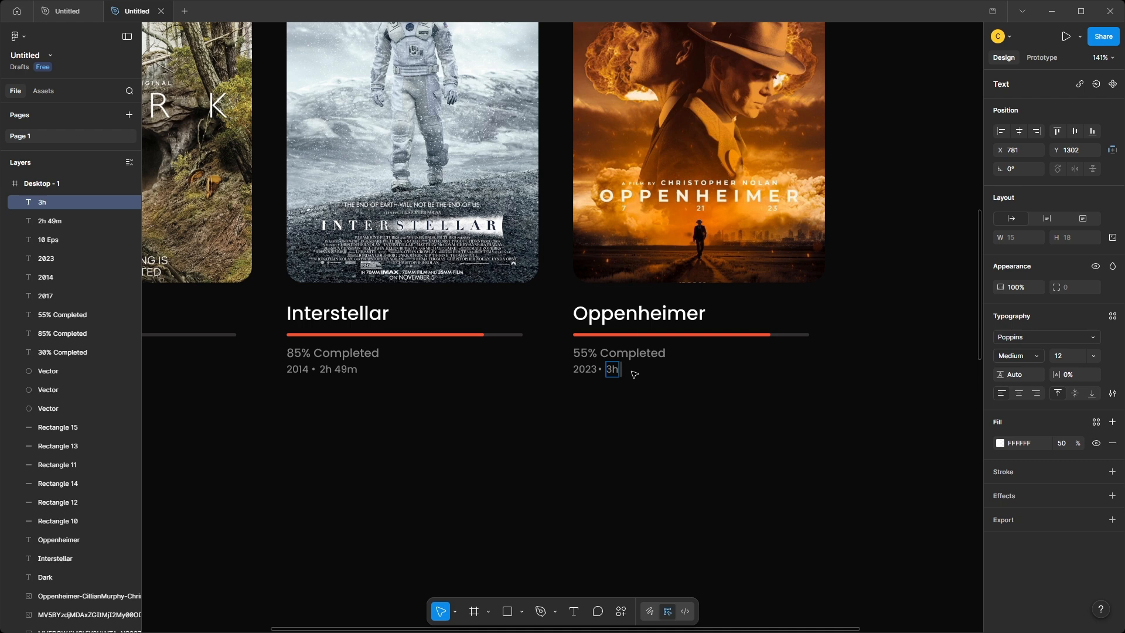
# Shorten the red progress fill under Oppenheimer to roughly half the length of its track.
pyautogui.click(768, 334)
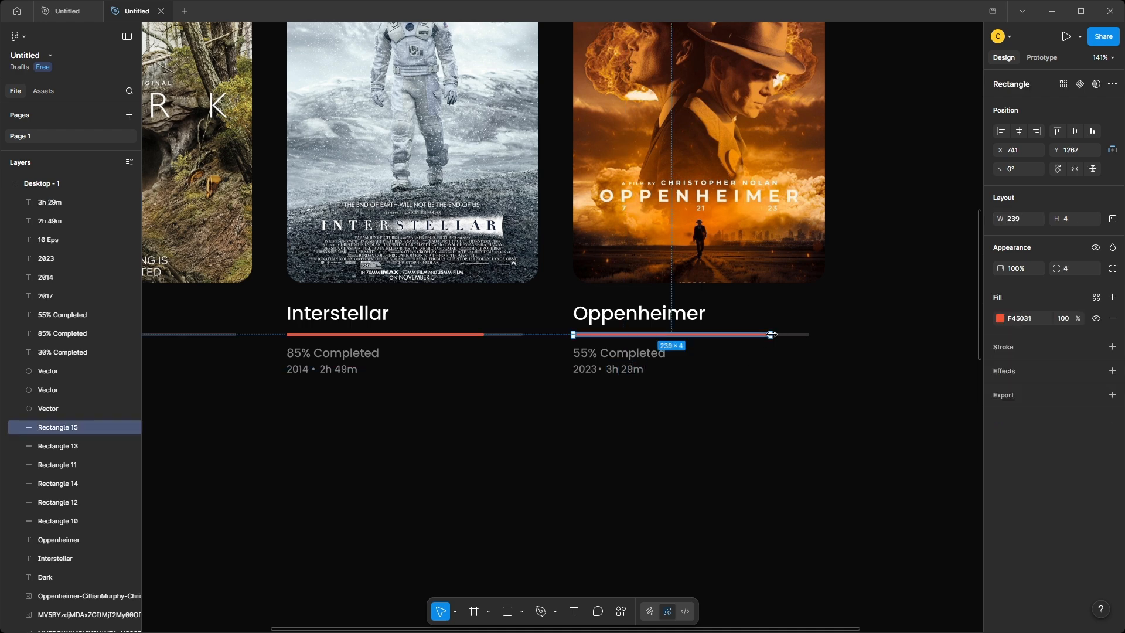
pyautogui.moveTo(770, 334); pyautogui.dragTo(680, 334)
pyautogui.click(701, 372)
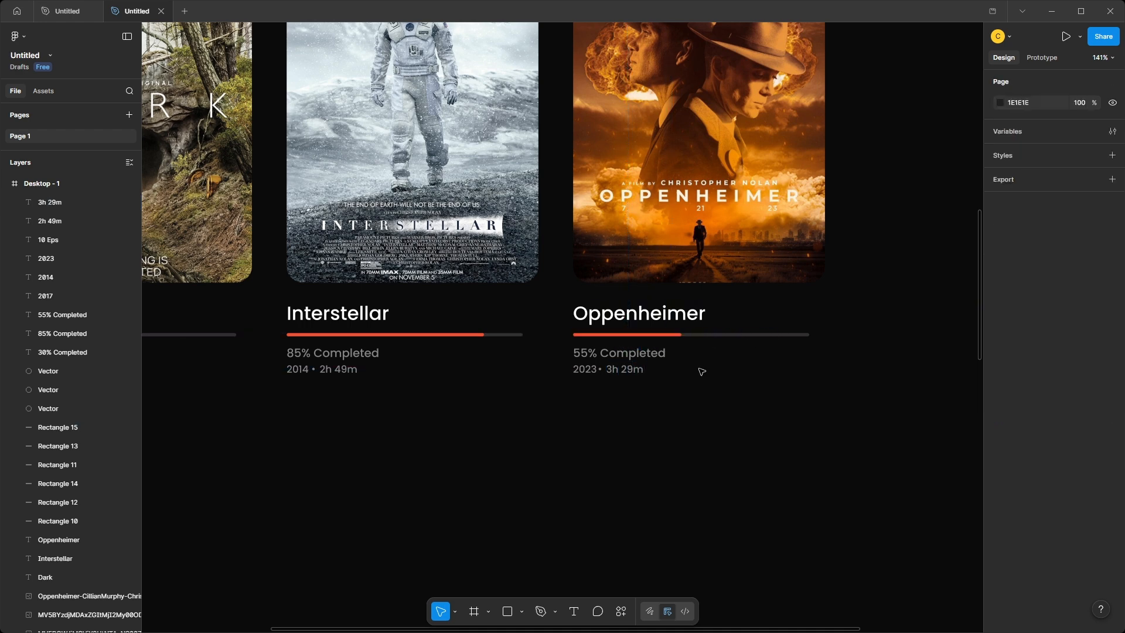
# Paste the "Trending Now" heading with its icon and subtitle and place it below the Continue Watching row, aligned left.
pyautogui.scroll(-5, 701, 372)
pyautogui.scroll(-4, 709, 317)
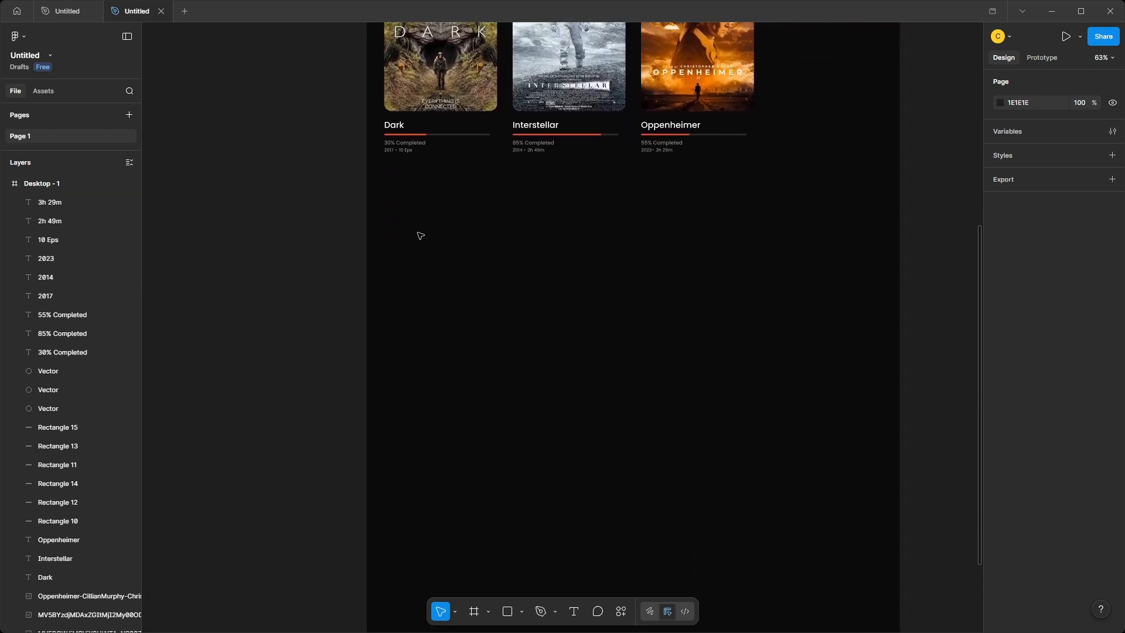
pyautogui.hotkey('ctrl', 'v')
pyautogui.moveTo(573, 326); pyautogui.dragTo(451, 201)
pyautogui.scroll(-2, 452, 202)
pyautogui.scroll(2, 452, 201)
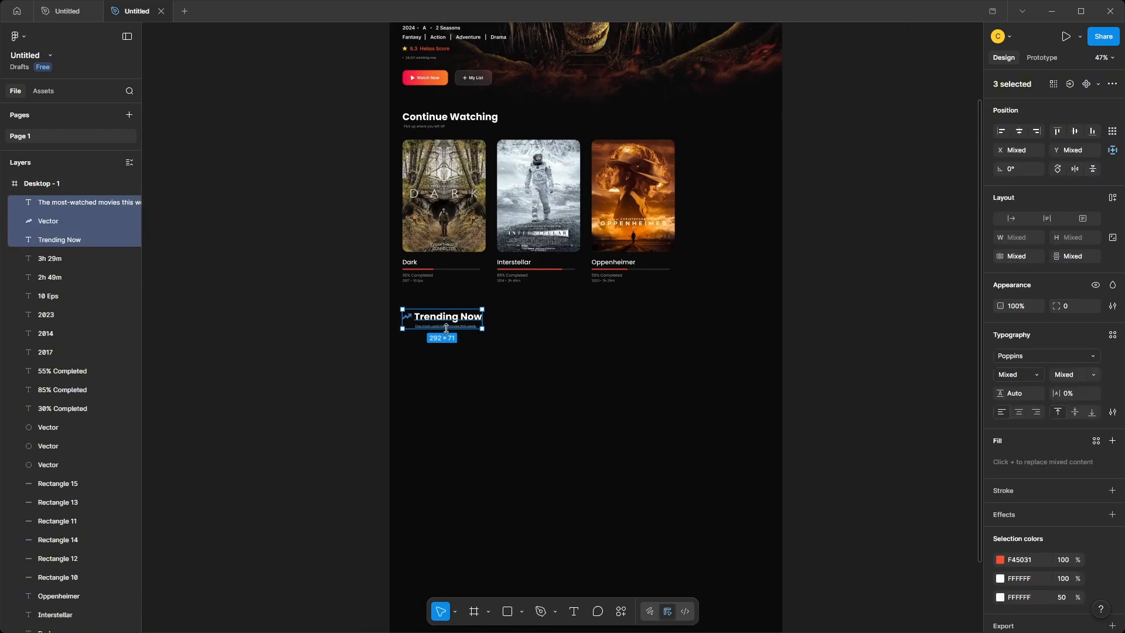
pyautogui.moveTo(447, 321); pyautogui.dragTo(444, 314)
pyautogui.click(444, 363)
# Paste the four trending posters and place the row under the Trending Now heading.
pyautogui.scroll(-5, 445, 363)
pyautogui.scroll(3, 447, 354)
pyautogui.hotkey('ctrl', 'v')
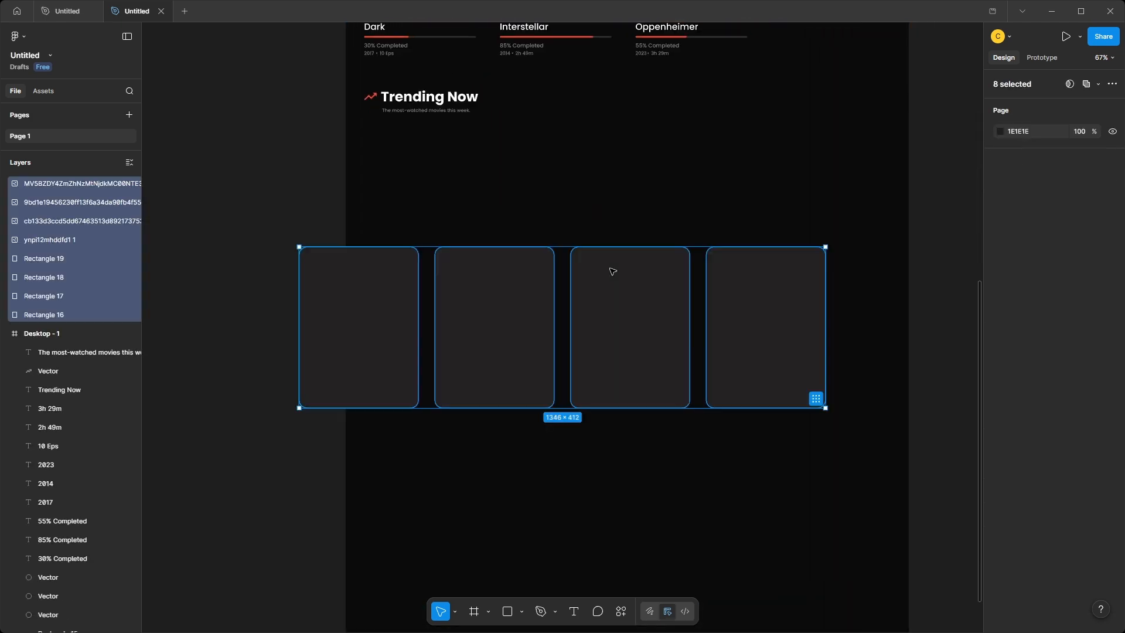
pyautogui.moveTo(622, 319); pyautogui.dragTo(685, 211)
pyautogui.click(630, 366)
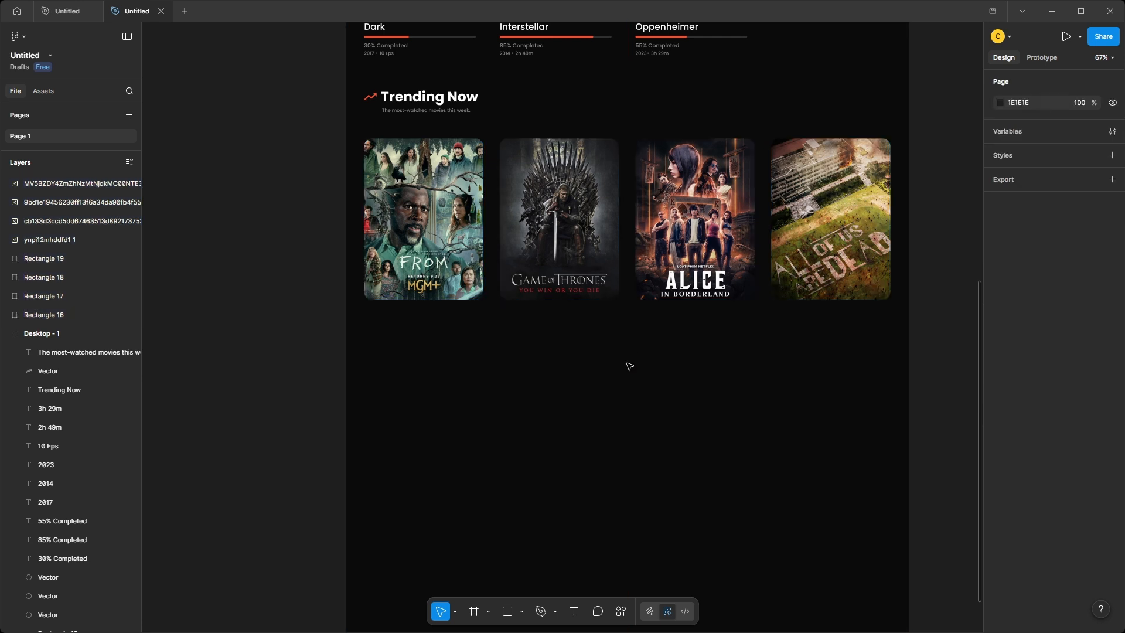
# Add the title "From" below the first trending poster in Poppins Medium at size 23, near the poster's left edge.
pyautogui.click(404, 358)
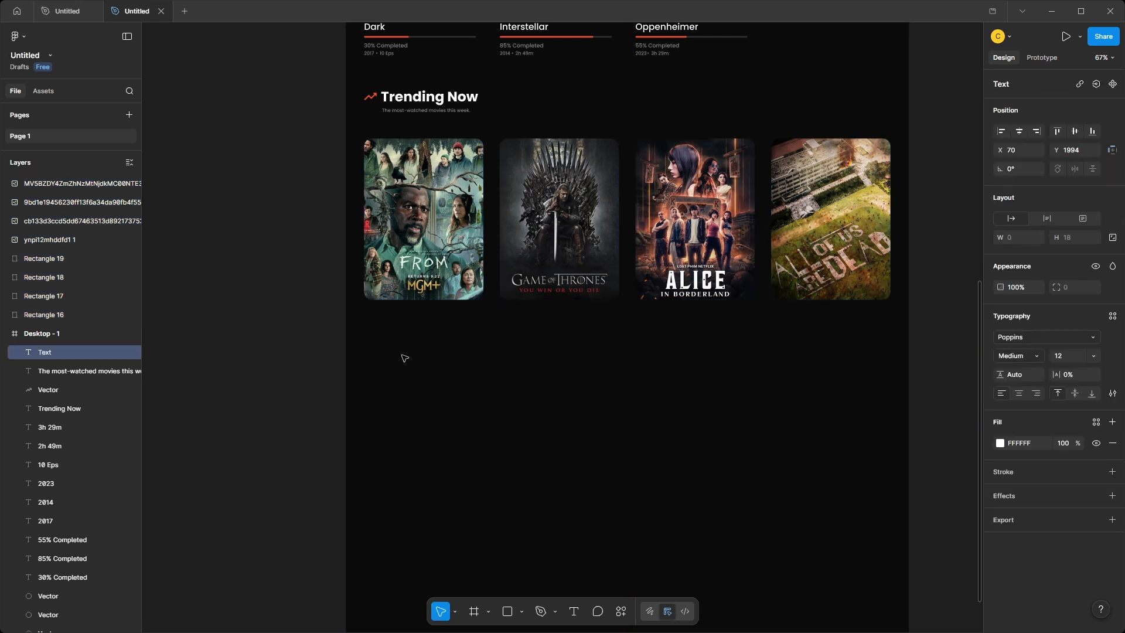
pyautogui.press('Escape')
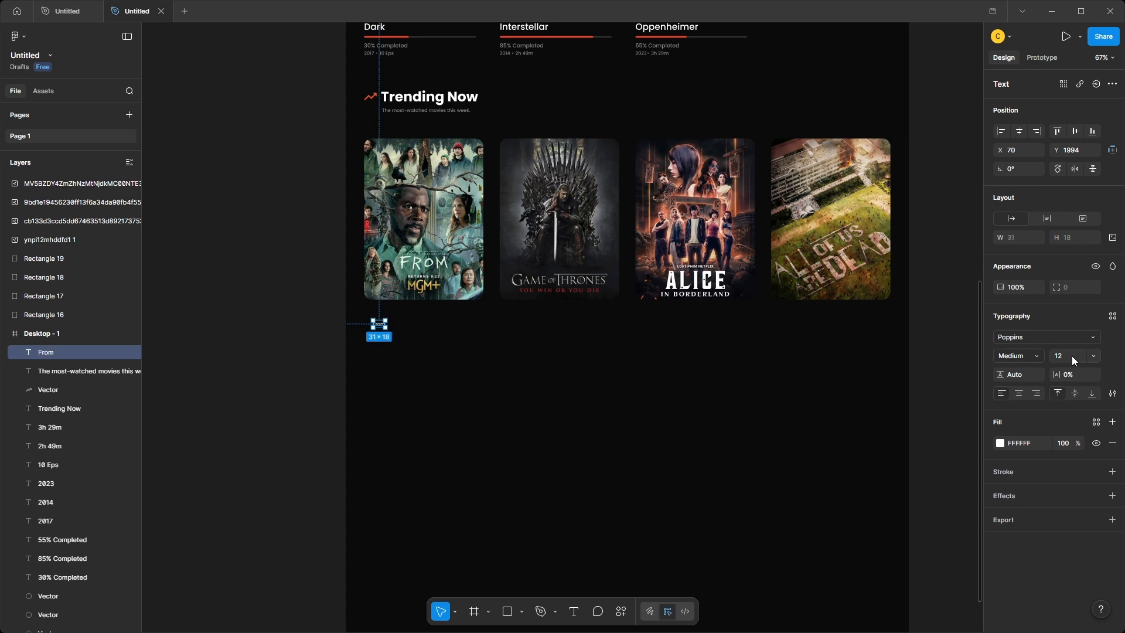
pyautogui.press('Return')
pyautogui.scroll(4, 399, 380)
pyautogui.moveTo(374, 282); pyautogui.dragTo(371, 276)
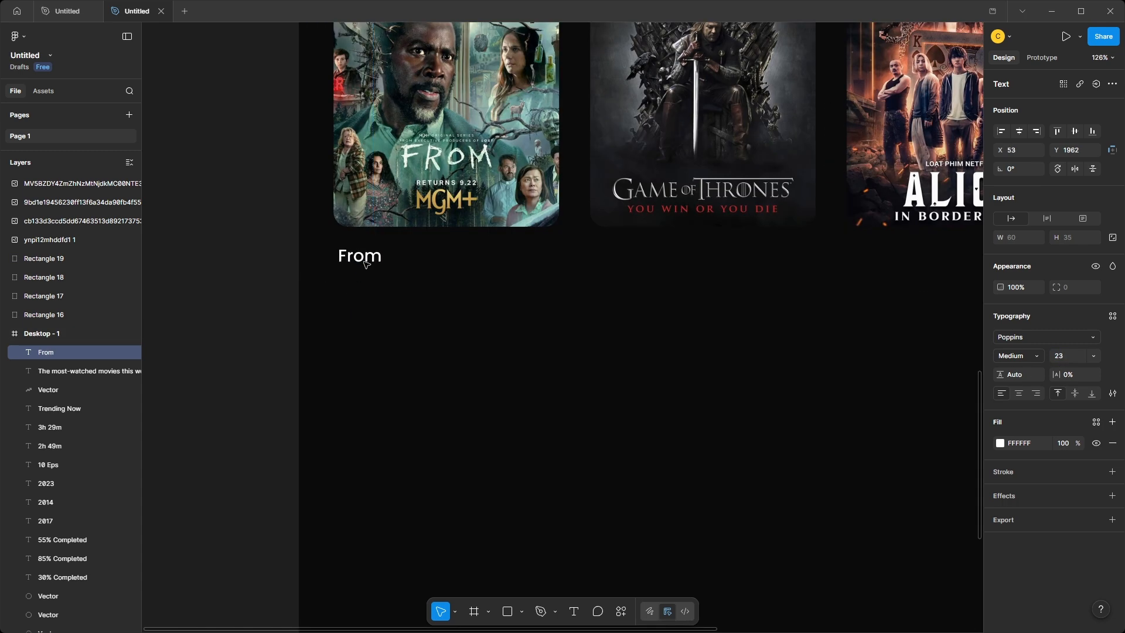
# Move the four trending poster images and their rectangles into the Desktop - 1 frame, and nudge the From title closer to its poster.
pyautogui.click(59, 184)
pyautogui.keyDown('shift'); pyautogui.click(58, 244); pyautogui.keyUp('shift')
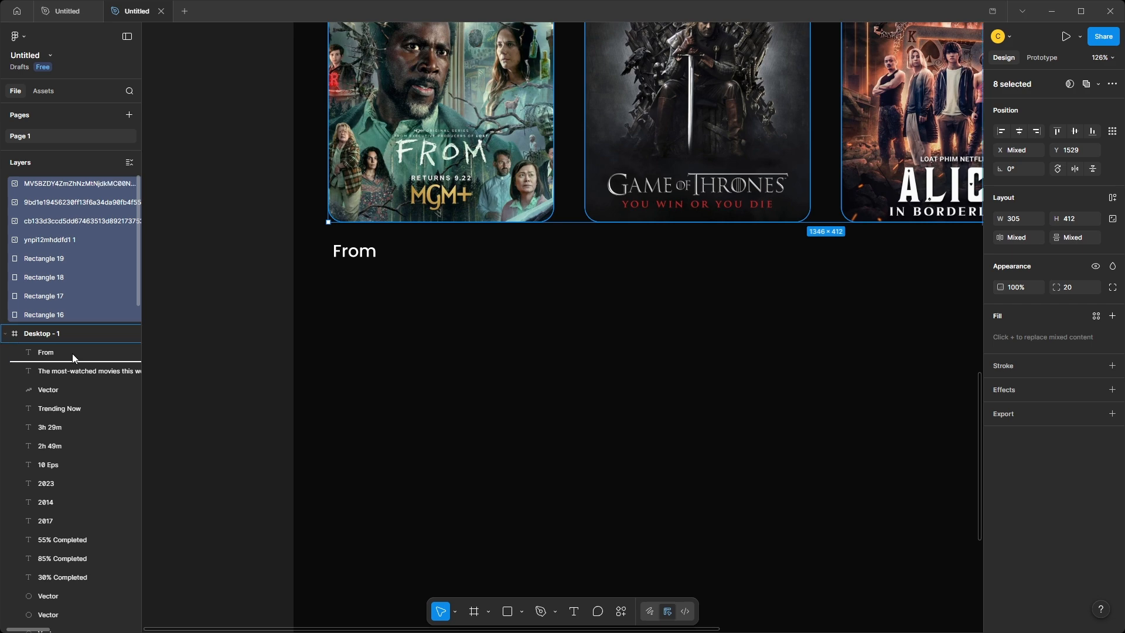
pyautogui.moveTo(72, 353); pyautogui.dragTo(74, 354)
pyautogui.click(354, 251)
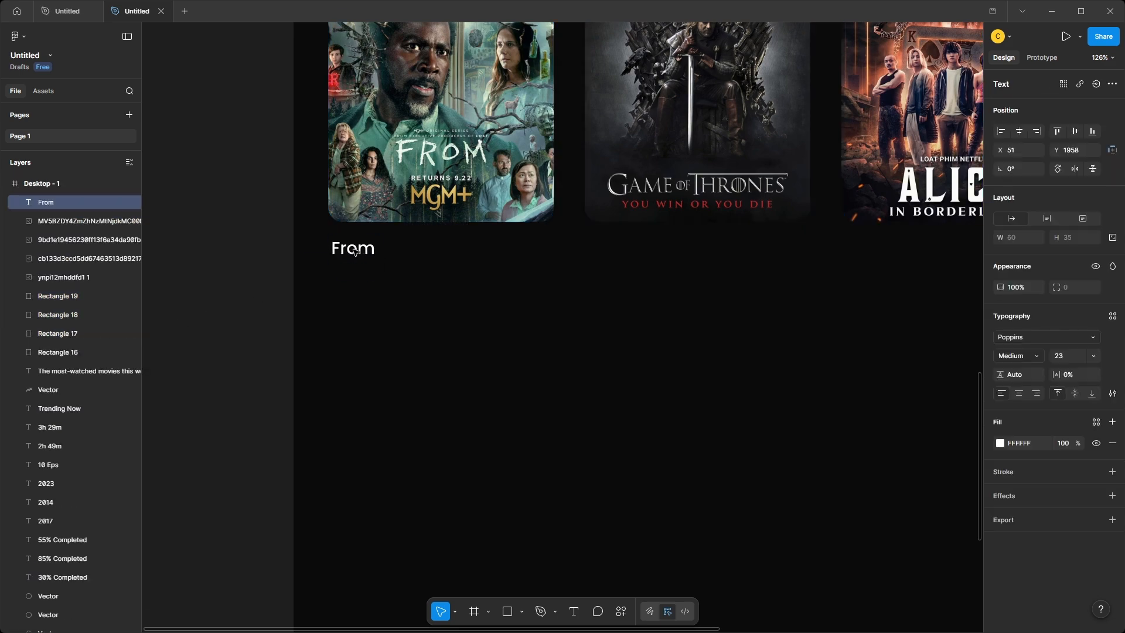
# Align the From title with its poster's left edge and paste the details line "2022 • 10 Eps" beneath it.
pyautogui.moveTo(353, 251); pyautogui.dragTo(351, 253)
pyautogui.click(334, 281)
pyautogui.hotkey('ctrl', 'v')
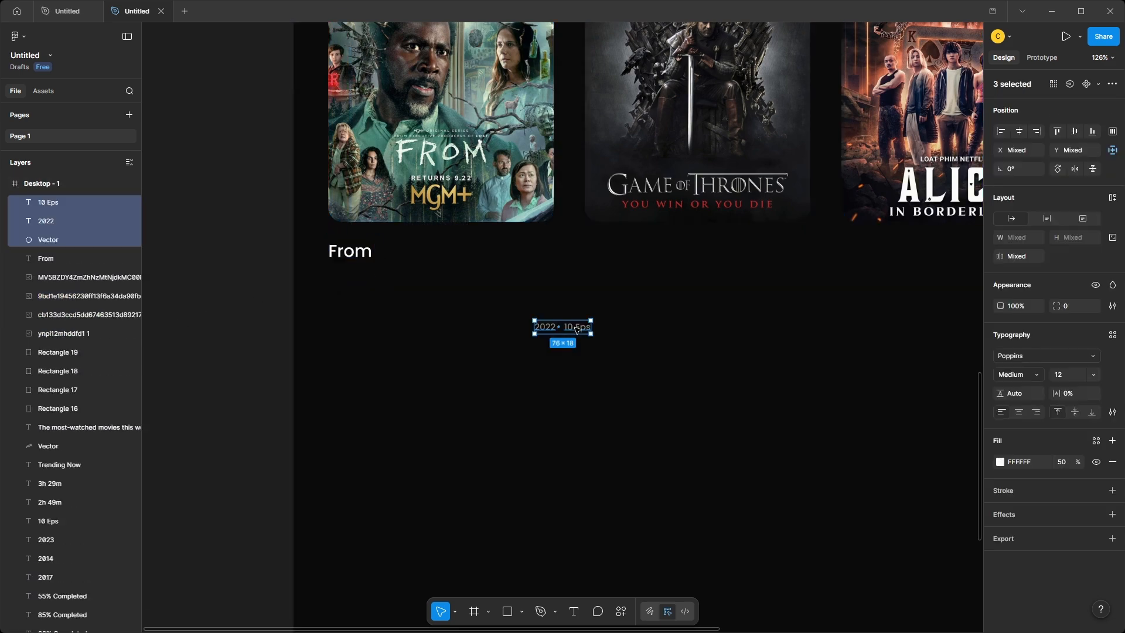
pyautogui.moveTo(577, 329); pyautogui.dragTo(371, 273)
# Duplicate the From title and details line under the second trending poster and retitle the copy "Game of Thrones".
pyautogui.moveTo(300, 242); pyautogui.dragTo(428, 314)
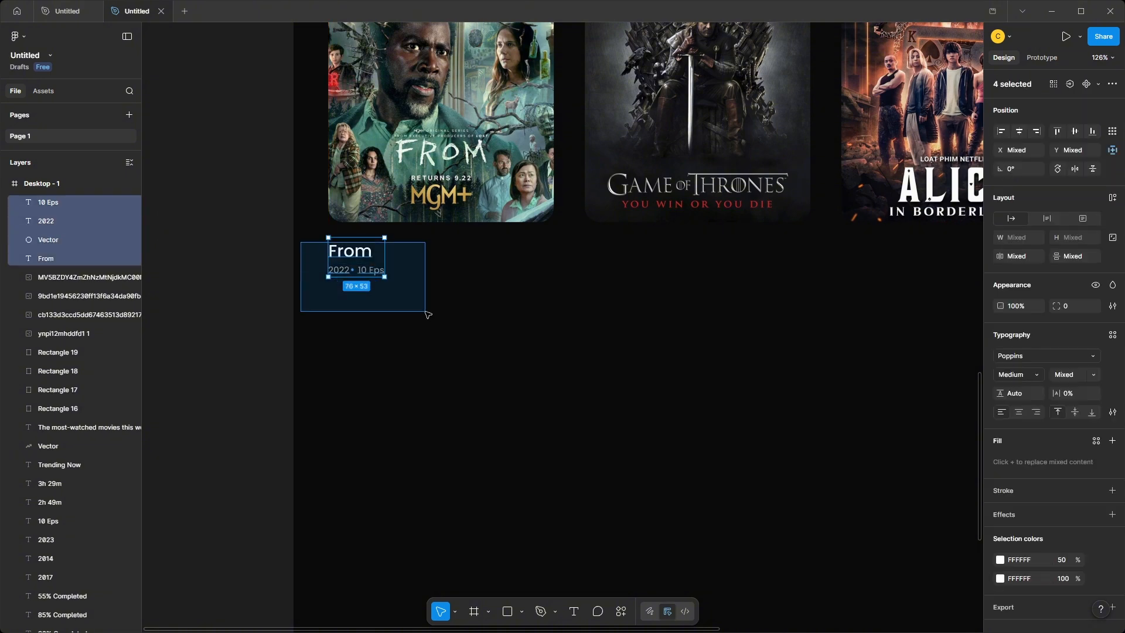
pyautogui.moveTo(364, 271); pyautogui.dragTo(620, 270)
pyautogui.doubleClick(606, 251)
pyautogui.write('Game')
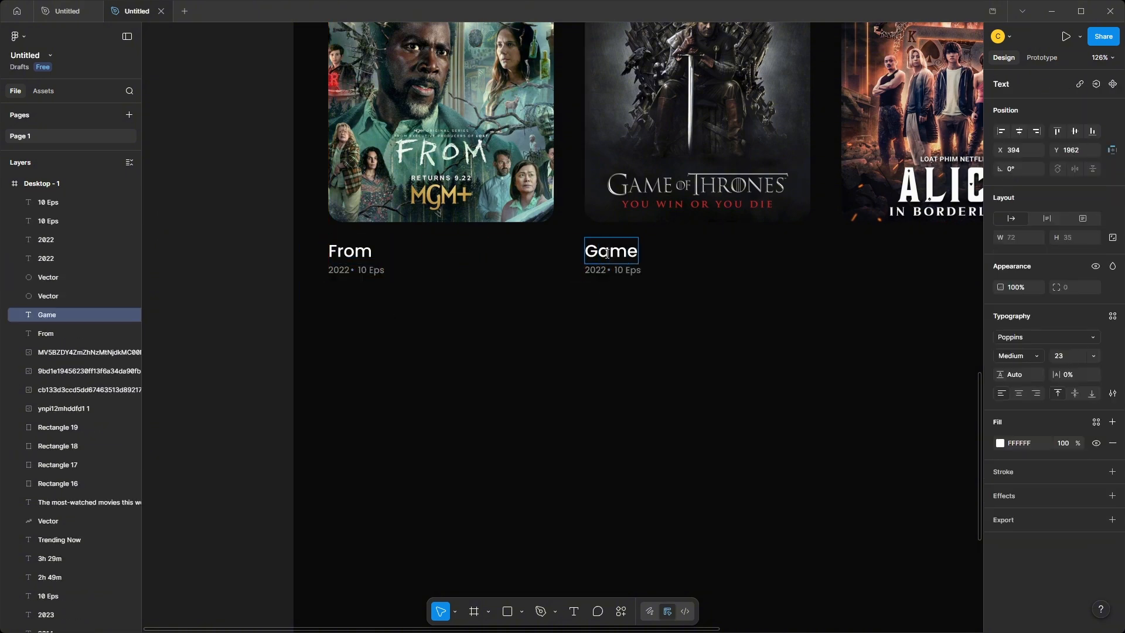
pyautogui.write(' of Thrones')
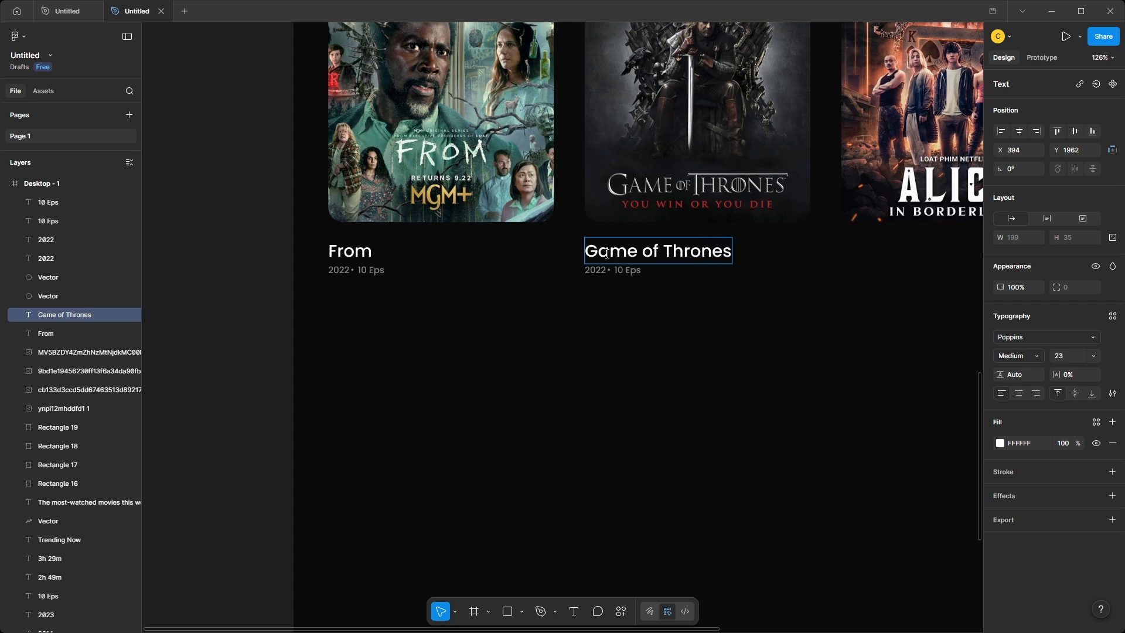
# Set the year under the Game of Thrones title to 2011, keeping "10 Eps" as the episode text.
pyautogui.click(606, 270)
pyautogui.doubleClick(606, 270)
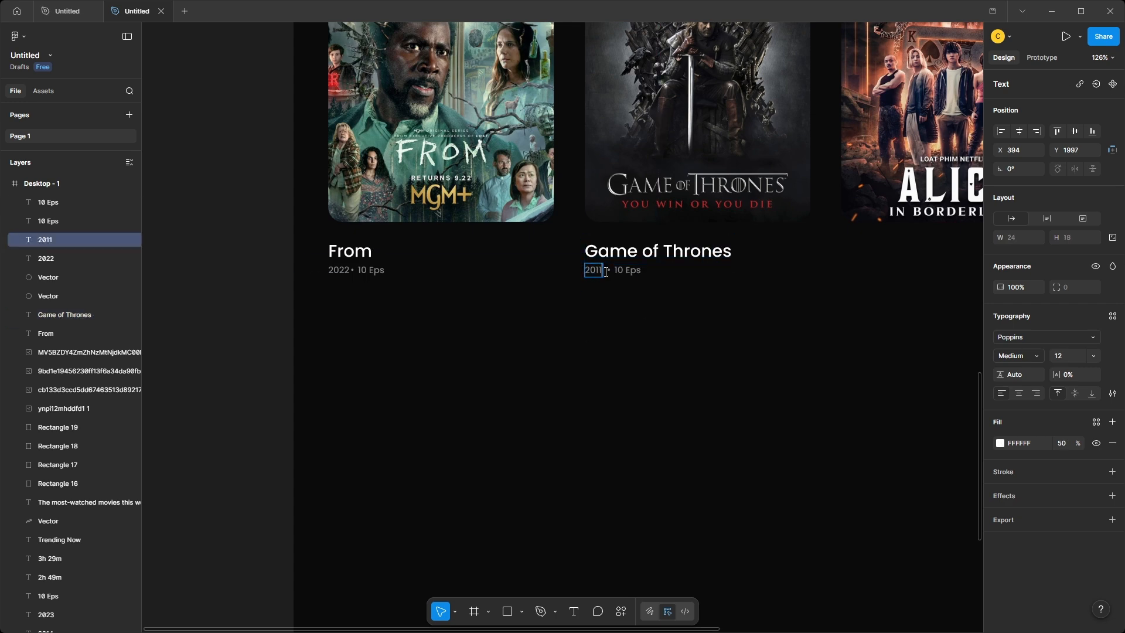
pyautogui.write('2011')
pyautogui.click(620, 271)
pyautogui.doubleClick(625, 272)
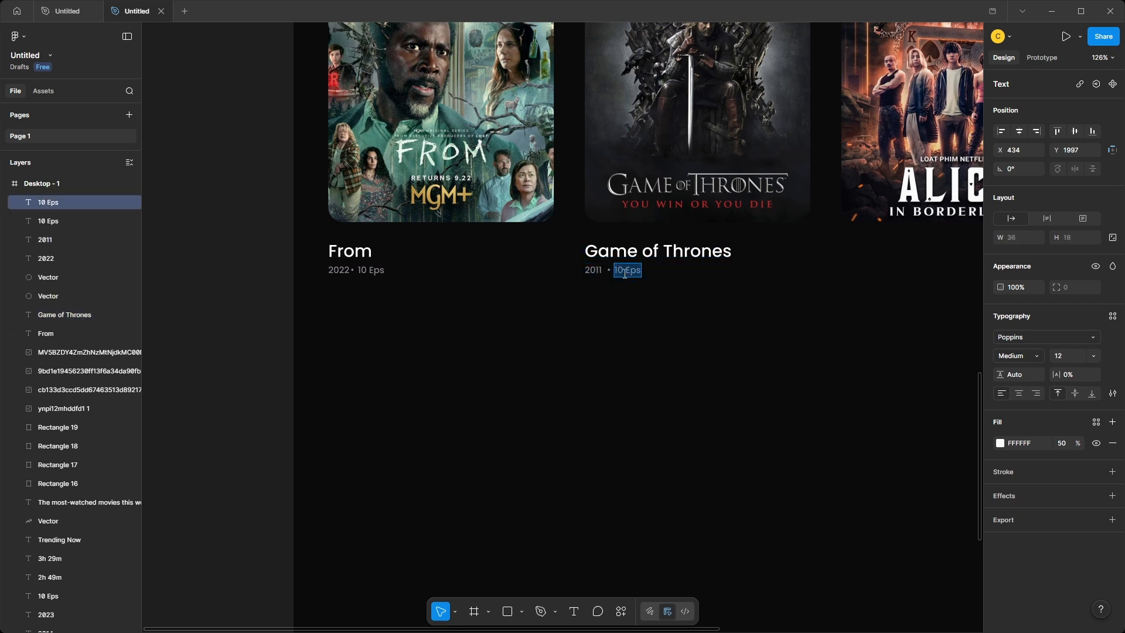
pyautogui.press('Escape')
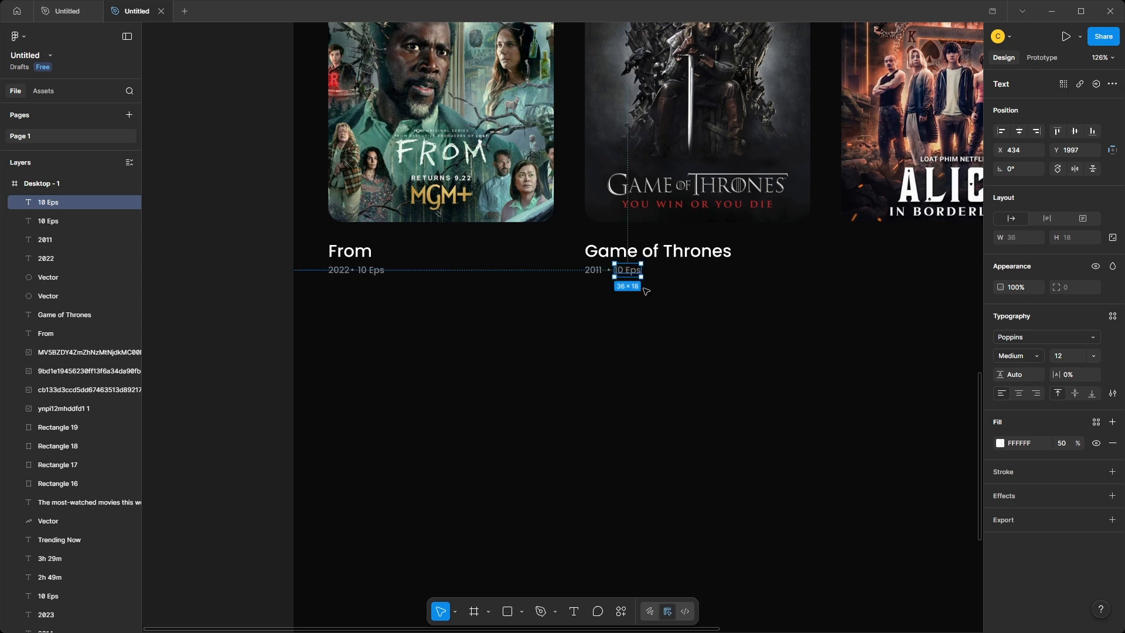
# Duplicate the Game of Thrones caption under the third trending poster and retitle the copy "Alice in Borderland".
pyautogui.hscroll(5, 624, 273)
pyautogui.moveTo(248, 334); pyautogui.dragTo(600, 253)
pyautogui.doubleClick(580, 251)
pyautogui.doubleClick(580, 252)
pyautogui.write('Alice in Borderland')
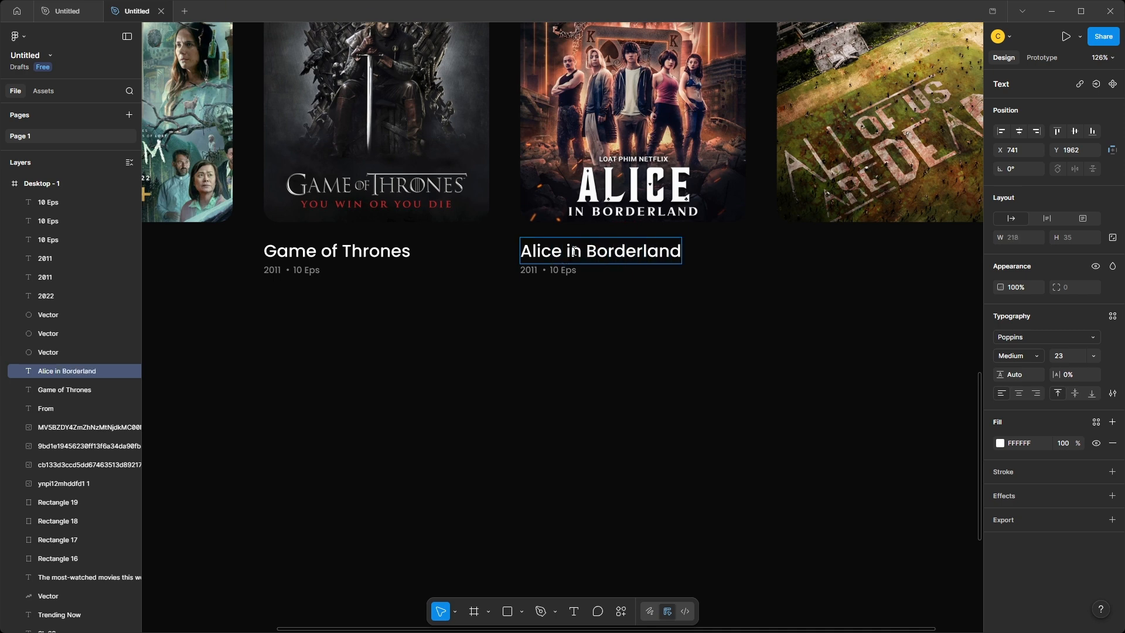
pyautogui.press('Escape')
# Set the Alice in Borderland details to year 2023 and "8 Eps".
pyautogui.doubleClick(531, 271)
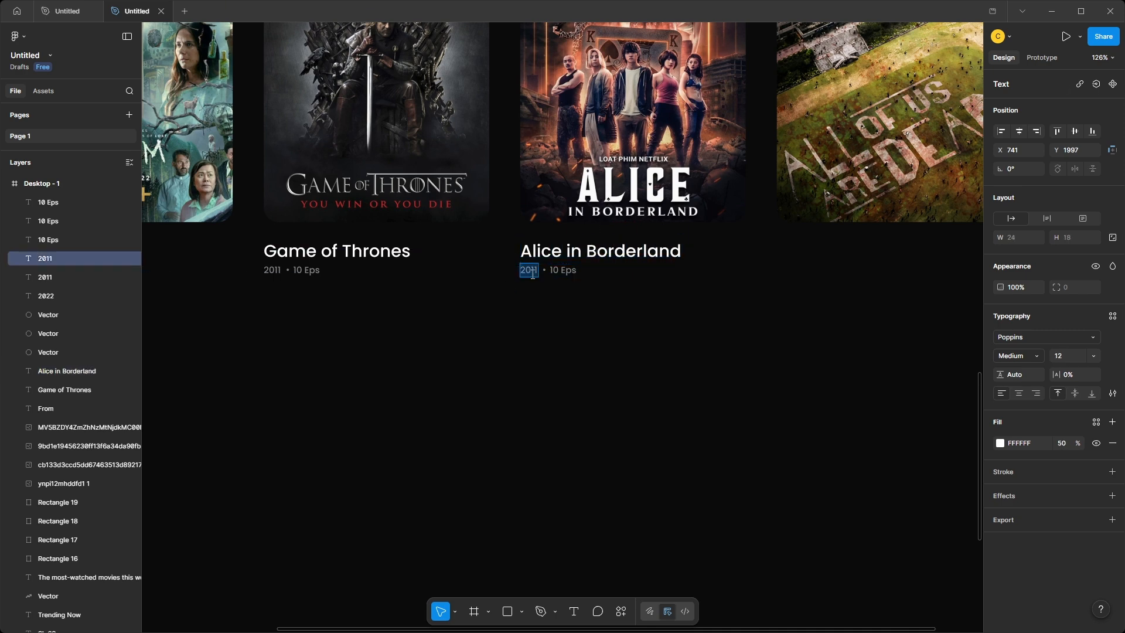
pyautogui.click(564, 270)
pyautogui.doubleClick(566, 270)
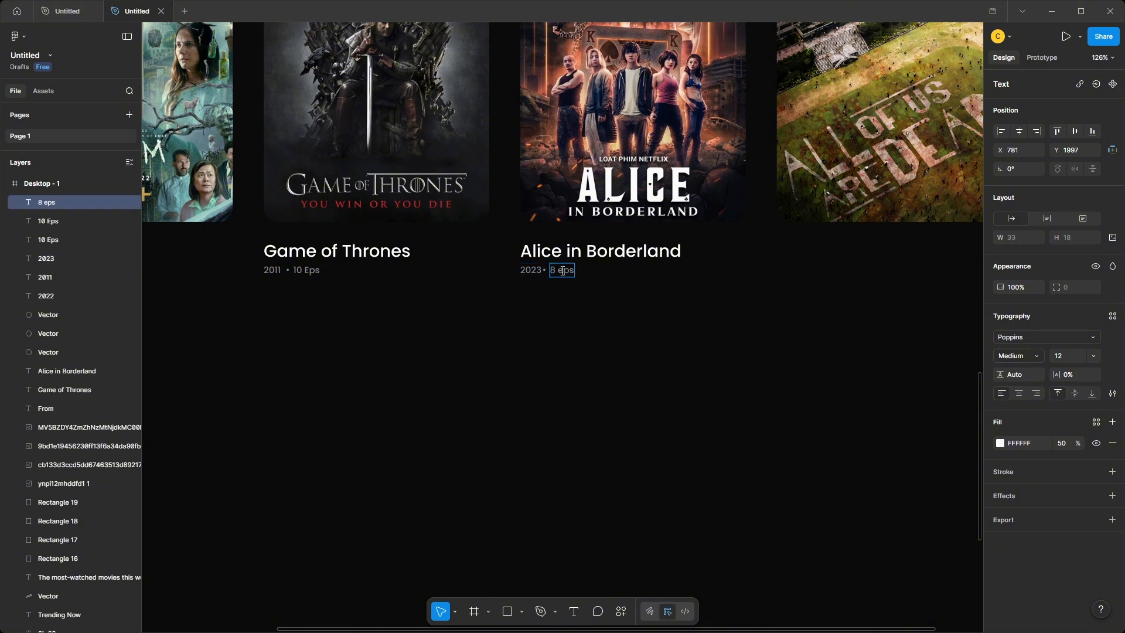
pyautogui.press('Escape')
# Duplicate the Alice in Borderland caption under the fourth trending poster and retitle the copy "All of us are Dead".
pyautogui.moveTo(503, 337); pyautogui.dragTo(675, 240)
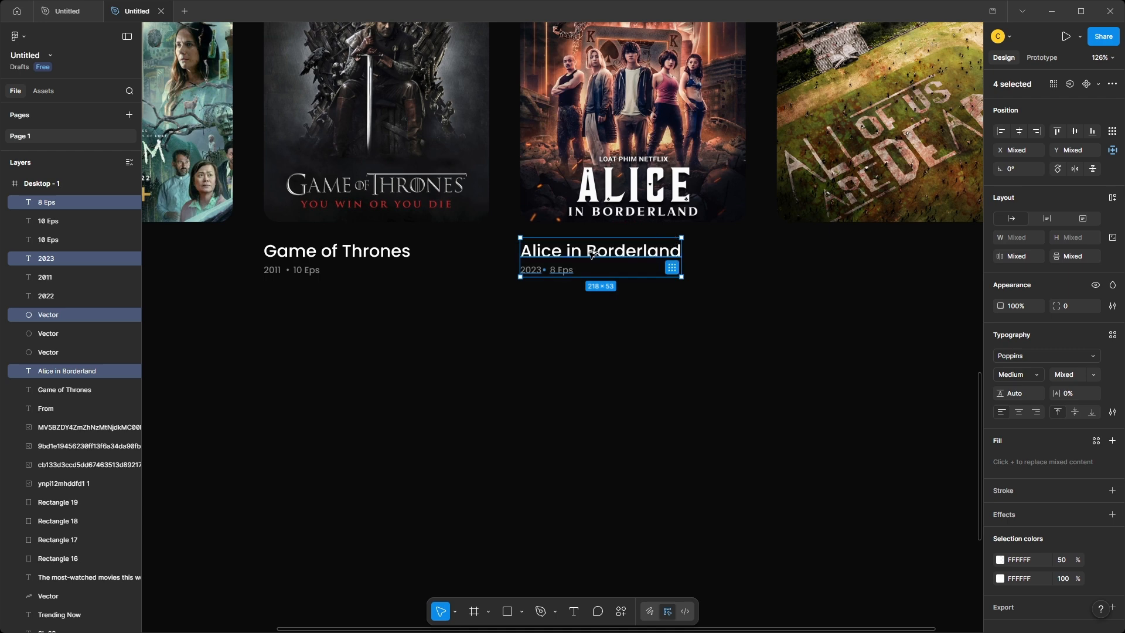
pyautogui.moveTo(565, 256); pyautogui.dragTo(821, 256)
pyautogui.doubleClick(821, 256)
pyautogui.write('A')
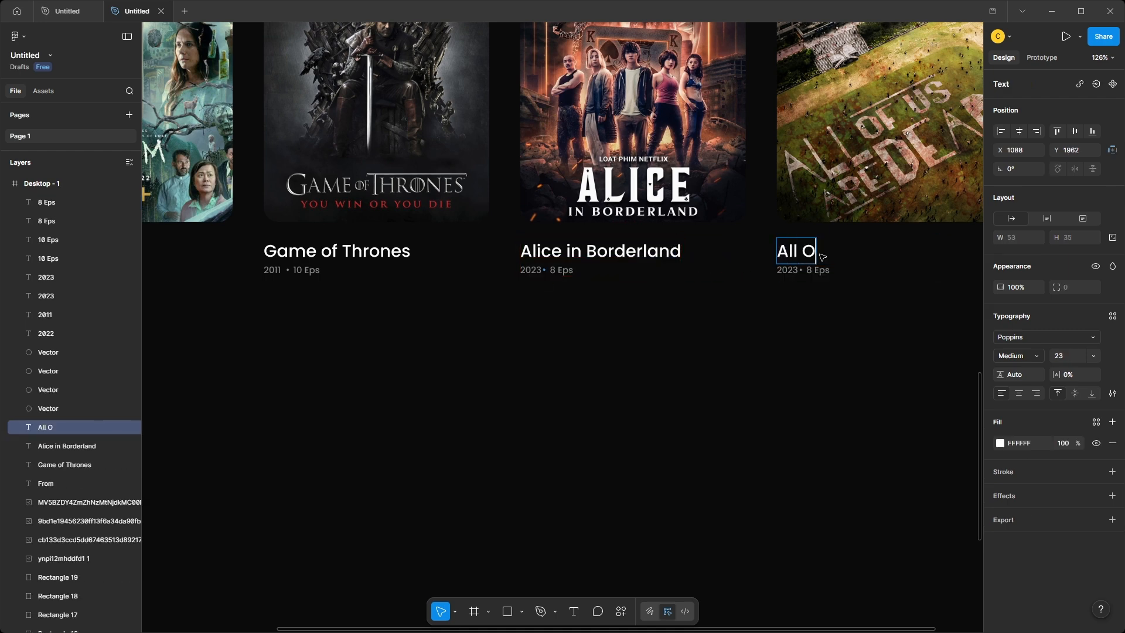
pyautogui.write('ll of us')
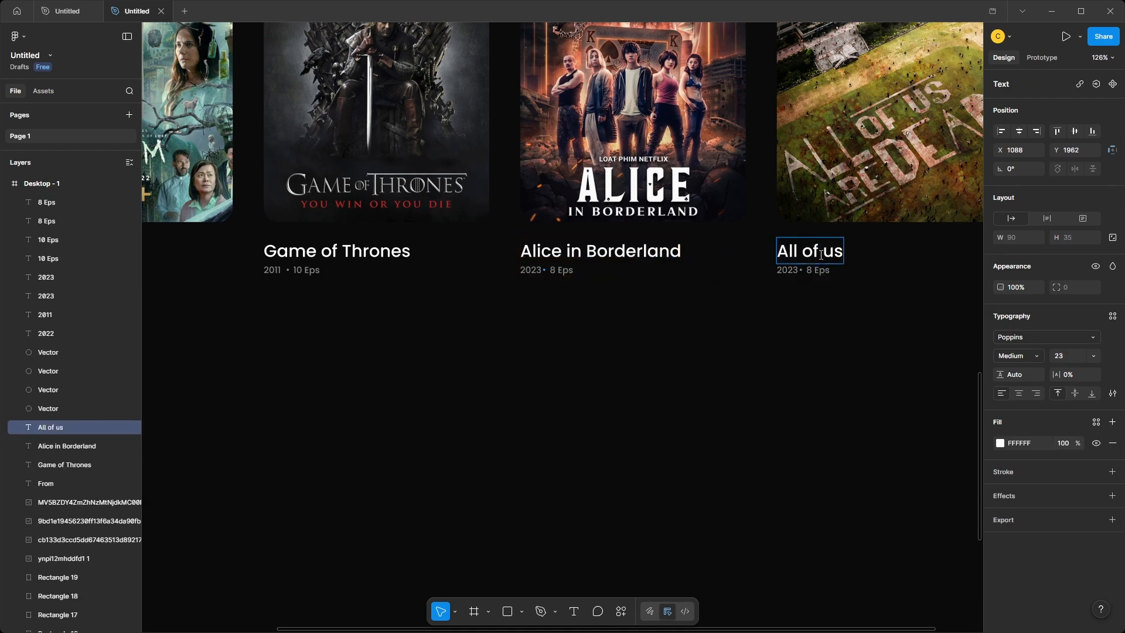
pyautogui.write(' are Dead')
# Set the All of us are Dead details to year 2022 and "12 Eps".
pyautogui.hscroll(2, 837, 269)
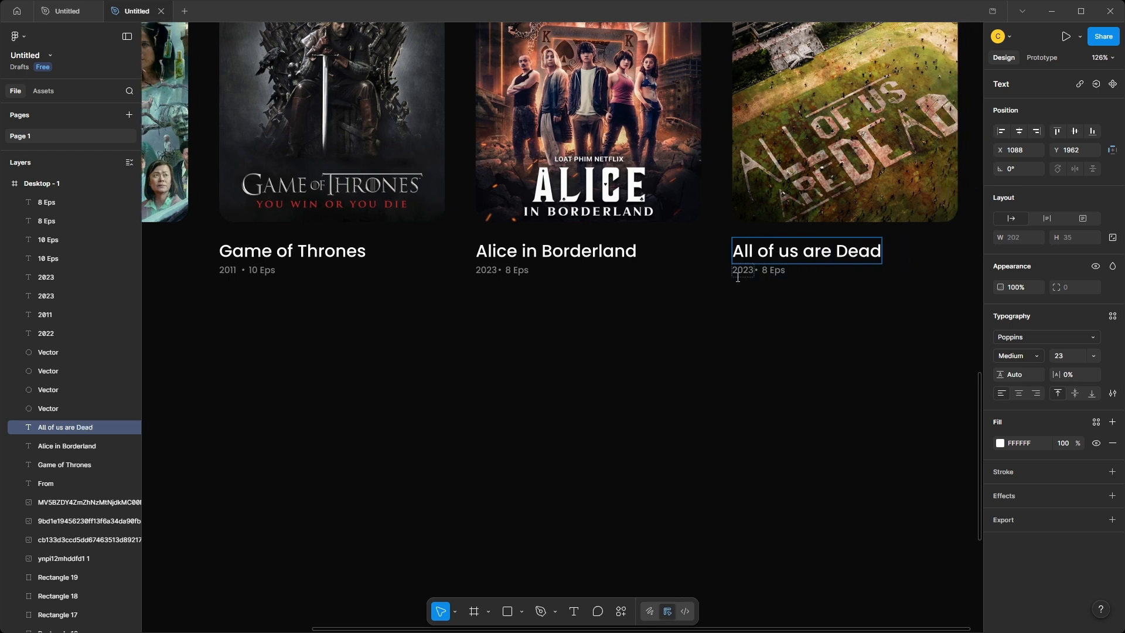
pyautogui.doubleClick(743, 270)
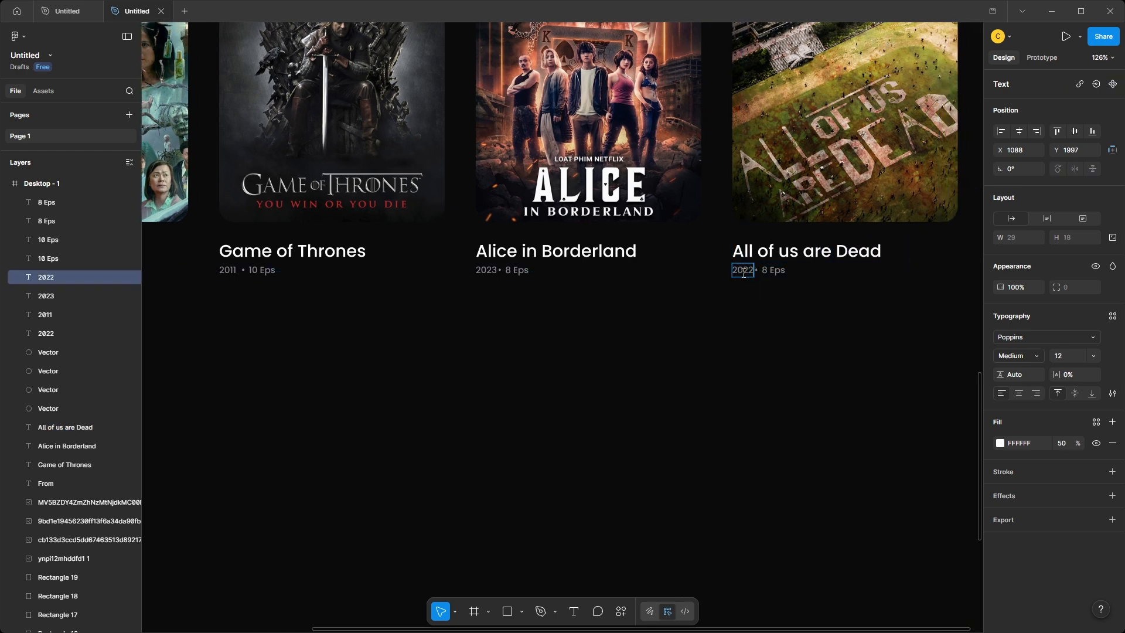
pyautogui.doubleClick(766, 270)
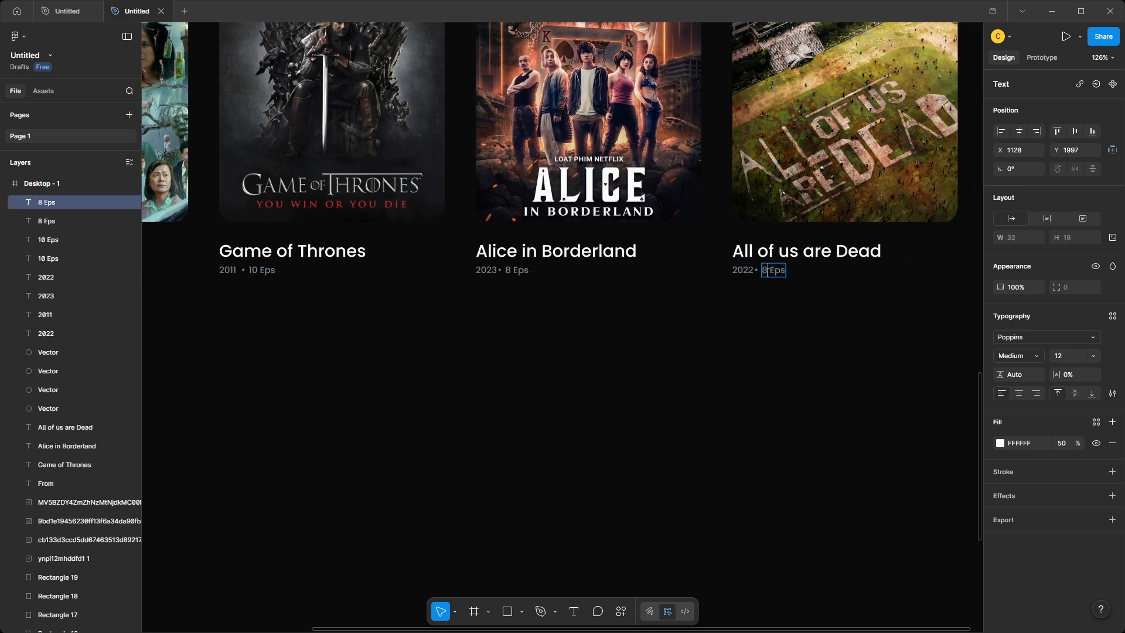
pyautogui.click(806, 314)
pyautogui.scroll(-6, 807, 314)
pyautogui.moveTo(813, 329); pyautogui.dragTo(757, 351)
pyautogui.moveTo(389, 185); pyautogui.dragTo(792, 322)
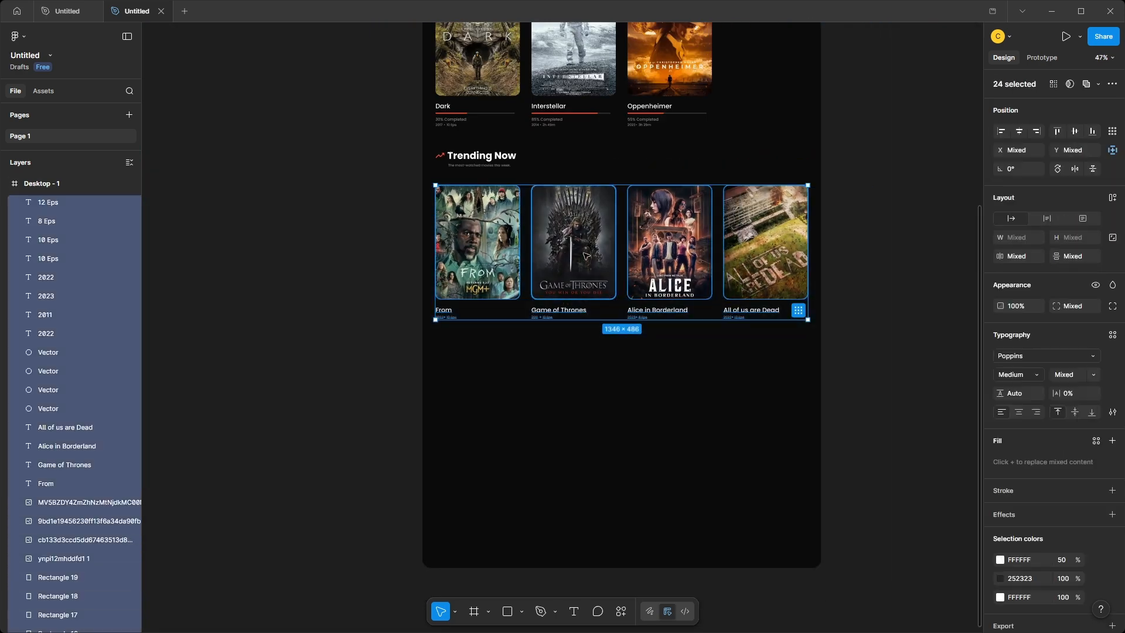
pyautogui.click(834, 246)
# Paste the orange "See More" link and place it above the fourth trending poster, flush with the row's right edge.
pyautogui.scroll(3, 834, 246)
pyautogui.hotkey('ctrl', 'v')
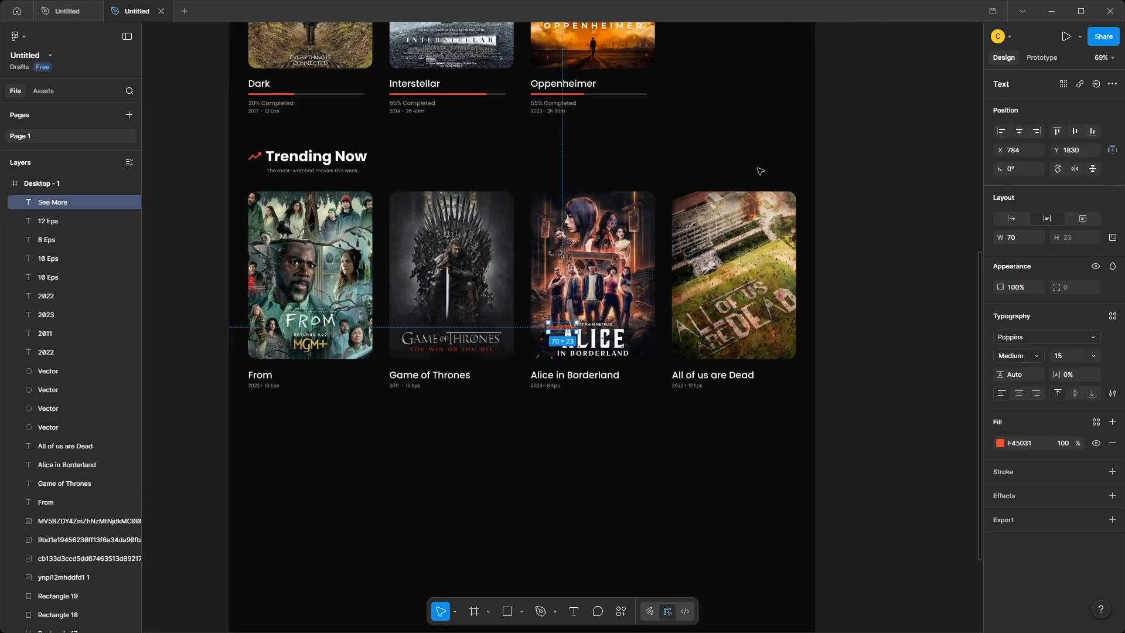
pyautogui.moveTo(568, 330); pyautogui.dragTo(786, 170)
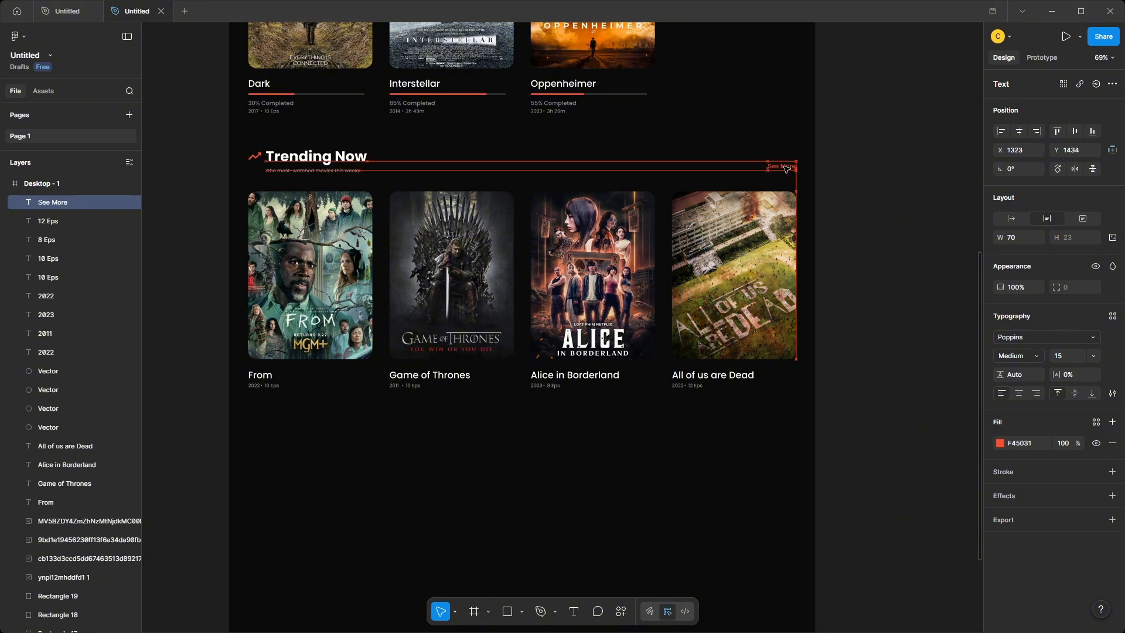
pyautogui.click(874, 226)
# Paste the "New Releases" heading with its subtitle "Fresh content just for you" and place it below the Trending Now row, aligned left.
pyautogui.scroll(-2, 873, 226)
pyautogui.hotkey('ctrl', 'v')
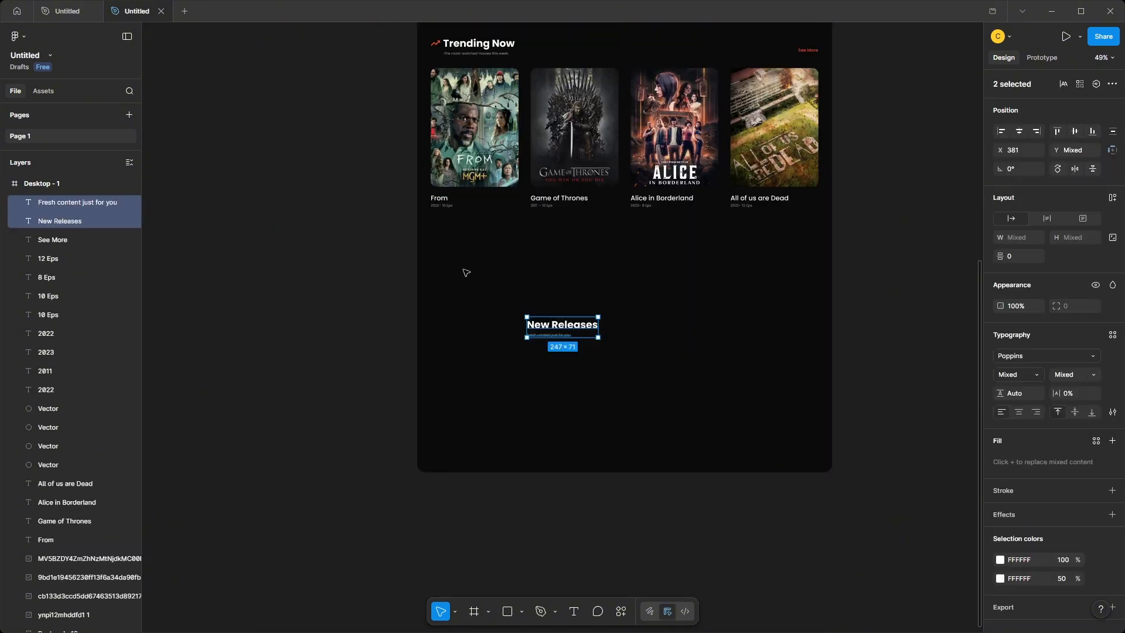
pyautogui.moveTo(576, 327); pyautogui.dragTo(484, 241)
# Extend the Desktop - 1 frame downward to make room for more sections.
pyautogui.click(507, 265)
pyautogui.scroll(-4, 507, 264)
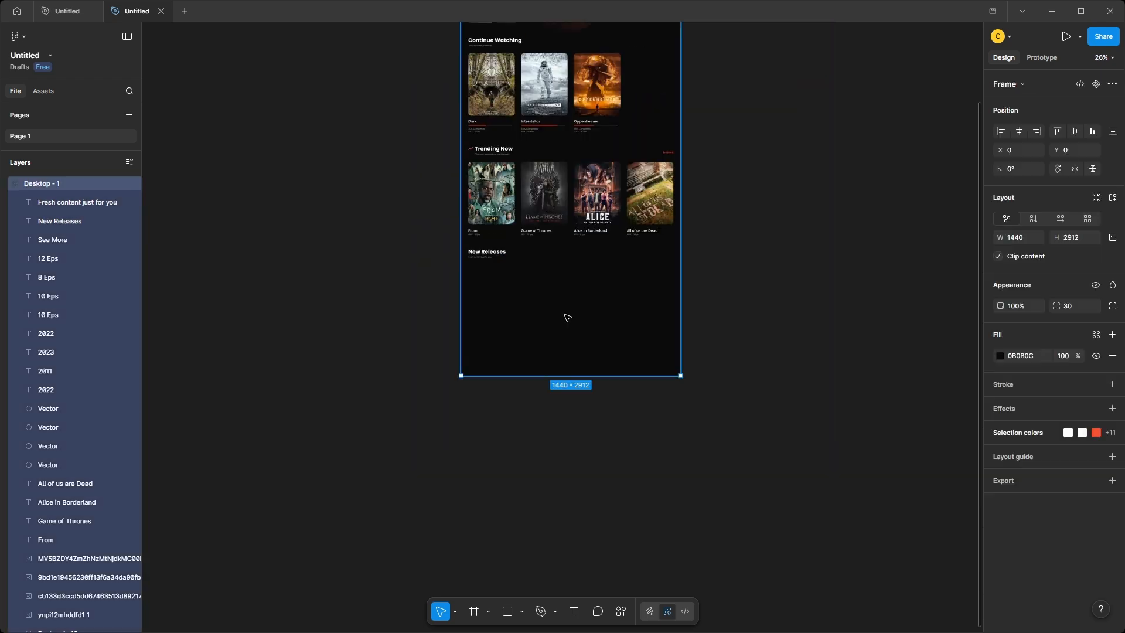
pyautogui.moveTo(610, 376); pyautogui.dragTo(617, 585)
# Paste the four new-release posters with their rectangles into the Desktop - 1 frame and place the row just below the New Releases heading.
pyautogui.scroll(5, 533, 352)
pyautogui.moveTo(539, 339); pyautogui.dragTo(518, 333)
pyautogui.hotkey('ctrl', 'v')
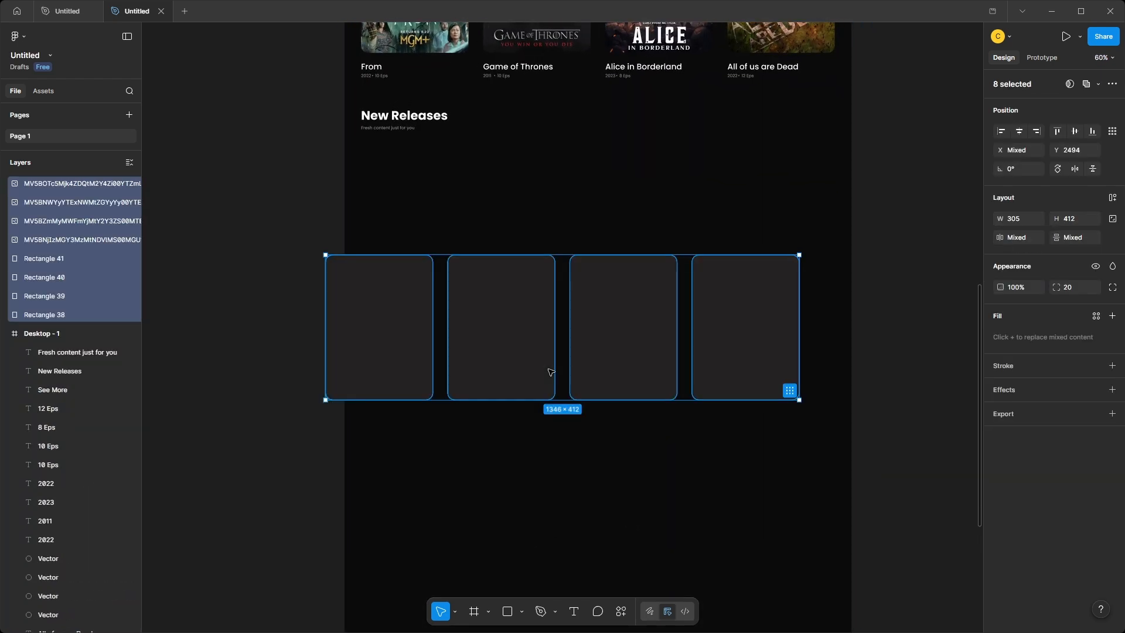
pyautogui.moveTo(550, 372); pyautogui.dragTo(585, 269)
pyautogui.moveTo(74, 290); pyautogui.dragTo(74, 299)
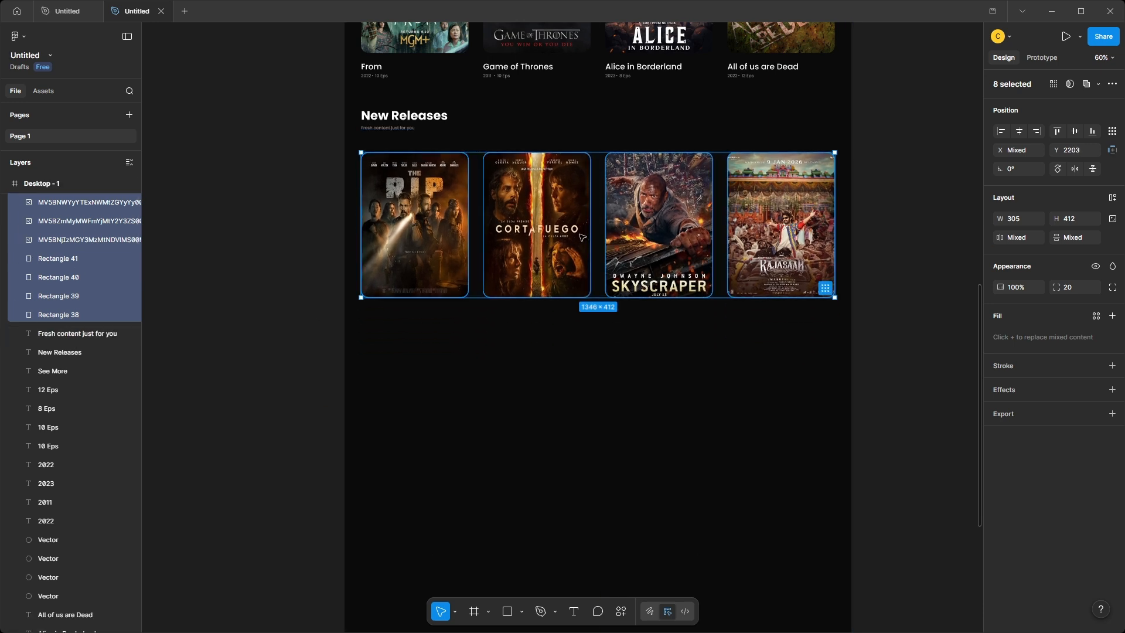
pyautogui.moveTo(631, 246); pyautogui.dragTo(631, 238)
# Paste the "The RIP" caption below the first new-release poster and duplicate it under the second, retitled "Fire Break".
pyautogui.hotkey('ctrl', 'v')
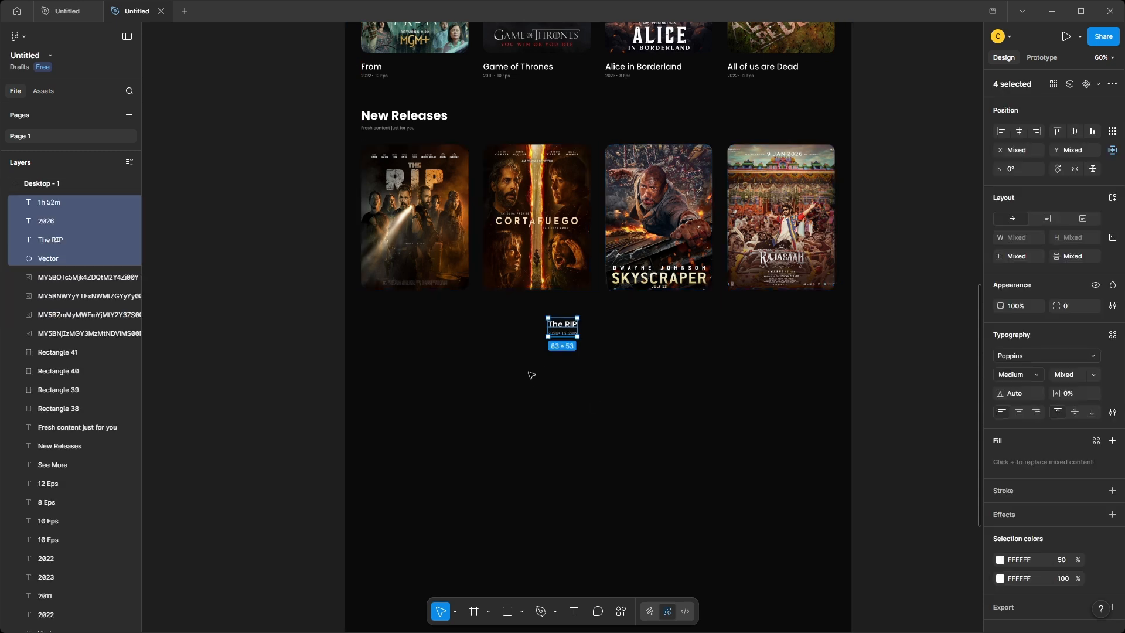
pyautogui.moveTo(567, 326); pyautogui.dragTo(500, 312)
pyautogui.doubleClick(505, 304)
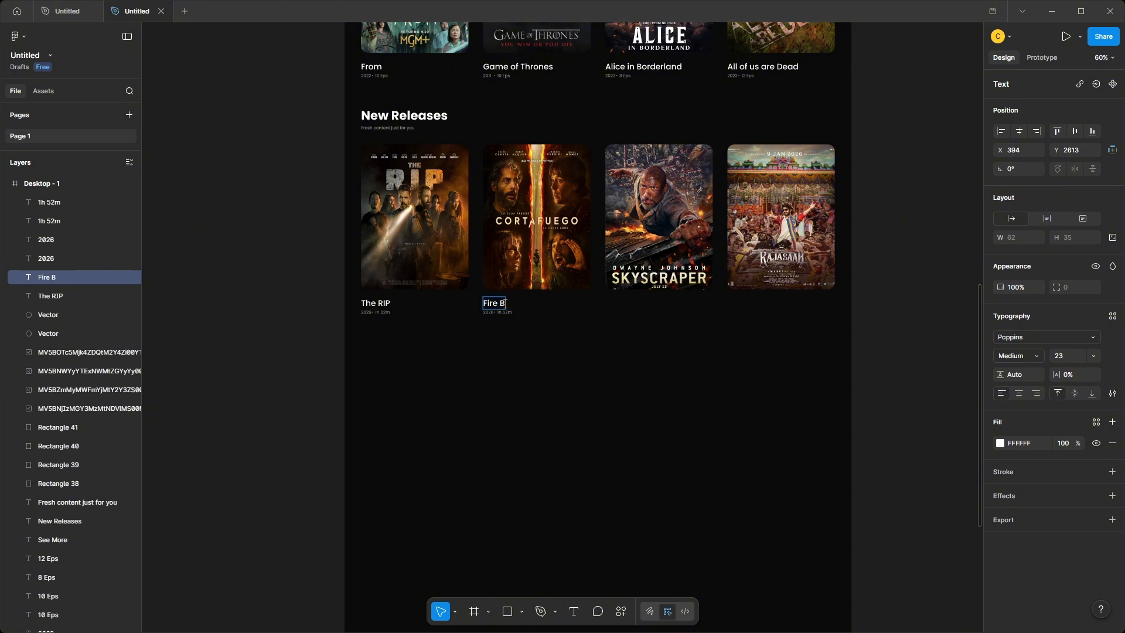
pyautogui.click(485, 322)
# Set the duration in the Fire Break caption to "1h 47m".
pyautogui.scroll(4, 483, 320)
pyautogui.doubleClick(529, 303)
pyautogui.write('1')
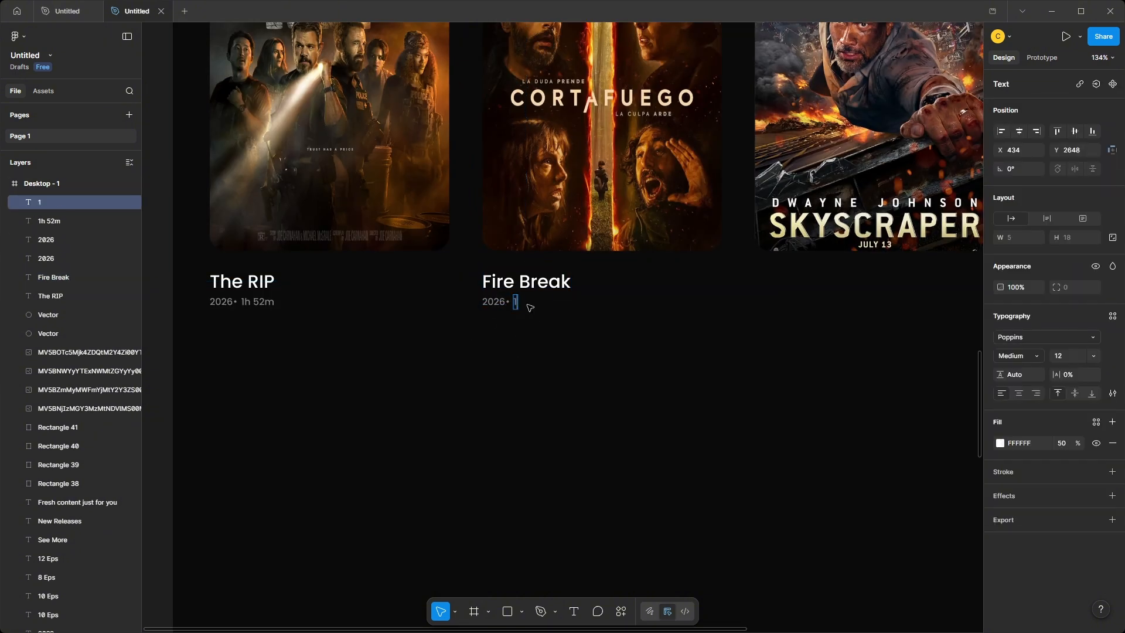
pyautogui.press('Escape')
# Duplicate the Fire Break caption under the third new-release poster and change its title to "Sky Scraper" and duration to "2h 15m".
pyautogui.hscroll(2, 512, 381)
pyautogui.moveTo(539, 381); pyautogui.dragTo(759, 284)
pyautogui.doubleClick(759, 284)
pyautogui.write('Sky Scraper')
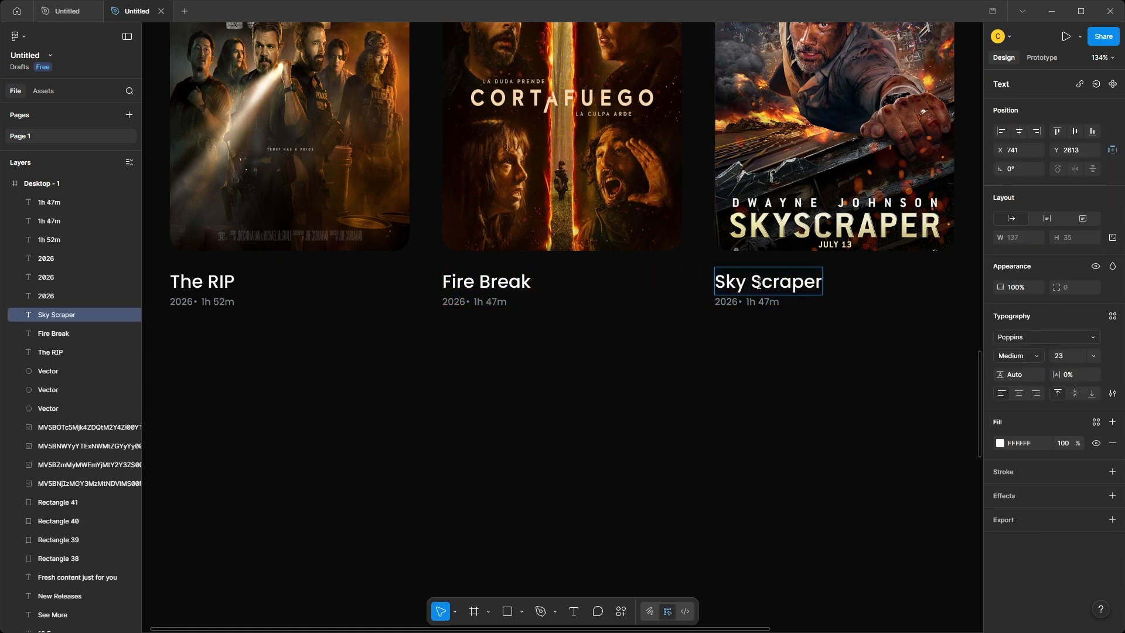
pyautogui.click(771, 347)
pyautogui.doubleClick(765, 303)
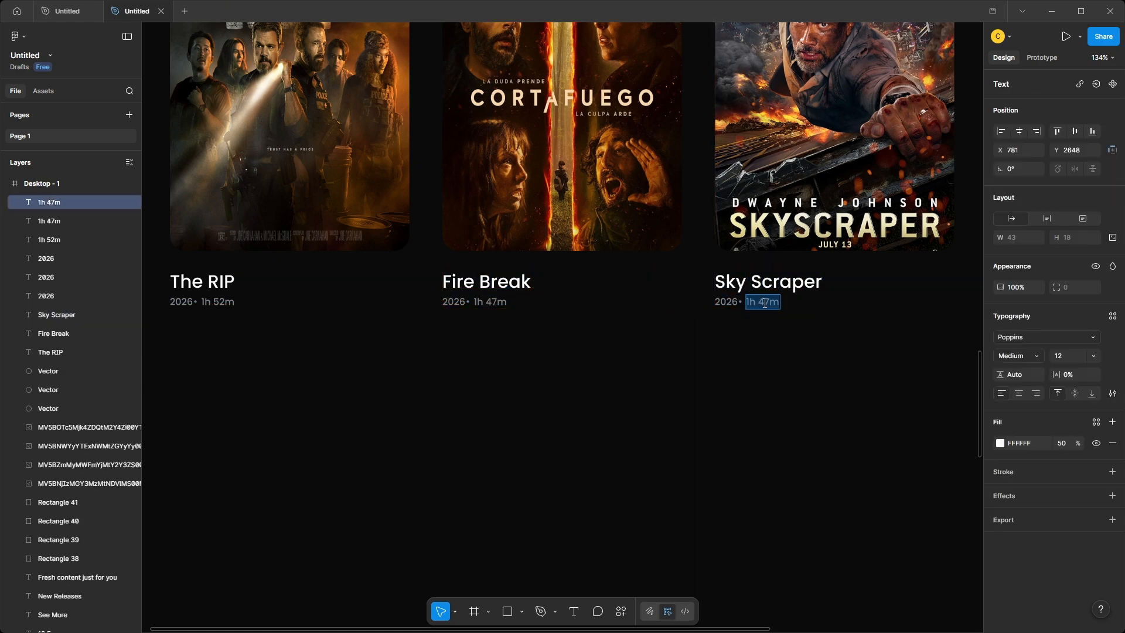
pyautogui.write('2')
pyautogui.press('Escape')
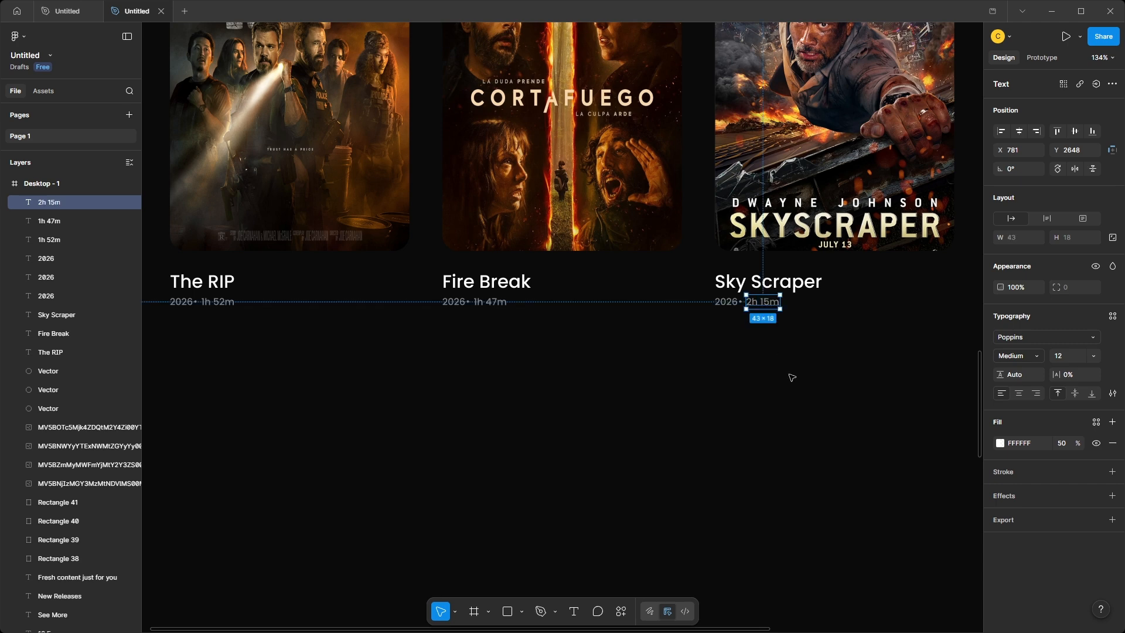
# Duplicate the Sky Scraper caption under the fourth new-release poster and change its title to "Raja Saab" and duration to "3h 3m".
pyautogui.hscroll(3, 351, 375)
pyautogui.moveTo(345, 372); pyautogui.dragTo(722, 276)
pyautogui.doubleClick(721, 275)
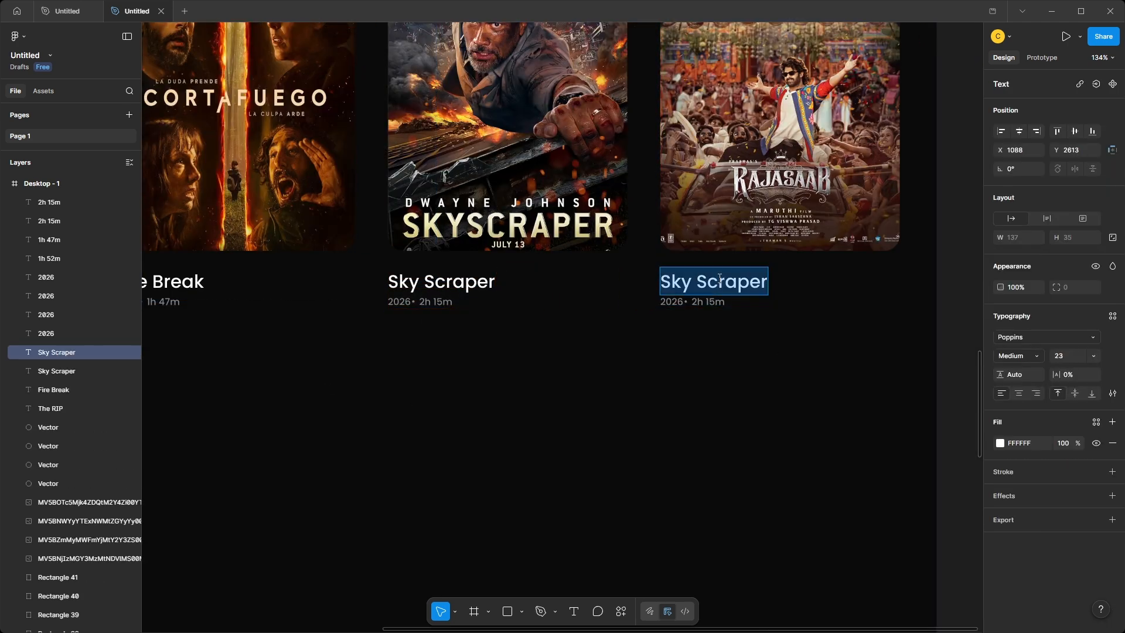
pyautogui.write('Raja Saab')
pyautogui.press('Escape')
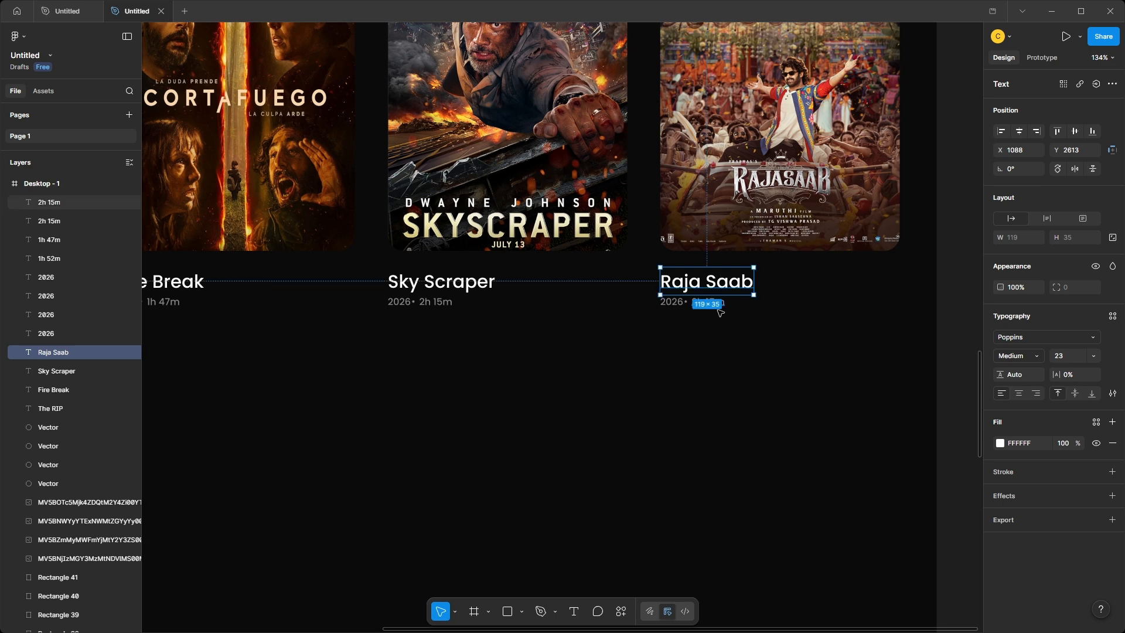
pyautogui.doubleClick(707, 301)
pyautogui.press('BackSpace')
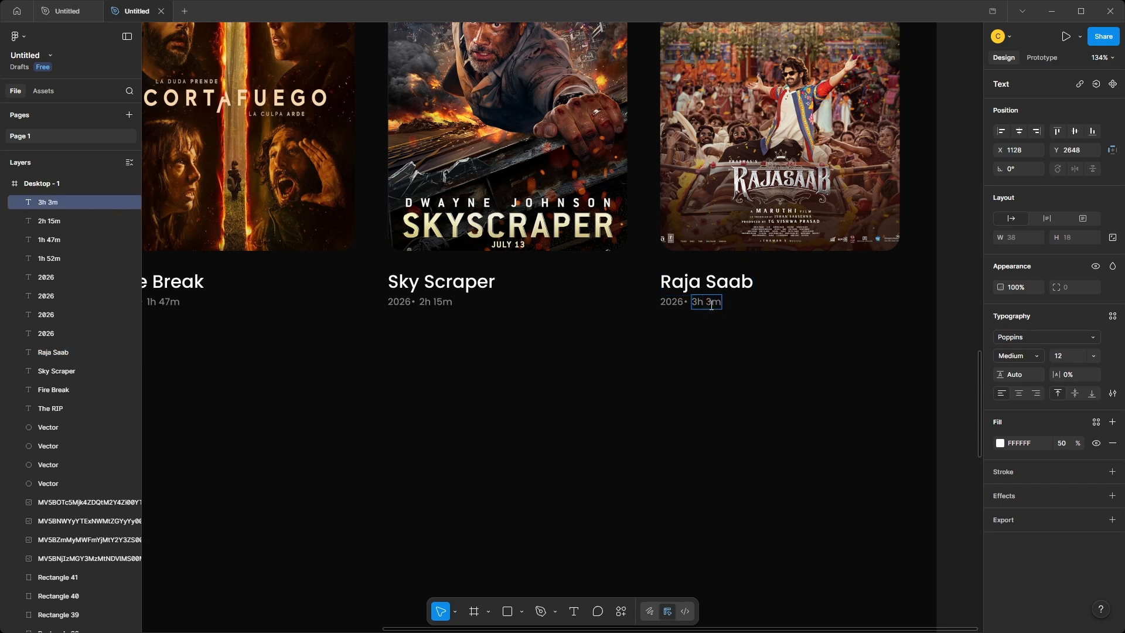
pyautogui.press('Escape')
# Paste the "AI Picks For You" heading with its sparkle icon and subtitle and place it below the New Releases row, aligned left.
pyautogui.scroll(-4, 735, 381)
pyautogui.click(876, 413)
pyautogui.scroll(-1, 876, 413)
pyautogui.scroll(-2, 496, 390)
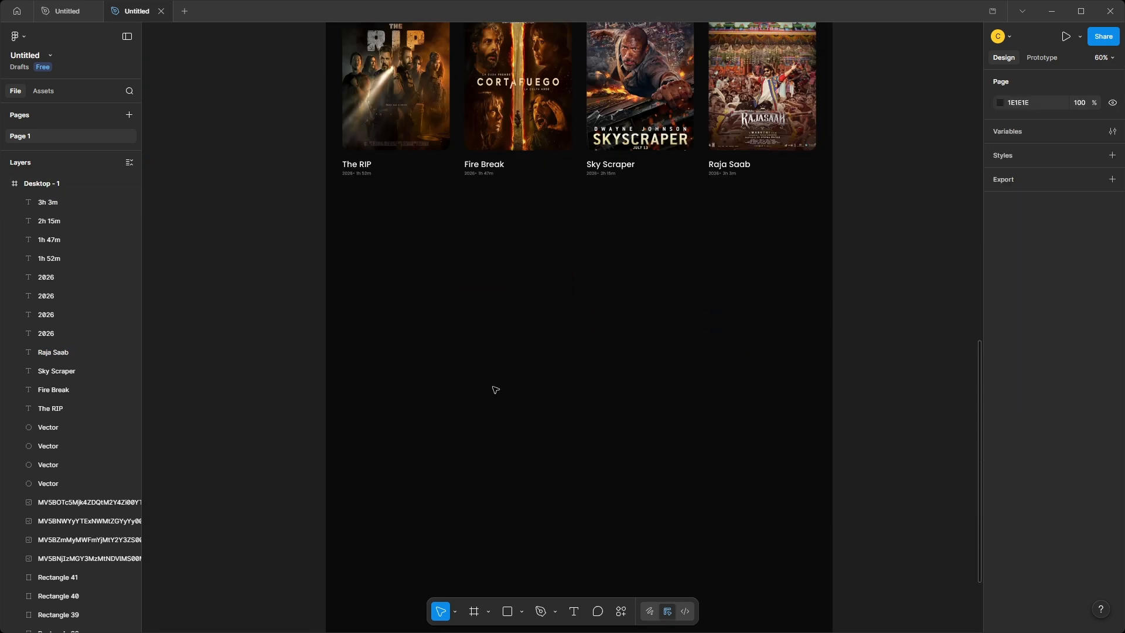
pyautogui.hotkey('ctrl', 'v')
pyautogui.moveTo(577, 323); pyautogui.dragTo(449, 262)
pyautogui.scroll(-4, 450, 262)
pyautogui.scroll(2, 488, 389)
pyautogui.moveTo(455, 314); pyautogui.dragTo(459, 292)
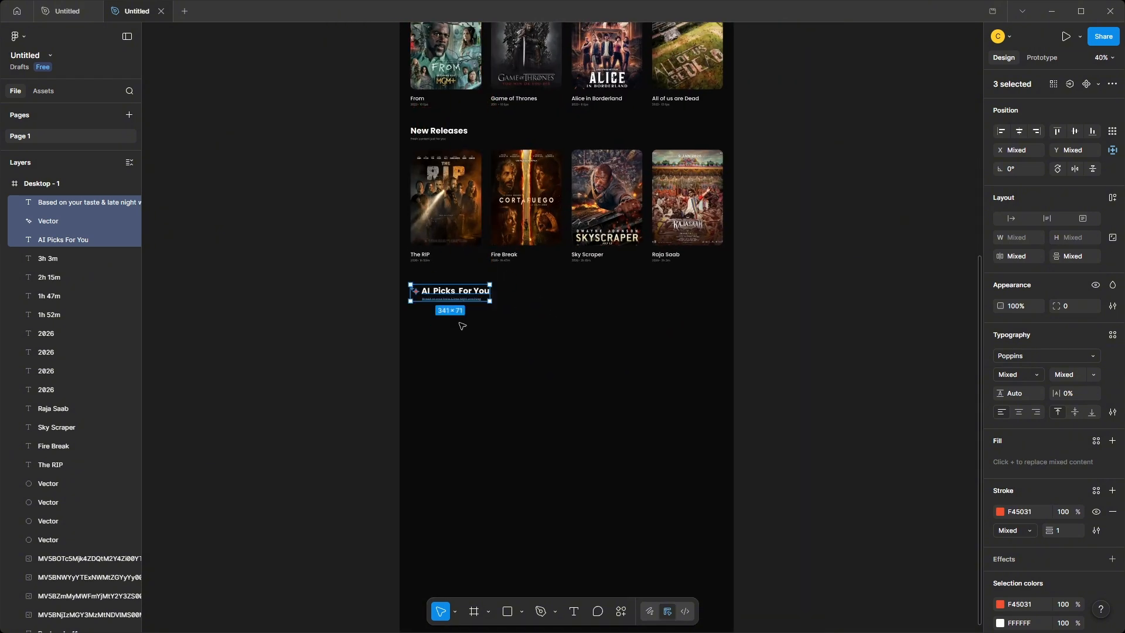
pyautogui.click(463, 325)
pyautogui.scroll(-4, 459, 334)
pyautogui.scroll(2, 477, 432)
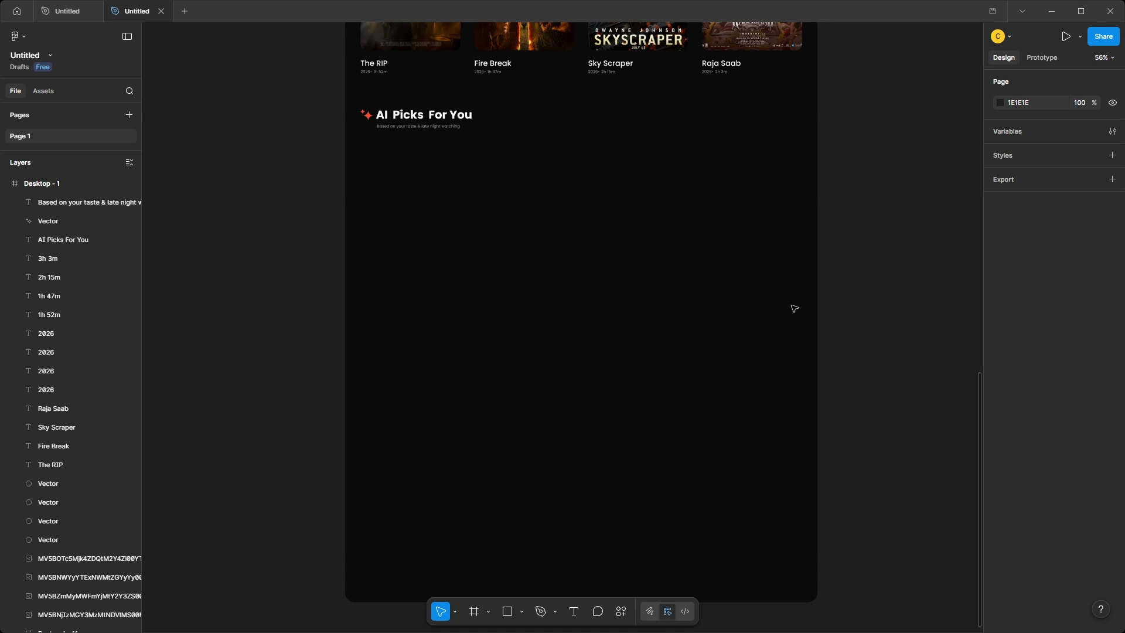
# Paste the three-poster row below the AI Picks For You heading and place the "Because you watched fantasy" tag above the first poster.
pyautogui.hotkey('ctrl', 'v')
pyautogui.moveTo(548, 369); pyautogui.dragTo(550, 286)
pyautogui.hotkey('ctrl', 'v')
pyautogui.moveTo(561, 328); pyautogui.dragTo(398, 153)
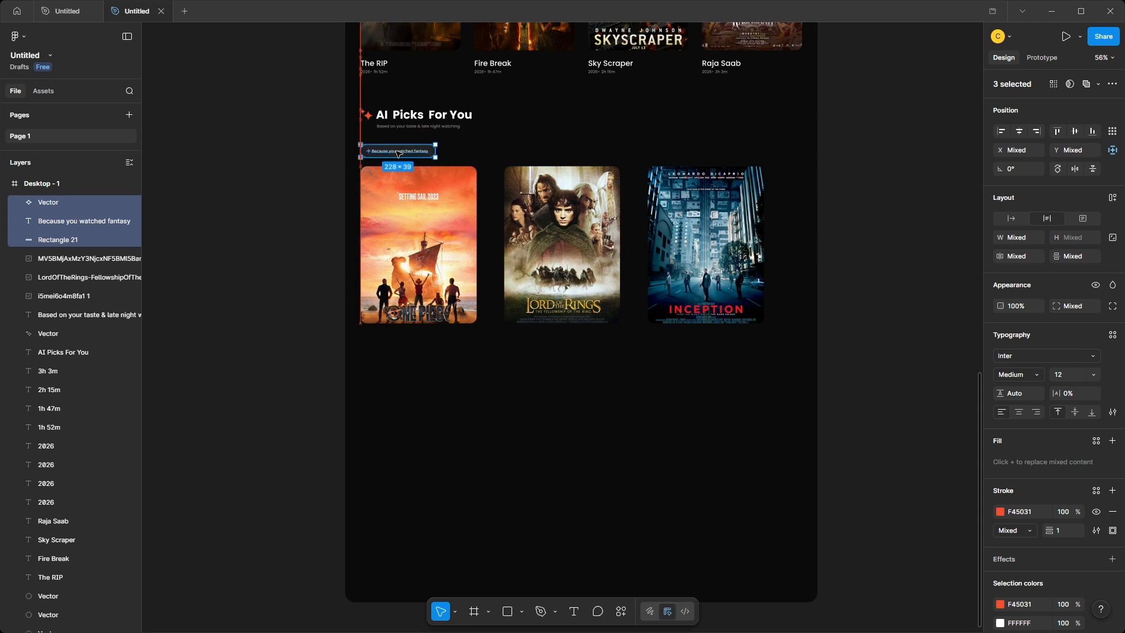
pyautogui.click(311, 193)
# Paste the "Dark & epic" tag above the second AI pick poster and the "Mind bending" tag above the third.
pyautogui.hotkey('ctrl', 'v')
pyautogui.moveTo(548, 328); pyautogui.dragTo(523, 154)
pyautogui.click(321, 344)
pyautogui.hotkey('ctrl', 'v')
pyautogui.moveTo(554, 329); pyautogui.dragTo(666, 153)
pyautogui.click(322, 322)
# Paste the "One Piece: Live Action" caption with 2023 and 08 Eps and place it under the first AI pick poster.
pyautogui.hotkey('ctrl', 'v')
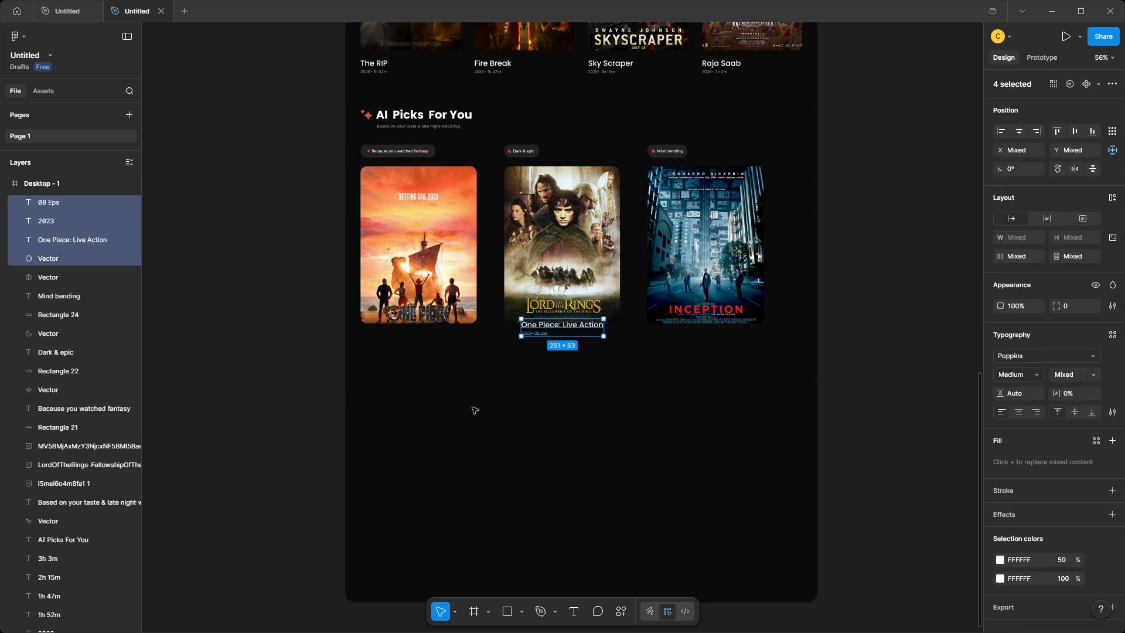
pyautogui.moveTo(559, 327); pyautogui.dragTo(397, 341)
pyautogui.click(341, 385)
# Duplicate the One Piece caption under the second AI pick poster and change its title to "The lord of the Rings".
pyautogui.scroll(4, 389, 379)
pyautogui.moveTo(304, 299); pyautogui.dragTo(391, 329)
pyautogui.moveTo(387, 305); pyautogui.dragTo(659, 304)
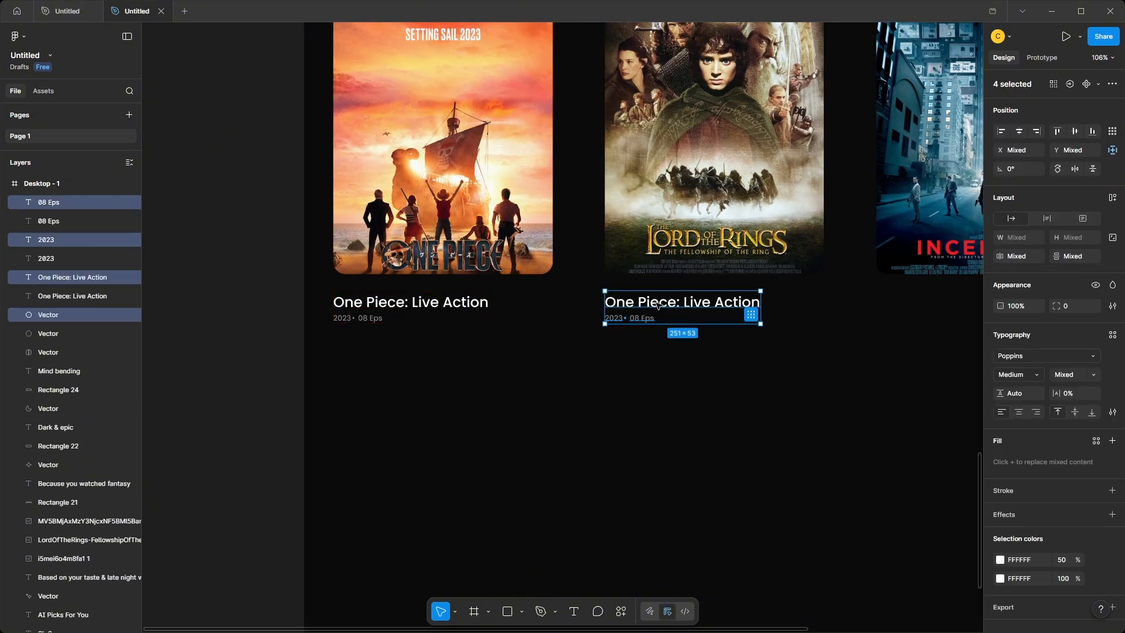
pyautogui.doubleClick(659, 304)
pyautogui.write('The LO')
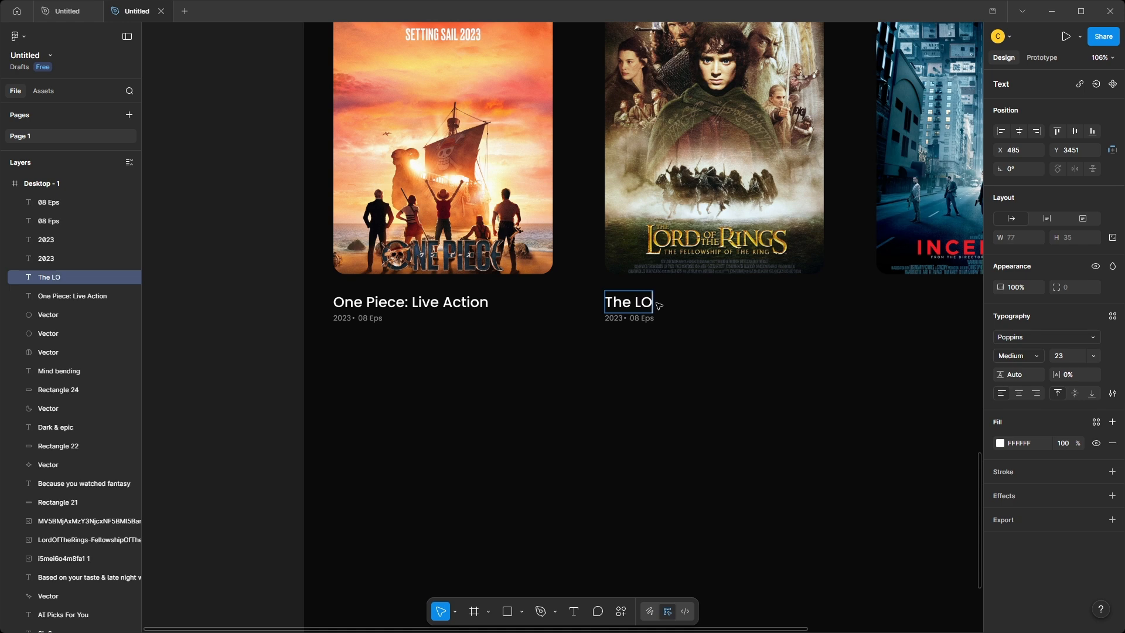
pyautogui.write('R')
pyautogui.press('BackSpace')
pyautogui.press('BackSpace')
pyautogui.press('BackSpace')
pyautogui.write('lord of the Rings')
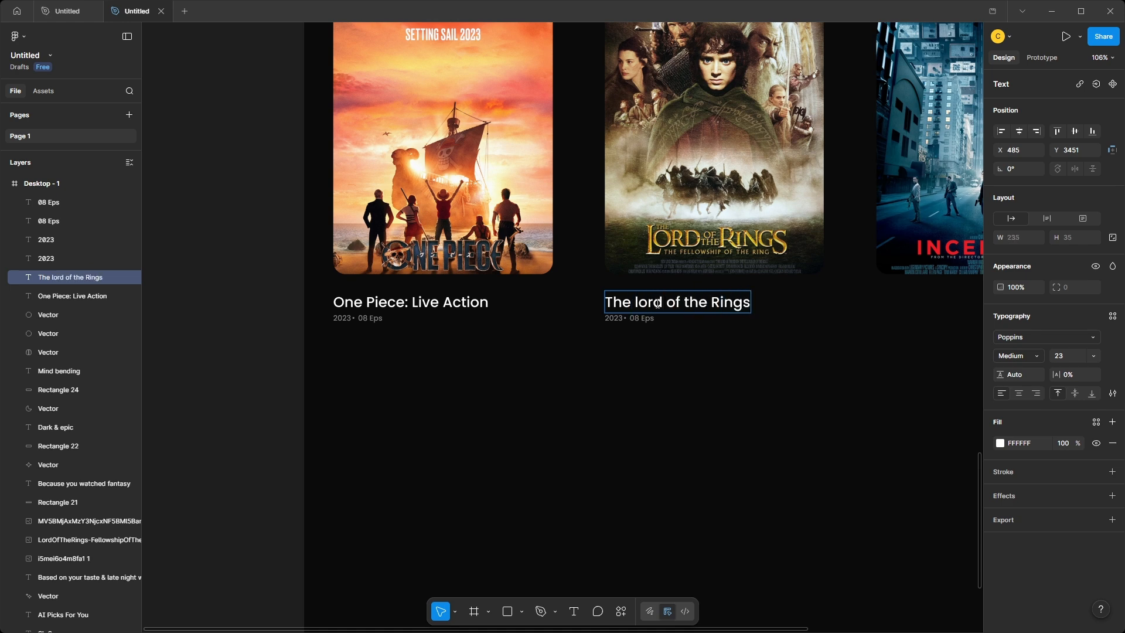
# Set the Lord of the Rings caption's year to 2001 and its duration to "2h 58m".
pyautogui.doubleClick(616, 318)
pyautogui.write('2001')
pyautogui.click(635, 320)
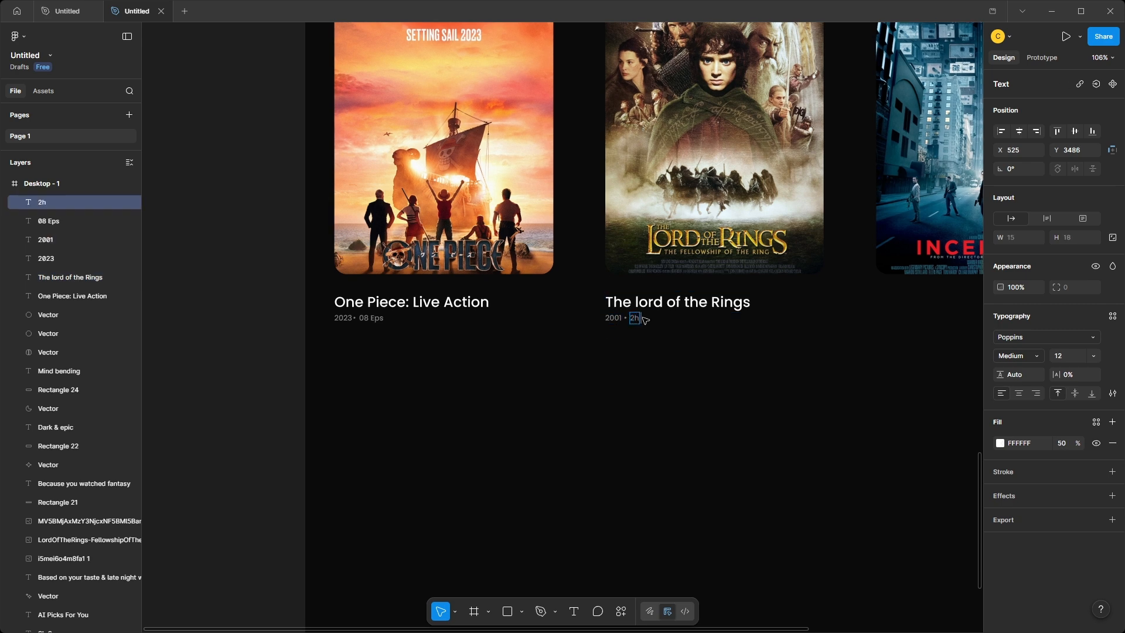
pyautogui.click(648, 358)
# Duplicate the Lord of the Rings caption under the third poster and change it to "Inception", 2010, "2h 28m".
pyautogui.hscroll(4, 586, 369)
pyautogui.moveTo(312, 371); pyautogui.dragTo(436, 299)
pyautogui.keyDown('alt'); pyautogui.moveTo(414, 300); pyautogui.dragTo(683, 301); pyautogui.keyUp('alt')
pyautogui.doubleClick(680, 306)
pyautogui.write('Inception')
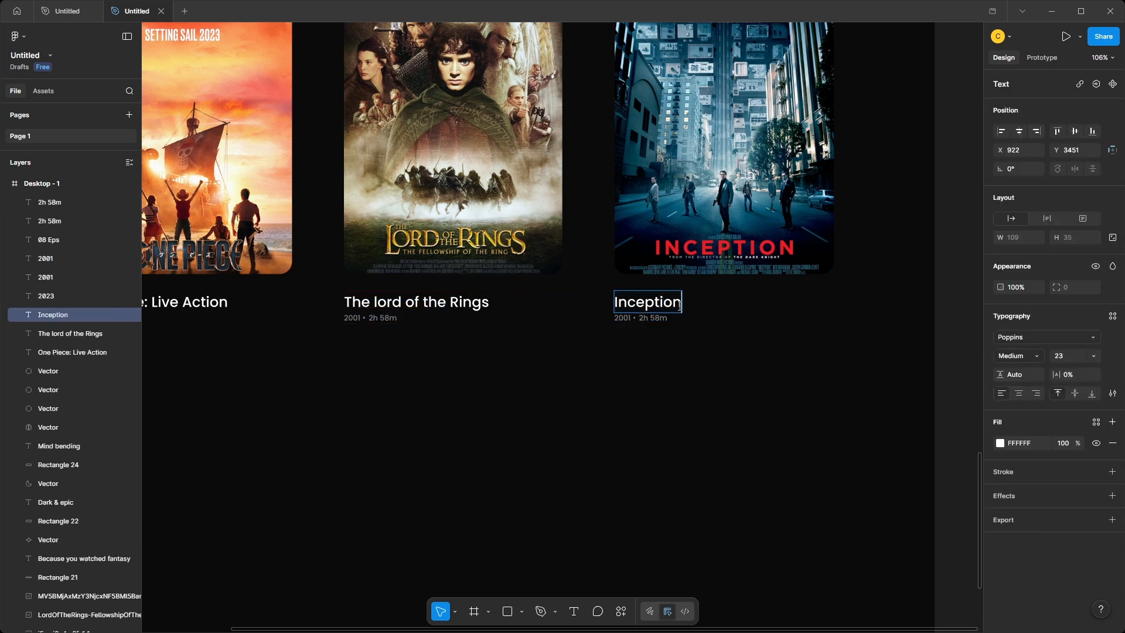
pyautogui.doubleClick(625, 318)
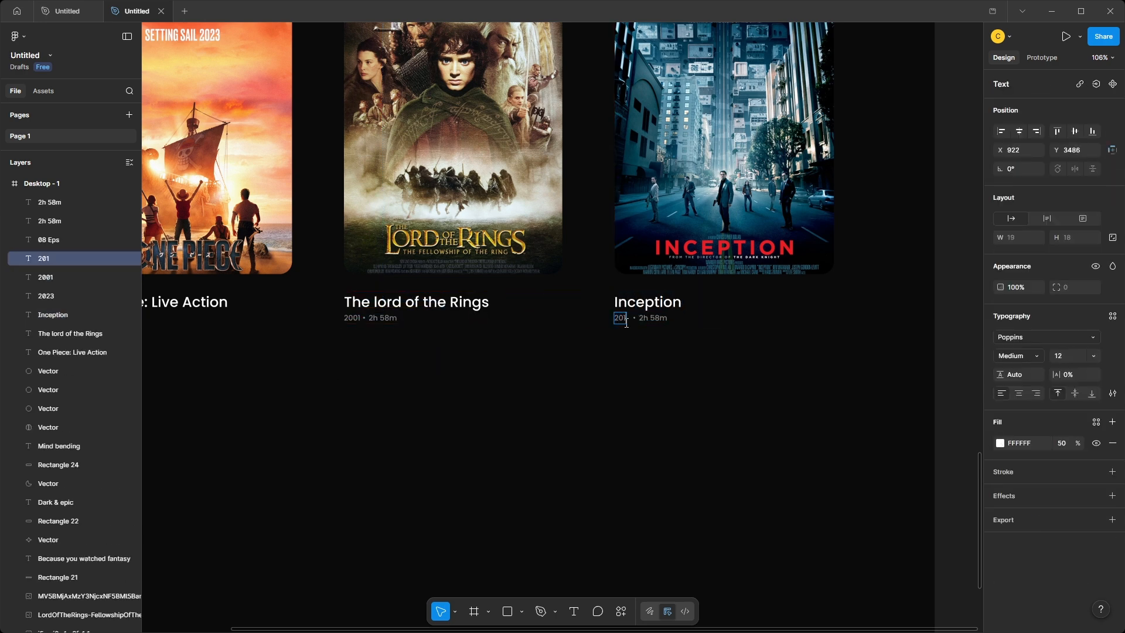
pyautogui.doubleClick(654, 319)
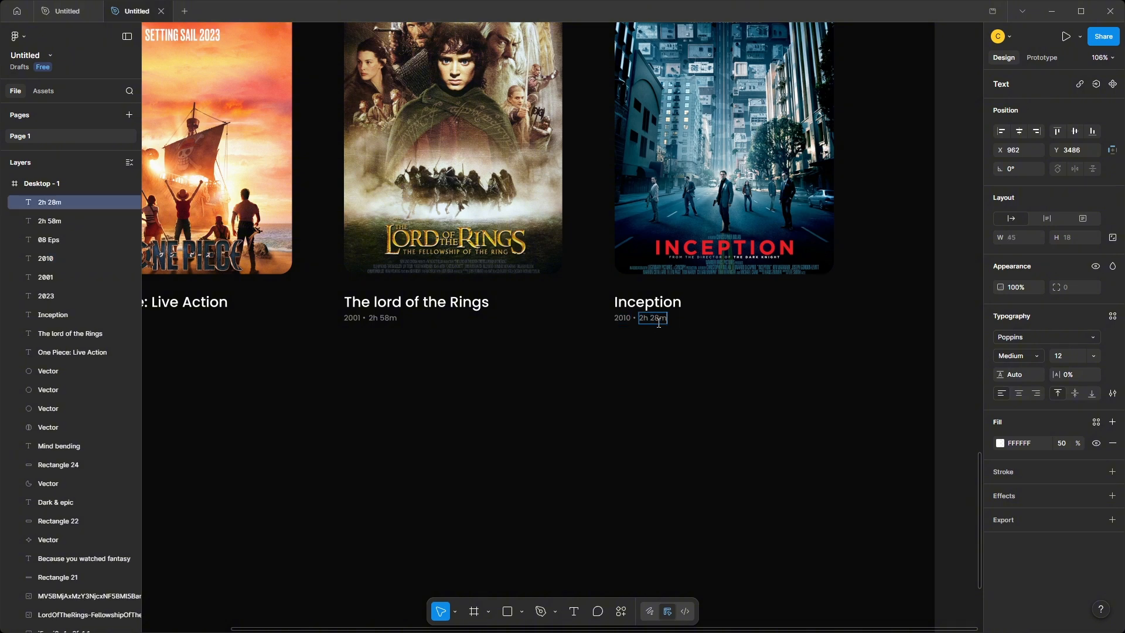
# Extend the Desktop - 1 frame downward to a height of 5079.
pyautogui.keyDown('ctrl'); pyautogui.scroll(-2, 681, 394); pyautogui.keyUp('ctrl')
pyautogui.click(899, 381)
pyautogui.keyDown('ctrl'); pyautogui.scroll(-2, 693, 445); pyautogui.keyUp('ctrl')
pyautogui.click(693, 445)
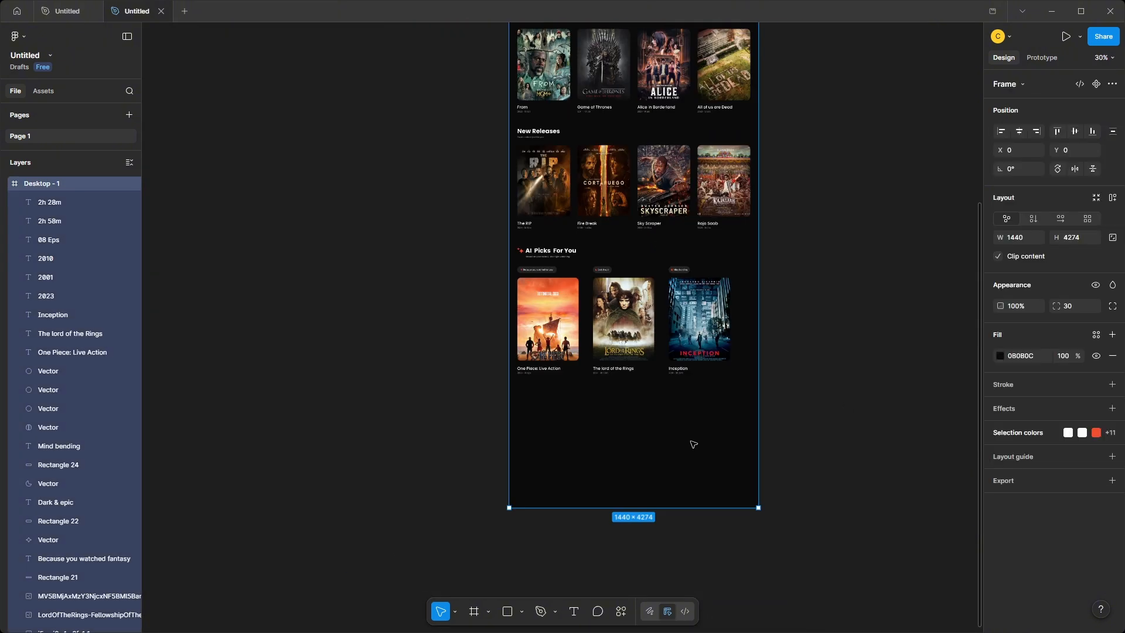
pyautogui.moveTo(721, 509); pyautogui.dragTo(720, 599)
pyautogui.click(806, 469)
pyautogui.keyDown('ctrl'); pyautogui.scroll(1, 600, 381); pyautogui.keyUp('ctrl')
# Paste the Game of Thrones, Alice in Borderland and All of us are Dead posters with captions as a second AI Picks row inside the frame.
pyautogui.scroll(-3, 585, 332)
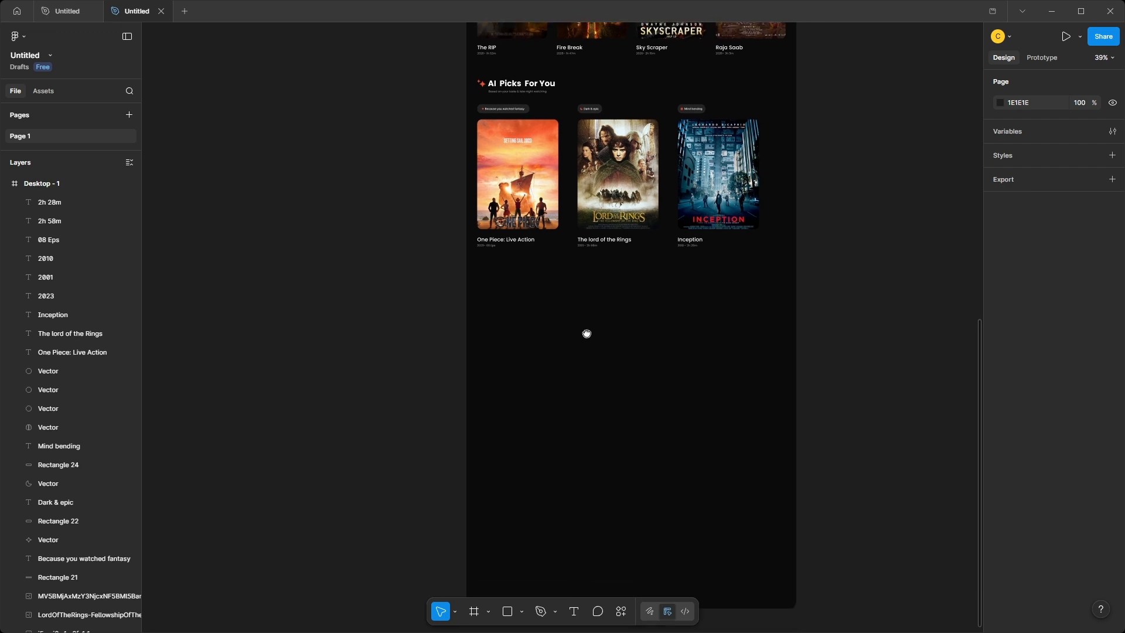
pyautogui.hotkey('ctrl', 'v')
pyautogui.moveTo(595, 320); pyautogui.dragTo(641, 315)
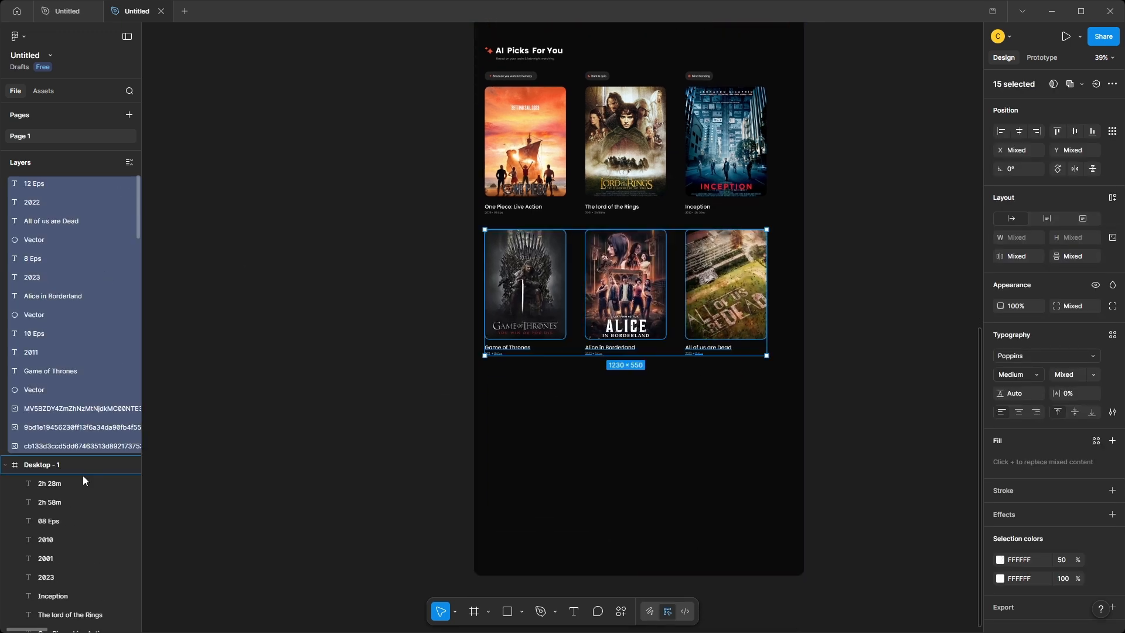
pyautogui.keyDown('ctrl'); pyautogui.scroll(3, 643, 315); pyautogui.keyUp('ctrl')
pyautogui.scroll(-1, 457, 334)
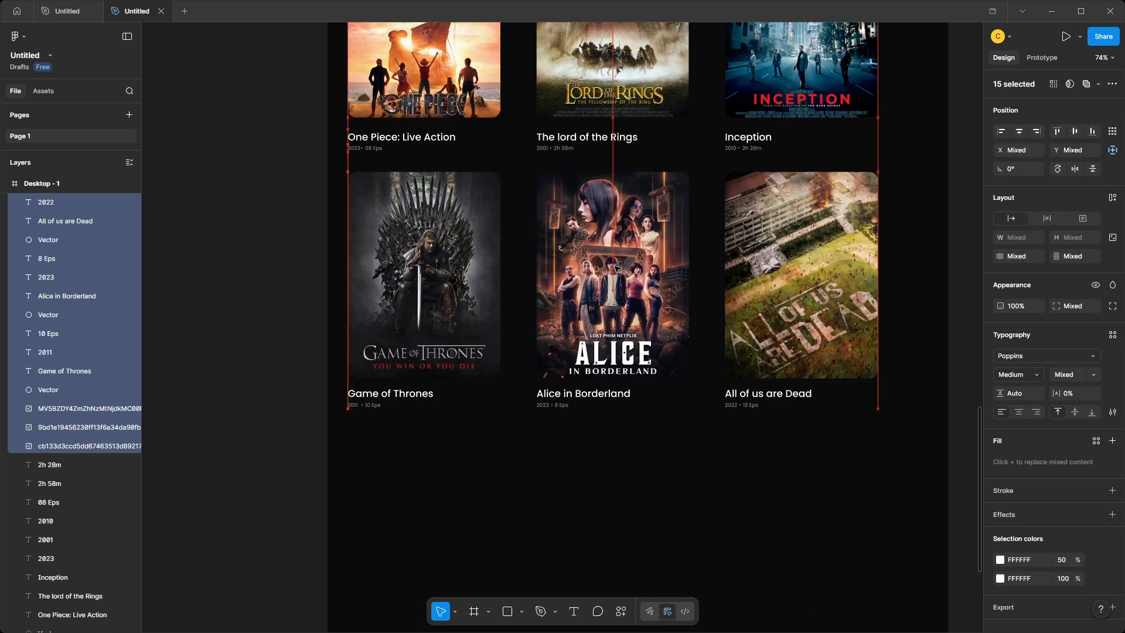
pyautogui.click(276, 352)
# Extend the Desktop - 1 frame farther downward to make room below the second AI Picks row.
pyautogui.keyDown('ctrl'); pyautogui.scroll(-5, 353, 431); pyautogui.keyUp('ctrl')
pyautogui.click(564, 441)
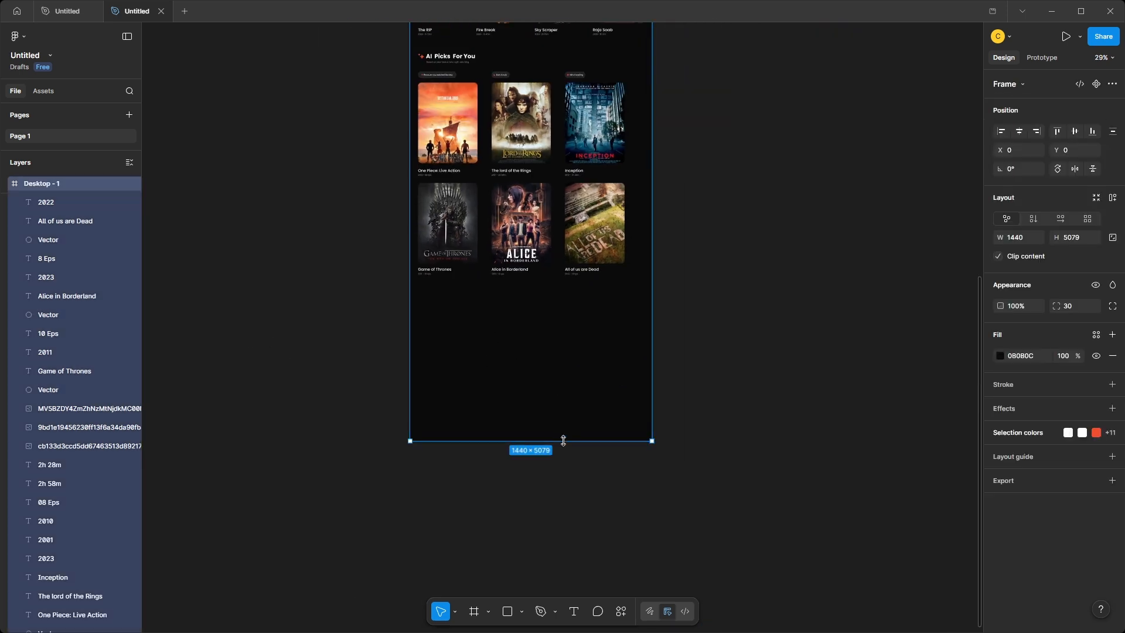
pyautogui.moveTo(565, 441); pyautogui.dragTo(565, 584)
pyautogui.keyDown('ctrl'); pyautogui.scroll(4, 512, 451); pyautogui.keyUp('ctrl')
pyautogui.press('Escape')
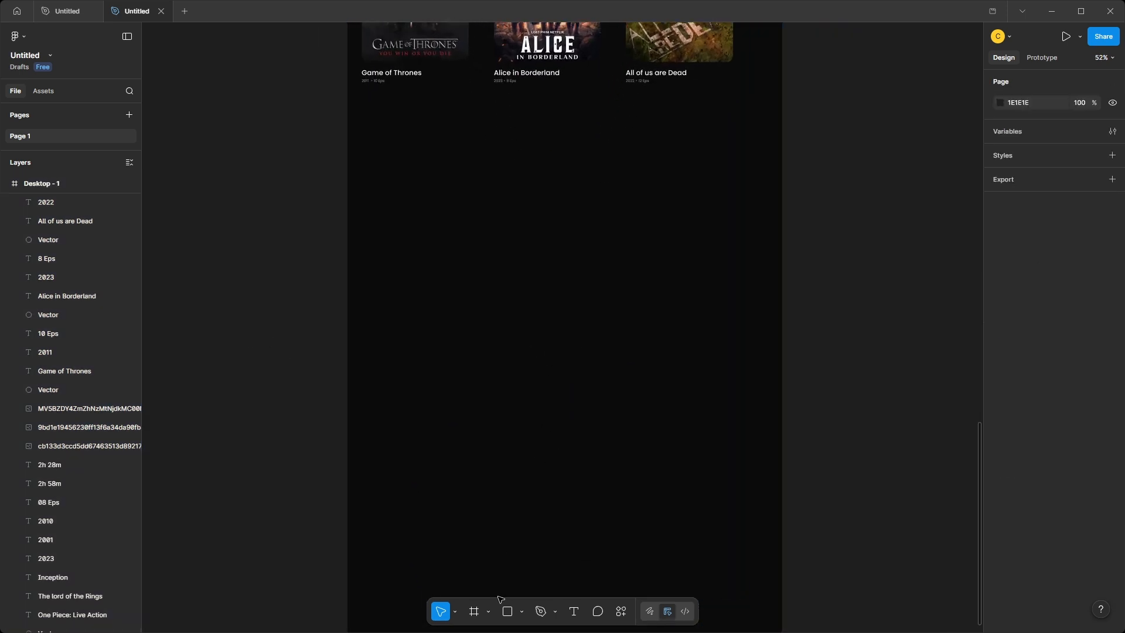
# Draw a full-width 1440 × 976 rectangle below the second AI Picks row.
pyautogui.press('r')
pyautogui.moveTo(348, 125)
pyautogui.mouseDown()
pyautogui.moveTo(730, 450)
pyautogui.moveTo(782, 429)
pyautogui.mouseUp()
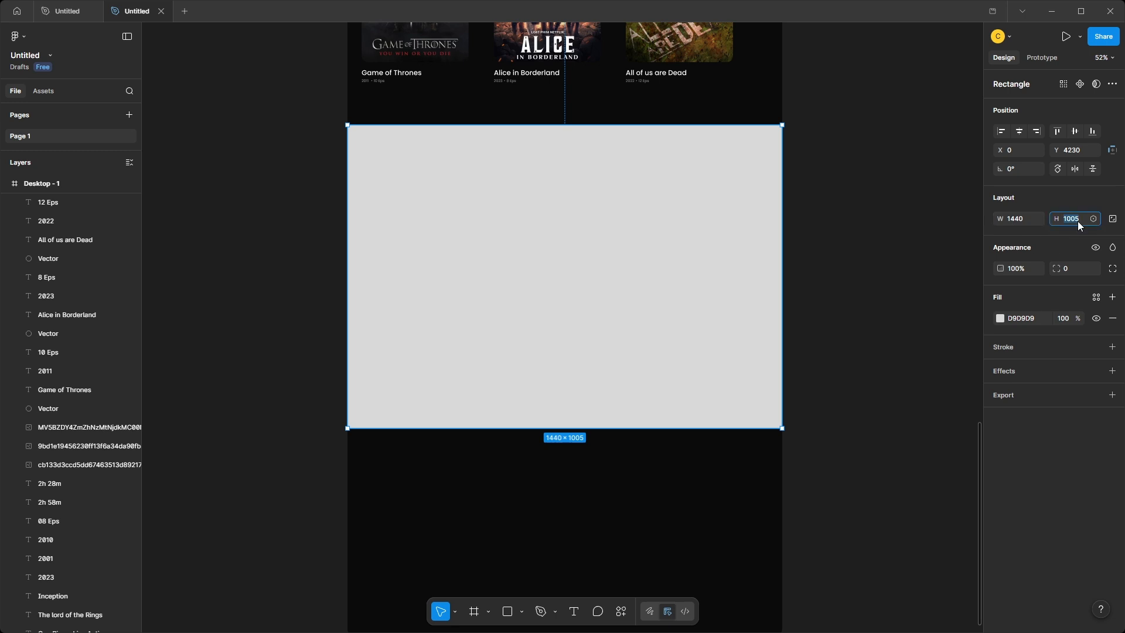
pyautogui.write('976')
pyautogui.press('Return')
# Give the new rectangle a linear gradient fill from 0B0B0C at 0% to 111215 at 100%.
pyautogui.click(1000, 319)
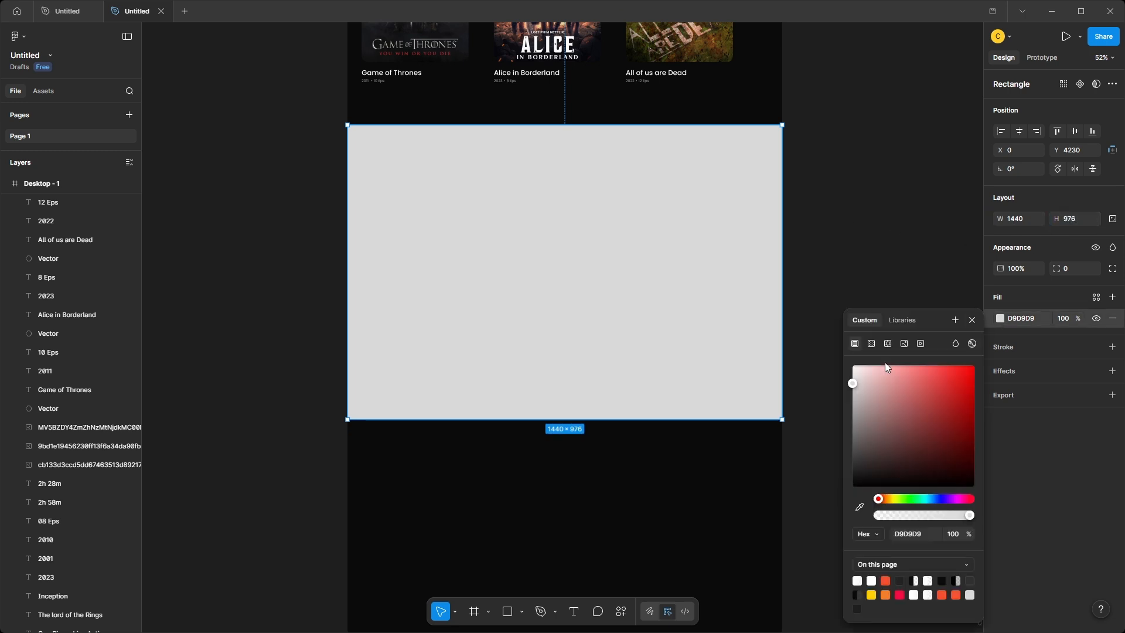
pyautogui.click(871, 344)
pyautogui.click(915, 449)
pyautogui.write('000000')
pyautogui.press('Return')
pyautogui.click(912, 467)
pyautogui.write('101010')
pyautogui.press('Return')
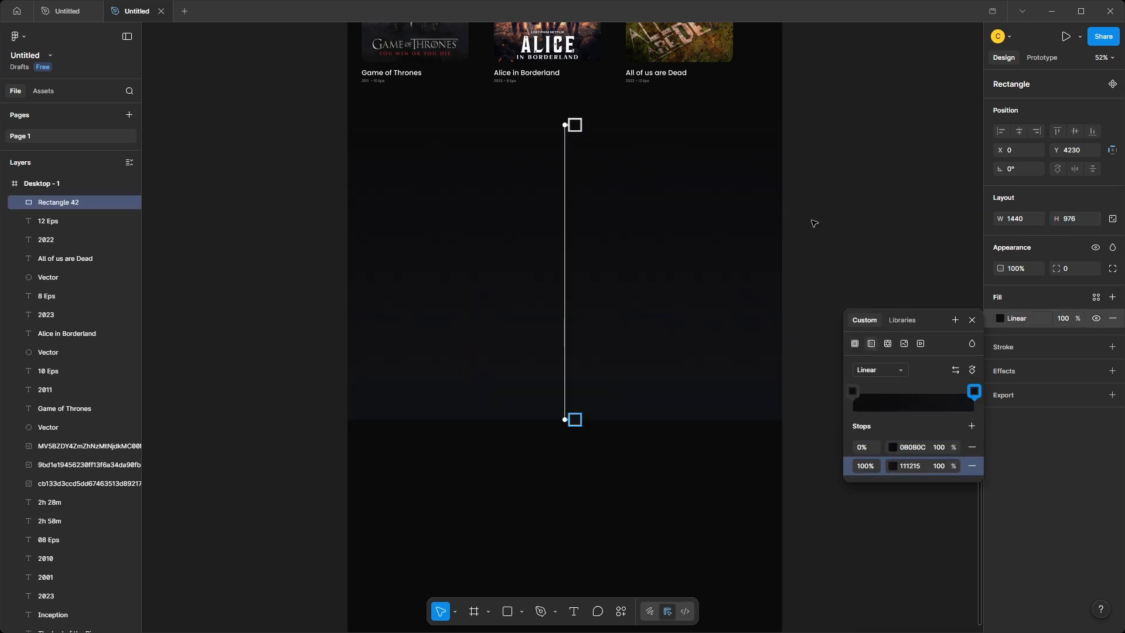
pyautogui.click(860, 282)
# Angle the rectangle's gradient diagonally from beyond its upper left edge to its lower right edge.
pyautogui.click(1000, 318)
pyautogui.moveTo(563, 125); pyautogui.dragTo(331, 178)
pyautogui.moveTo(572, 417); pyautogui.dragTo(769, 381)
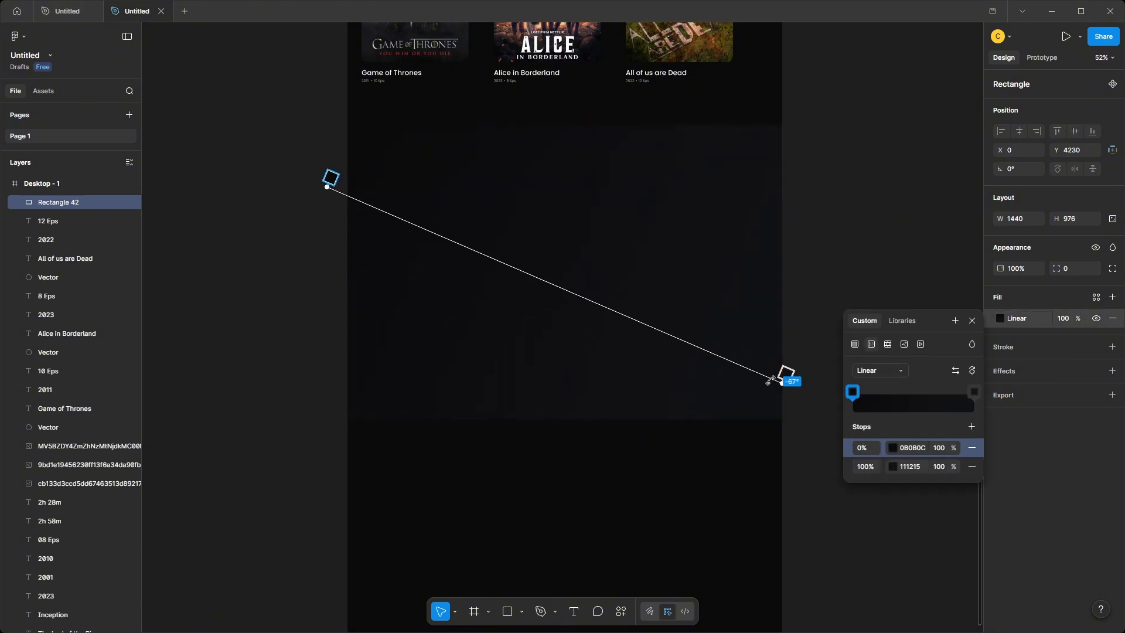
pyautogui.moveTo(316, 187)
pyautogui.mouseDown()
pyautogui.moveTo(327, 189)
pyautogui.moveTo(309, 184)
pyautogui.mouseUp()
pyautogui.click(288, 268)
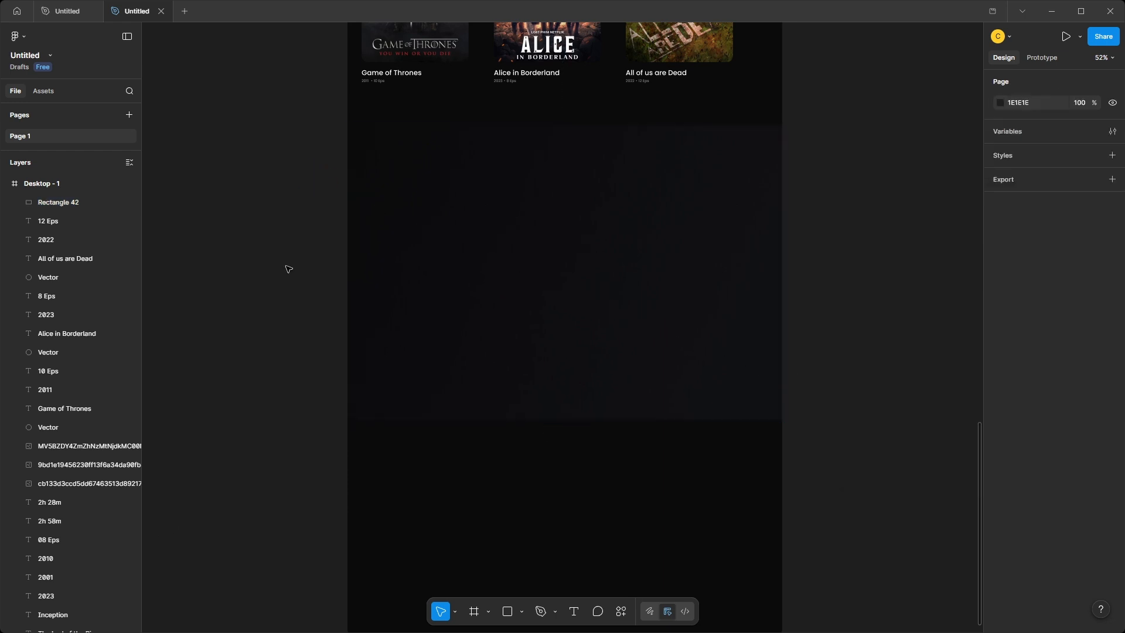
# Paste the "Browse by Mood" heading with its subtitle "Find something for every vibe" into the upper left of the gradient rectangle.
pyautogui.hotkey('ctrl', 'v')
pyautogui.moveTo(574, 328); pyautogui.dragTo(420, 147)
pyautogui.press('Escape')
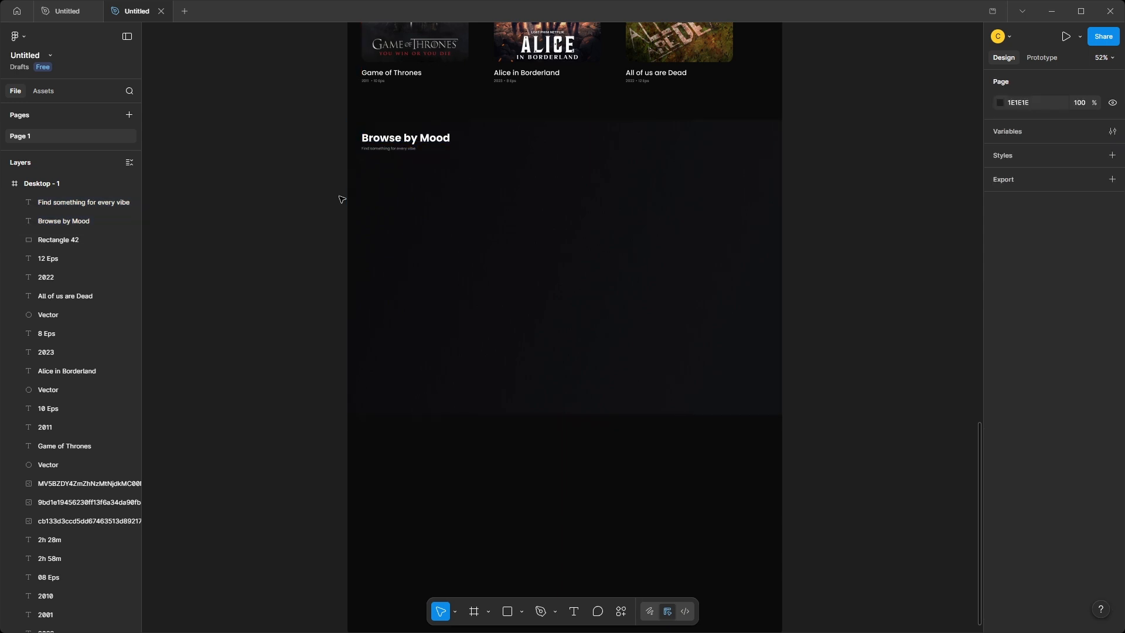
# Paste the six mood image cards and place them in a three-by-two grid below the Browse by Mood heading.
pyautogui.click(542, 276)
pyautogui.hotkey('ctrl', 'v')
pyautogui.moveTo(580, 311); pyautogui.dragTo(580, 300)
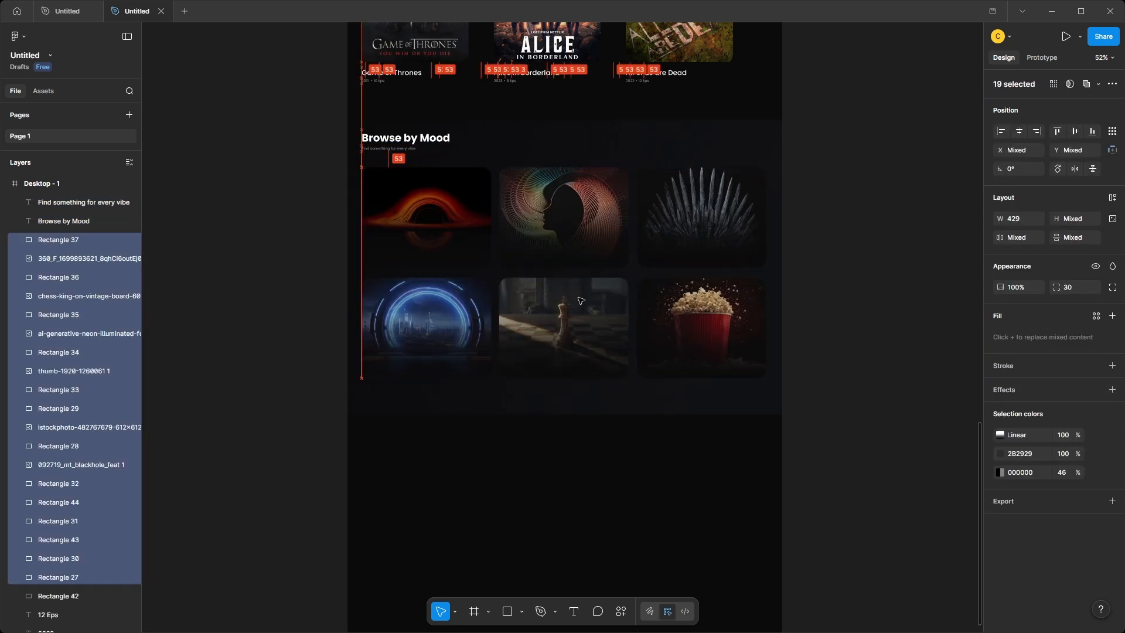
pyautogui.click(817, 316)
pyautogui.scroll(2, 862, 327)
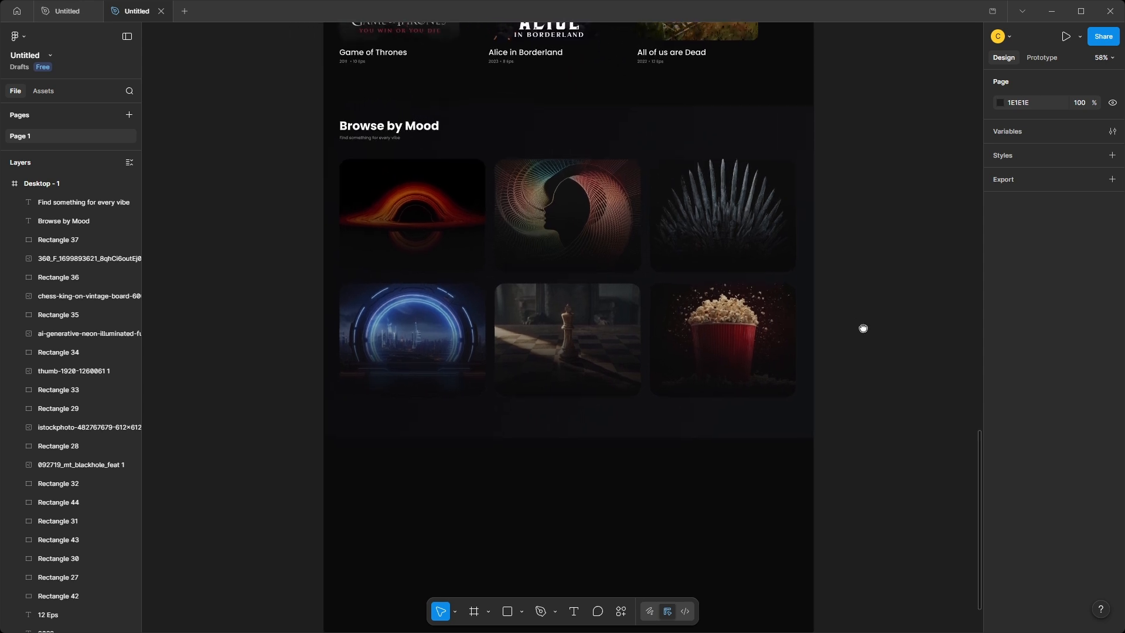
# Paste the "Dark & Intense" label onto the black hole card and put a copy reading "Mind-Bending" on the second card.
pyautogui.hotkey('ctrl', 'v')
pyautogui.moveTo(571, 333); pyautogui.dragTo(598, 289)
pyautogui.doubleClick(587, 288)
pyautogui.write('M')
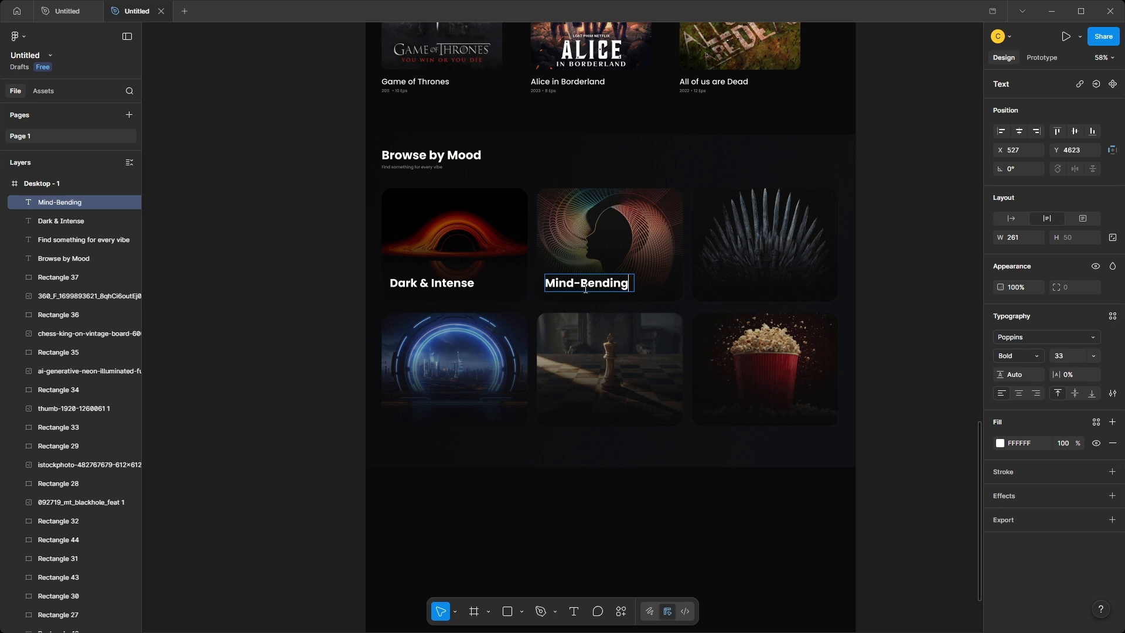
# Duplicate the Mind-Bending label onto the sword throne card and change its text to "Action Nights".
pyautogui.press('Escape')
pyautogui.moveTo(586, 288); pyautogui.dragTo(739, 287)
pyautogui.doubleClick(736, 285)
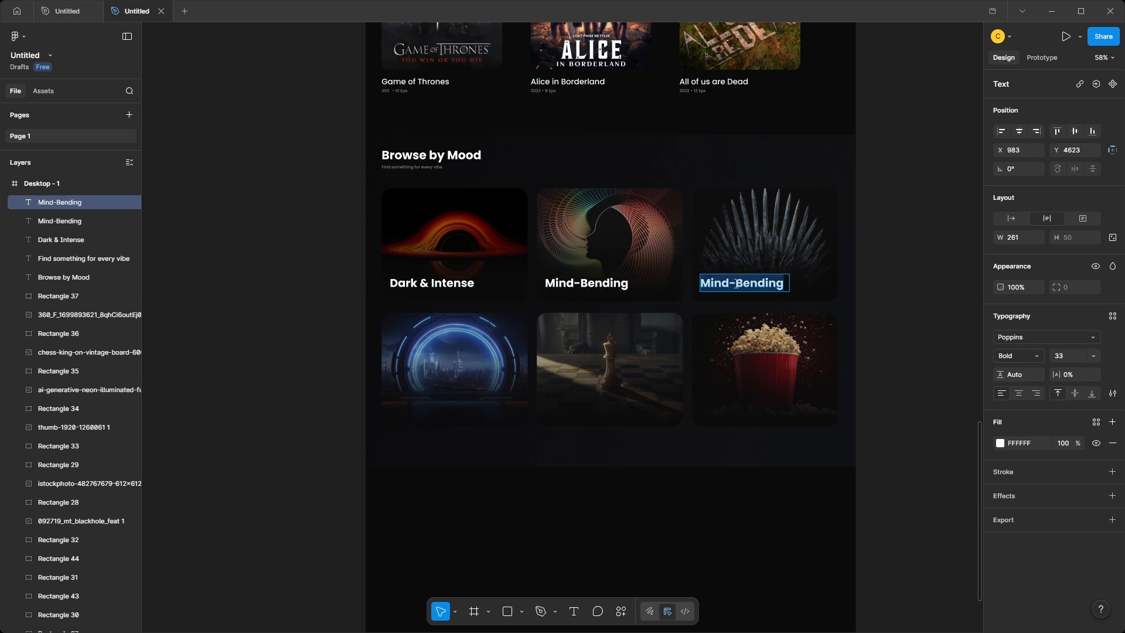
pyautogui.write('Action Nights')
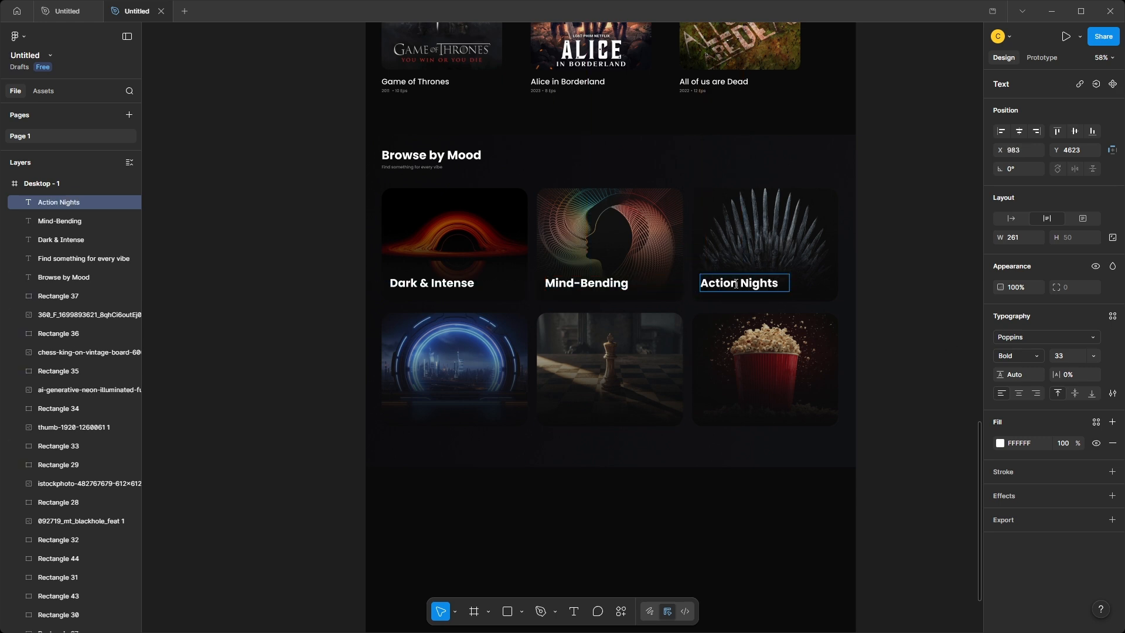
# Duplicate the Dark & Intense label onto the blue neon portal card and change its text to "Sci-Fi Worlds".
pyautogui.press('Escape')
pyautogui.moveTo(428, 284); pyautogui.dragTo(426, 408)
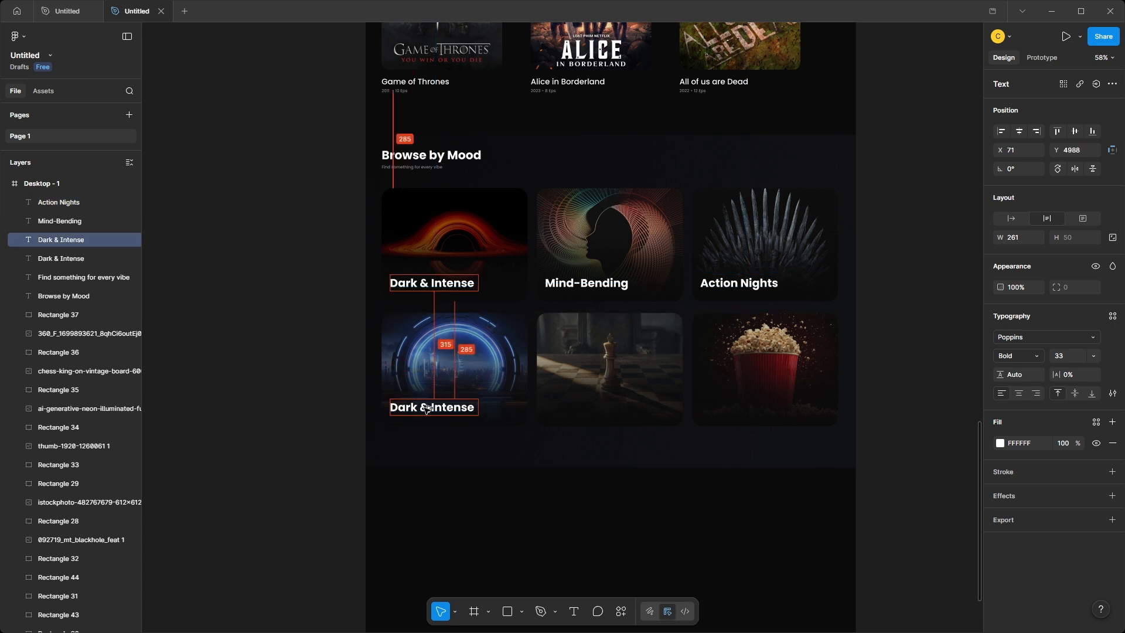
pyautogui.doubleClick(425, 408)
pyautogui.write('Sci-Fi Worlds')
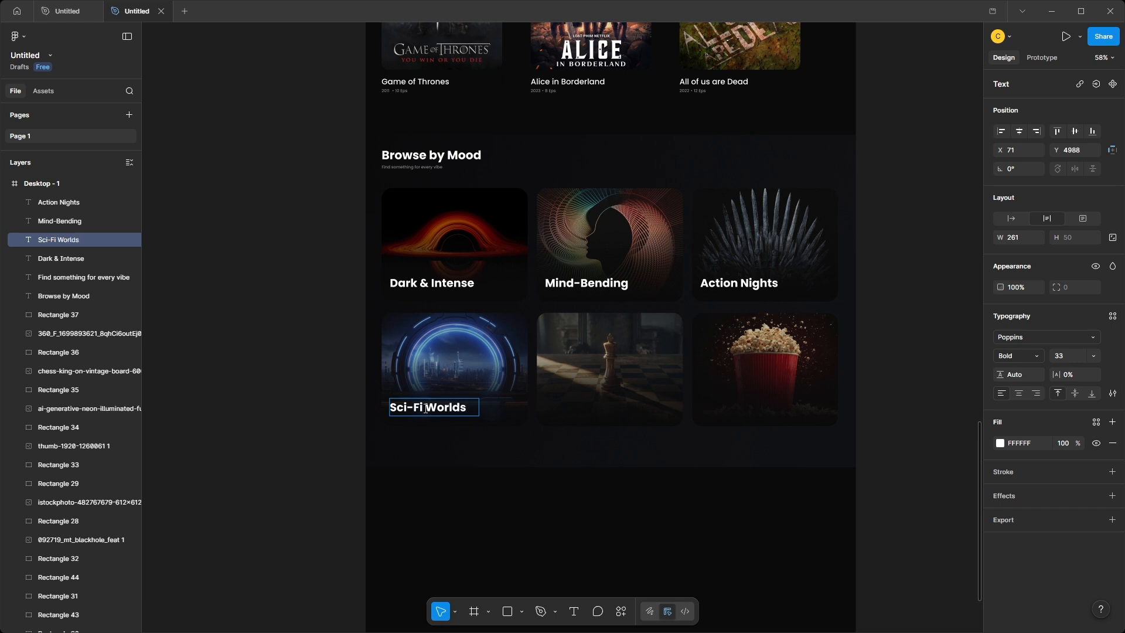
# Duplicate the Sci-Fi Worlds label onto the chess king card and change its text to "Power & Politics".
pyautogui.press('Escape')
pyautogui.moveTo(426, 408); pyautogui.dragTo(581, 408)
pyautogui.doubleClick(590, 403)
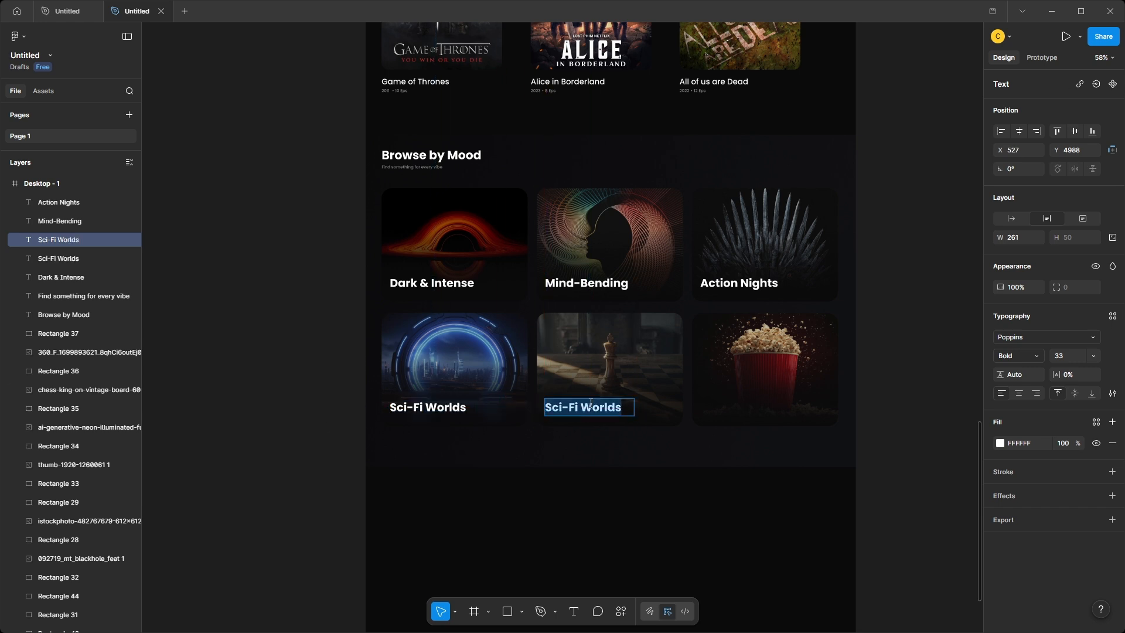
pyautogui.write('Power & P')
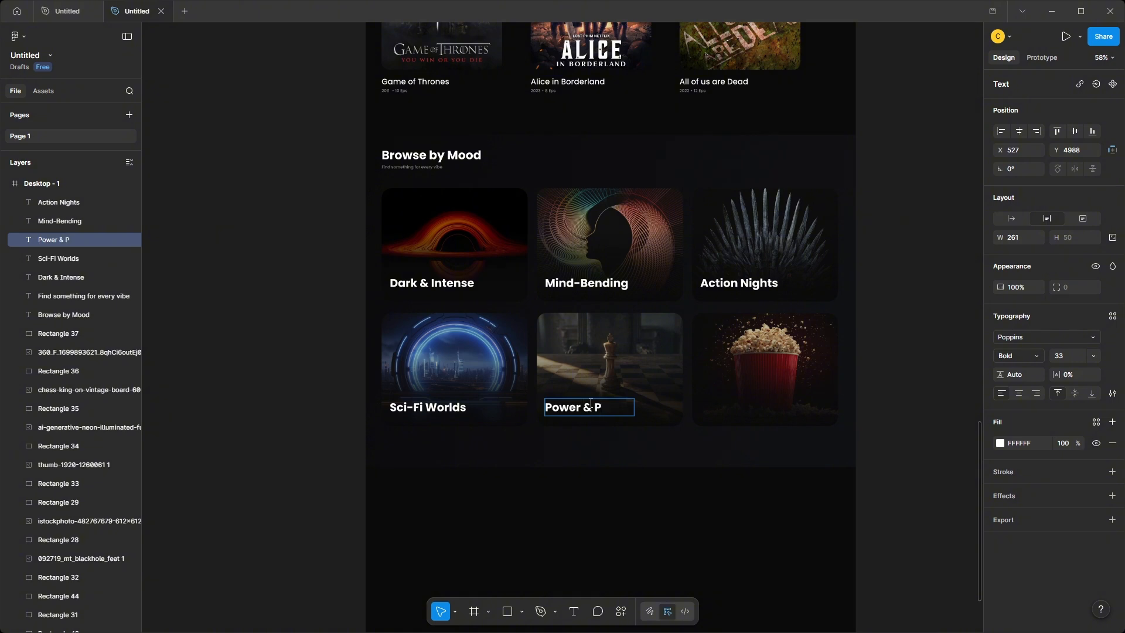
pyautogui.write('olitics')
# Duplicate the Power & Politics label onto the popcorn card and change its text to "Weekend Binge".
pyautogui.press('Escape')
pyautogui.moveTo(634, 413); pyautogui.dragTo(769, 411)
pyautogui.doubleClick(759, 410)
pyautogui.write('Weekend Binge')
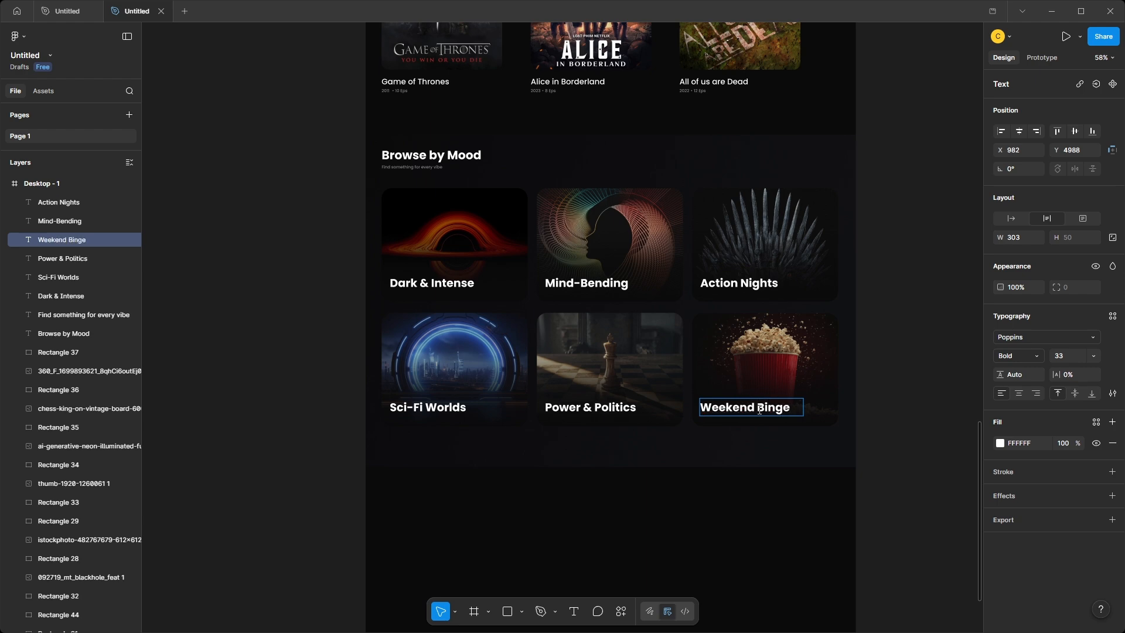
pyautogui.click(905, 400)
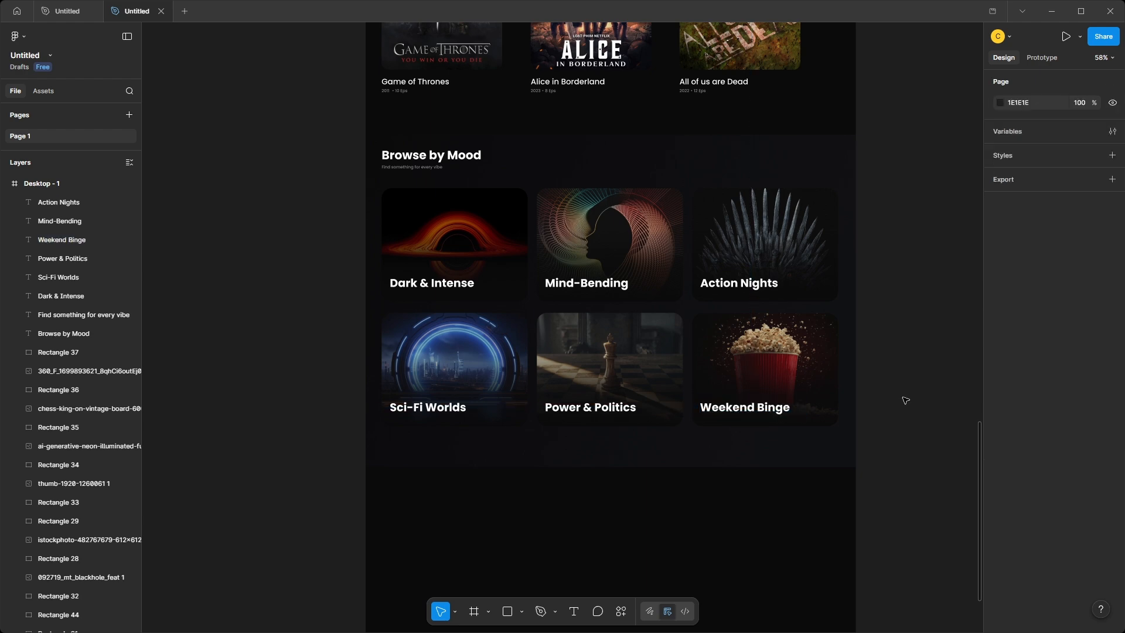
# Copy an existing "See More" label and place the copy centred below the mood cards.
pyautogui.scroll(14, 891, 351)
pyautogui.click(829, 154)
pyautogui.hotkey('ctrl', 'c')
pyautogui.scroll(-15, 808, 205)
pyautogui.hotkey('ctrl', 'v')
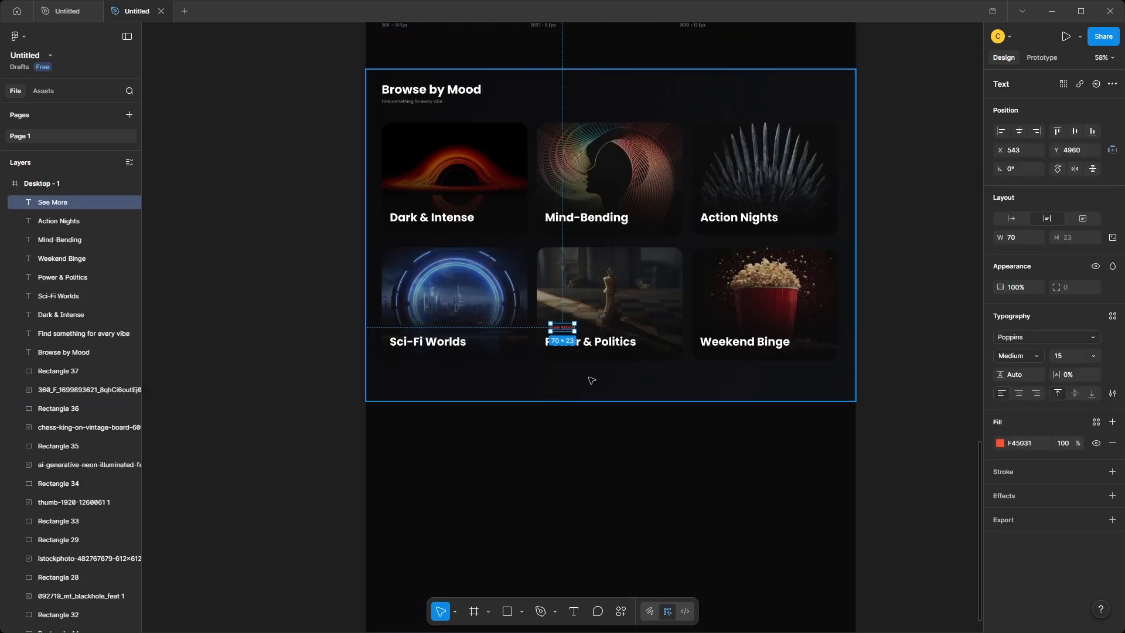
pyautogui.moveTo(558, 326); pyautogui.dragTo(617, 391)
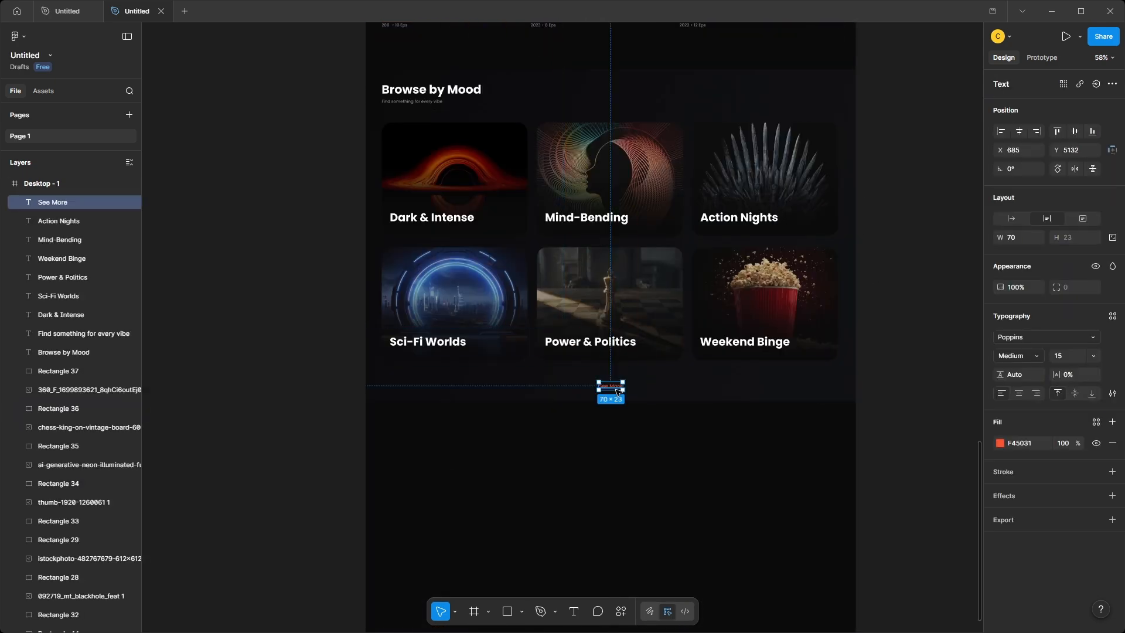
pyautogui.click(645, 462)
# Extend the Desktop - 1 frame downward to a height of 6903.
pyautogui.scroll(-1, 645, 463)
pyautogui.scroll(-3, 646, 464)
pyautogui.click(672, 473)
pyautogui.scroll(2, 670, 517)
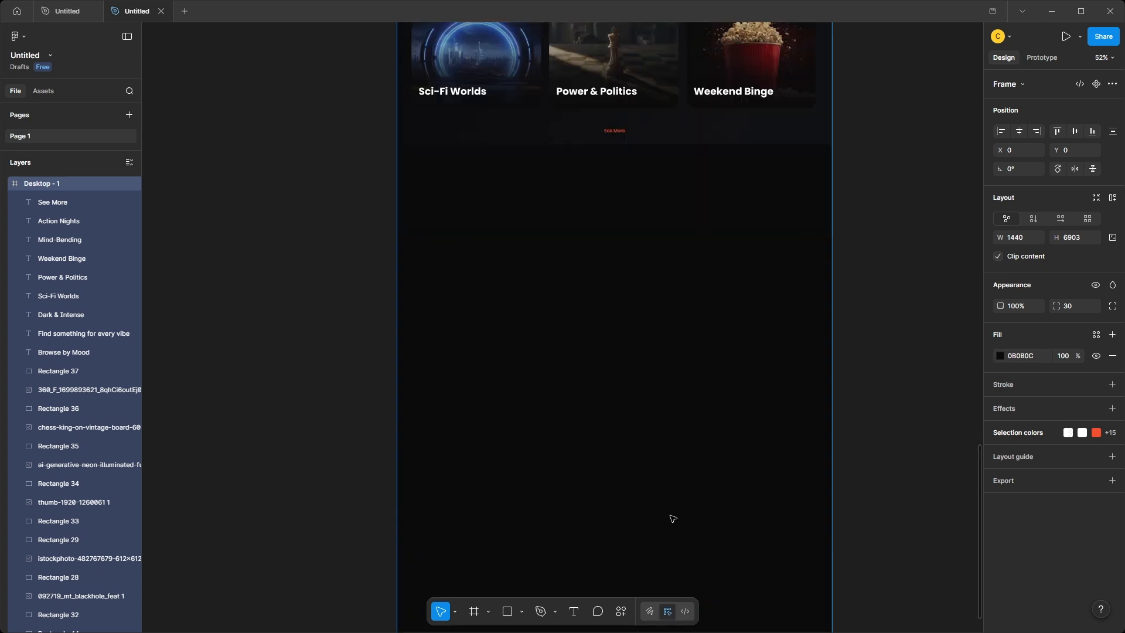
# Paste the Social Viewing badge into the empty area below the mood section and place it near the left margin.
pyautogui.scroll(-1, 670, 517)
pyautogui.press('Escape')
pyautogui.hotkey('ctrl', 'v')
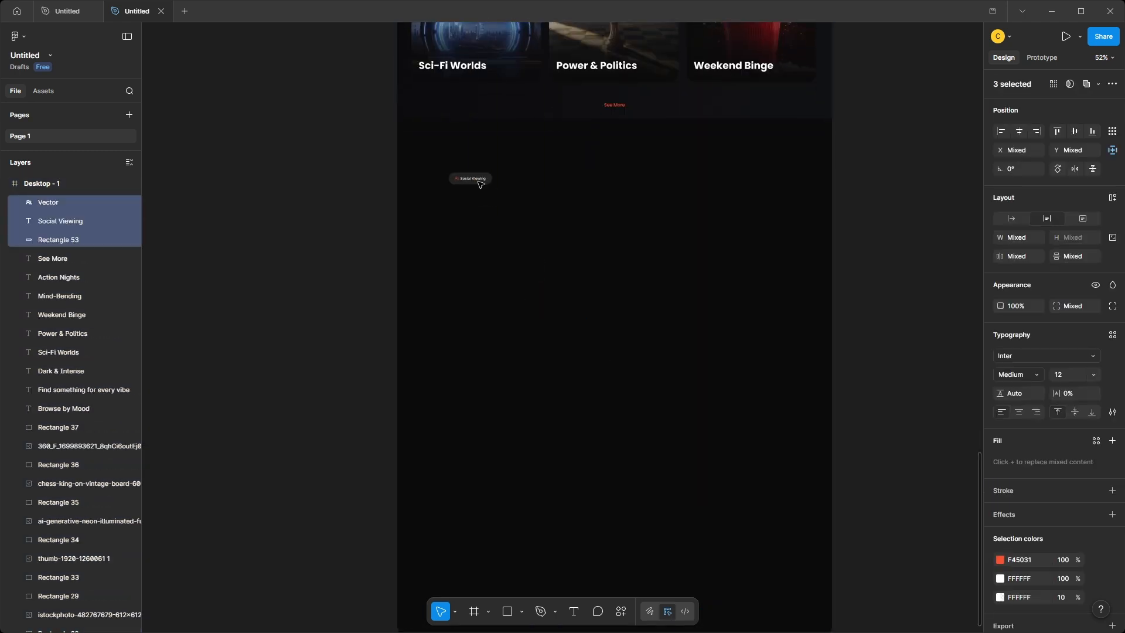
pyautogui.scroll(3, 461, 165)
pyautogui.moveTo(478, 182); pyautogui.dragTo(456, 166)
pyautogui.scroll(-1, 447, 253)
pyautogui.click(292, 260)
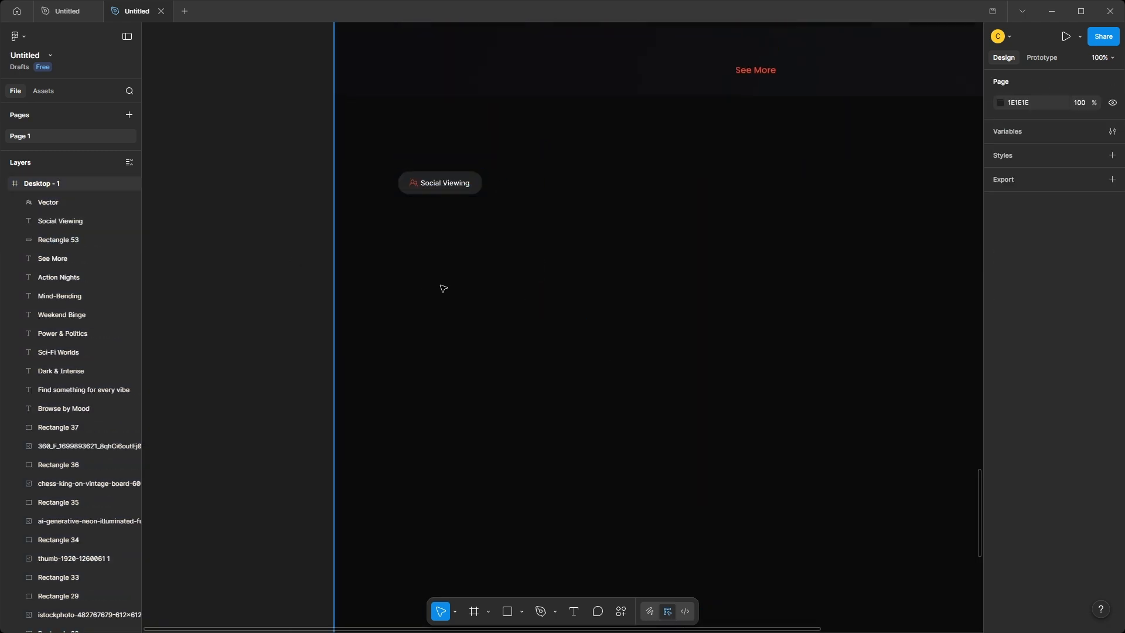
# Paste the "Watch with Friends" heading and description below the badge and line the whole group up with the left margin.
pyautogui.hotkey('ctrl', 'v')
pyautogui.moveTo(572, 294); pyautogui.dragTo(543, 215)
pyautogui.moveTo(369, 166); pyautogui.dragTo(495, 235)
pyautogui.moveTo(497, 237); pyautogui.dragTo(463, 235)
pyautogui.scroll(-3, 461, 231)
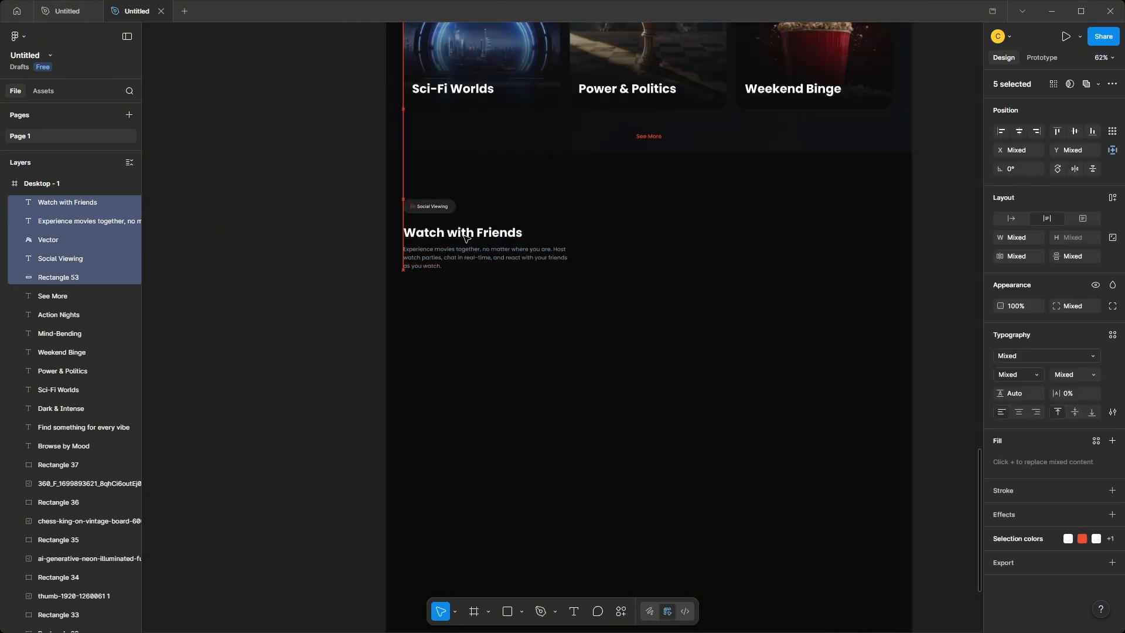
# Paste the Synchronized Playback, Live Chat and Emoji Reactions feature list and place it left-aligned beneath the Watch with Friends description.
pyautogui.click(363, 272)
pyautogui.scroll(-2, 496, 321)
pyautogui.scroll(3, 496, 320)
pyautogui.moveTo(495, 319); pyautogui.dragTo(489, 384)
pyautogui.hotkey('ctrl', 'v')
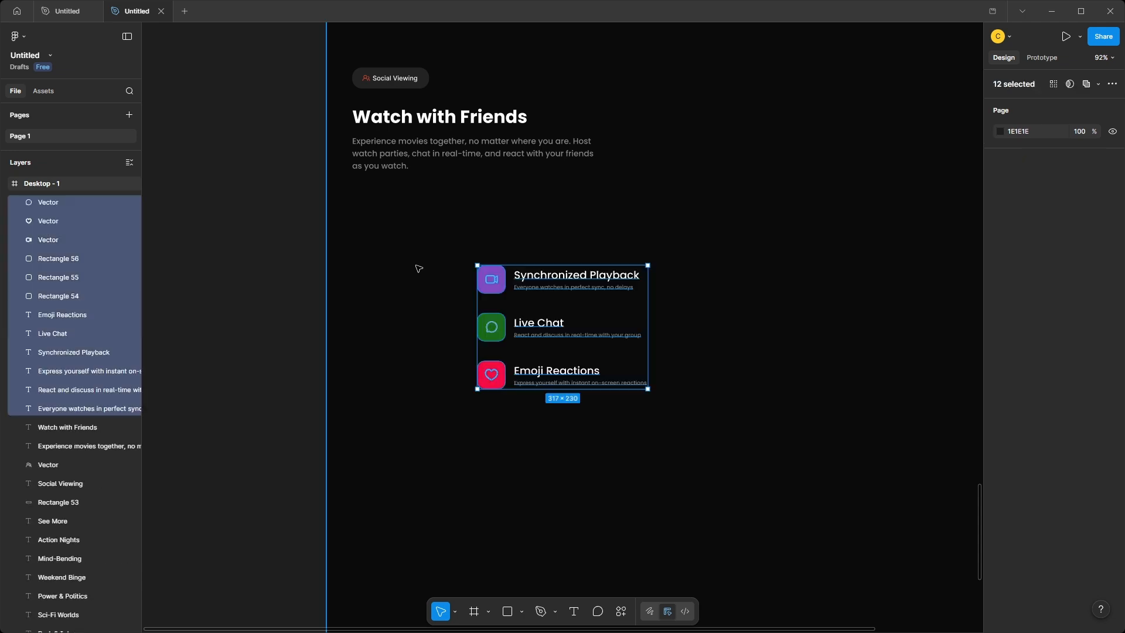
pyautogui.moveTo(557, 271); pyautogui.dragTo(432, 208)
pyautogui.click(262, 296)
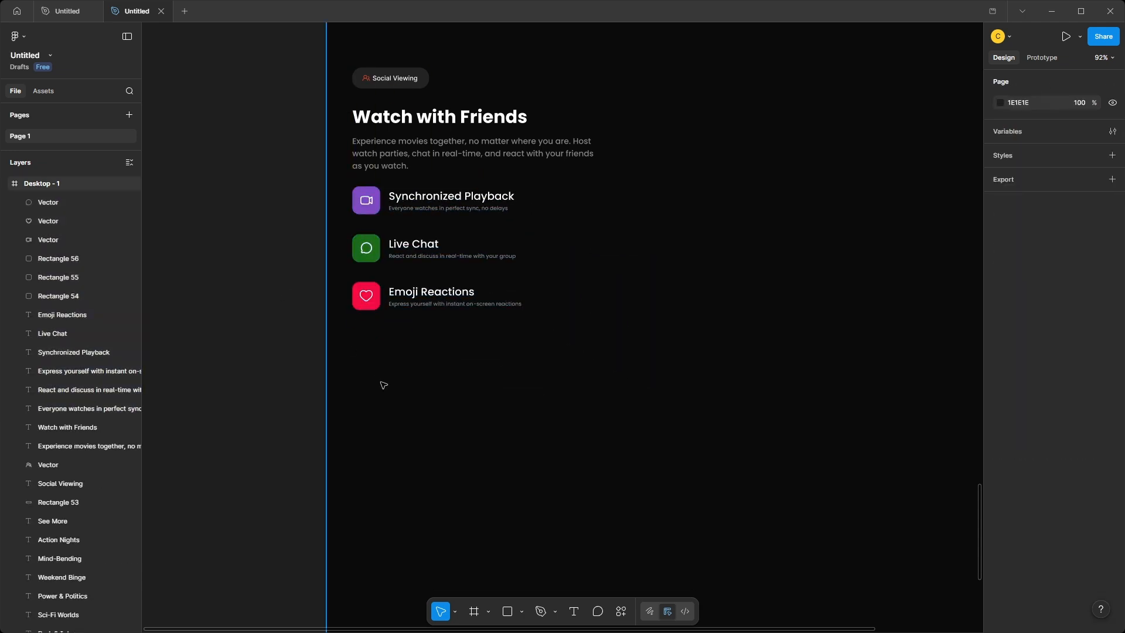
# Paste the gradient "Start Watch Party" button and place it left-aligned below the Emoji Reactions feature.
pyautogui.hotkey('ctrl', 'v')
pyautogui.moveTo(527, 326); pyautogui.dragTo(414, 369)
pyautogui.click(315, 403)
pyautogui.click(413, 374)
pyautogui.hotkey('ctrl', 'z')
pyautogui.hotkey('ctrl', 'z')
pyautogui.click(606, 406)
pyautogui.moveTo(613, 405); pyautogui.dragTo(492, 443)
pyautogui.scroll(-2, 493, 444)
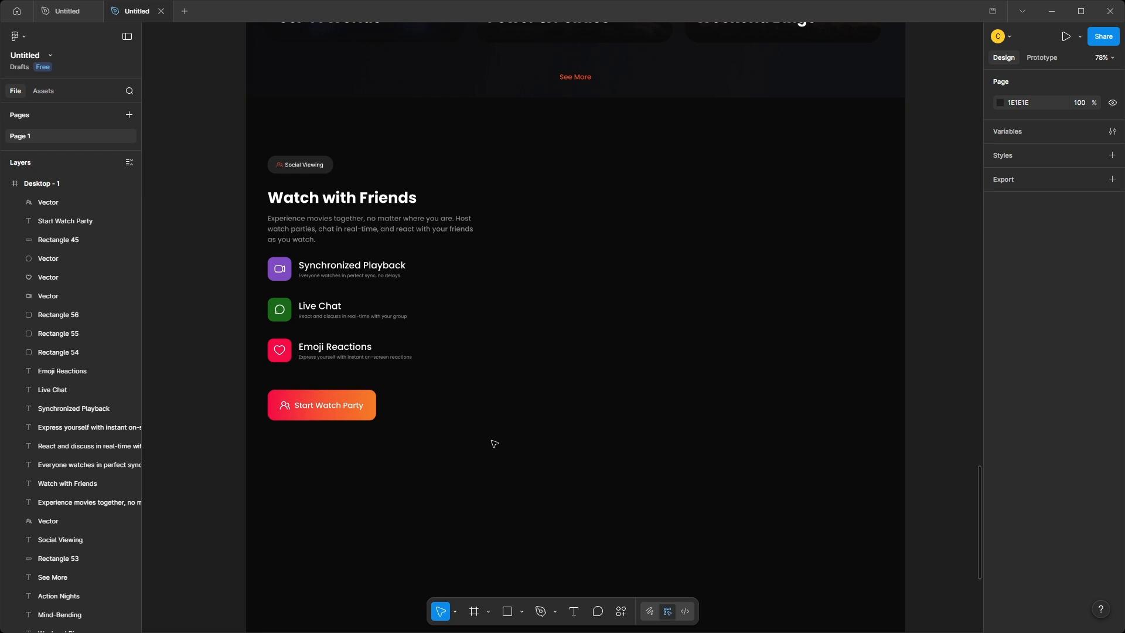
# Draw a rectangle beside the Watch with Friends text and set its size to 718 × 669.
pyautogui.moveTo(522, 190)
pyautogui.mouseDown()
pyautogui.moveTo(848, 412)
pyautogui.moveTo(851, 399)
pyautogui.mouseUp()
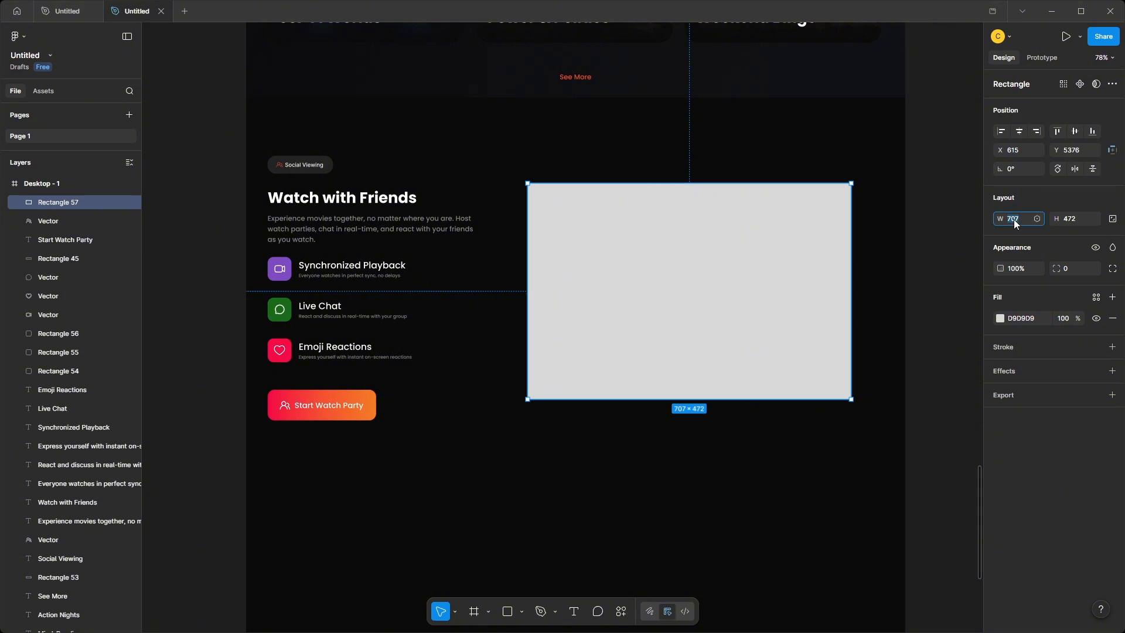
pyautogui.write('718')
pyautogui.click(1079, 220)
pyautogui.write('669')
pyautogui.press('Return')
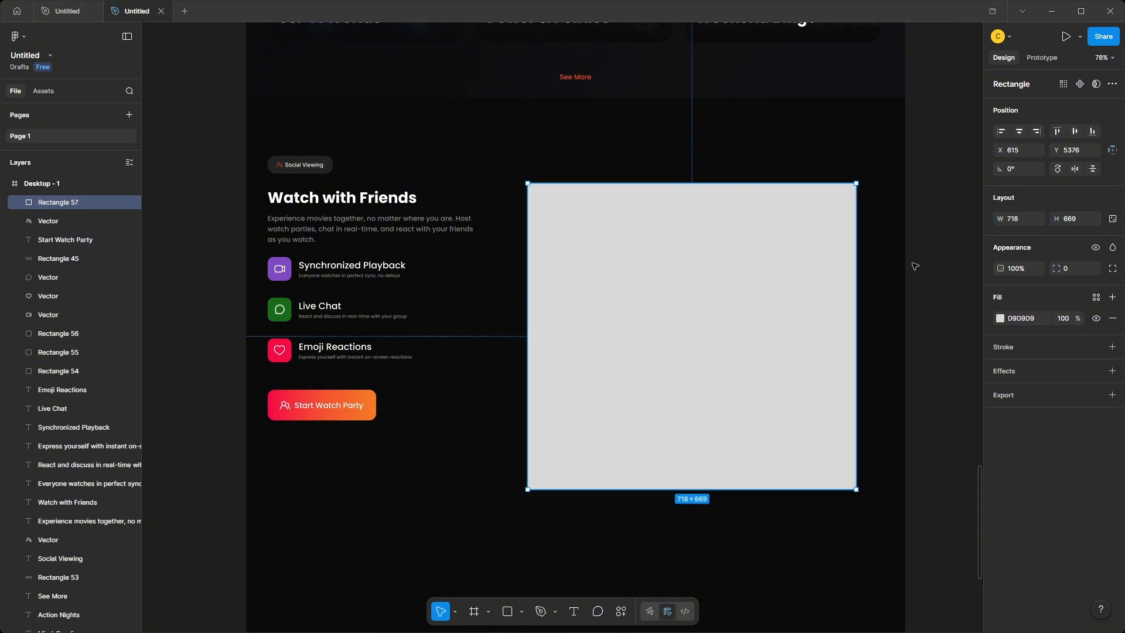
# Move the rectangle to X 670, Y 5291 and style it with a corner radius of 20 and a 000000 fill.
pyautogui.moveTo(753, 346); pyautogui.dragTo(750, 313)
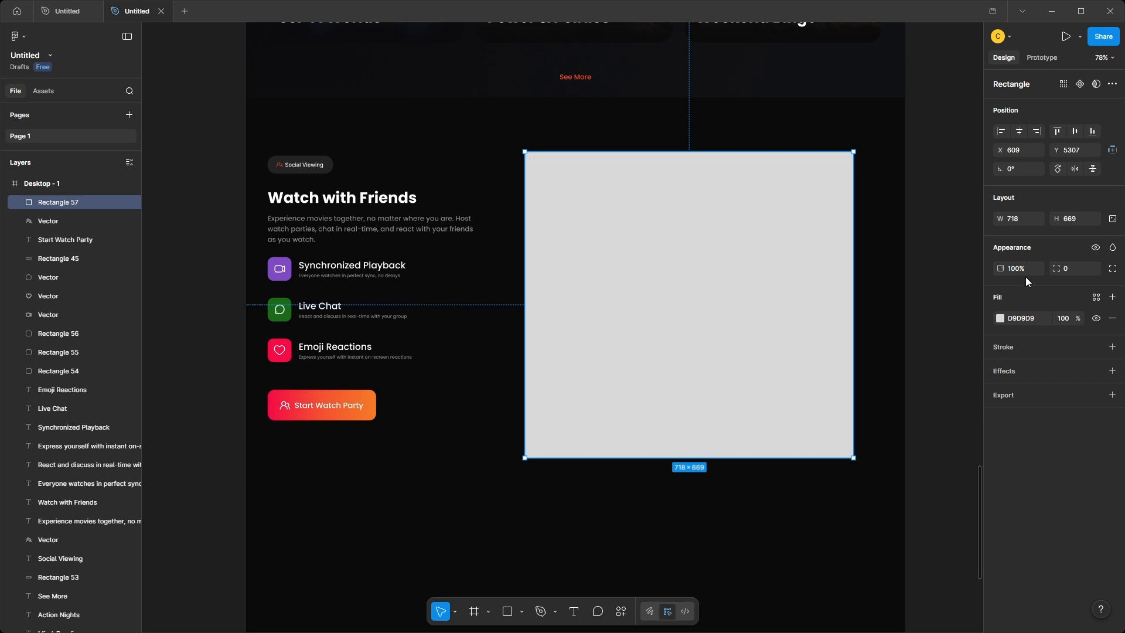
pyautogui.moveTo(741, 274); pyautogui.dragTo(771, 272)
pyautogui.click(1022, 318)
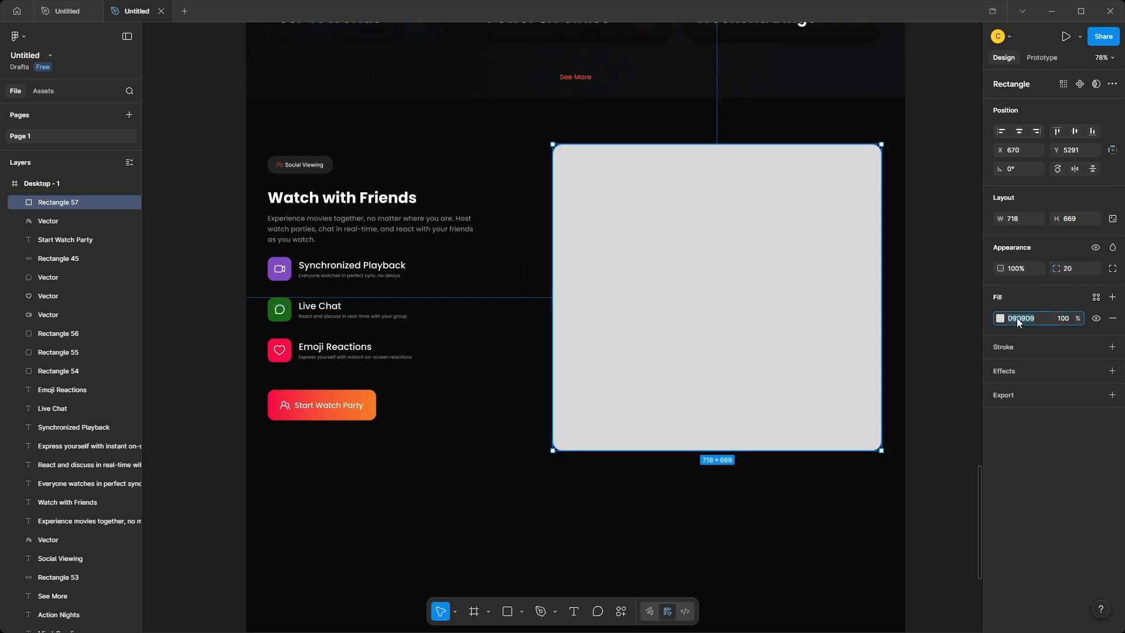
pyautogui.write('000000')
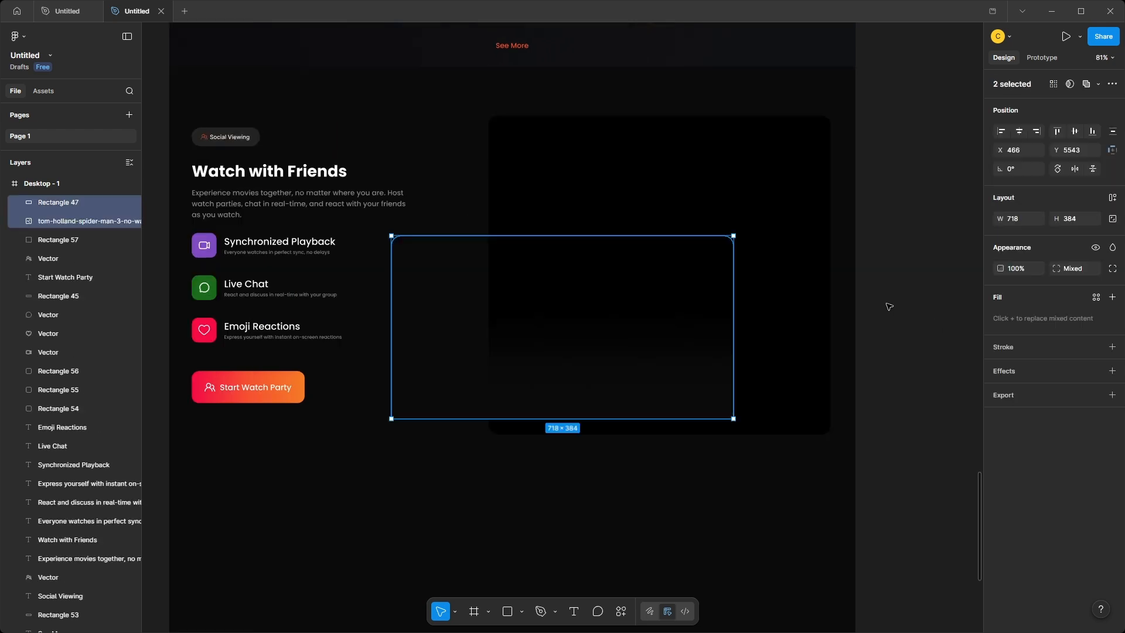
# Place the Spider-Man image over the upper part of the black card and paste the two chat messages beneath it.
pyautogui.moveTo(619, 327); pyautogui.dragTo(717, 208)
pyautogui.click(889, 297)
pyautogui.hotkey('ctrl', 'v')
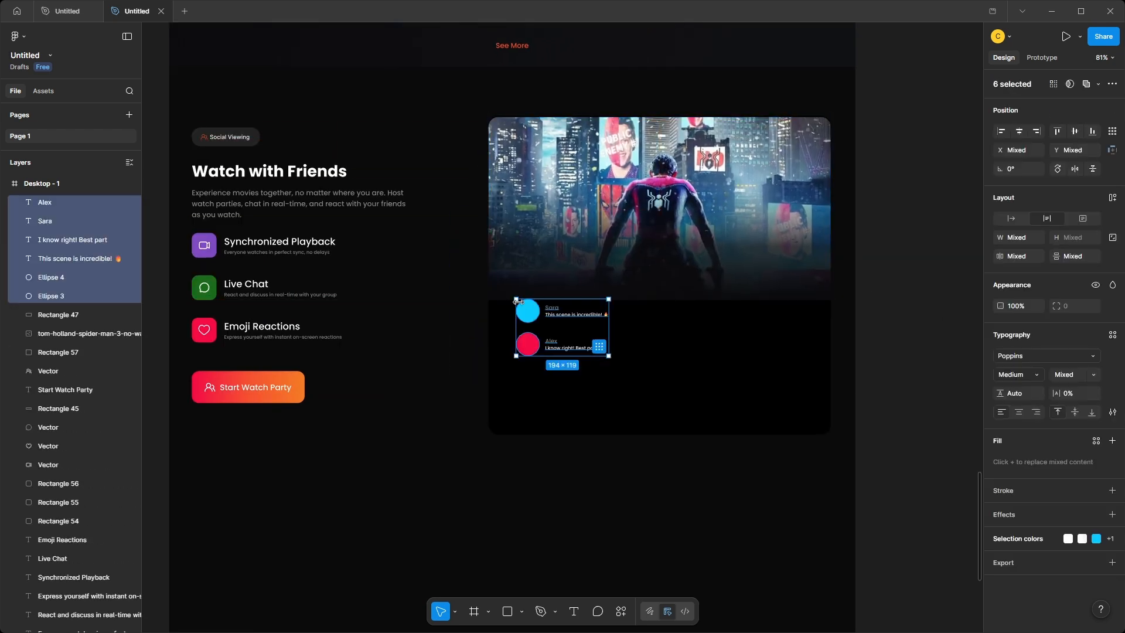
pyautogui.scroll(5, 542, 437)
# Draw a message box rectangle below the chat messages, sized 538 × 55 with a corner radius of 41.
pyautogui.press('r')
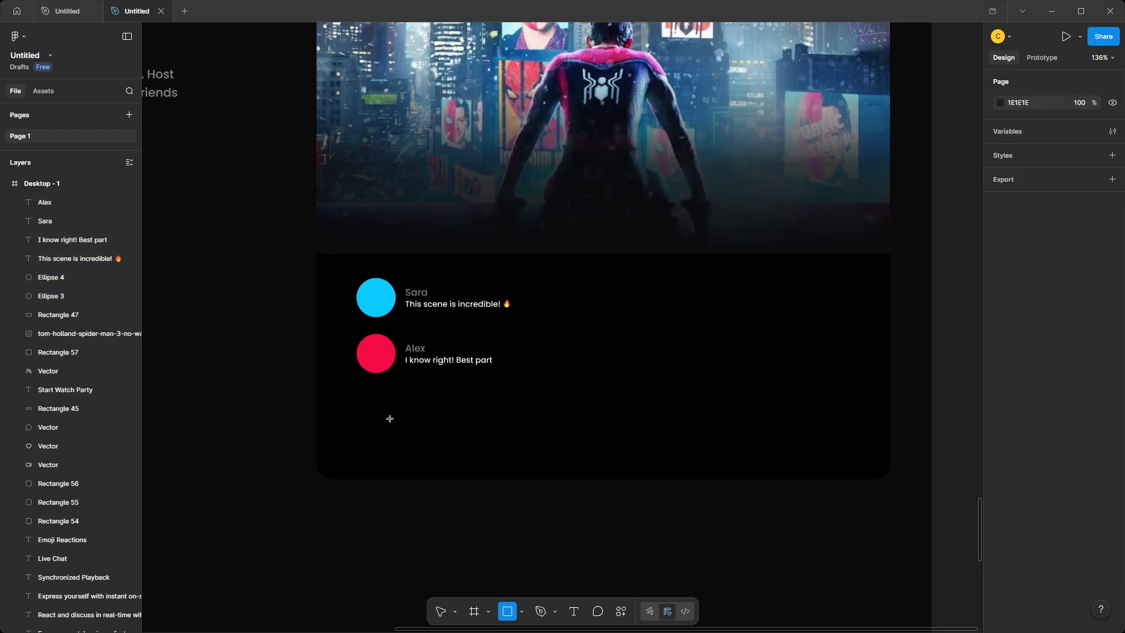
pyautogui.moveTo(364, 404)
pyautogui.mouseDown()
pyautogui.moveTo(875, 455)
pyautogui.moveTo(866, 447)
pyautogui.mouseUp()
pyautogui.moveTo(751, 433); pyautogui.dragTo(758, 435)
pyautogui.click(1017, 220)
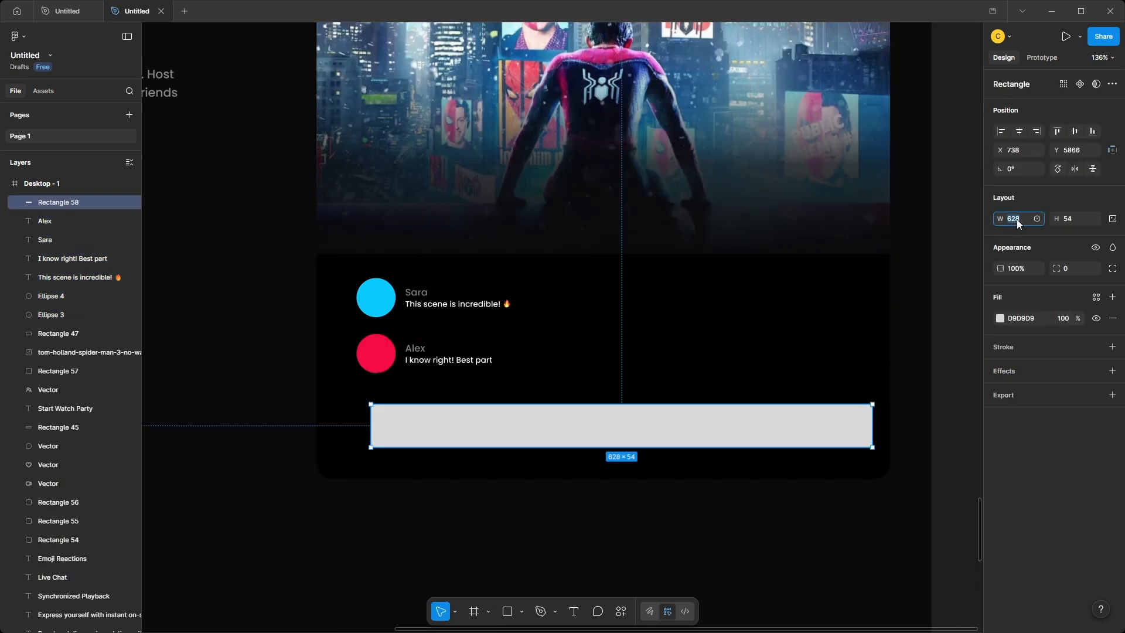
pyautogui.write('538')
pyautogui.press('Return')
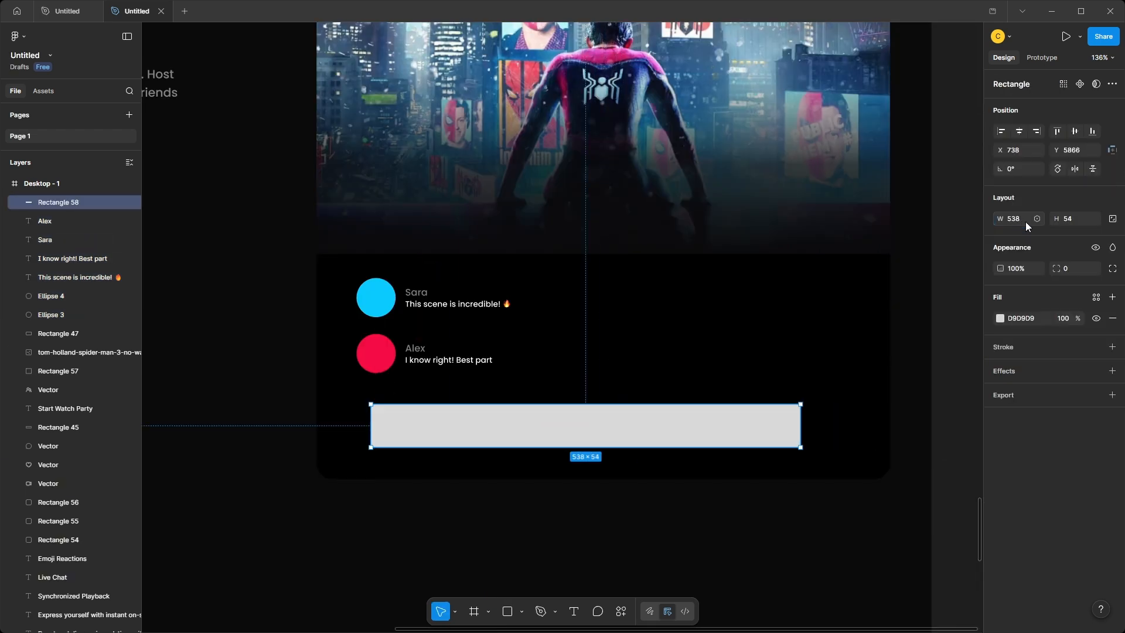
pyautogui.click(1064, 220)
pyautogui.write('55')
pyautogui.click(1067, 273)
pyautogui.press('Return')
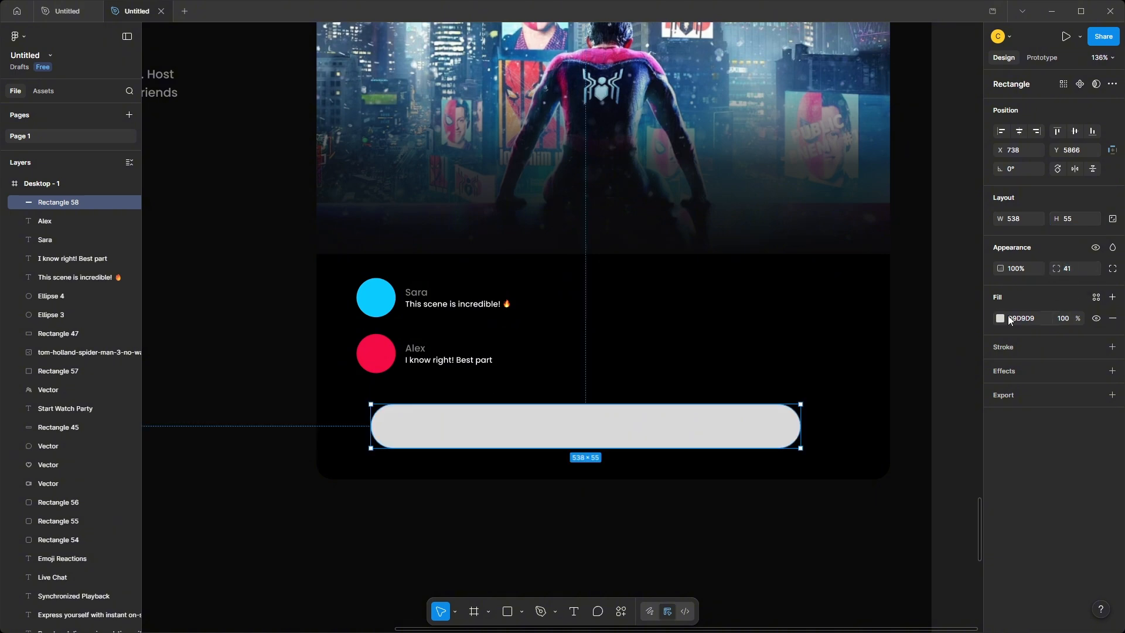
# Fill the message box with 000000 and add an FFFFFF inside stroke at 30% opacity.
pyautogui.click(1014, 318)
pyautogui.write('000000')
pyautogui.press('Return')
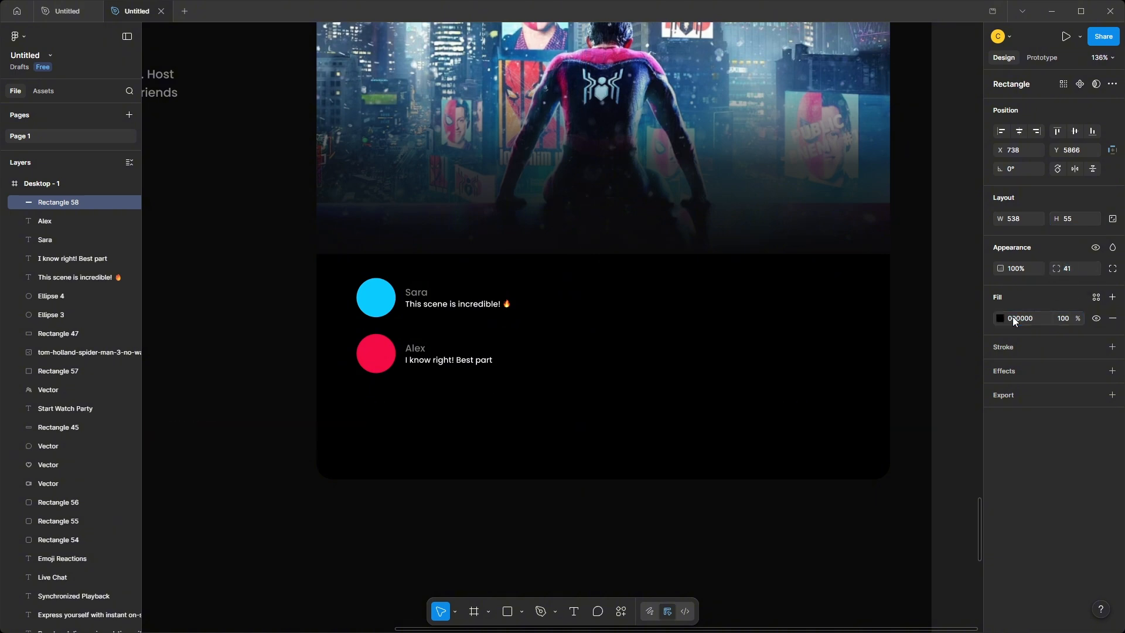
pyautogui.click(1111, 347)
pyautogui.click(1000, 368)
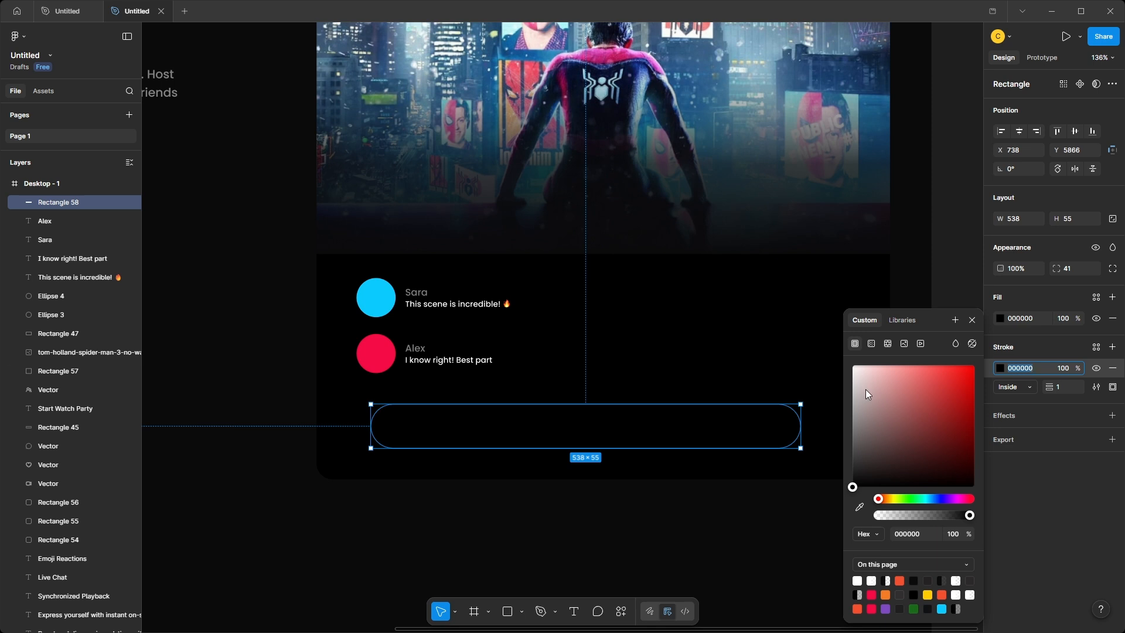
pyautogui.moveTo(866, 389); pyautogui.dragTo(849, 360)
pyautogui.click(1064, 370)
pyautogui.write('30')
pyautogui.press('Return')
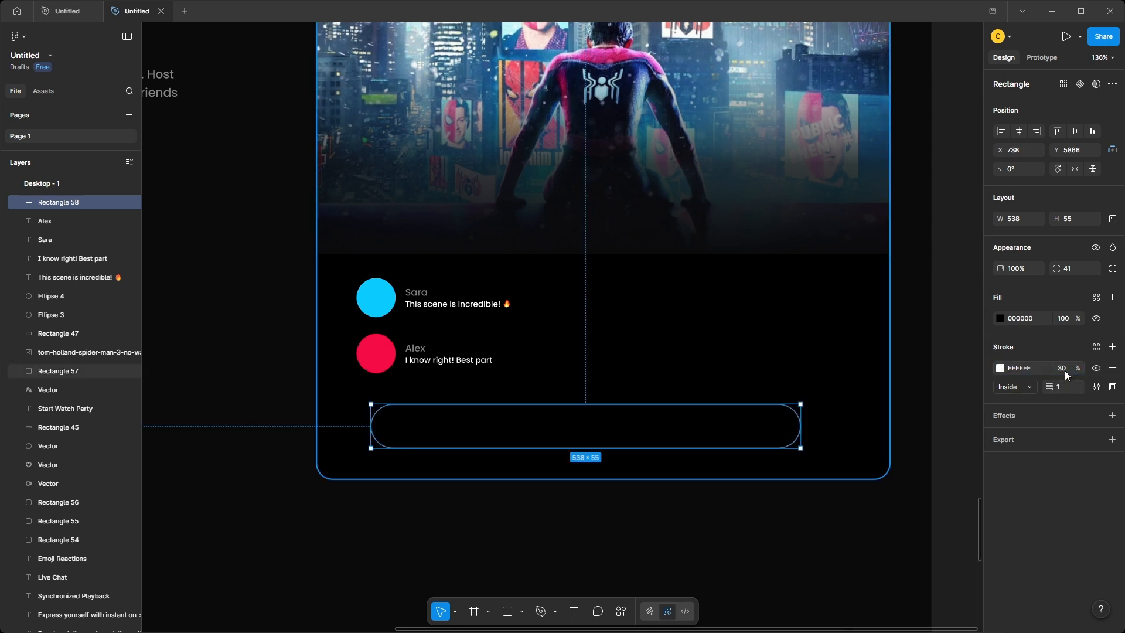
pyautogui.moveTo(678, 431); pyautogui.dragTo(684, 431)
# Paste the round chat button beside the message box and the "Type a Message..." placeholder inside it.
pyautogui.hotkey('ctrl', 'v')
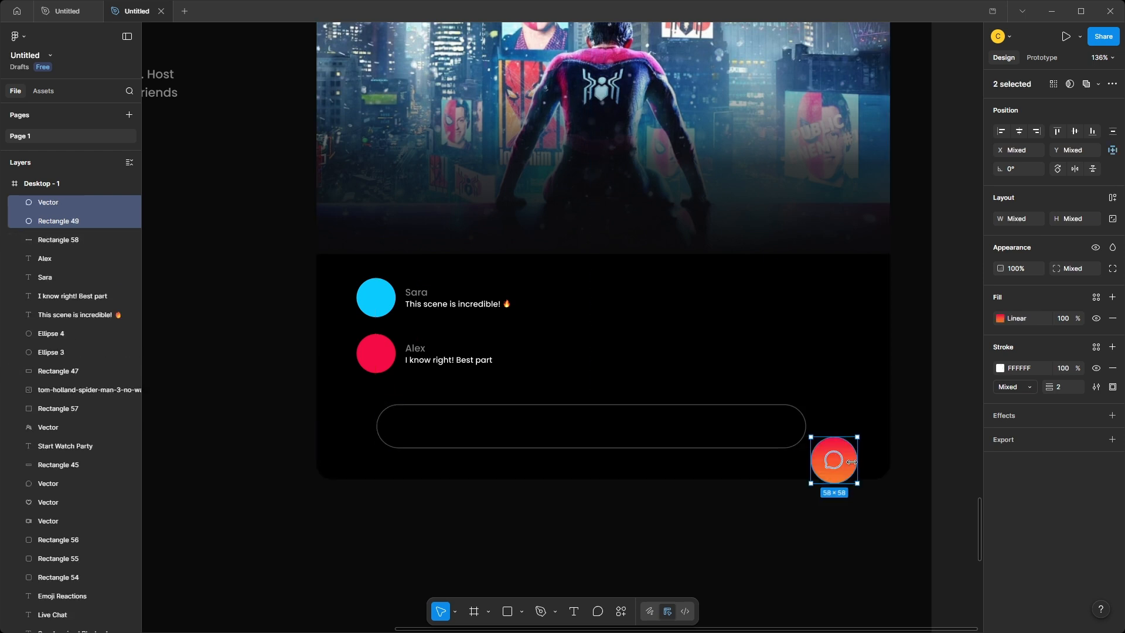
pyautogui.moveTo(835, 471); pyautogui.dragTo(855, 432)
pyautogui.click(422, 512)
pyautogui.hotkey('ctrl', 'v')
pyautogui.moveTo(438, 463); pyautogui.dragTo(427, 433)
pyautogui.click(950, 468)
# Select the round chat button with its icon and fine-tune its position beside the message box.
pyautogui.scroll(-3, 902, 424)
pyautogui.scroll(2, 903, 426)
pyautogui.click(835, 401)
pyautogui.keyDown('shift'); pyautogui.click(844, 402); pyautogui.keyUp('shift')
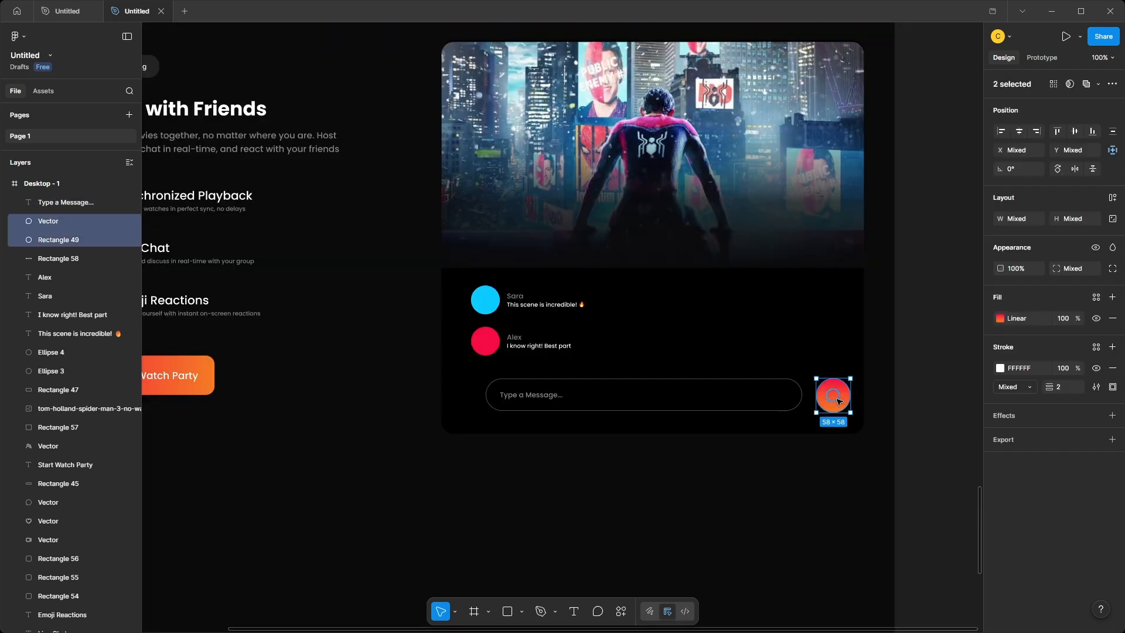
pyautogui.scroll(4, 848, 401)
pyautogui.moveTo(819, 398); pyautogui.dragTo(849, 270)
pyautogui.click(881, 381)
# Draw a 611 × 611 circle below the chat card and fill it with F45031.
pyautogui.scroll(-5, 878, 381)
pyautogui.scroll(-1, 873, 382)
pyautogui.scroll(1, 849, 270)
pyautogui.press('o')
pyautogui.moveTo(550, 271); pyautogui.dragTo(799, 507)
pyautogui.click(1013, 218)
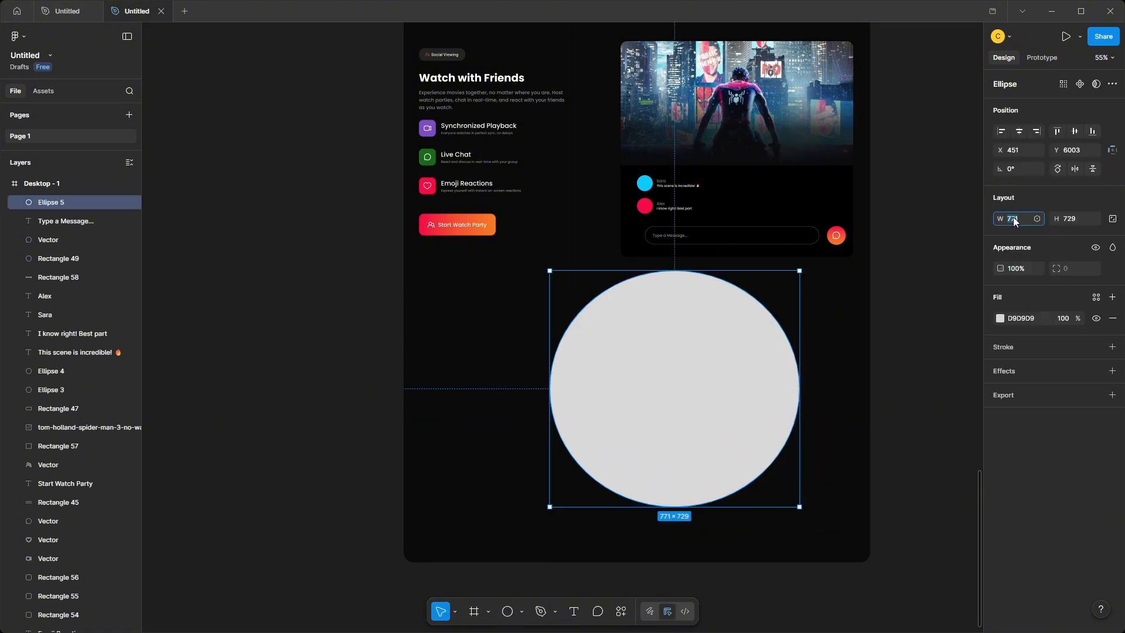
pyautogui.write('611')
pyautogui.click(1072, 218)
pyautogui.write('611')
pyautogui.press('Return')
pyautogui.click(1024, 320)
pyautogui.write('F45031')
pyautogui.press('Return')
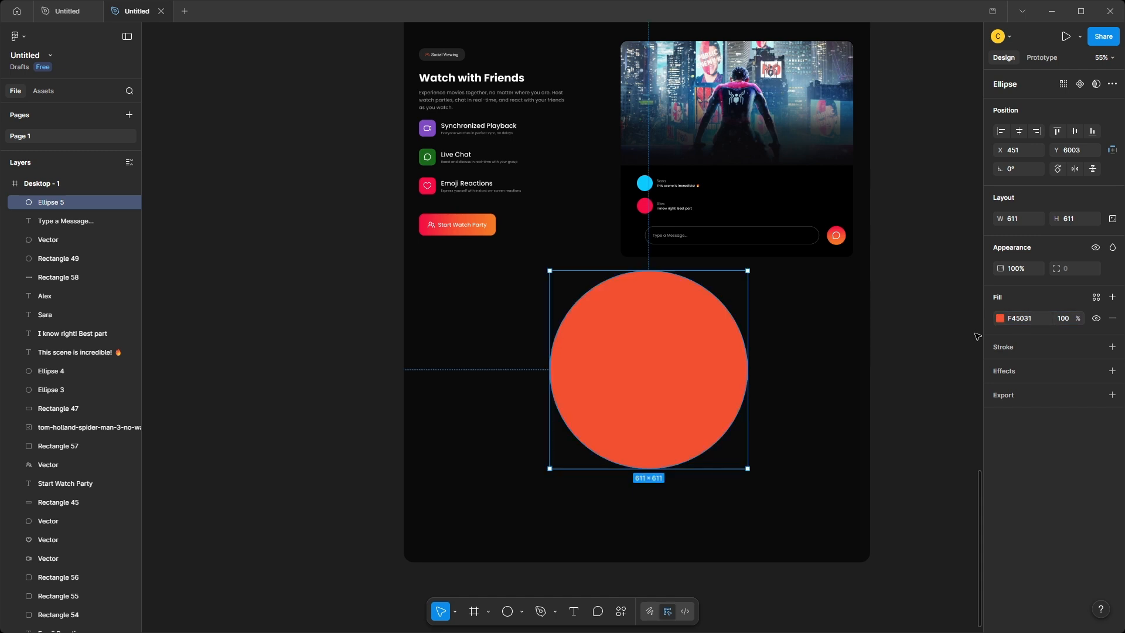
# Move the orange circle onto the chat card and send its layer behind the card's rectangle.
pyautogui.scroll(2, 620, 489)
pyautogui.moveTo(620, 489); pyautogui.dragTo(703, 257)
pyautogui.moveTo(58, 572); pyautogui.dragTo(58, 573)
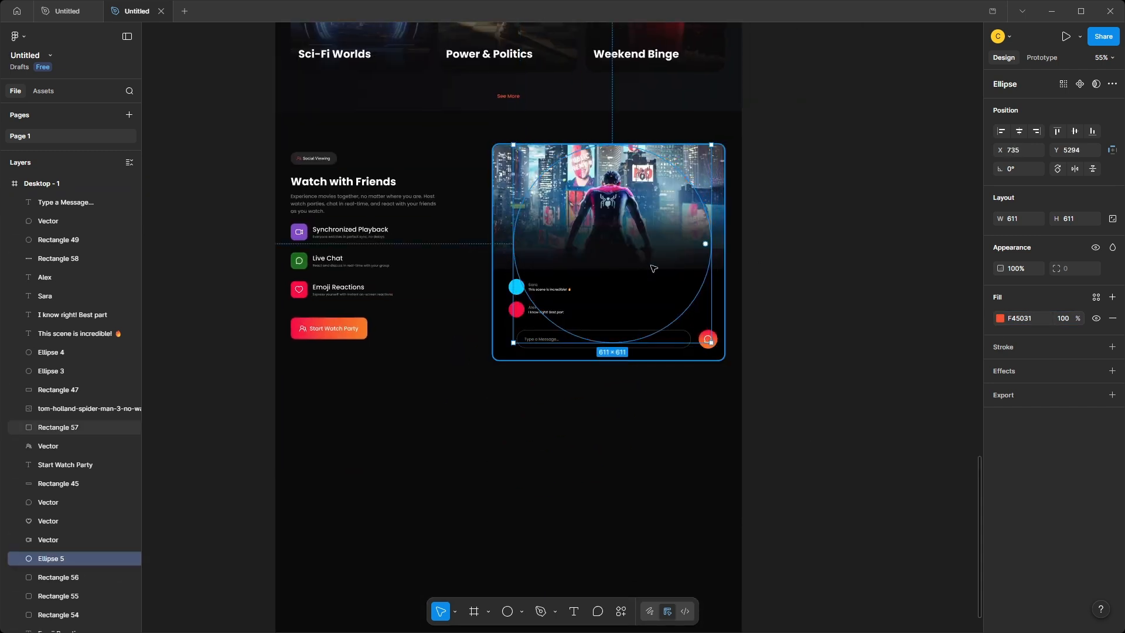
# Give the orange circle a uniform layer blur of 162.
pyautogui.click(1111, 371)
pyautogui.click(887, 399)
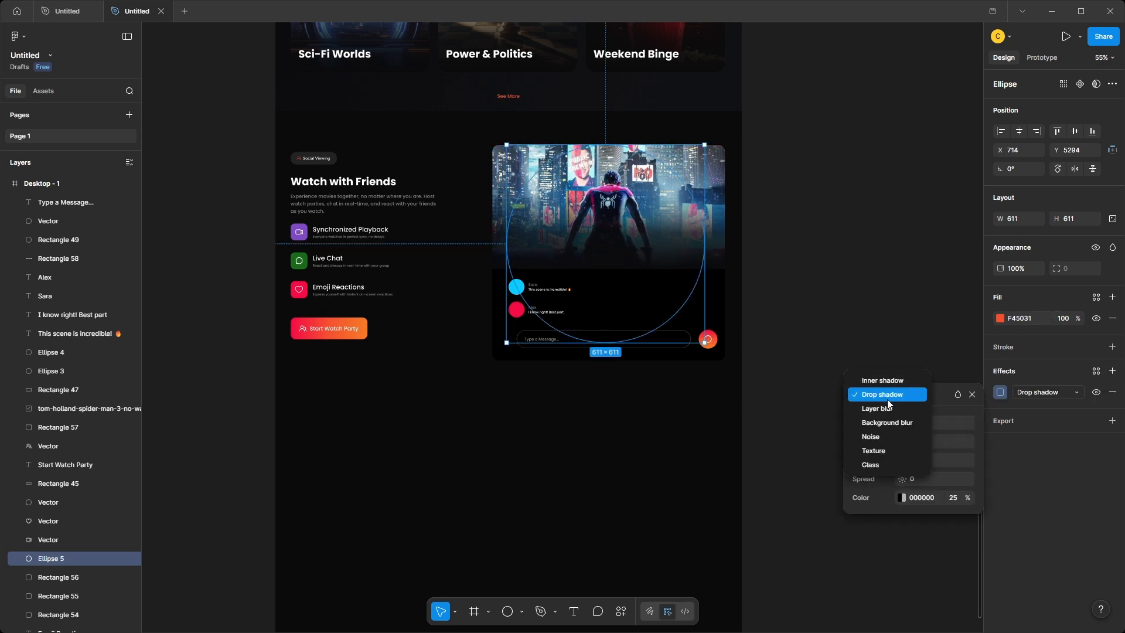
pyautogui.click(870, 424)
pyautogui.click(919, 438)
pyautogui.write('162')
pyautogui.press('Return')
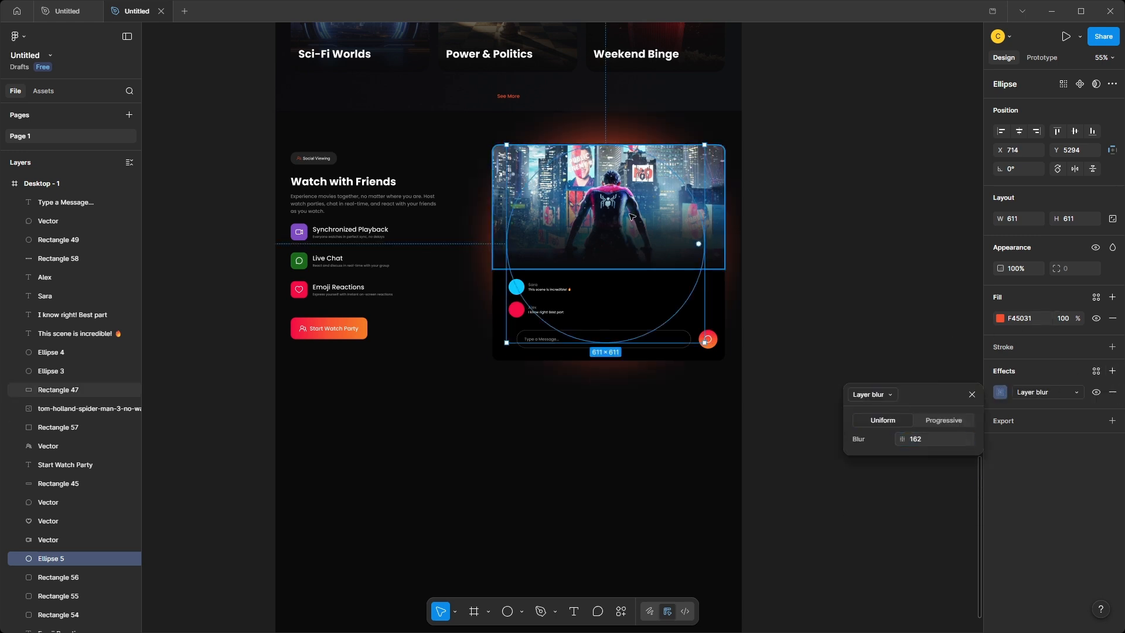
# Shift the blurred glow behind the chat card to X 720, Y 5310.
pyautogui.moveTo(629, 215); pyautogui.dragTo(630, 215)
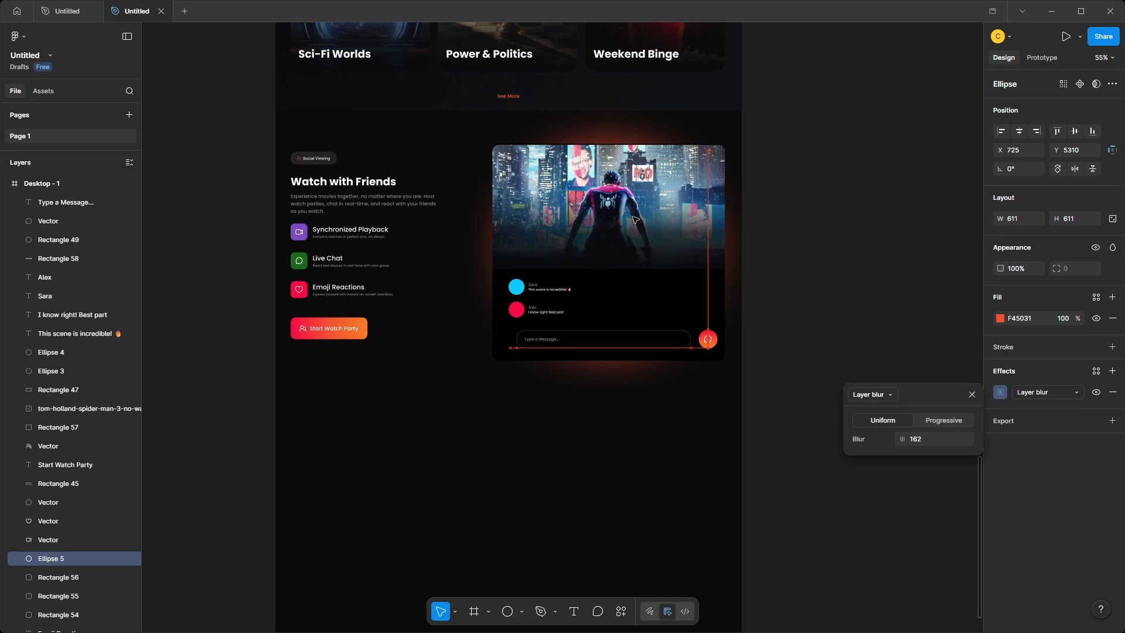
pyautogui.moveTo(632, 215); pyautogui.dragTo(630, 218)
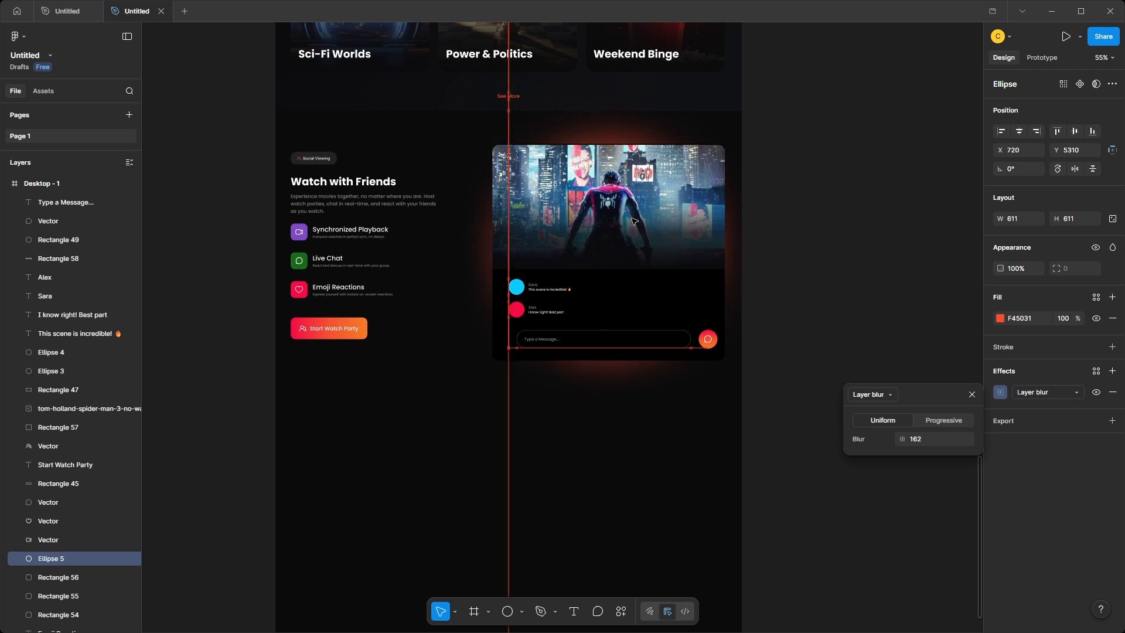
pyautogui.click(800, 264)
# Extend the Desktop - 1 frame further downward to make room for another section.
pyautogui.scroll(-1, 801, 264)
pyautogui.scroll(-1, 801, 264)
pyautogui.click(608, 451)
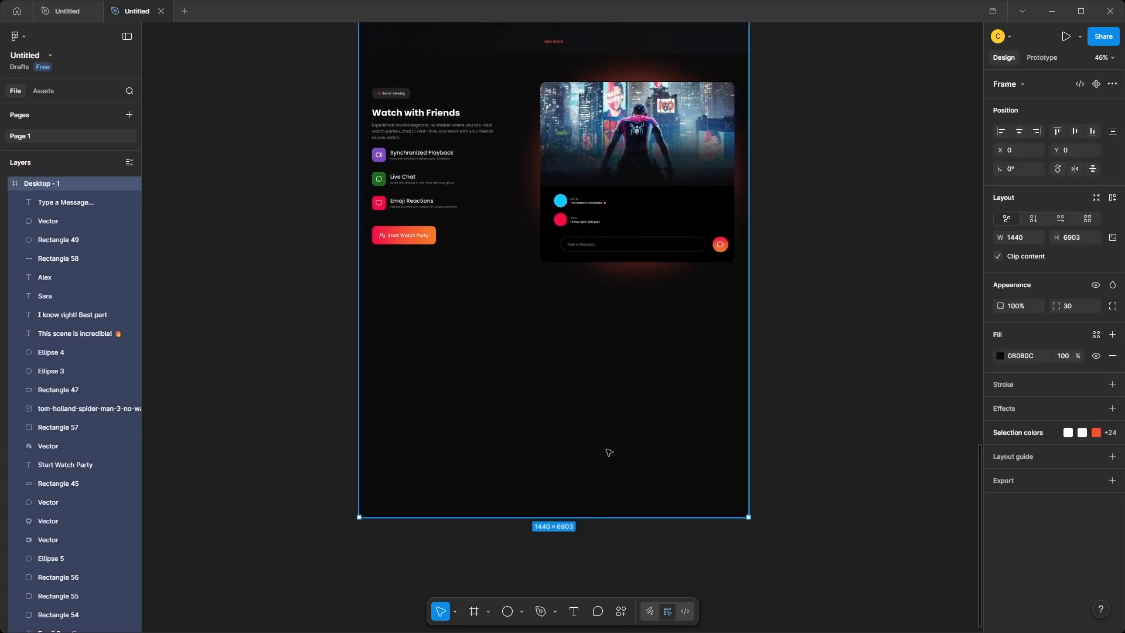
pyautogui.moveTo(619, 518); pyautogui.dragTo(633, 592)
pyautogui.scroll(2, 608, 477)
pyautogui.click(854, 445)
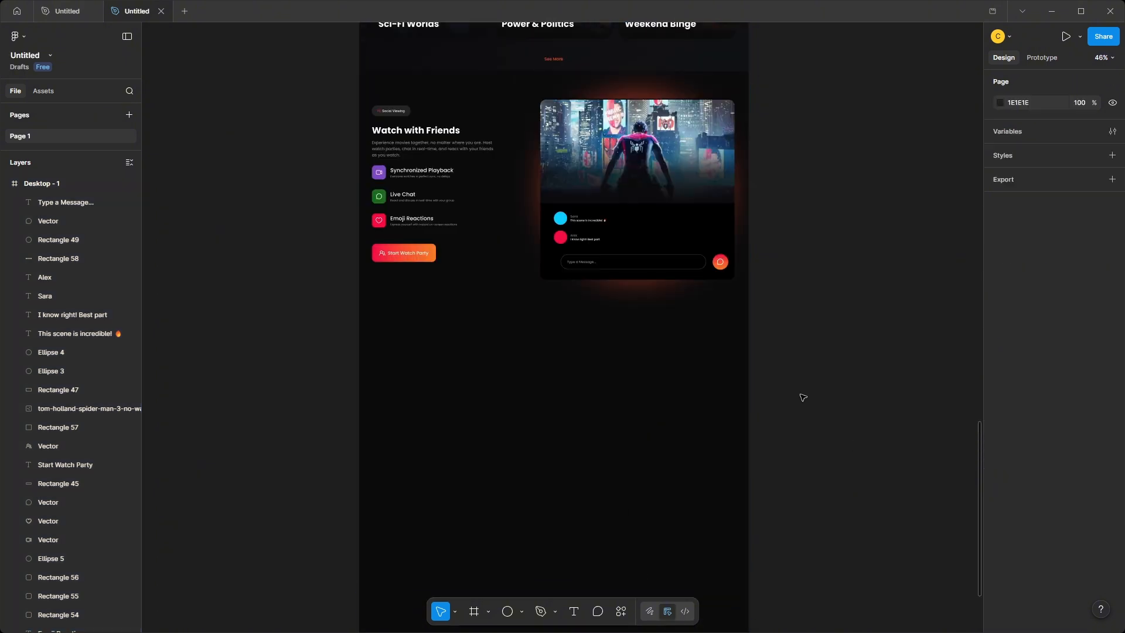
# Draw a full-width rectangle below the Watch with Friends section, sized 1440 × 976, and move it up to Y 6126.
pyautogui.press('r')
pyautogui.scroll(-1, 445, 354)
pyautogui.moveTo(359, 293)
pyautogui.mouseDown()
pyautogui.moveTo(731, 535)
pyautogui.moveTo(748, 572)
pyautogui.mouseUp()
pyautogui.scroll(-1, 783, 469)
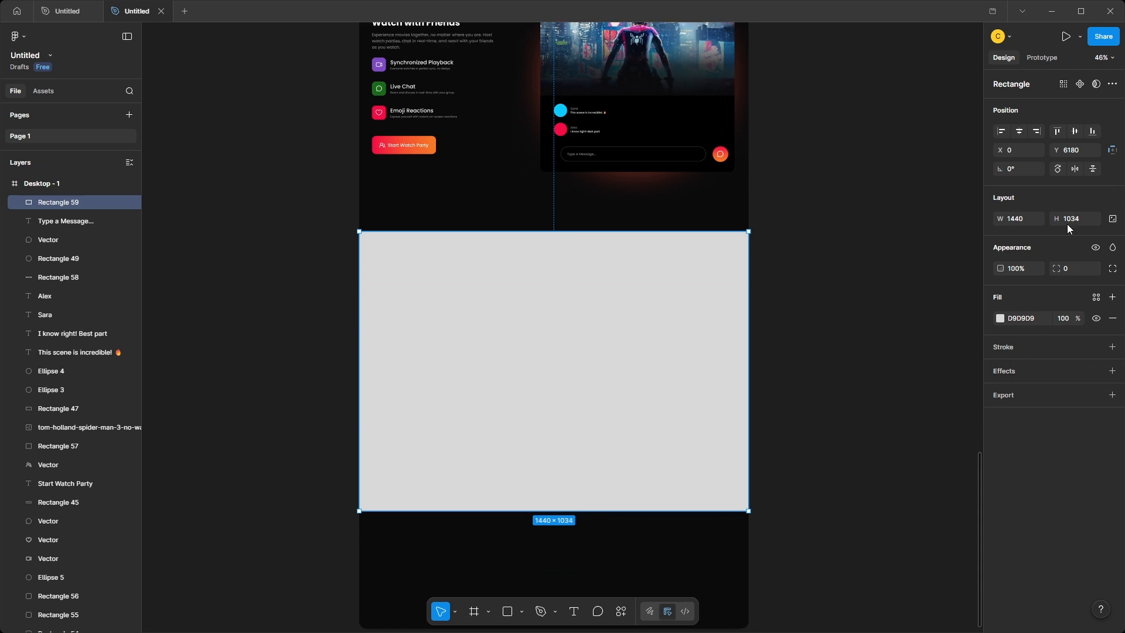
pyautogui.click(1072, 220)
pyautogui.write('976')
pyautogui.press('Return')
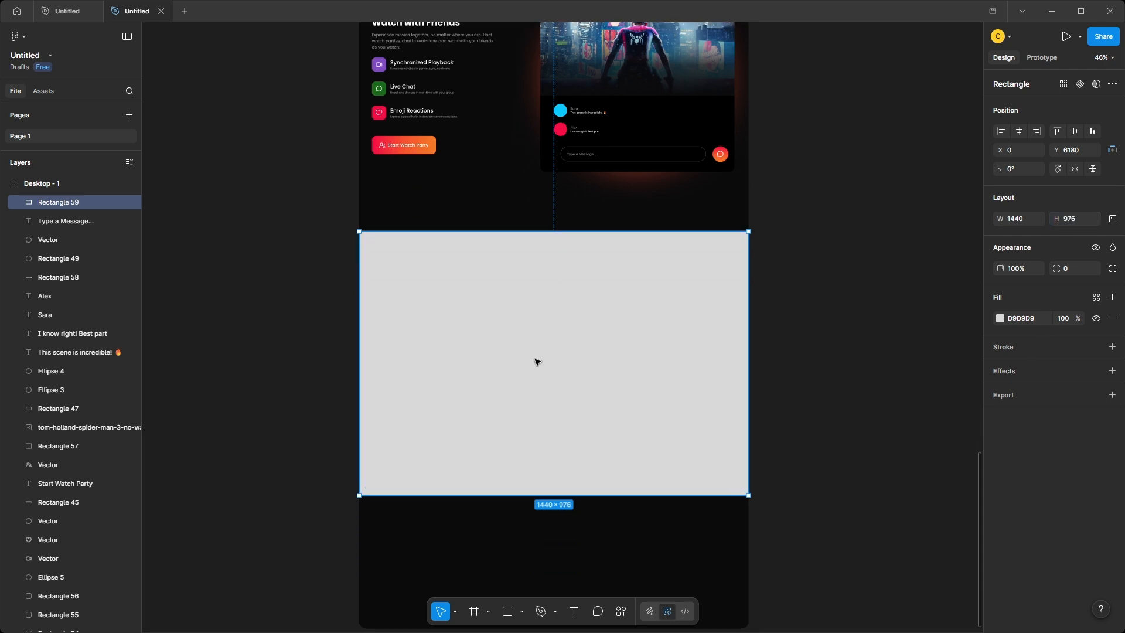
pyautogui.moveTo(535, 359); pyautogui.dragTo(535, 344)
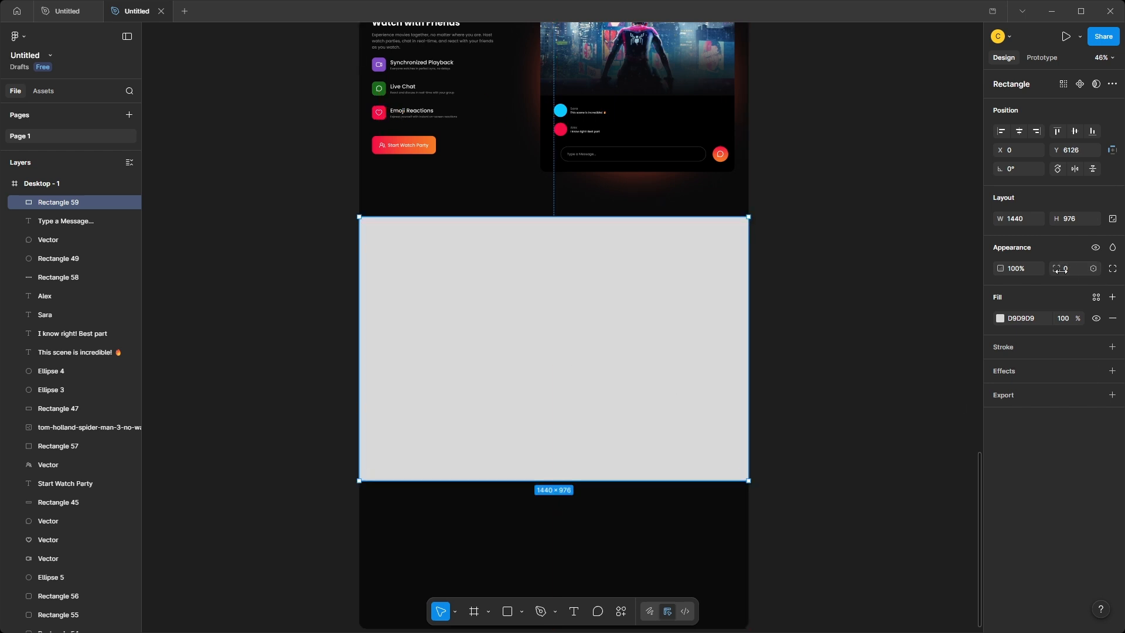
# Shorten the Desktop - 1 frame so it ends at the lower edge of the new rectangle.
pyautogui.scroll(-2, 892, 385)
pyautogui.click(684, 478)
pyautogui.moveTo(692, 511); pyautogui.dragTo(683, 364)
pyautogui.click(782, 449)
pyautogui.scroll(2, 782, 450)
pyautogui.hscroll(-1, 761, 379)
# Fill the new section rectangle with a linear gradient from 0B0B0C to 111215.
pyautogui.click(761, 379)
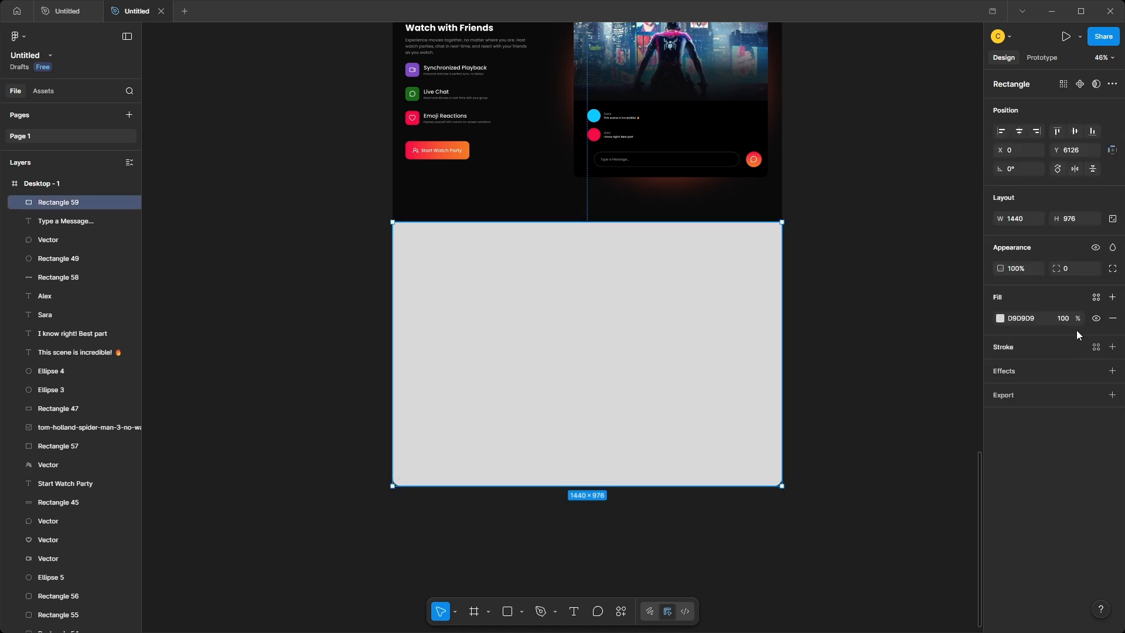
pyautogui.click(999, 318)
pyautogui.click(871, 344)
pyautogui.write('0B0B0C')
pyautogui.press('Return')
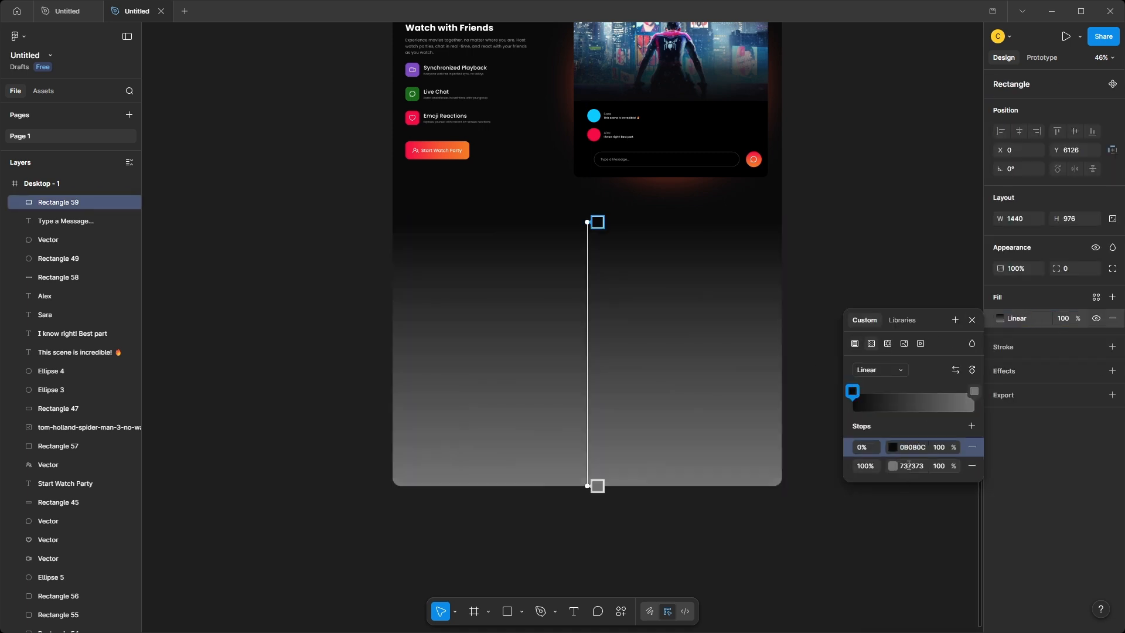
pyautogui.click(913, 466)
pyautogui.write('111215')
pyautogui.press('Return')
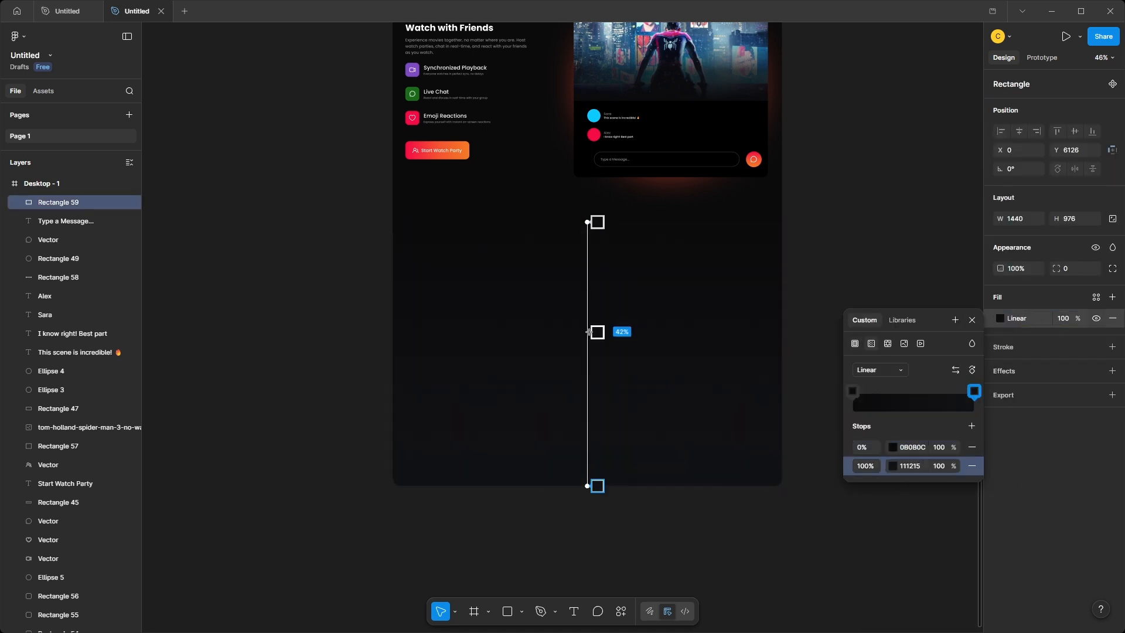
# Reorient the new section rectangle's linear gradient so it runs sideways across the section, darker at the left edge and lighter at the right.
pyautogui.moveTo(570, 245); pyautogui.dragTo(518, 332)
pyautogui.click(795, 344)
pyautogui.click(826, 343)
pyautogui.scroll(2, 628, 387)
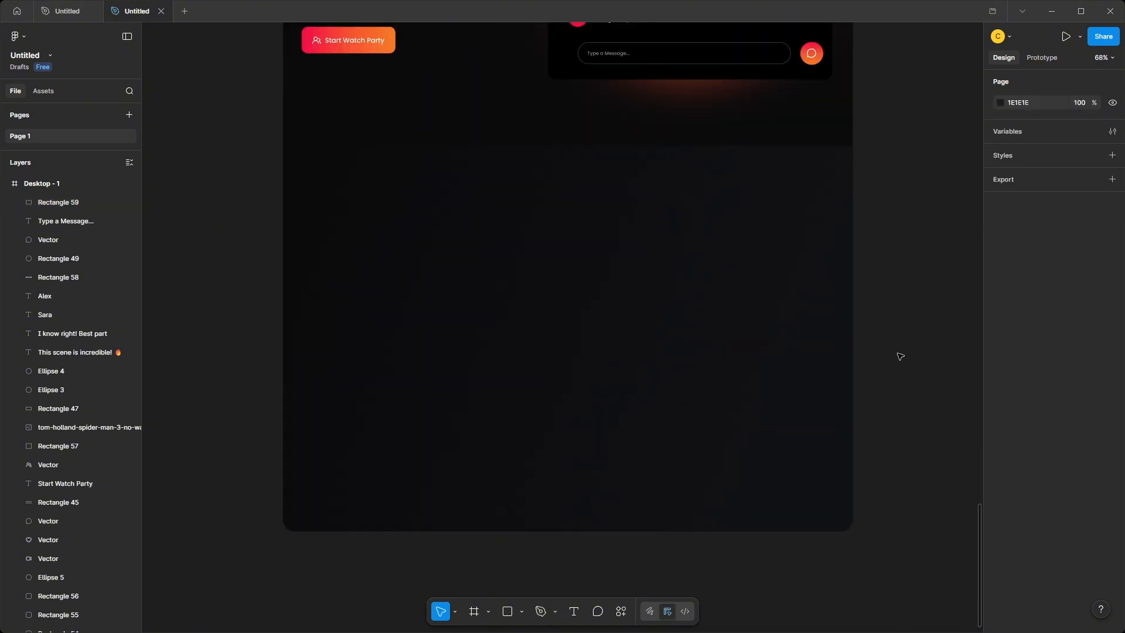
# Add the copied "Stay in the Loop" heading and its subtitle, centred near the top of the new section.
pyautogui.click(572, 322)
pyautogui.write('Stay in the Loop Get personalized recommendations and exclusive content updates')
pyautogui.moveTo(586, 196); pyautogui.dragTo(588, 177)
pyautogui.click(910, 331)
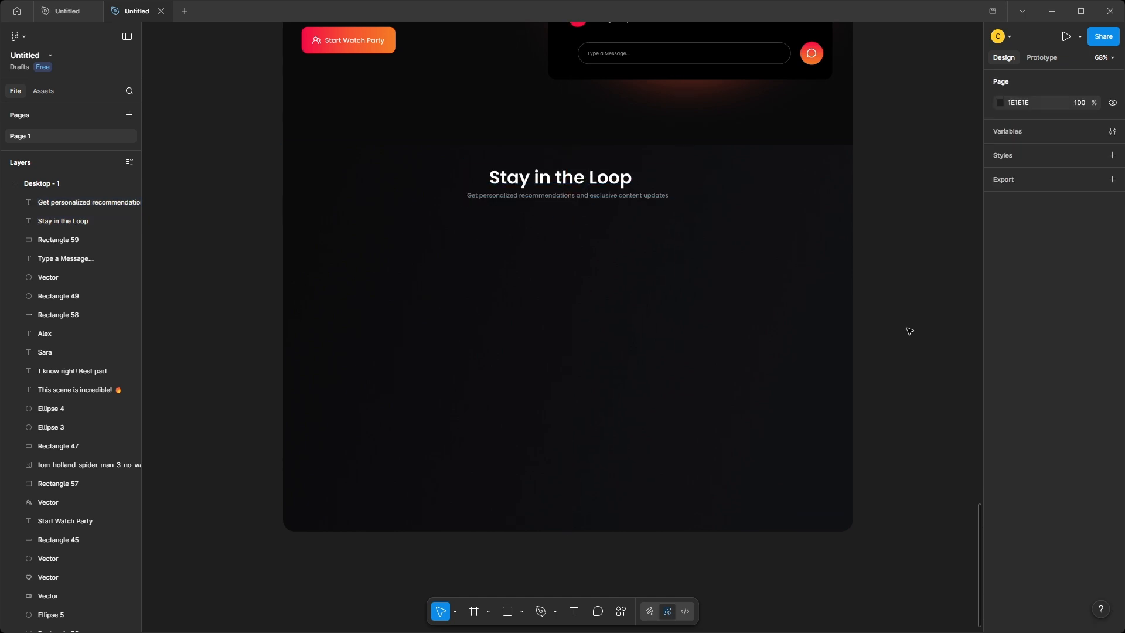
# Reuse the chat message field and its placeholder below the "Stay in the Loop" subtitle and set the field's height to 67.
pyautogui.click(620, 54)
pyautogui.keyDown('shift'); pyautogui.click(657, 58); pyautogui.keyUp('shift')
pyautogui.moveTo(663, 56); pyautogui.dragTo(560, 237)
pyautogui.rightClick(548, 237)
pyautogui.click(590, 330)
pyautogui.click(560, 236)
pyautogui.click(1070, 220)
pyautogui.write('67')
pyautogui.press('Return')
# Change the field's placeholder to "Enter Your Email..." at font size 17 and centre it vertically in the field.
pyautogui.scroll(5, 425, 244)
pyautogui.doubleClick(486, 230)
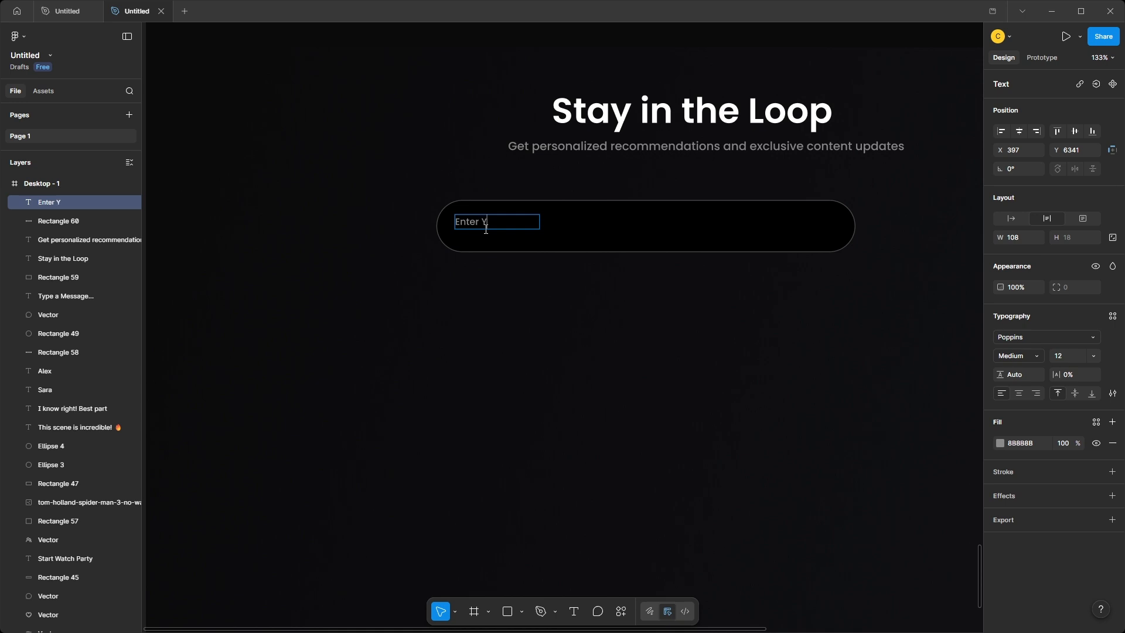
pyautogui.write('Enter Your Email...')
pyautogui.click(532, 251)
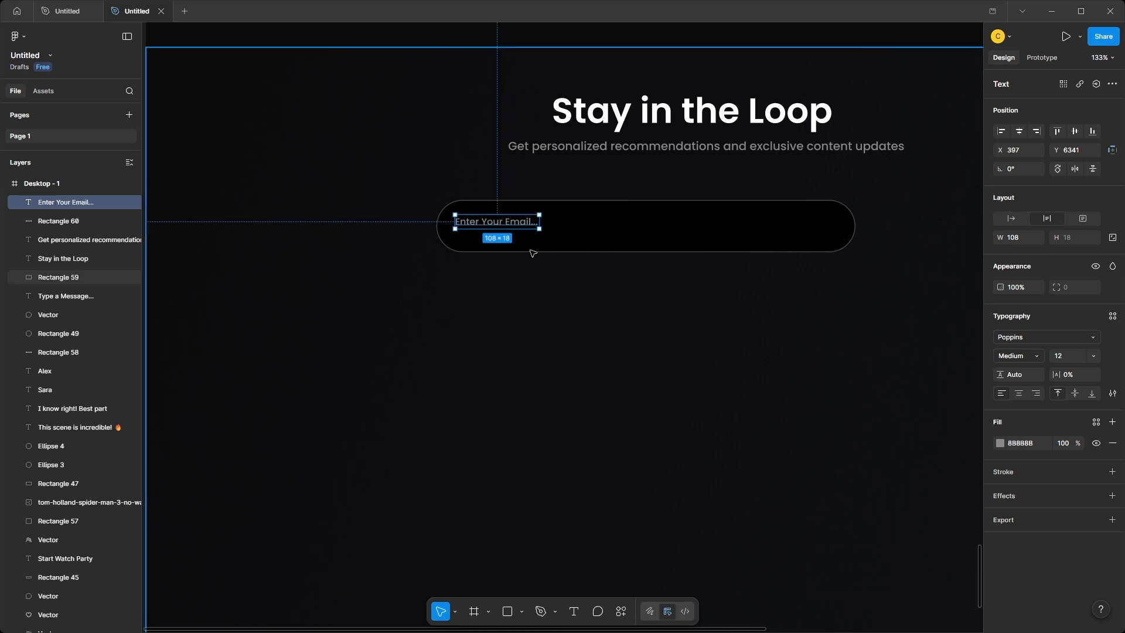
pyautogui.moveTo(517, 227); pyautogui.dragTo(517, 233)
pyautogui.write('17')
pyautogui.press('Return')
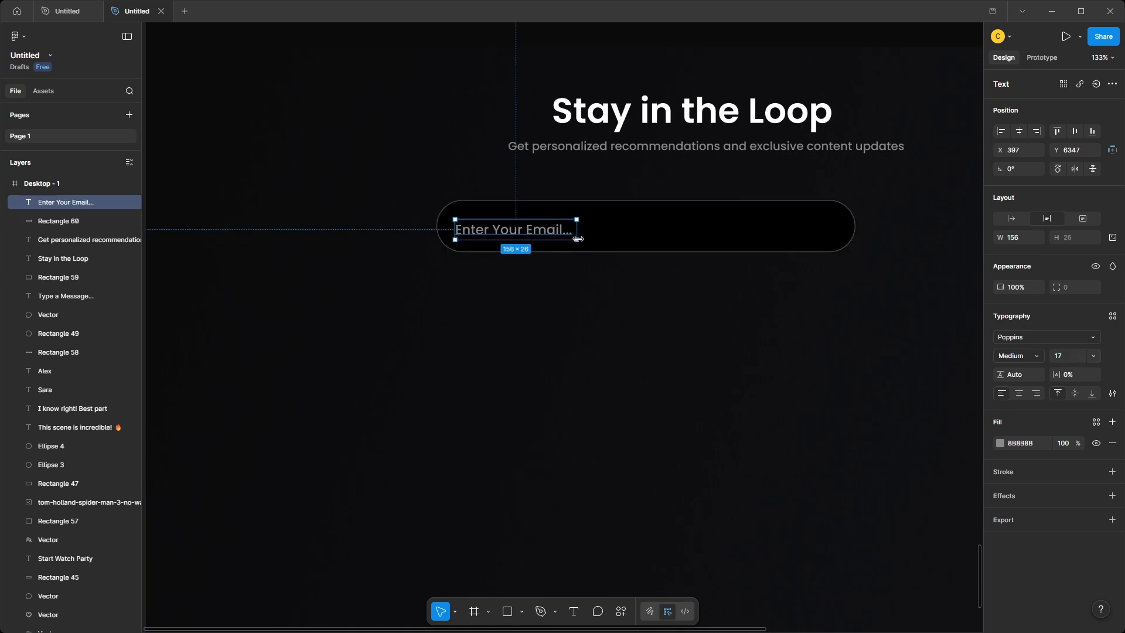
# Paste the copied gradient Subscribe button and place it directly right of the email field, level with it.
pyautogui.scroll(-3, 609, 307)
pyautogui.moveTo(610, 306); pyautogui.dragTo(500, 319)
pyautogui.click(500, 320)
pyautogui.hotkey('ctrl', 'v')
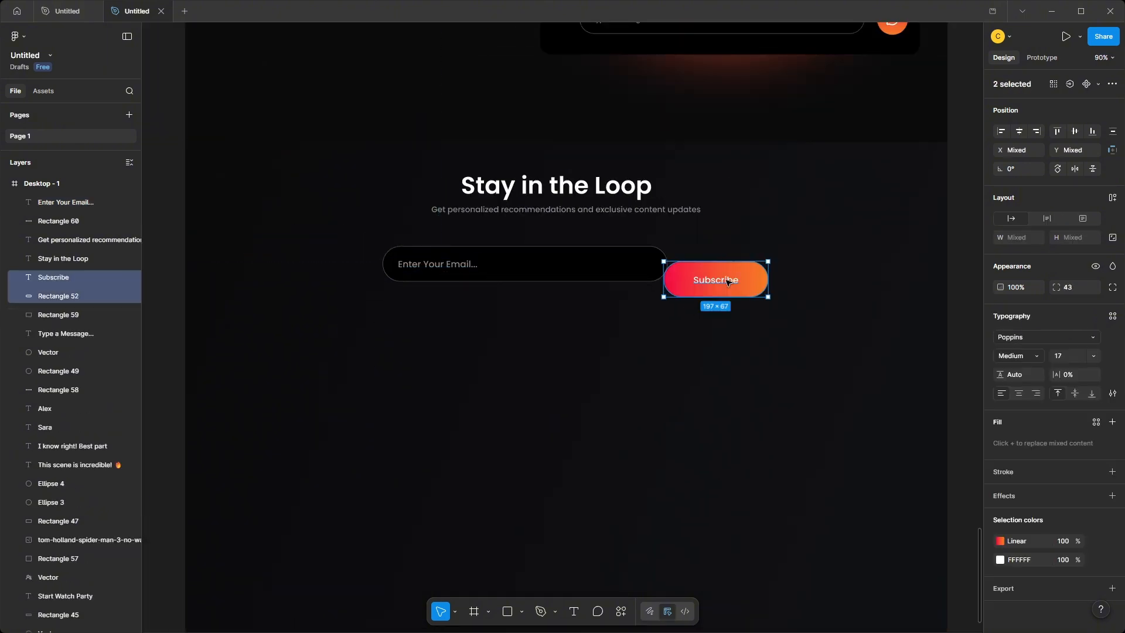
pyautogui.moveTo(727, 278); pyautogui.dragTo(746, 263)
# Shift the email field, its placeholder and the Subscribe button together so the row is centred under the heading.
pyautogui.keyDown('shift'); pyautogui.click(577, 263); pyautogui.keyUp('shift')
pyautogui.keyDown('shift'); pyautogui.click(467, 264); pyautogui.keyUp('shift')
pyautogui.moveTo(605, 261); pyautogui.dragTo(592, 255)
pyautogui.scroll(-2, 590, 259)
pyautogui.click(897, 322)
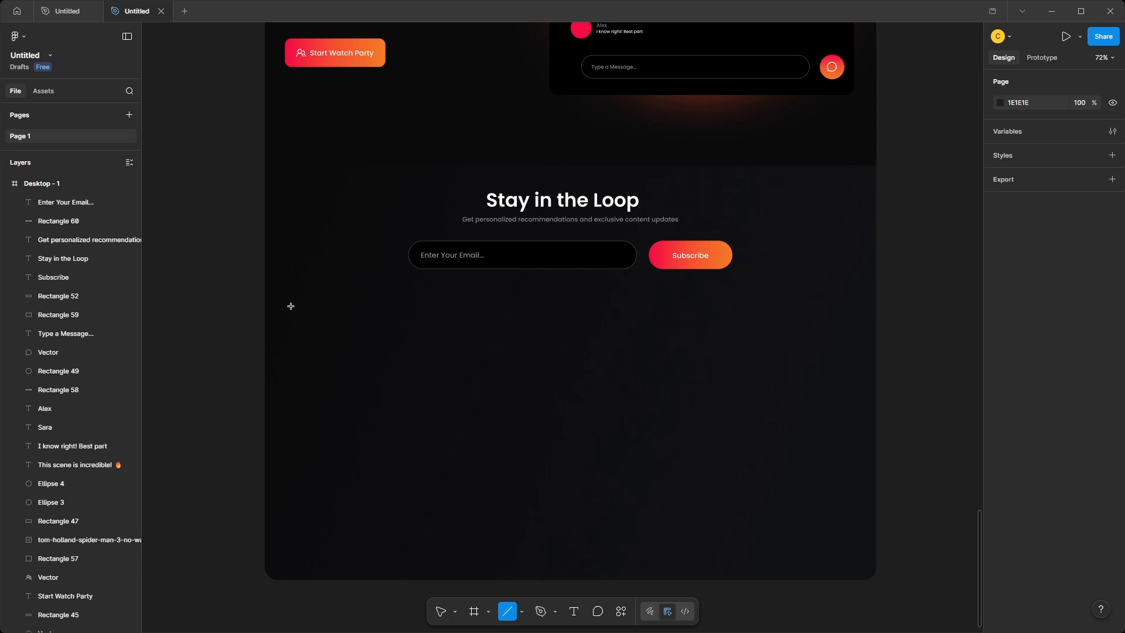
# Draw a white divider line across the section below the email row and set its width to 1318.
pyautogui.moveTo(291, 306); pyautogui.dragTo(852, 299)
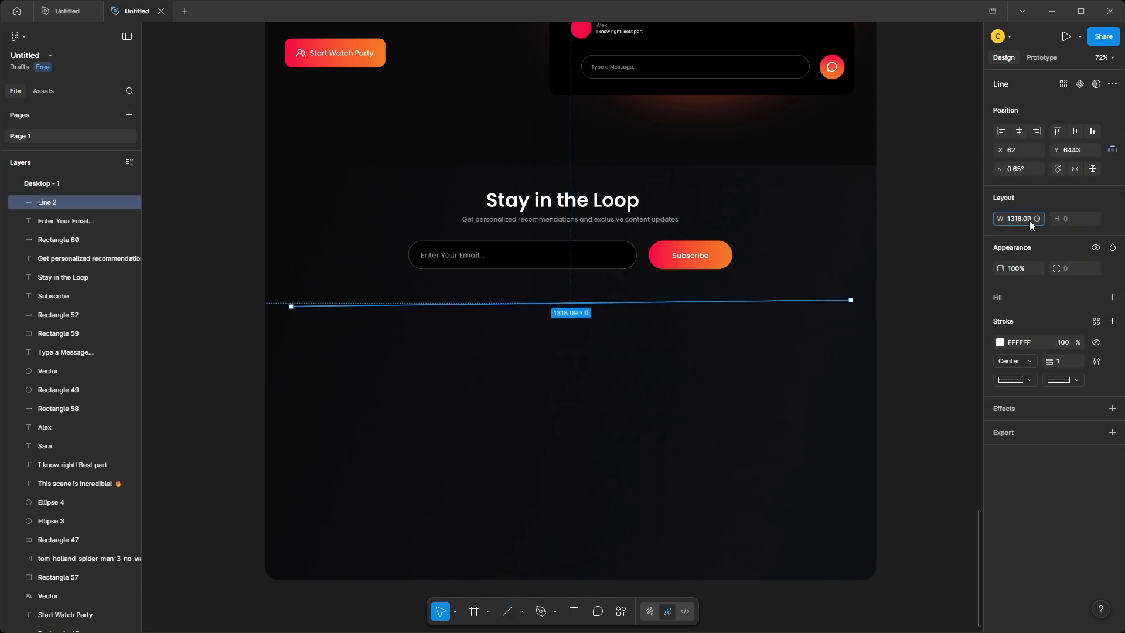
pyautogui.click(916, 298)
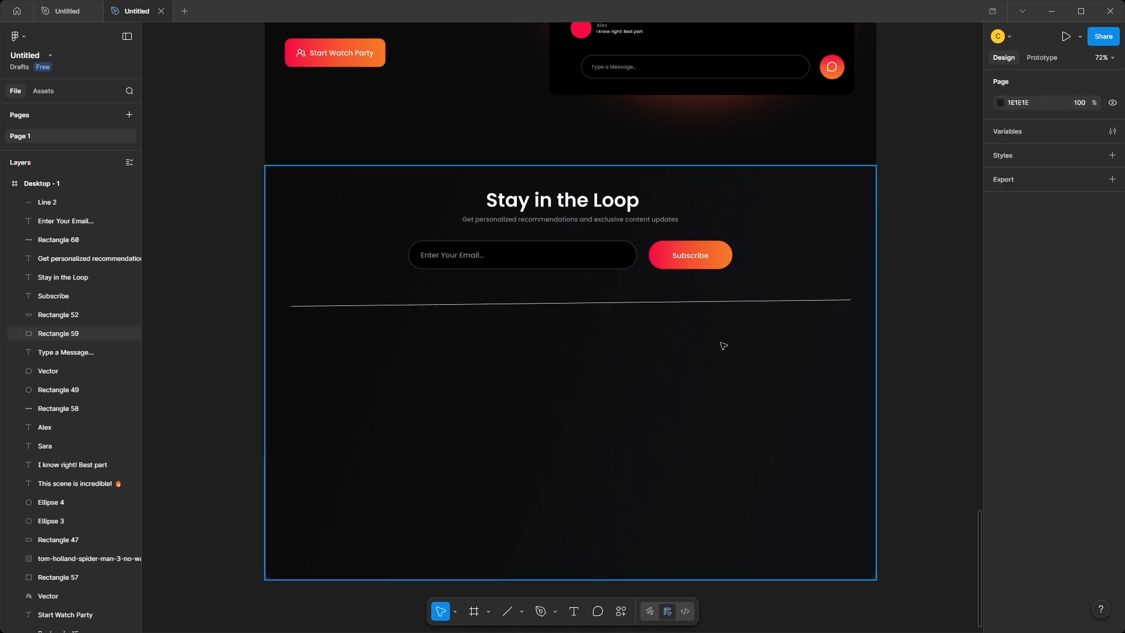
pyautogui.moveTo(708, 307); pyautogui.dragTo(719, 334)
pyautogui.hotkey('ctrl', 'z')
# Duplicate the divider line straight down to near the lower end of the section.
pyautogui.click(848, 301)
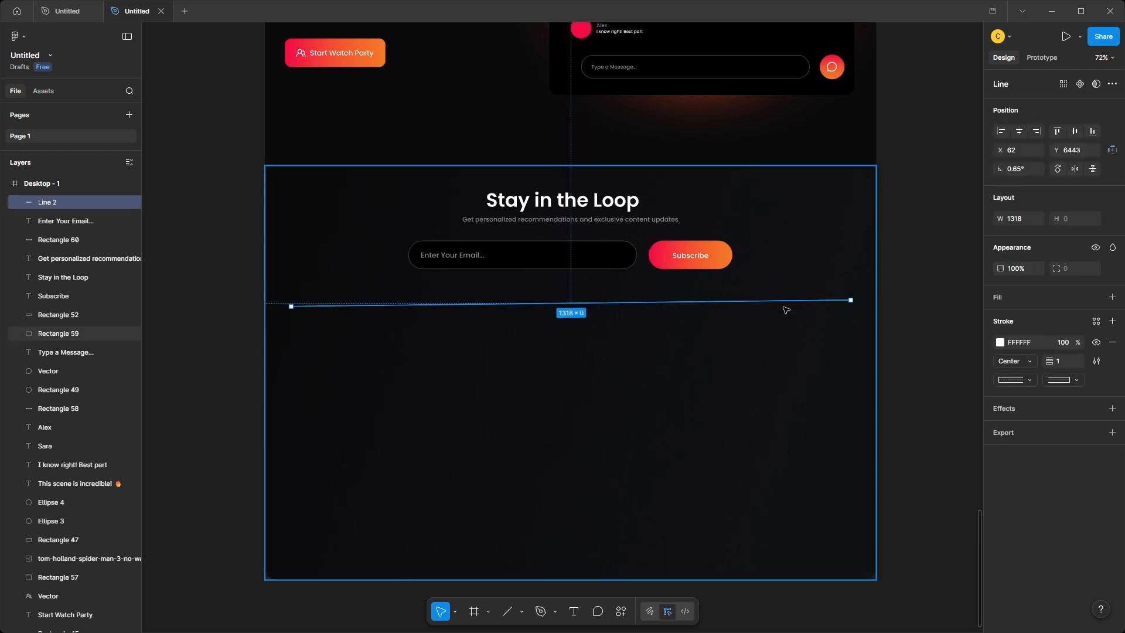
pyautogui.moveTo(772, 301); pyautogui.dragTo(772, 493)
pyautogui.click(922, 476)
pyautogui.moveTo(922, 477); pyautogui.dragTo(968, 439)
# Adjust the right ends of both divider lines so they run nearly horizontal.
pyautogui.scroll(2, 868, 386)
pyautogui.click(889, 215)
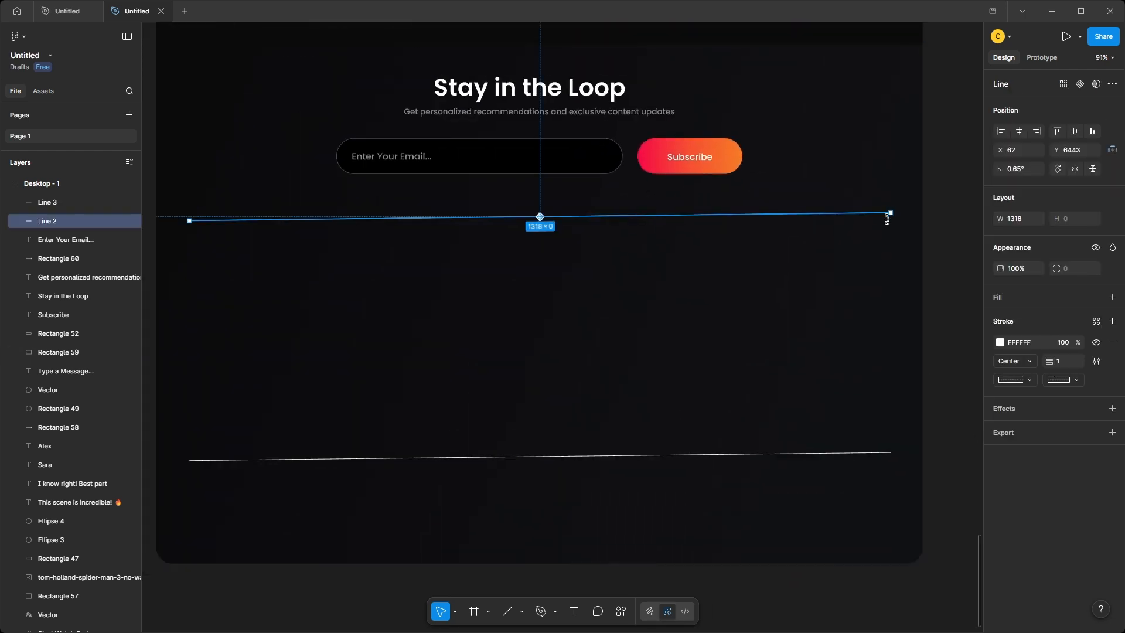
pyautogui.moveTo(891, 211); pyautogui.dragTo(890, 220)
pyautogui.click(890, 453)
pyautogui.moveTo(890, 452); pyautogui.dragTo(892, 462)
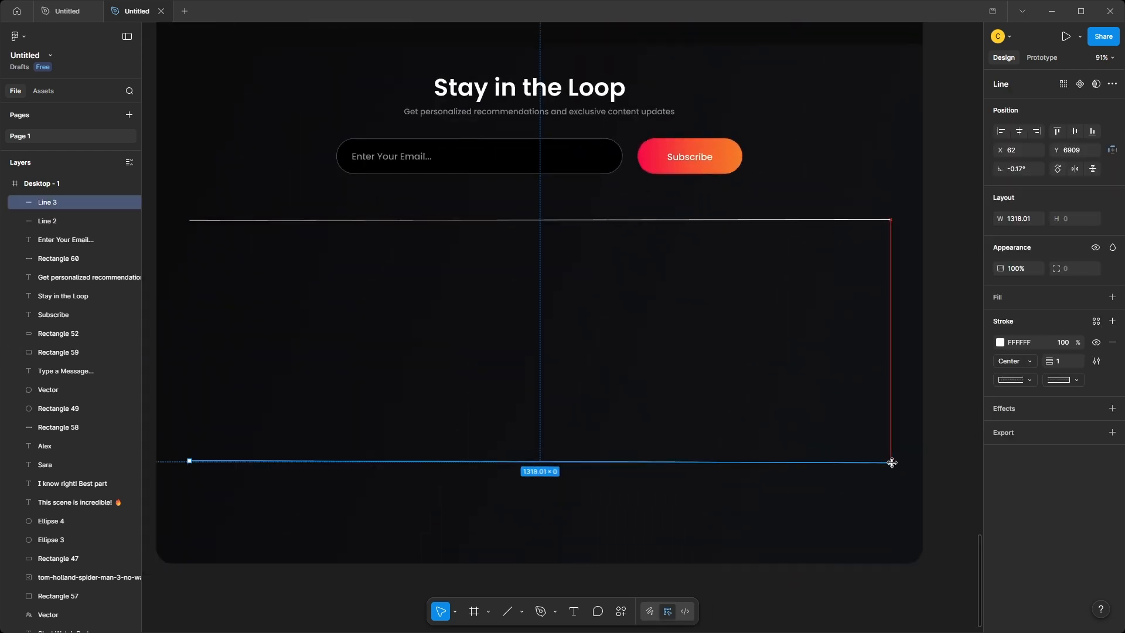
# Paste the Helios logo and the "Next-generation streaming" description and place them at the left below the upper divider, logo above the text.
pyautogui.hotkey('ctrl', 'v')
pyautogui.moveTo(515, 319); pyautogui.dragTo(281, 315)
pyautogui.hotkey('ctrl', 'v')
pyautogui.moveTo(254, 363); pyautogui.dragTo(249, 279)
pyautogui.keyDown('shift'); pyautogui.click(267, 327); pyautogui.keyUp('shift')
pyautogui.moveTo(256, 322); pyautogui.dragTo(254, 320)
pyautogui.click(762, 351)
pyautogui.moveTo(946, 340); pyautogui.dragTo(904, 332)
# Paste the four circled social media icons and align them left beneath the footer description.
pyautogui.scroll(-2, 955, 320)
pyautogui.click(904, 332)
pyautogui.click(445, 347)
pyautogui.hotkey('ctrl', 'v')
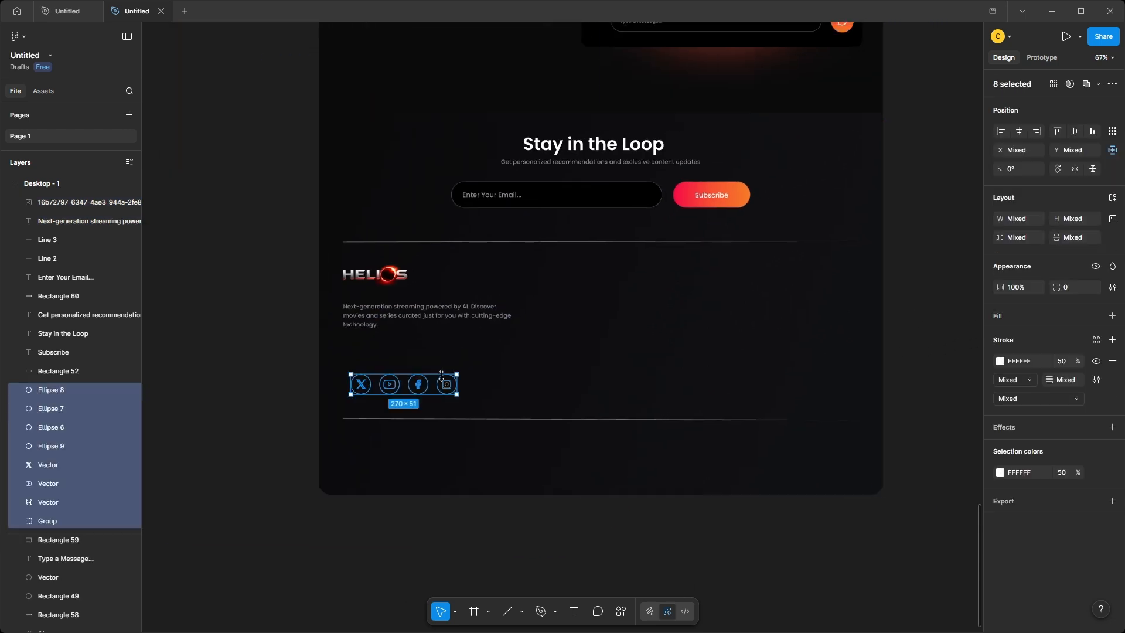
pyautogui.moveTo(420, 387); pyautogui.dragTo(410, 355)
pyautogui.click(905, 379)
pyautogui.moveTo(325, 354); pyautogui.dragTo(381, 361)
pyautogui.click(904, 375)
pyautogui.moveTo(904, 375); pyautogui.dragTo(906, 359)
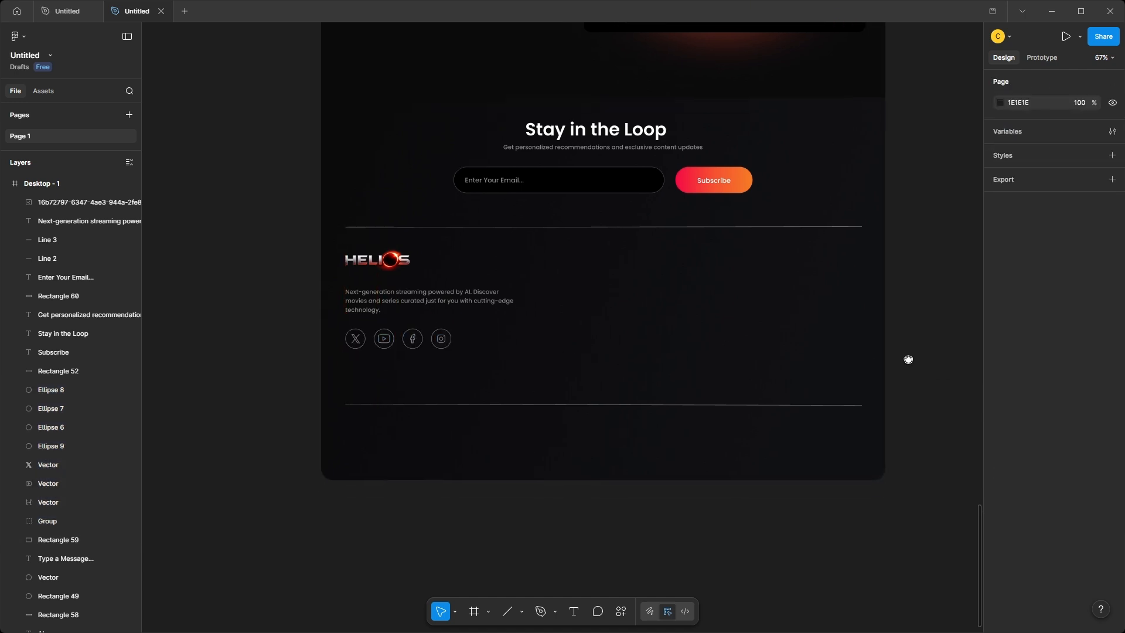
# Paste the Explore, Company and Support link columns and place them in the right half of the footer between the dividers.
pyautogui.scroll(-1, 902, 356)
pyautogui.click(691, 322)
pyautogui.hotkey('ctrl', 'v')
pyautogui.moveTo(721, 339)
pyautogui.mouseDown()
pyautogui.moveTo(712, 318)
pyautogui.moveTo(729, 320)
pyautogui.mouseUp()
pyautogui.click(925, 363)
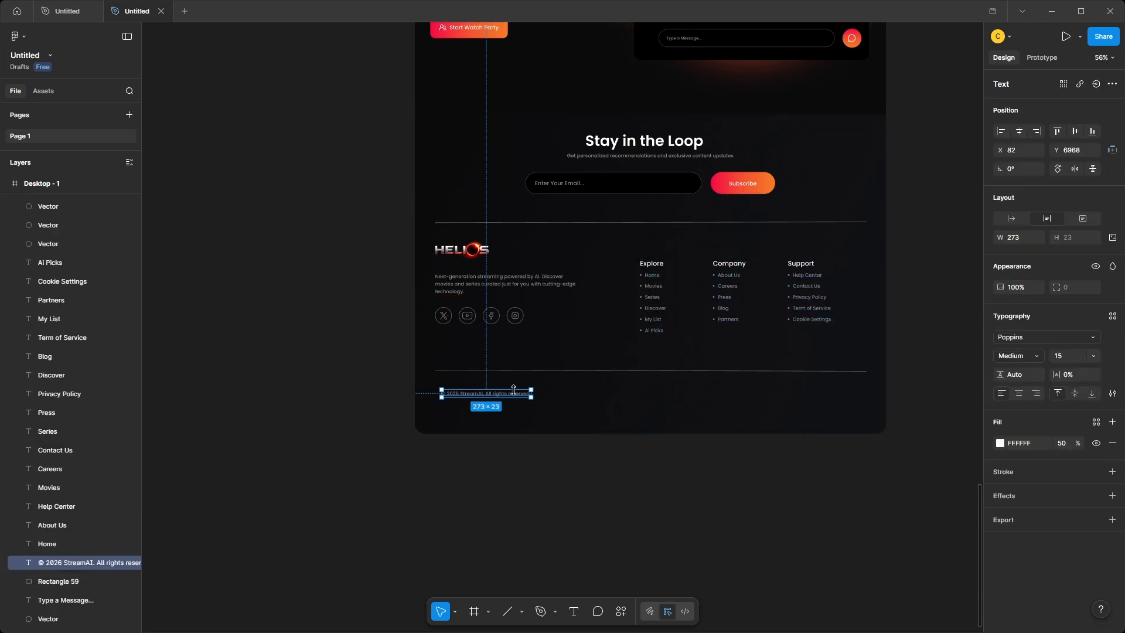
# Align the "© 2026 StreamAI. All rights reserved." text left below the lower divider and place the "All Systems Operational" indicator at its right end.
pyautogui.moveTo(517, 394); pyautogui.dragTo(512, 395)
pyautogui.click(643, 490)
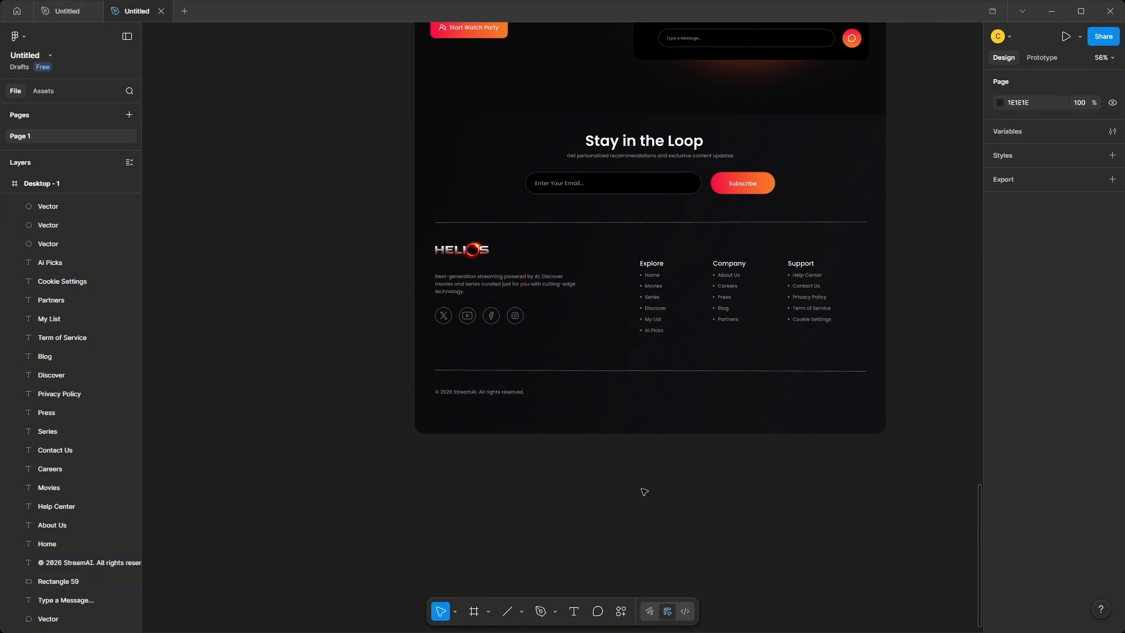
pyautogui.hotkey('ctrl', 'v')
pyautogui.moveTo(571, 329); pyautogui.dragTo(842, 393)
pyautogui.click(807, 484)
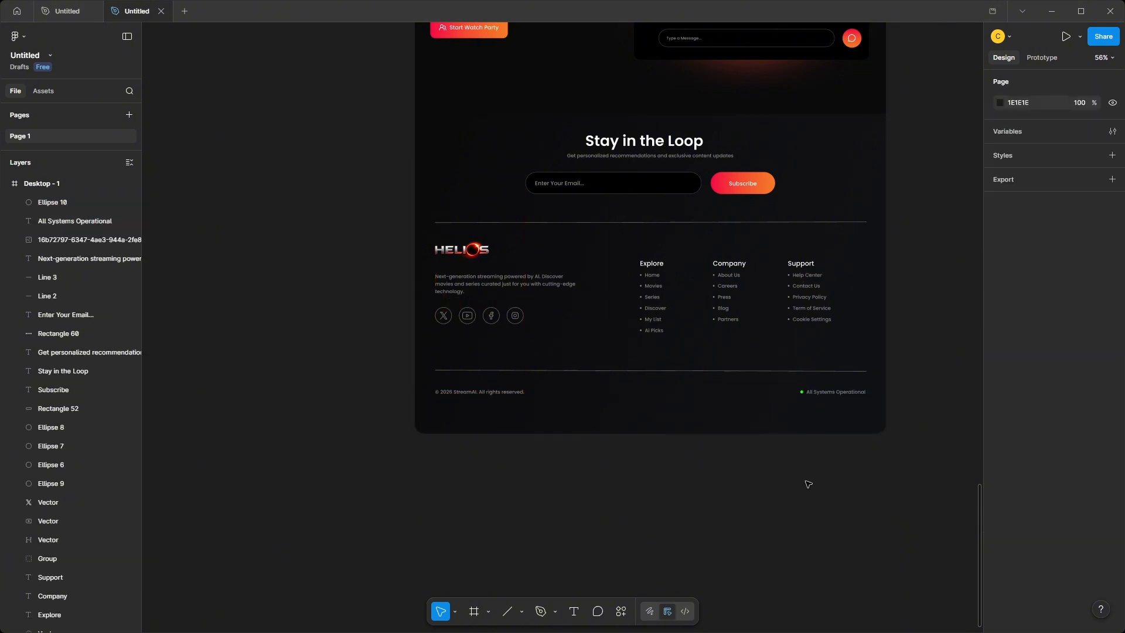
# Shorten the footer section background and the Desktop - 1 frame to end just below the copyright row, making the frame 7011 high.
pyautogui.scroll(-3, 808, 484)
pyautogui.click(739, 434)
pyautogui.moveTo(731, 447); pyautogui.dragTo(759, 430)
pyautogui.click(748, 464)
pyautogui.click(750, 441)
pyautogui.click(768, 476)
pyautogui.scroll(-2, 768, 477)
pyautogui.moveTo(767, 477); pyautogui.dragTo(661, 476)
pyautogui.moveTo(427, 247); pyautogui.dragTo(774, 450)
pyautogui.moveTo(622, 392); pyautogui.dragTo(639, 410)
pyautogui.click(607, 464)
pyautogui.scroll(5, 608, 460)
pyautogui.click(636, 414)
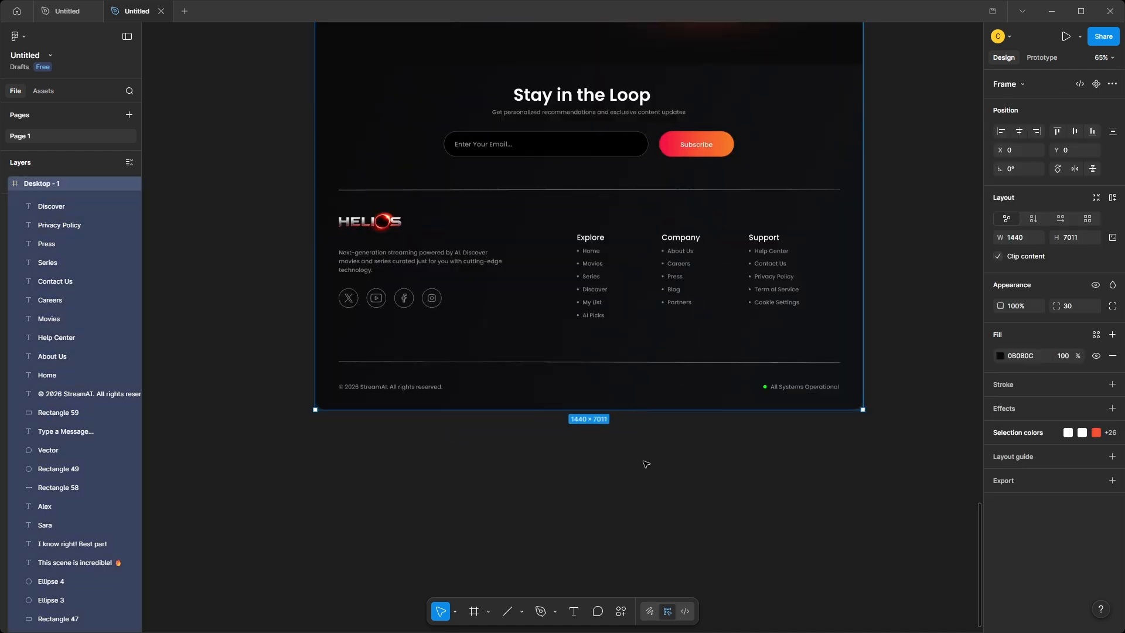
# Paste the copied "🔥 Trending Now" badge into the hero, just above the House of the Dragon title.
pyautogui.scroll(-5, 644, 464)
pyautogui.scroll(1, 645, 465)
pyautogui.scroll(15, 646, 467)
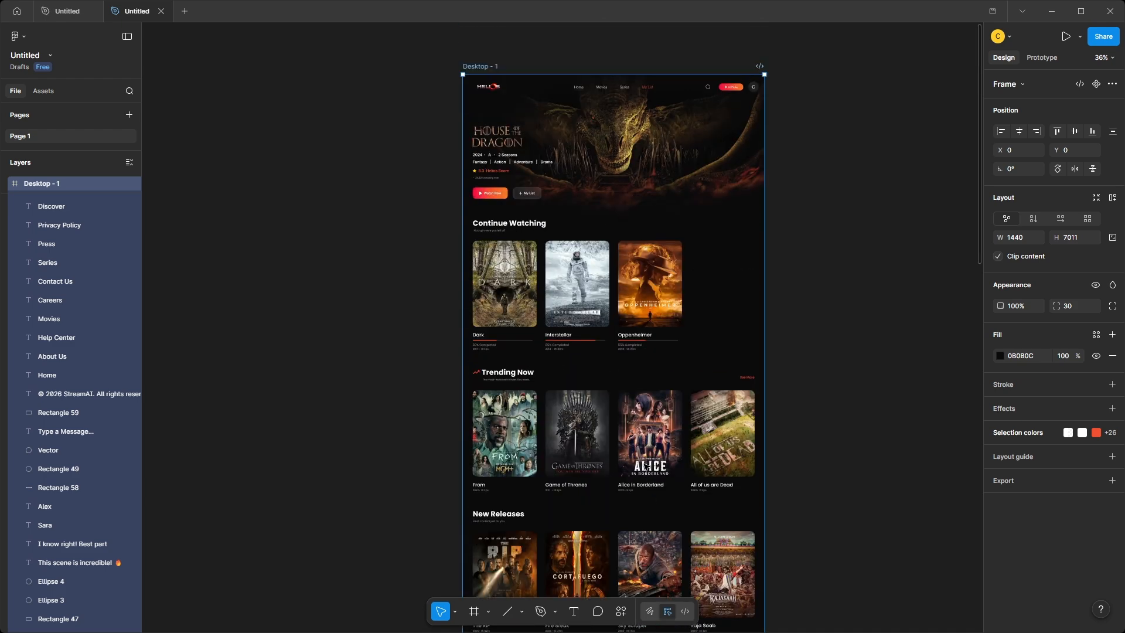
pyautogui.scroll(3, 461, 182)
pyautogui.scroll(3, 461, 182)
pyautogui.click(376, 244)
pyautogui.hotkey('ctrl', 'v')
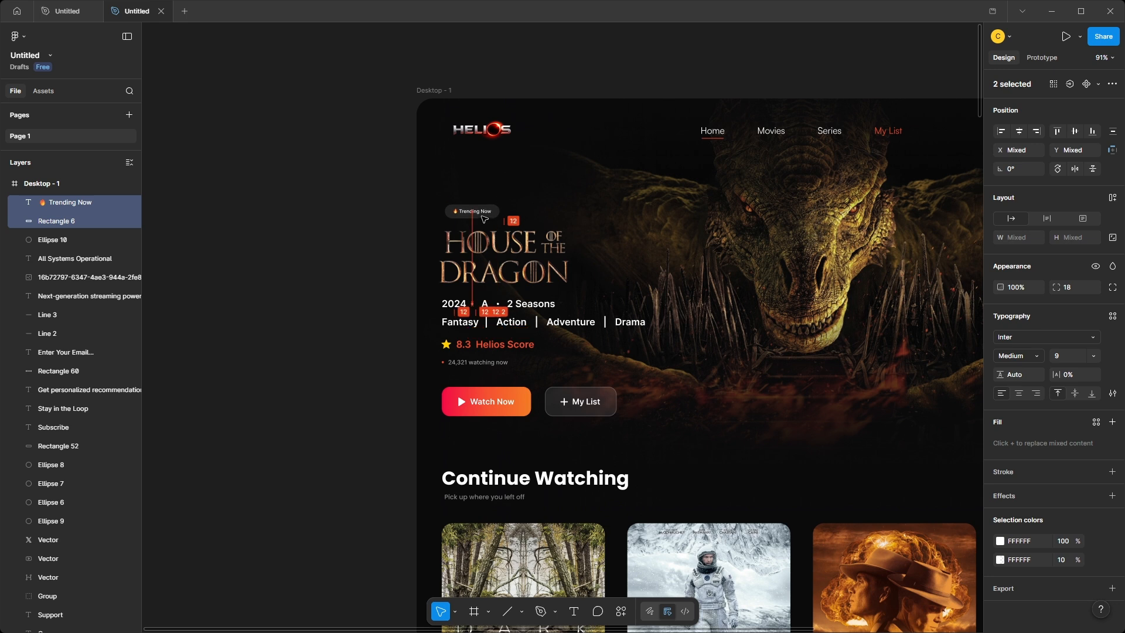
pyautogui.click(347, 291)
# Review the finished landing page in full-screen presentation, from the hero and content rows down to the Watch with Friends section.
pyautogui.scroll(-5, 347, 290)
pyautogui.scroll(-4, 504, 261)
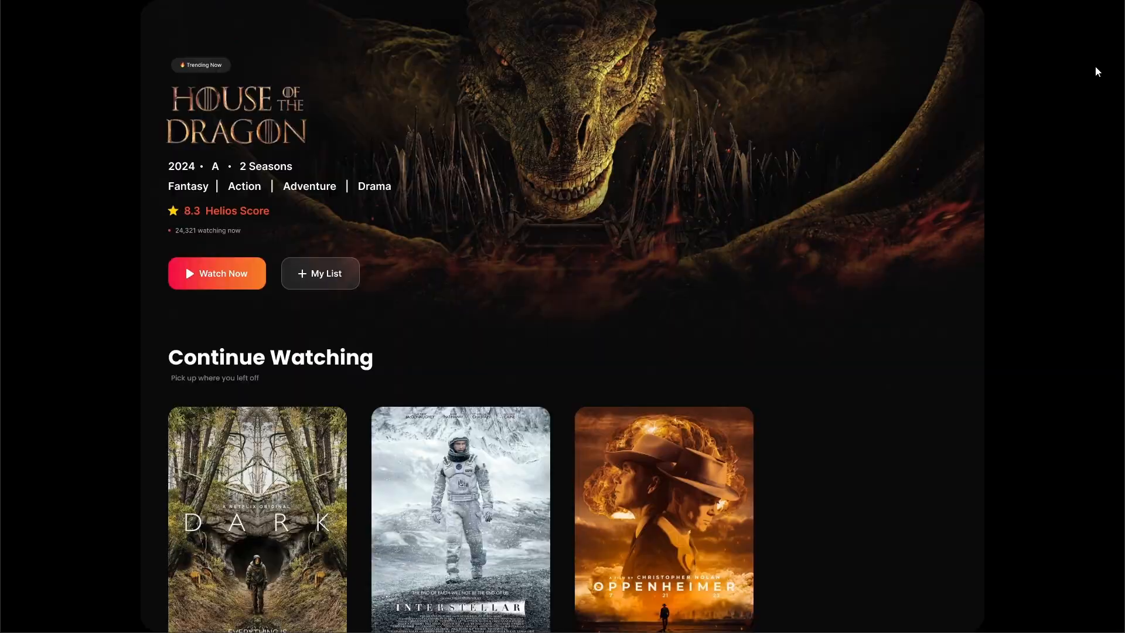
pyautogui.scroll(-10, 1095, 65)
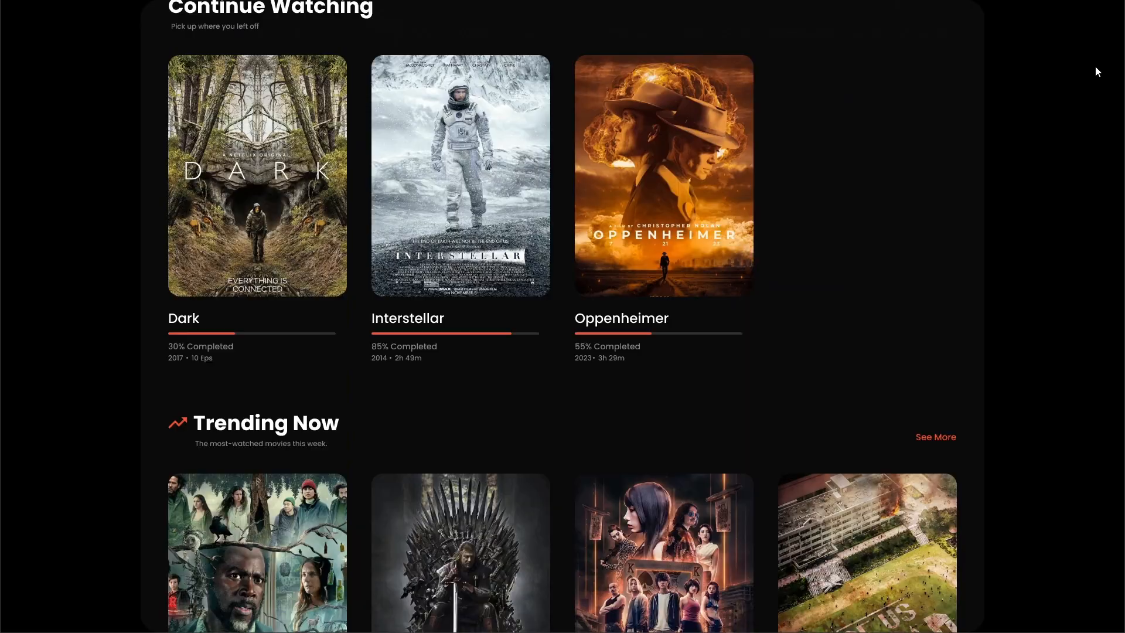
pyautogui.scroll(-10, 1095, 65)
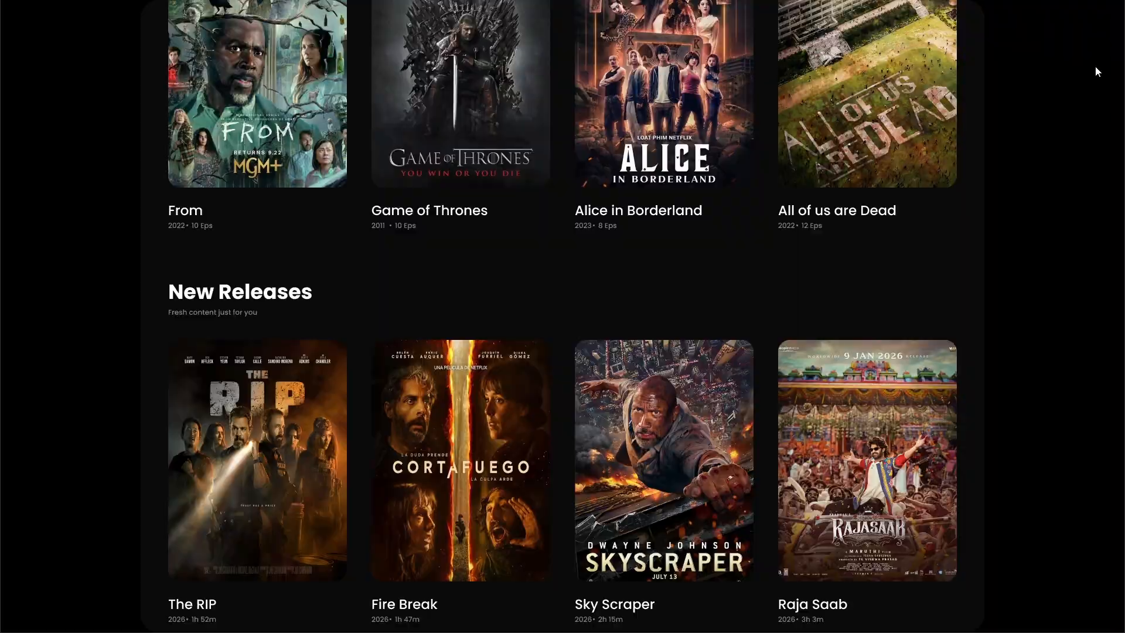
pyautogui.scroll(-9, 1098, 71)
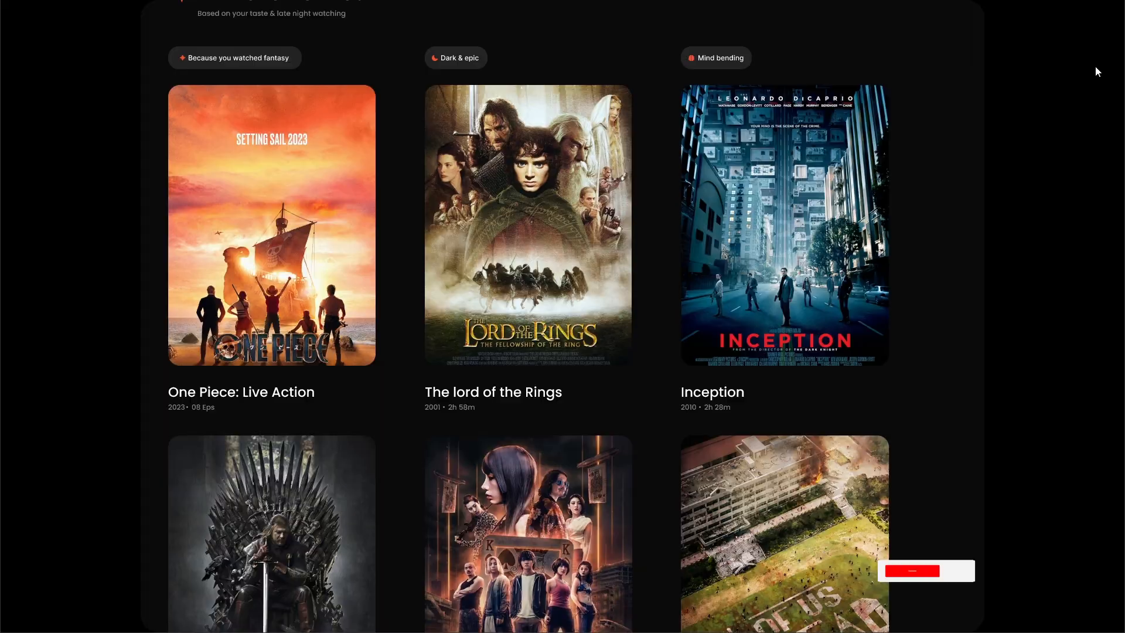
pyautogui.scroll(-8, 1098, 72)
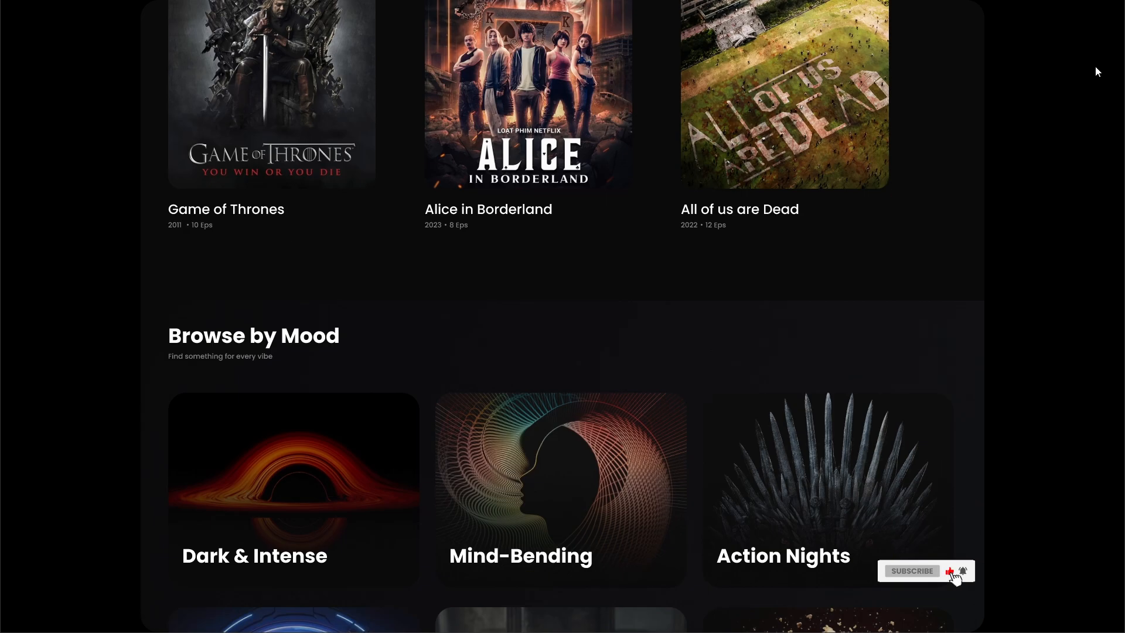
pyautogui.scroll(-11, 1098, 72)
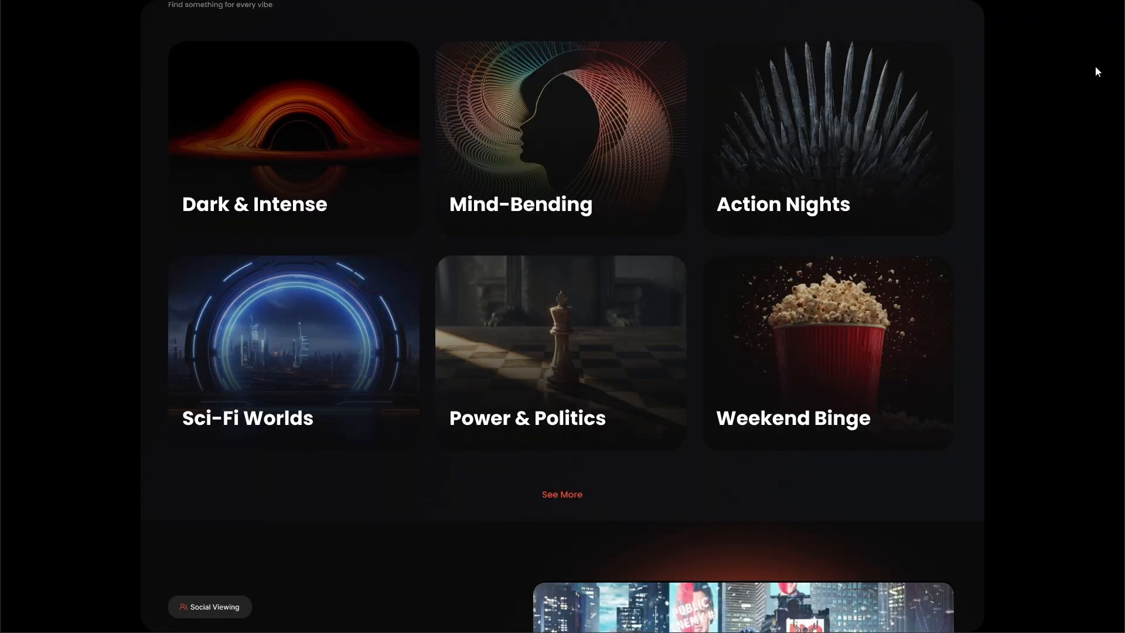
pyautogui.scroll(-1, 1096, 72)
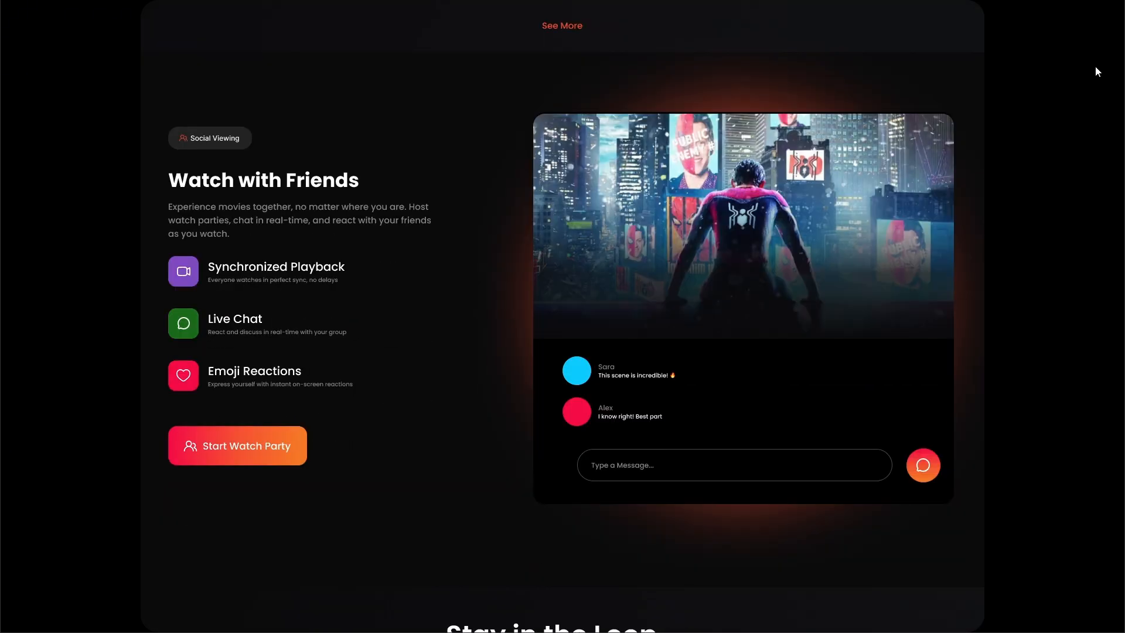